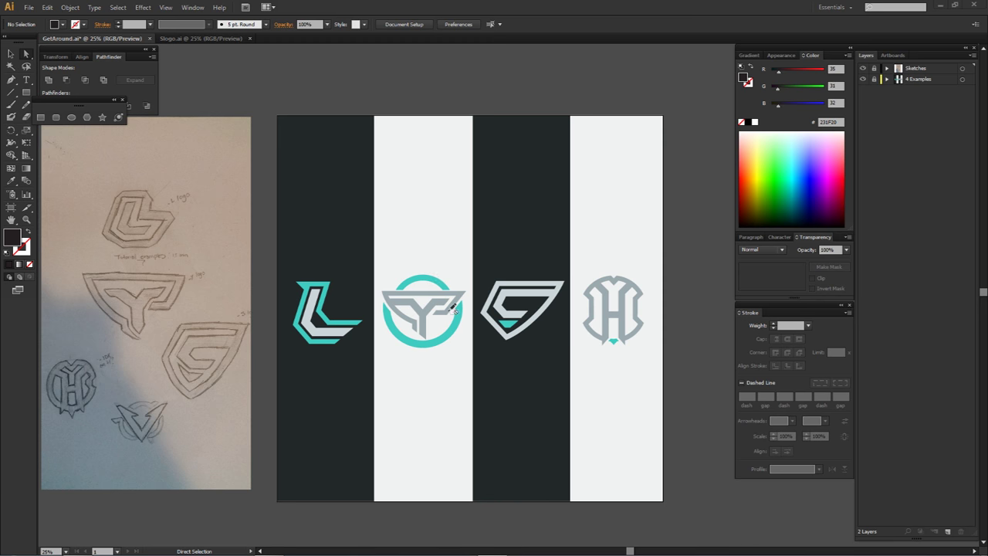
# - Examine the four finished letter logos up close, especially the Y logo, and compare them with the pencil sketches
pyautogui.scroll(3, 437, 287)
pyautogui.moveTo(491, 281); pyautogui.dragTo(510, 241)
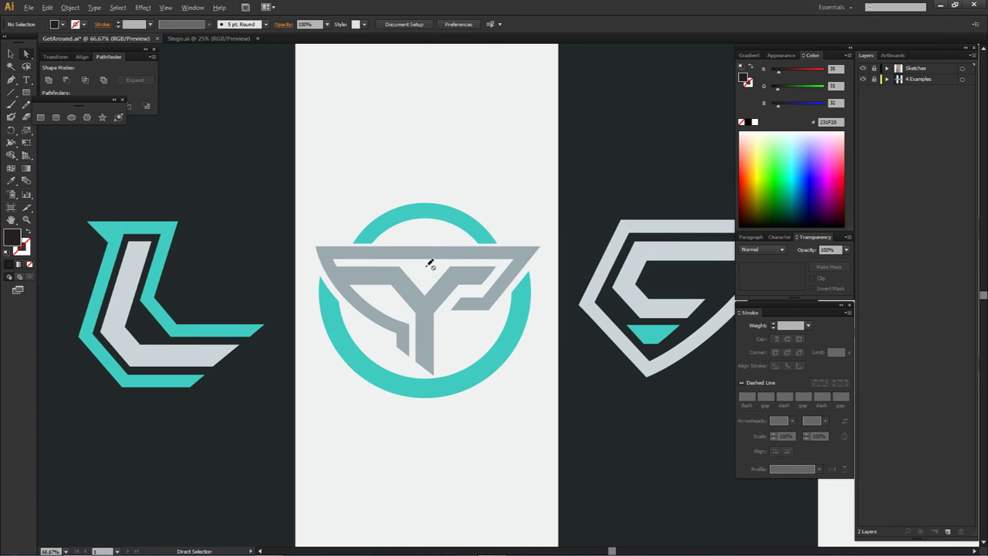
pyautogui.scroll(1, 430, 265)
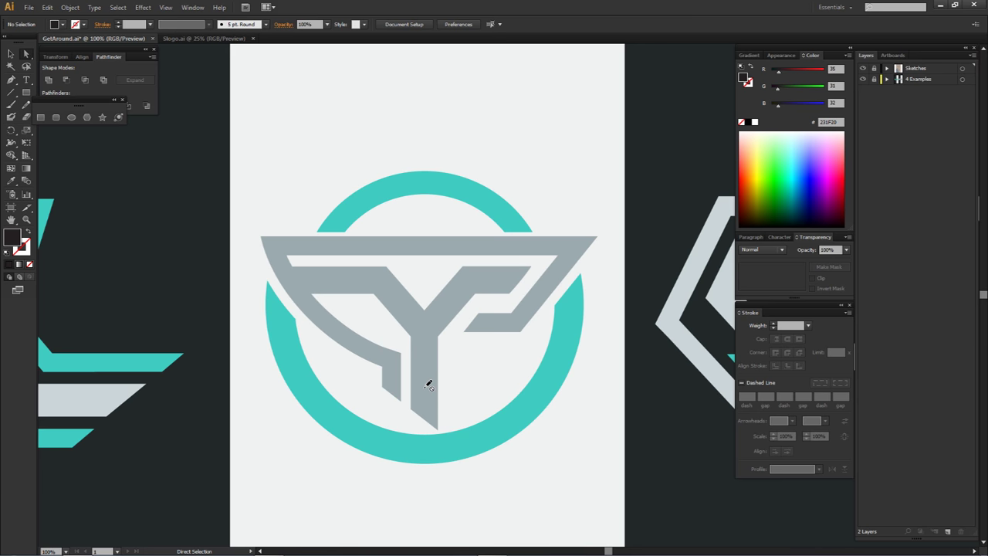
pyautogui.moveTo(410, 324); pyautogui.dragTo(386, 328)
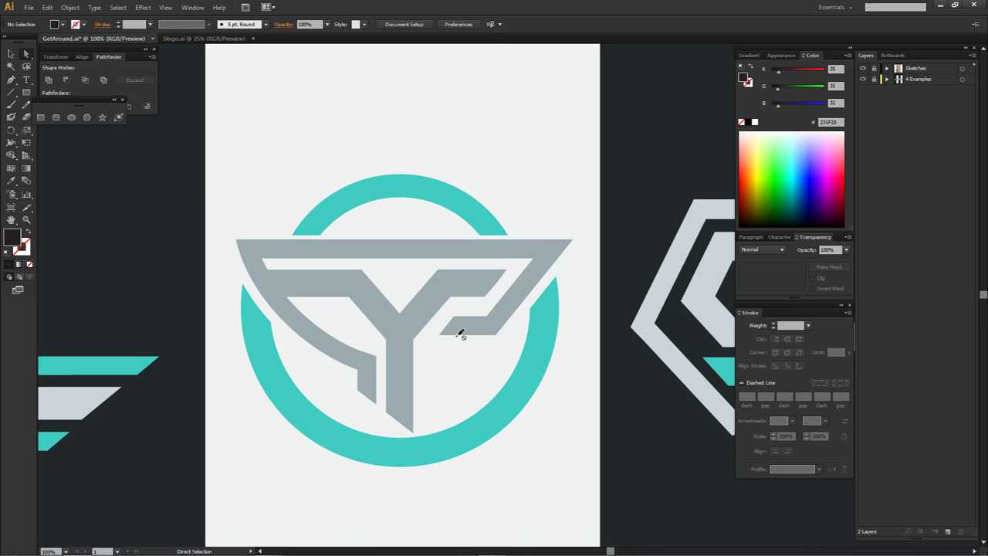
pyautogui.scroll(-2, 467, 336)
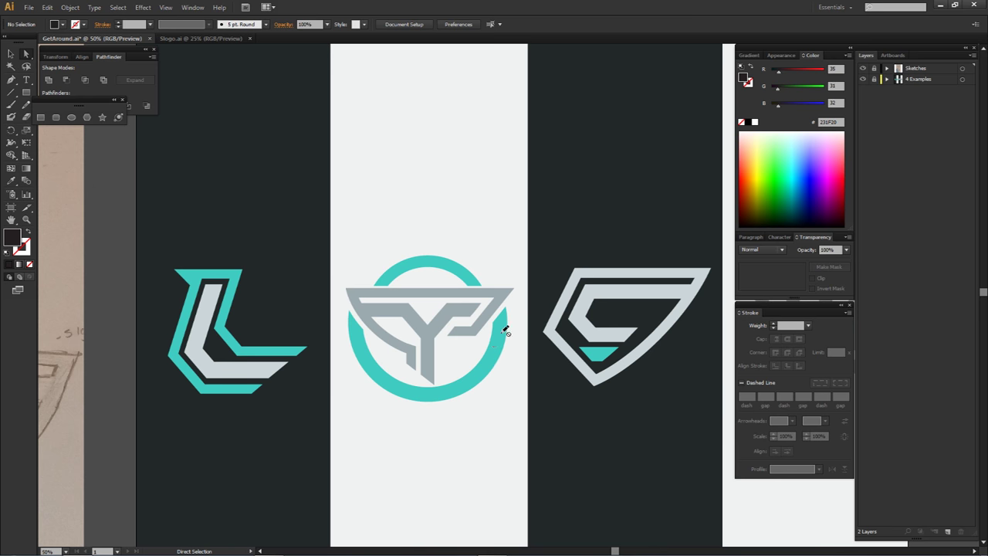
pyautogui.scroll(-1, 503, 332)
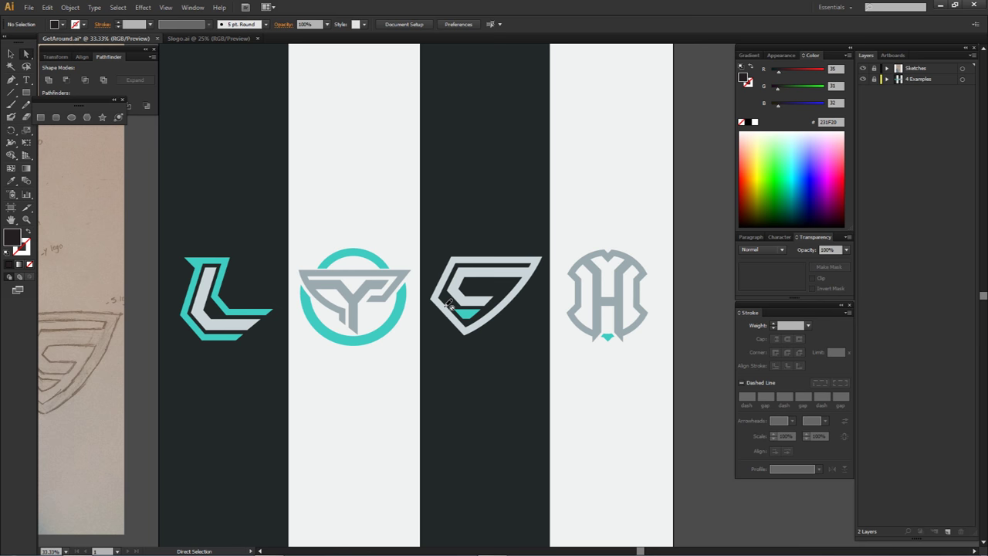
pyautogui.moveTo(336, 330)
pyautogui.mouseDown()
pyautogui.moveTo(466, 278)
pyautogui.moveTo(555, 335)
pyautogui.moveTo(483, 324)
pyautogui.mouseUp()
pyautogui.scroll(-1, 551, 309)
pyautogui.moveTo(240, 261); pyautogui.dragTo(162, 250)
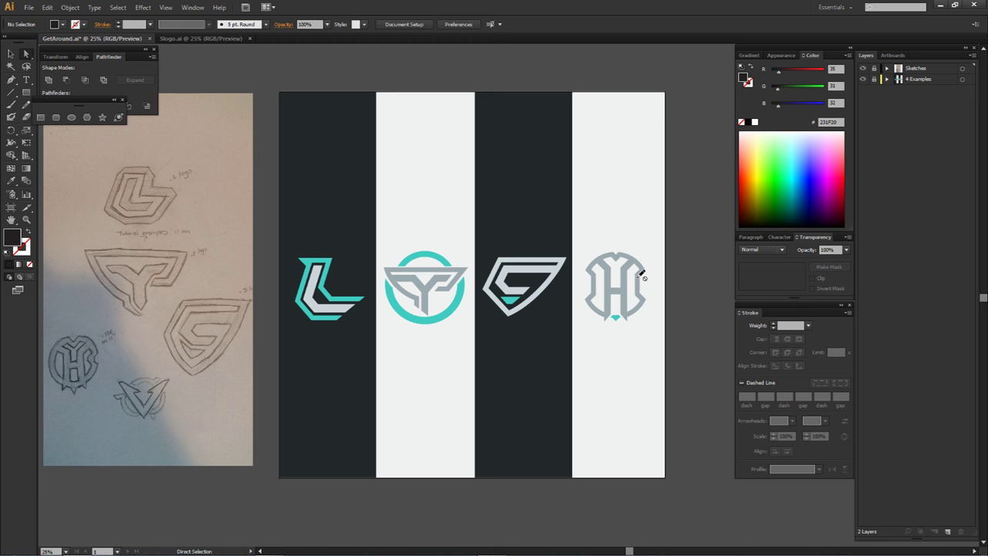
# - Hide the Sketches and 4 Examples layers and add a new empty layer above them
pyautogui.click(864, 71)
pyautogui.hotkey('ctrl', 'y')
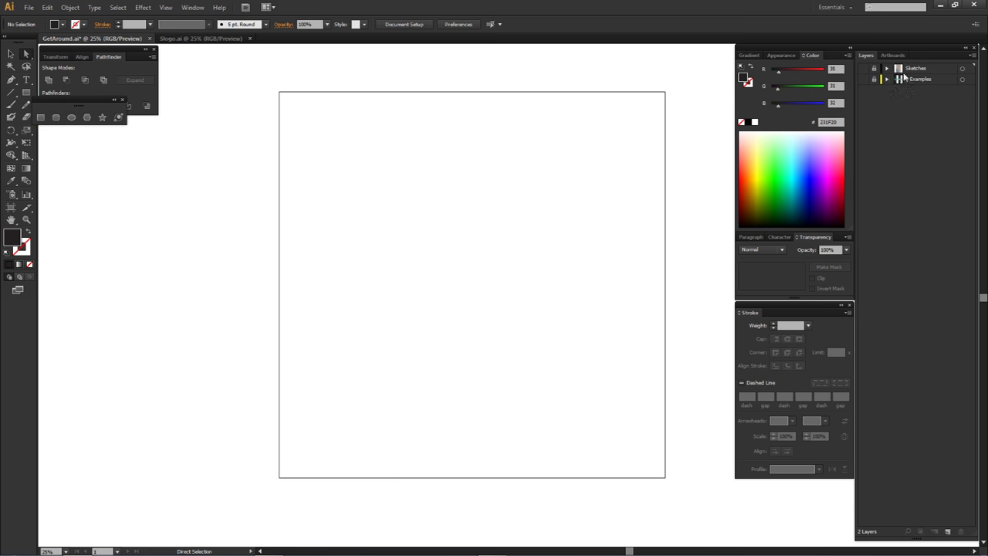
pyautogui.click(905, 69)
pyautogui.click(948, 532)
pyautogui.hotkey('ctrl', 'y')
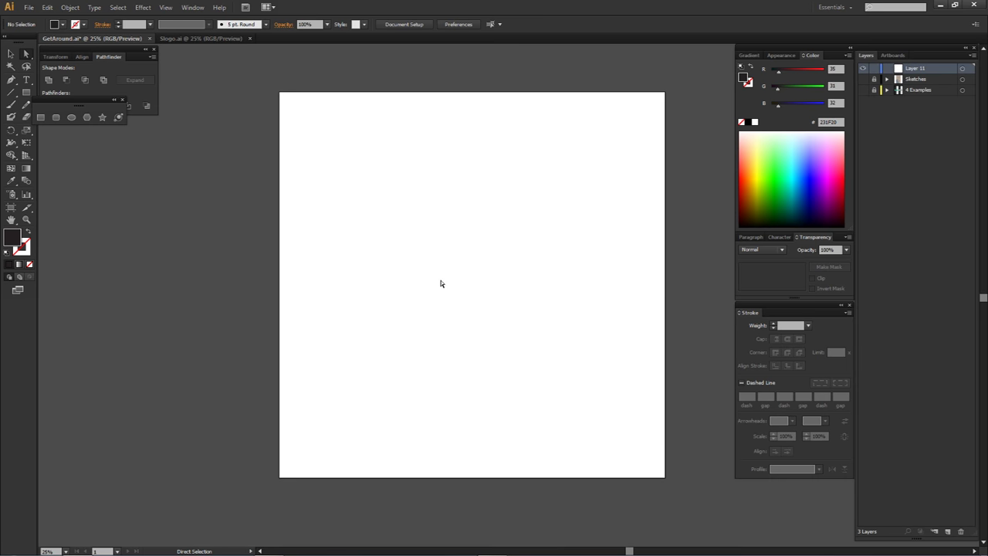
pyautogui.moveTo(441, 284); pyautogui.dragTo(424, 285)
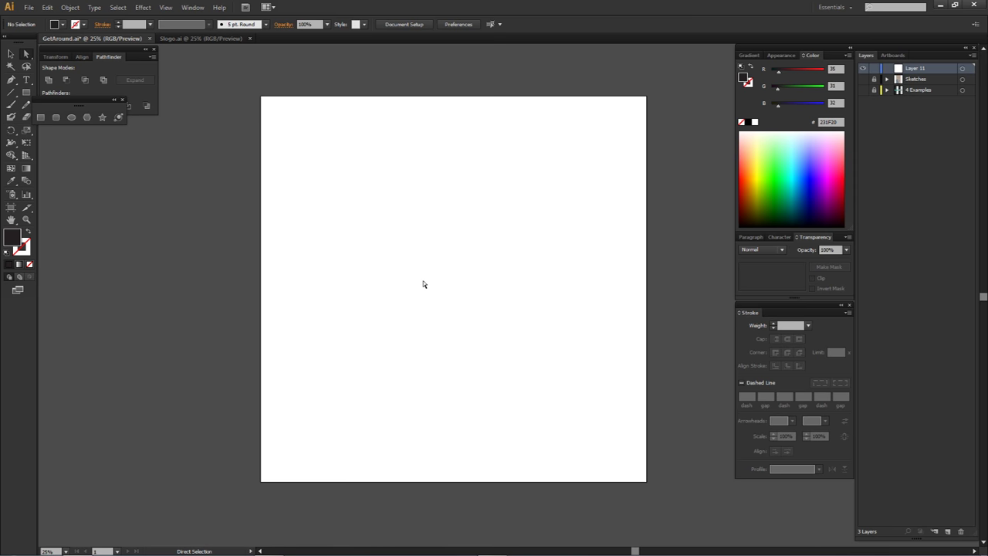
# - Draw a dark vertical rectangle about 164 by 1360 pt beside the artboard and place a copy of it at the artboard's centre
pyautogui.press('m')
pyautogui.moveTo(26, 94); pyautogui.dragTo(75, 99)
pyautogui.moveTo(184, 196); pyautogui.dragTo(205, 371)
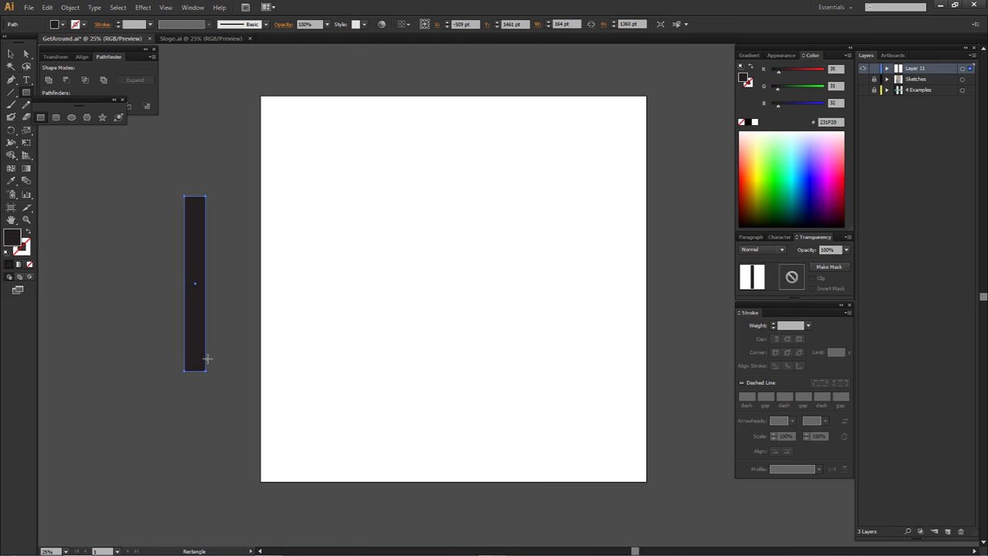
pyautogui.press('a')
pyautogui.click(220, 264)
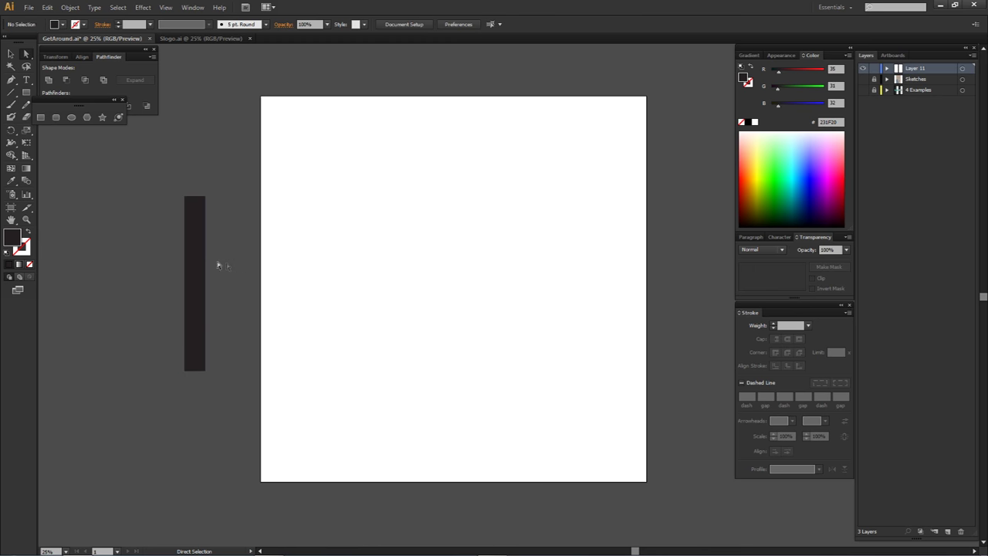
pyautogui.moveTo(196, 257); pyautogui.dragTo(437, 279)
pyautogui.moveTo(467, 284); pyautogui.dragTo(460, 298)
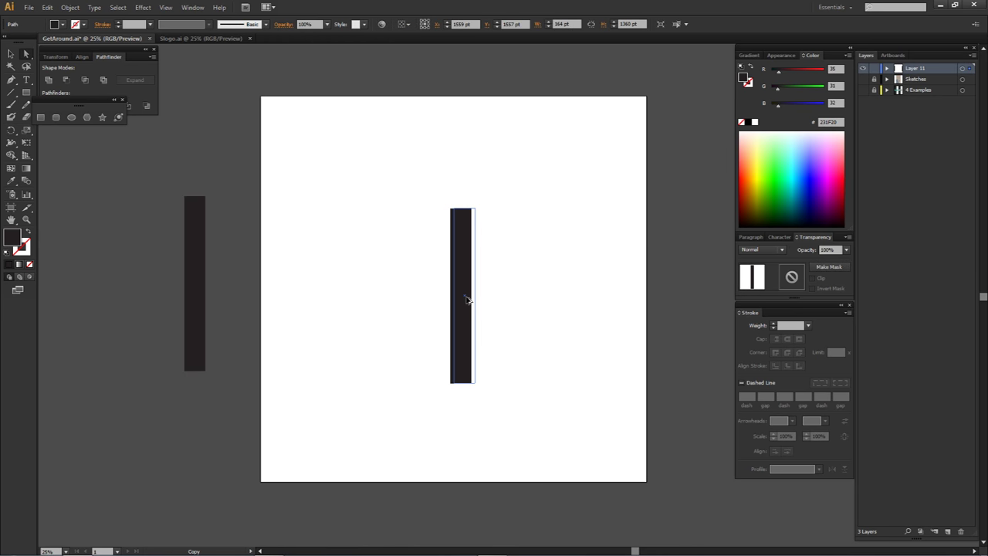
pyautogui.press('m')
pyautogui.moveTo(499, 219); pyautogui.dragTo(523, 414)
pyautogui.press('v')
pyautogui.moveTo(514, 326); pyautogui.dragTo(472, 290)
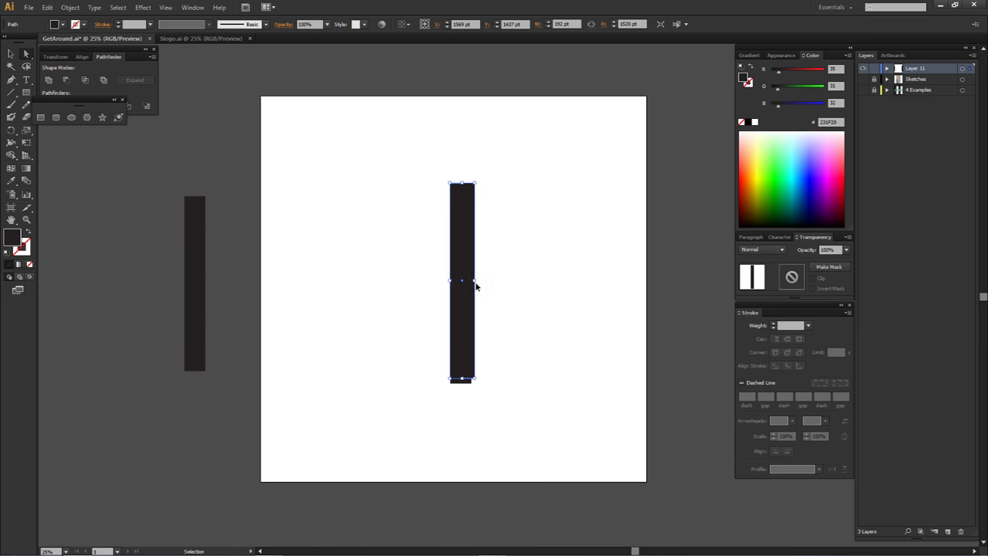
pyautogui.click(491, 286)
pyautogui.moveTo(459, 199); pyautogui.dragTo(494, 208)
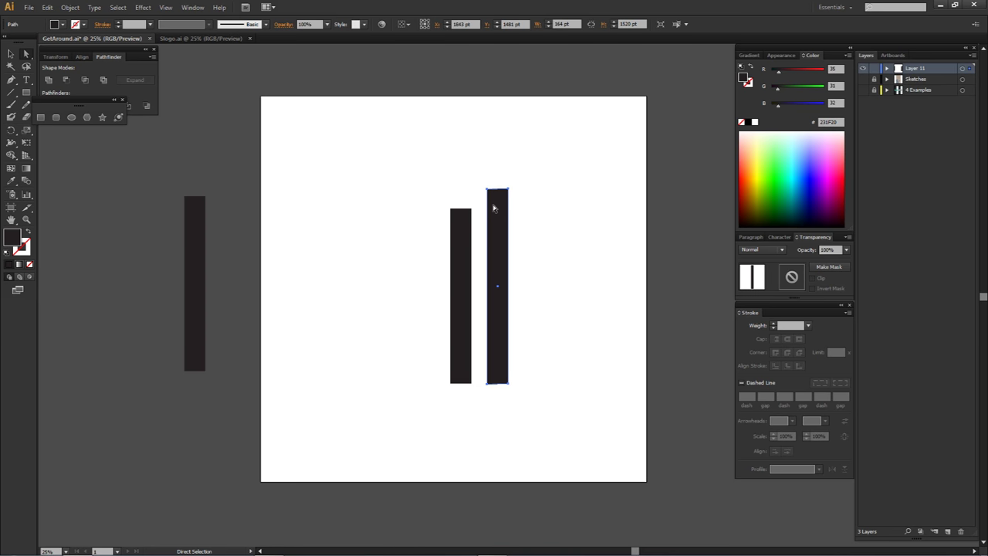
pyautogui.press('Delete')
# - Give the rectangle on the artboard a stroke in colour B27285
pyautogui.click(194, 222)
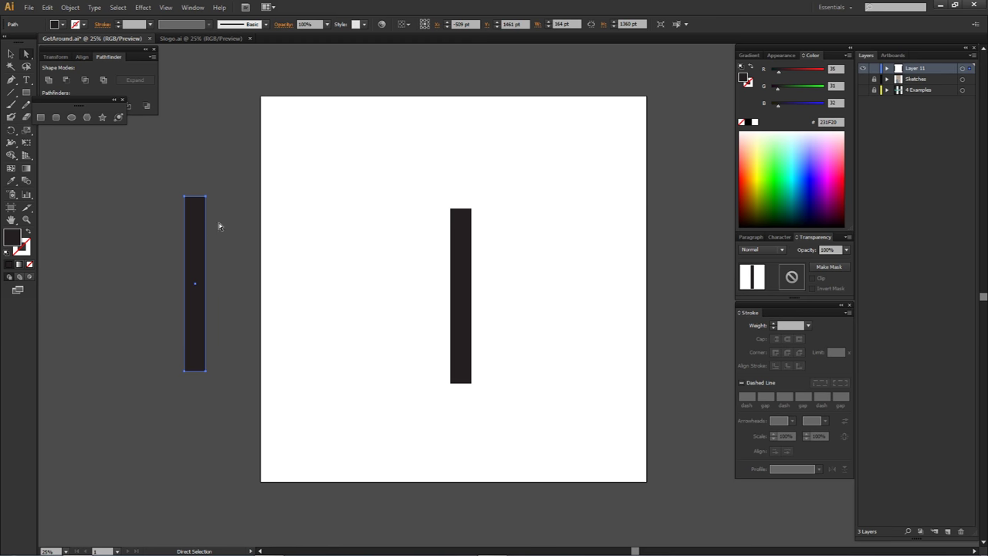
pyautogui.click(344, 240)
pyautogui.click(462, 248)
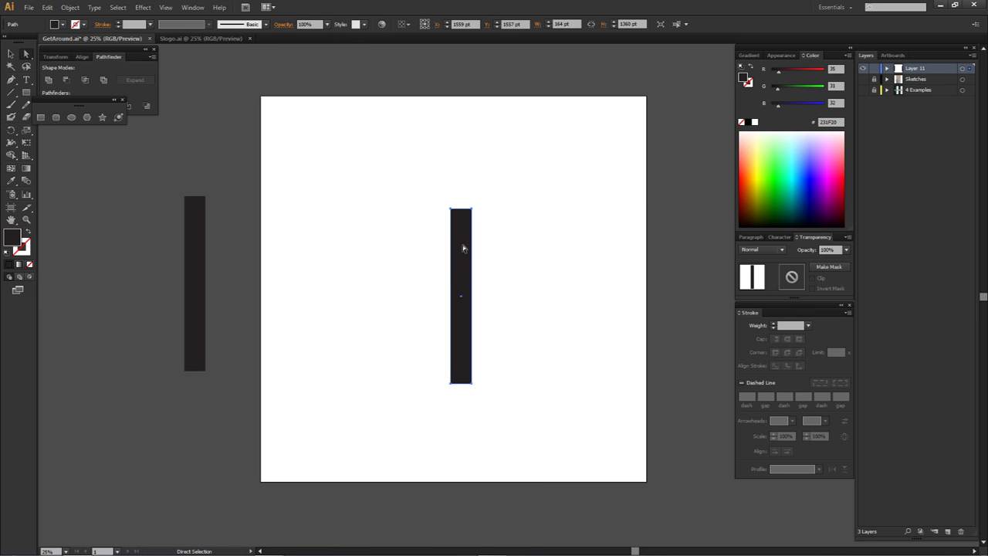
pyautogui.click(24, 248)
pyautogui.click(9, 264)
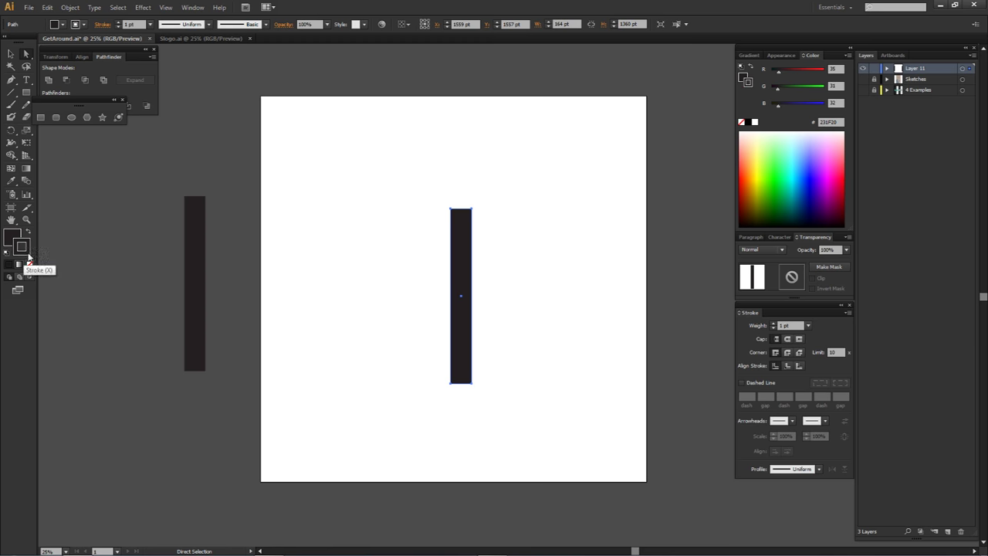
pyautogui.doubleClick(24, 251)
pyautogui.write('B27285')
pyautogui.click(823, 156)
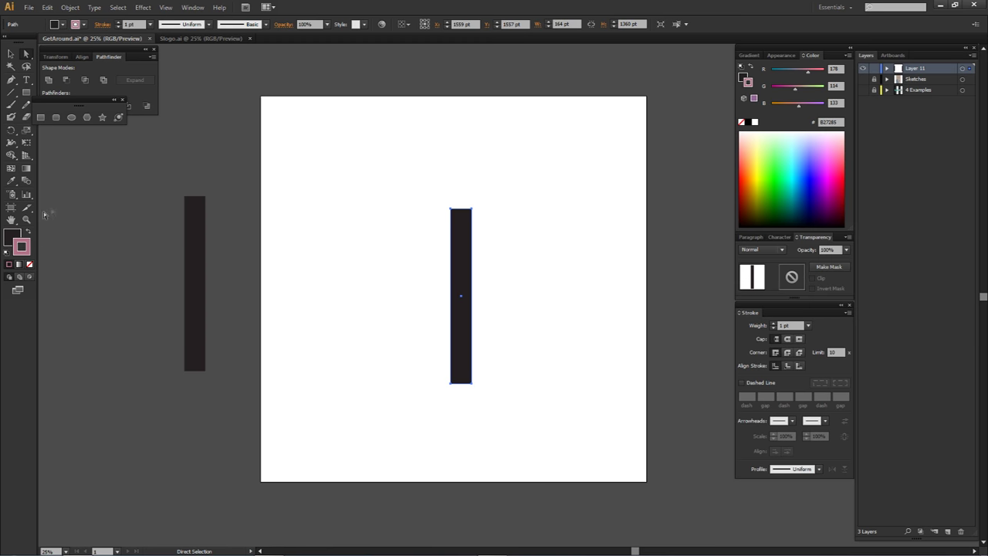
# - Try switching the central rectangle's fill and stroke to none and back to their solid colours
pyautogui.click(13, 240)
pyautogui.click(489, 217)
pyautogui.click(461, 240)
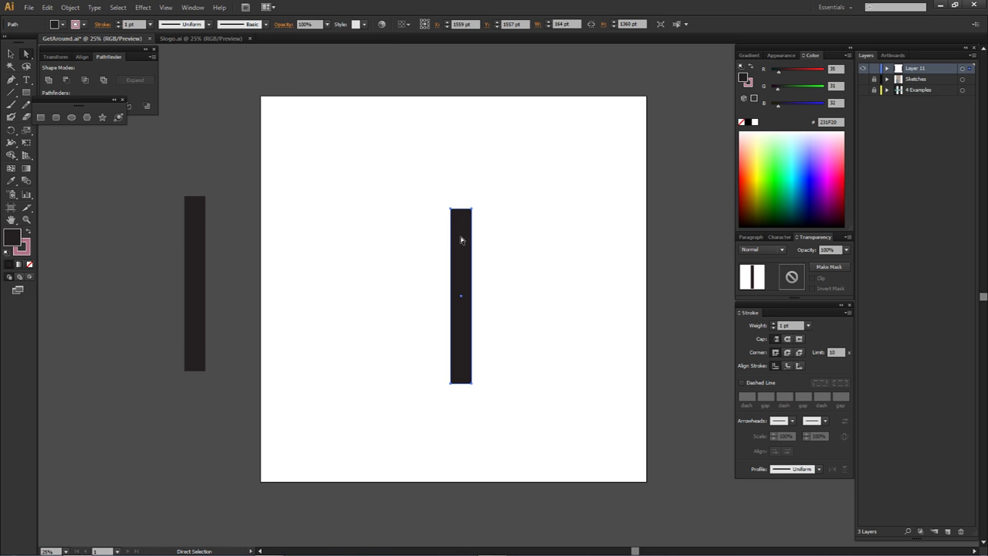
pyautogui.click(30, 265)
pyautogui.click(10, 264)
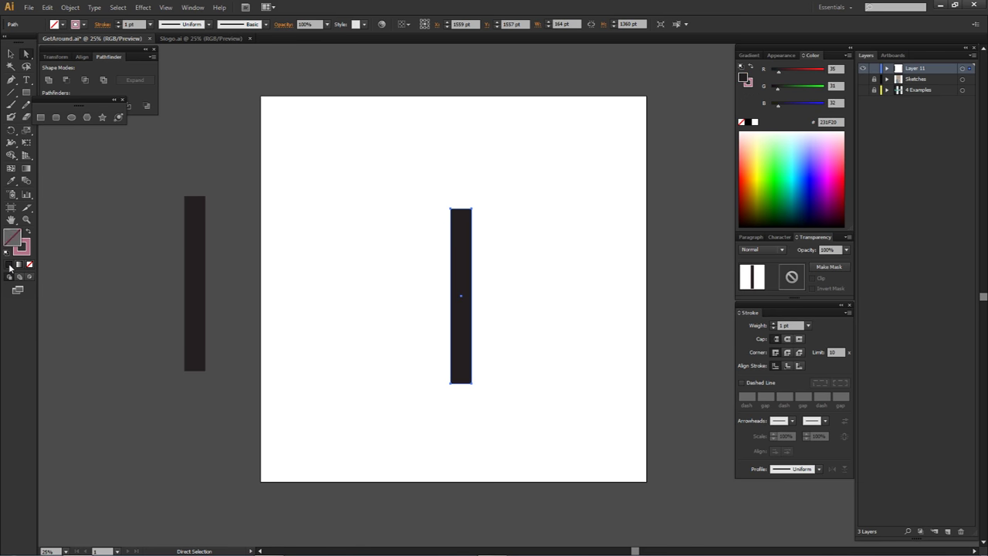
pyautogui.click(30, 265)
pyautogui.click(10, 265)
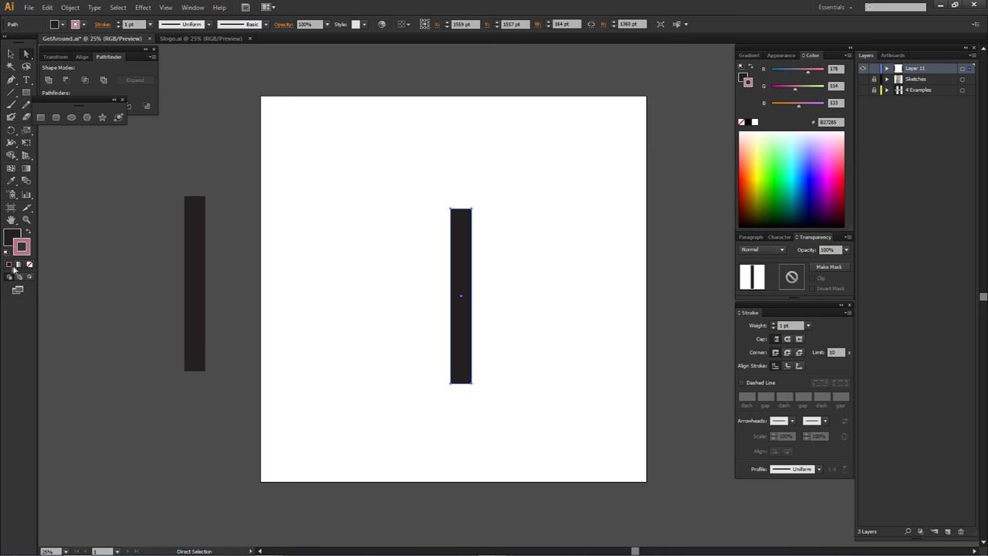
# - Try a 24 pt stroke weight on the central rectangle, and remove the stroke
pyautogui.click(193, 7)
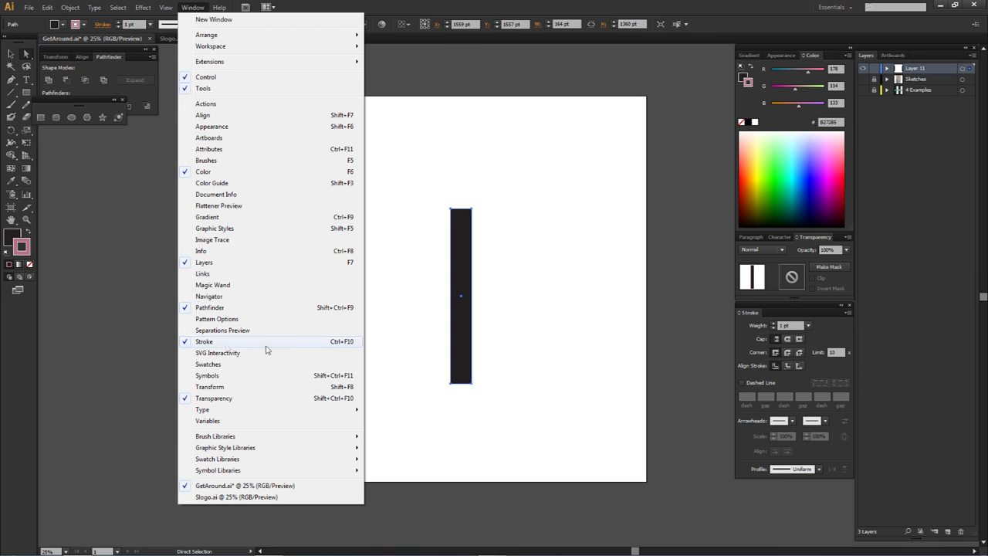
pyautogui.click(769, 324)
pyautogui.click(772, 323)
pyautogui.click(771, 326)
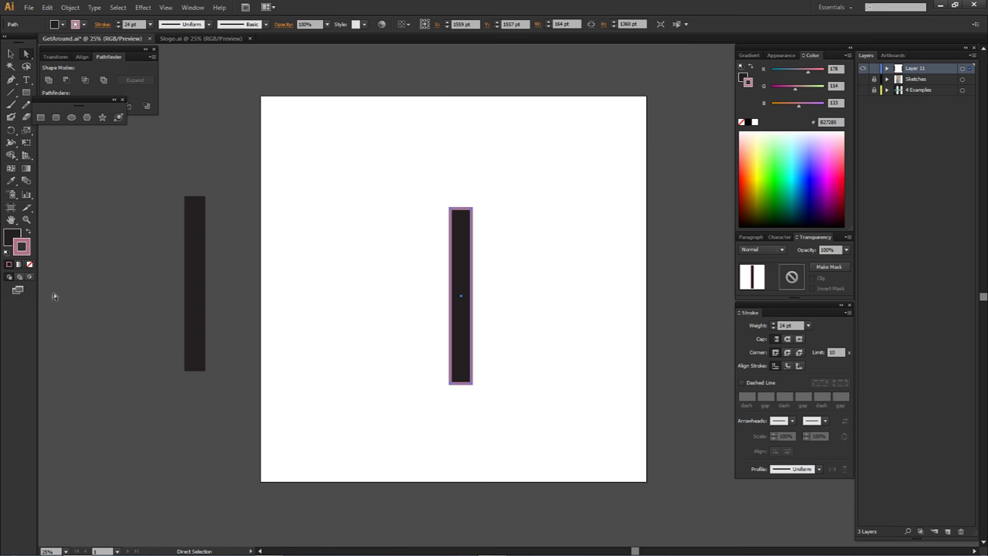
pyautogui.click(31, 265)
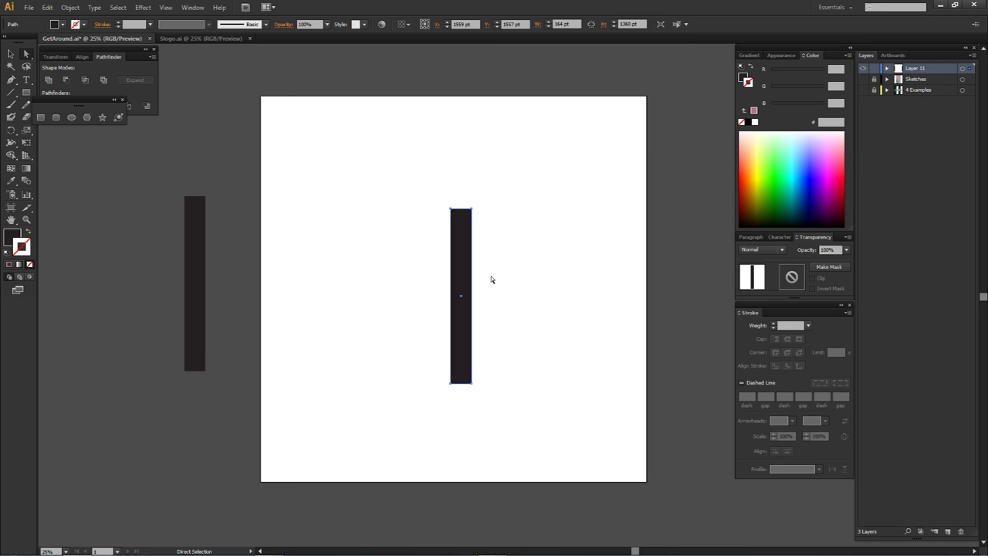
# - Shorten the rectangle on the artboard to about half its height and position it as the Y's stem
pyautogui.click(487, 275)
pyautogui.click(464, 223)
pyautogui.click(7, 236)
pyautogui.click(416, 220)
pyautogui.keyDown('ctrl'); pyautogui.click(453, 216); pyautogui.keyUp('ctrl')
pyautogui.moveTo(462, 208); pyautogui.dragTo(456, 297)
pyautogui.hotkey('ctrl', 'shift', 'a')
pyautogui.click(484, 288)
# - Copy the long bar onto the artboard and rotate it into a rising diagonal arm starting at the stem's upper-right corner
pyautogui.moveTo(203, 253); pyautogui.dragTo(427, 255)
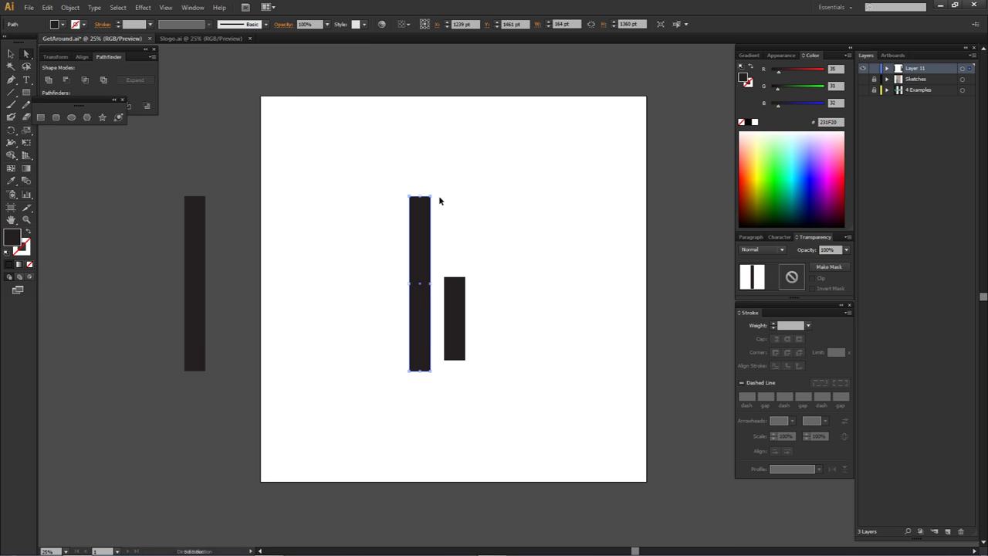
pyautogui.moveTo(420, 196); pyautogui.dragTo(464, 284)
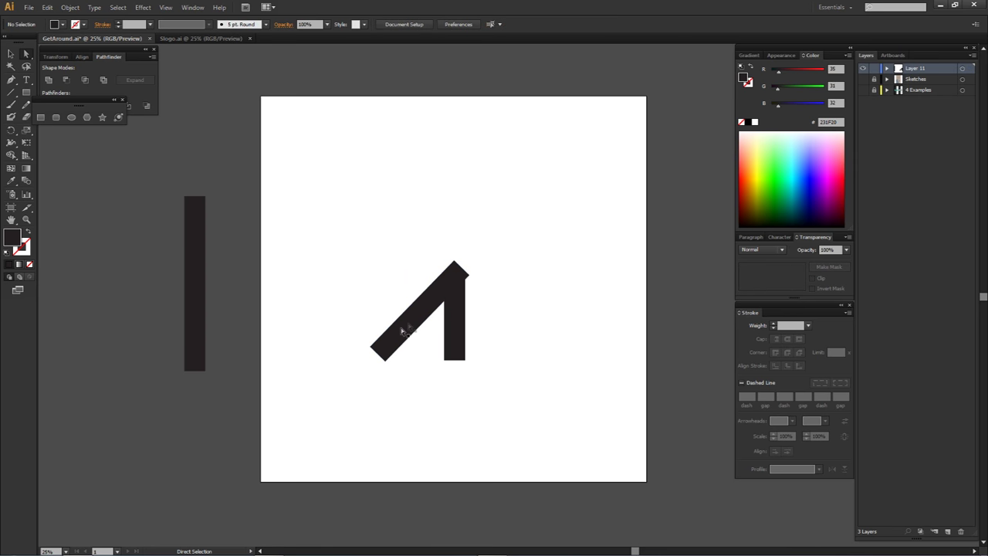
pyautogui.moveTo(410, 324); pyautogui.dragTo(506, 264)
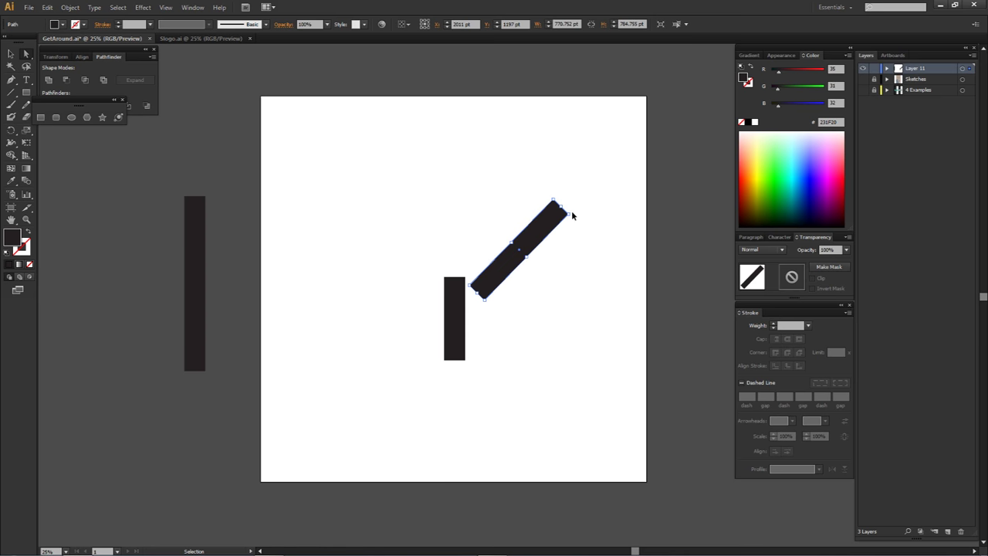
pyautogui.moveTo(575, 214); pyautogui.dragTo(580, 222)
pyautogui.click(439, 286)
# - Move the diagonal arm so its lower-left corner meets the stem's top-left corner exactly
pyautogui.scroll(2, 439, 287)
pyautogui.scroll(3, 495, 285)
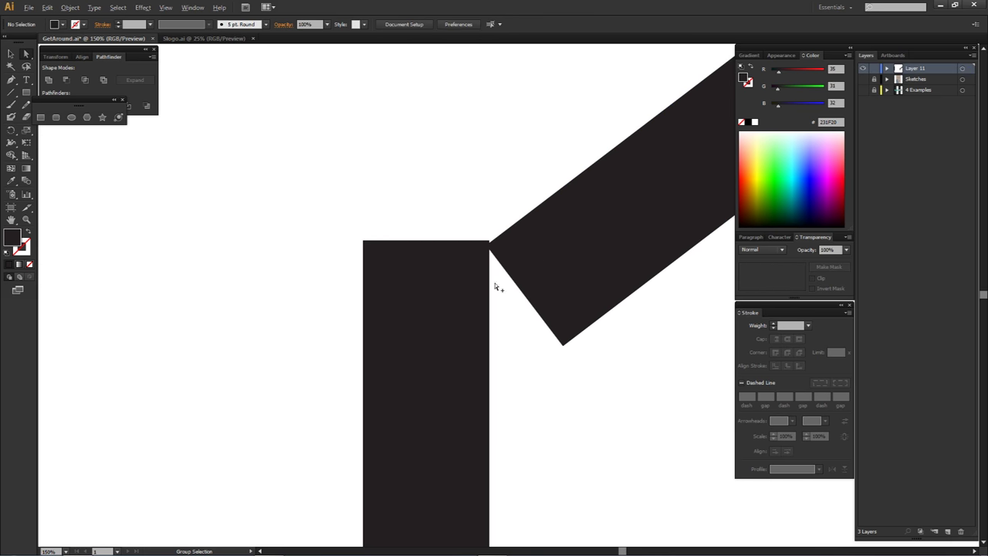
pyautogui.click(647, 190)
pyautogui.press('space')
pyautogui.moveTo(655, 163); pyautogui.dragTo(399, 308)
pyautogui.scroll(-1, 414, 293)
pyautogui.moveTo(427, 265); pyautogui.dragTo(567, 225)
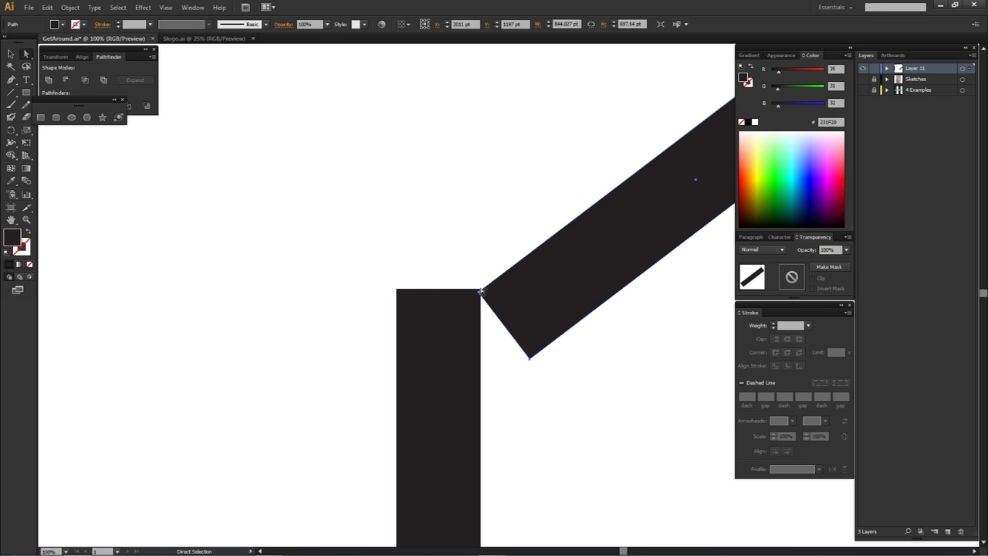
pyautogui.moveTo(478, 293); pyautogui.dragTo(397, 291)
pyautogui.scroll(9, 397, 294)
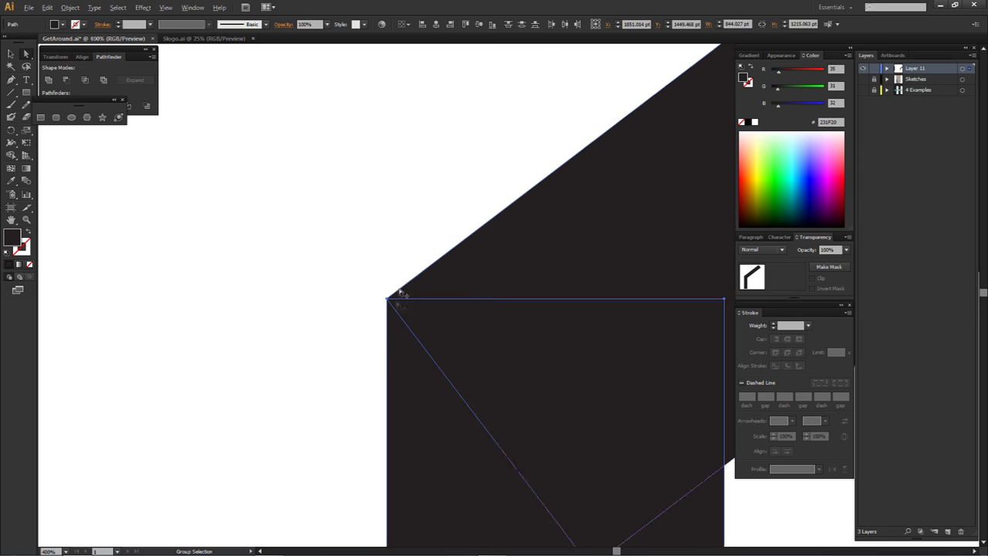
pyautogui.scroll(-10, 345, 292)
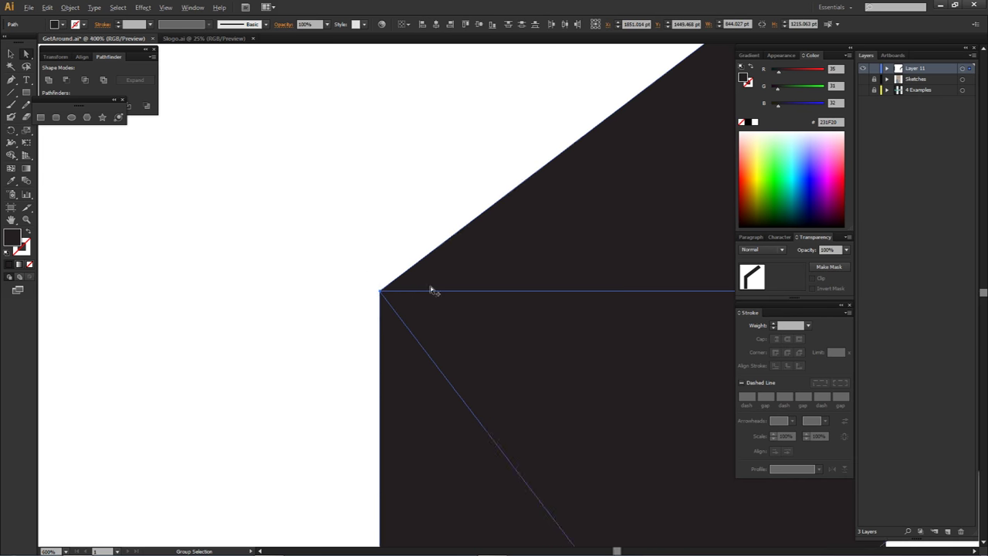
# - Duplicate the diagonal arm, reflect the copy about the vertical axis, and place it as the Y's left arm against the stem
pyautogui.click(579, 293)
pyautogui.moveTo(579, 258); pyautogui.dragTo(545, 259)
pyautogui.rightClick(518, 254)
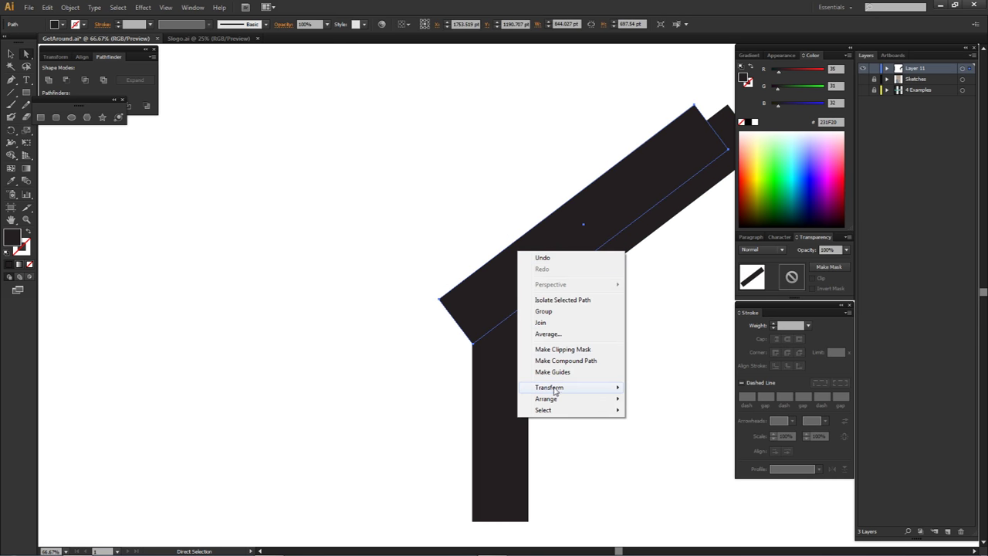
pyautogui.moveTo(556, 388)
pyautogui.click(651, 425)
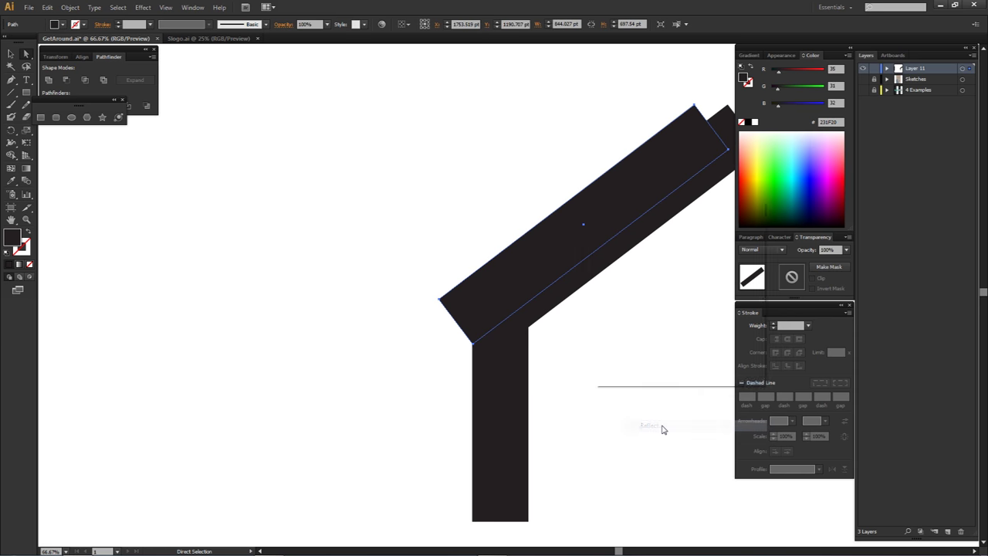
pyautogui.click(685, 361)
pyautogui.moveTo(661, 282); pyautogui.dragTo(471, 282)
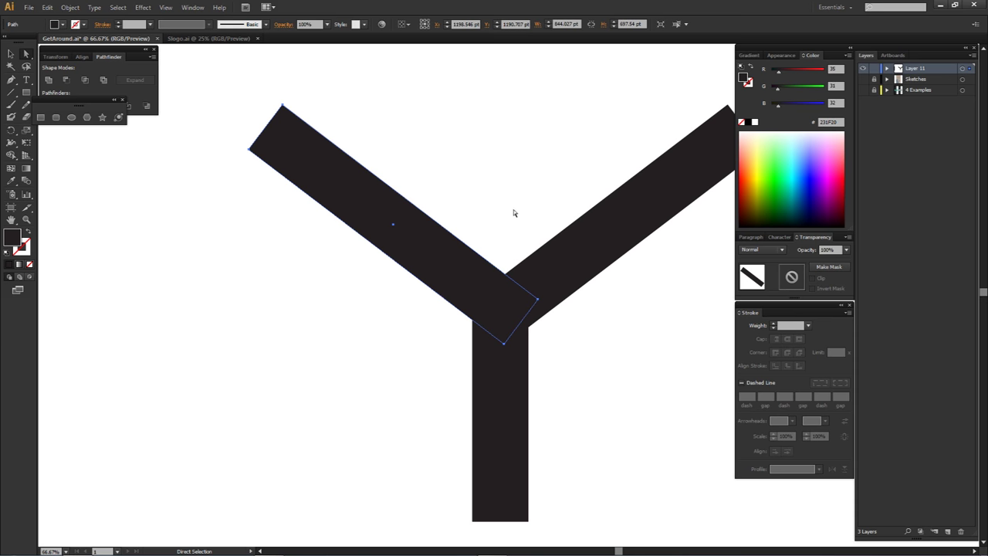
pyautogui.moveTo(452, 266); pyautogui.dragTo(423, 266)
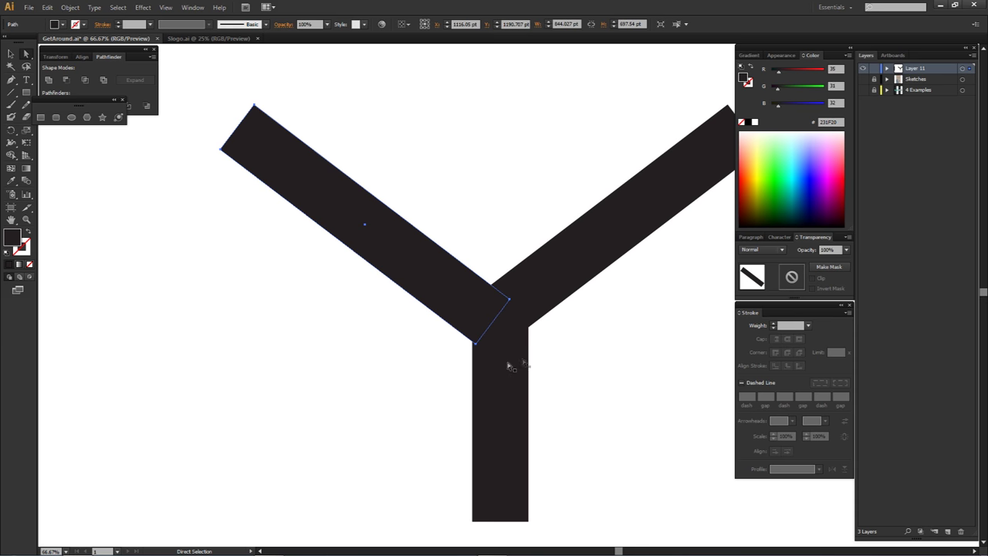
# - Fade the right arm to 10% opacity and move the left arm so its upper inner corner meets the stem's top-right corner
pyautogui.click(590, 237)
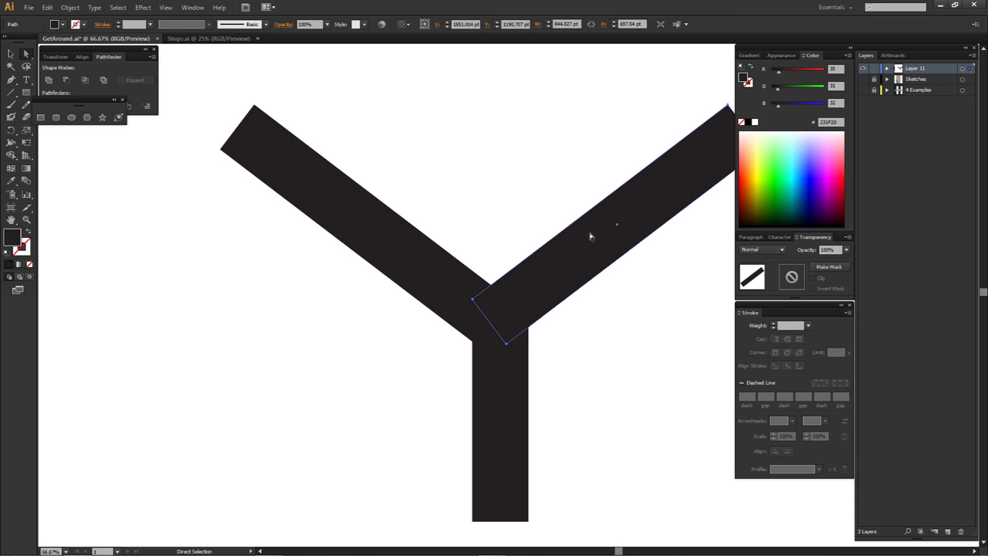
pyautogui.click(327, 25)
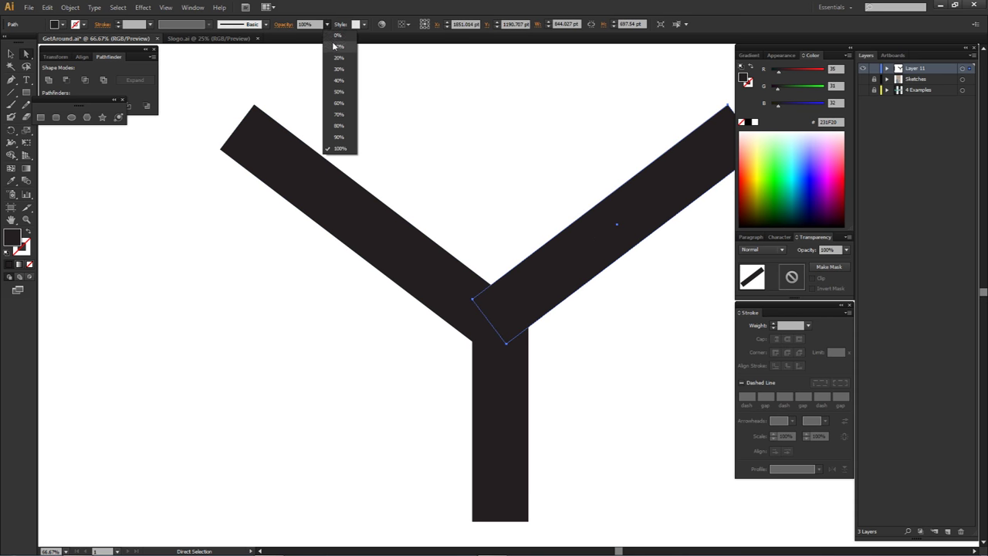
pyautogui.click(335, 50)
pyautogui.click(458, 309)
pyautogui.scroll(5, 459, 309)
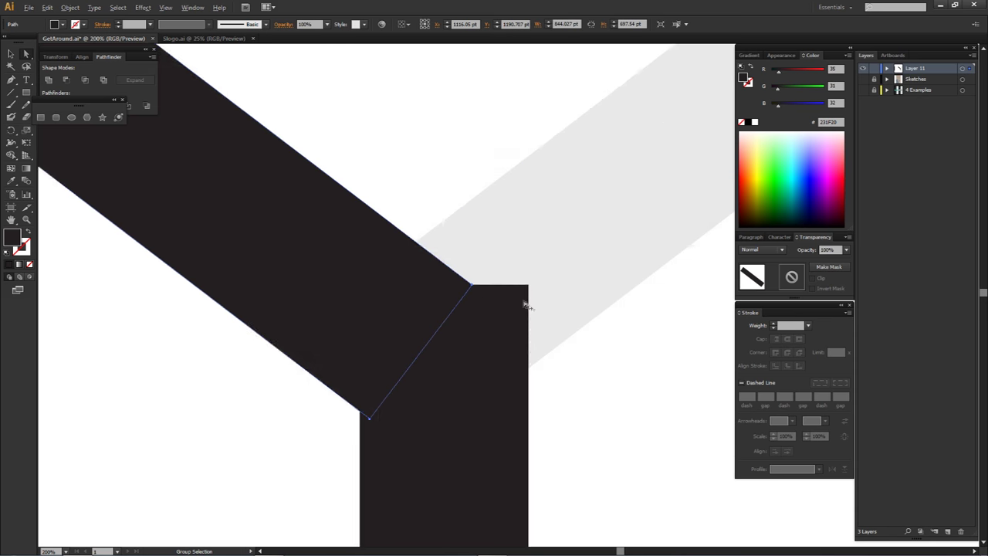
pyautogui.moveTo(446, 276); pyautogui.dragTo(557, 277)
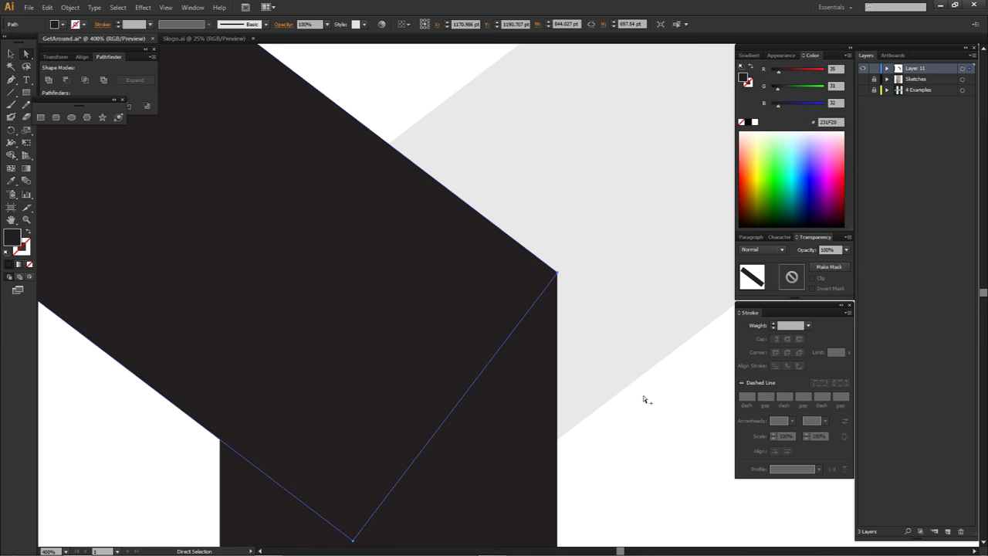
pyautogui.scroll(-4, 643, 395)
pyautogui.moveTo(657, 347); pyautogui.dragTo(536, 232)
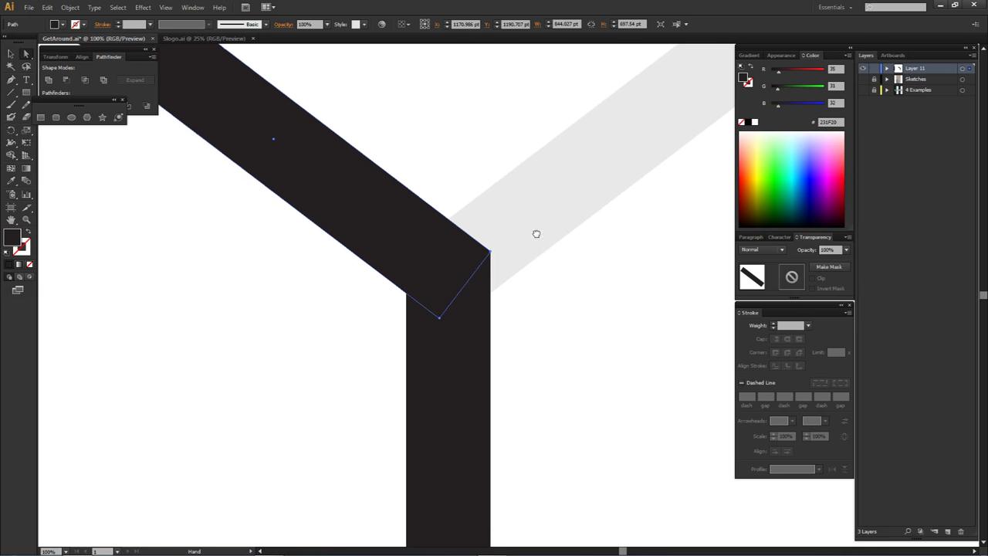
# - Restore the right arm's opacity to 100% and deselect it
pyautogui.scroll(-1, 520, 255)
pyautogui.click(543, 223)
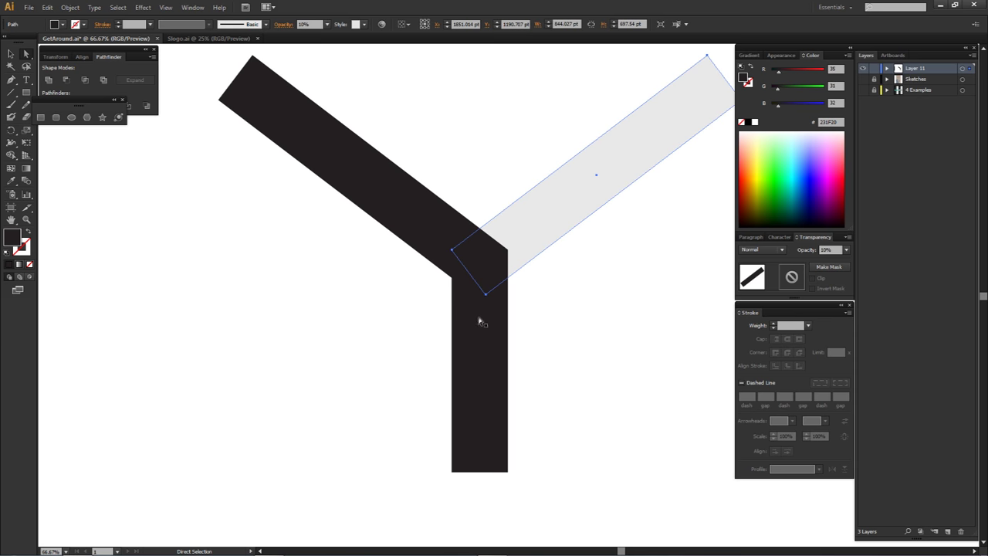
pyautogui.click(327, 24)
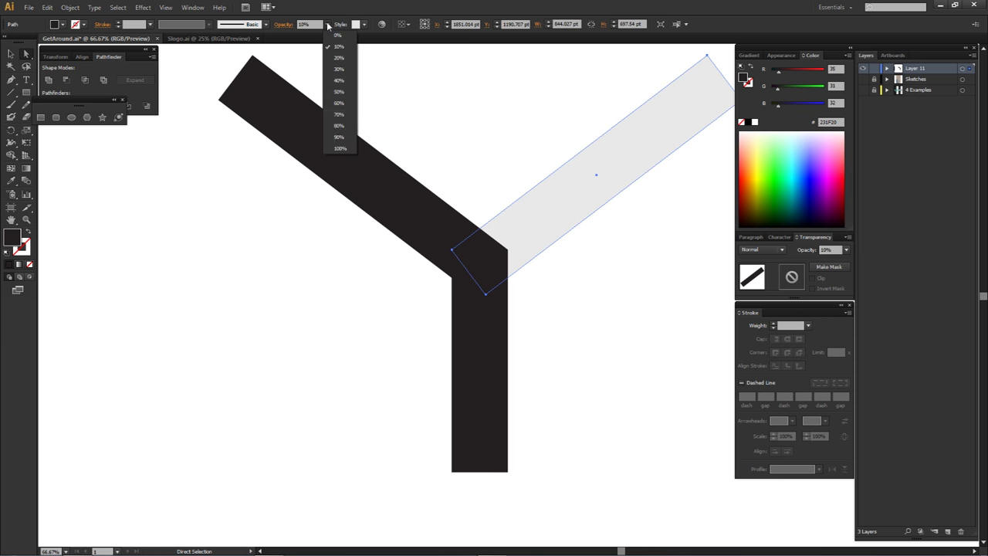
pyautogui.click(339, 149)
pyautogui.click(470, 144)
pyautogui.scroll(-2, 490, 210)
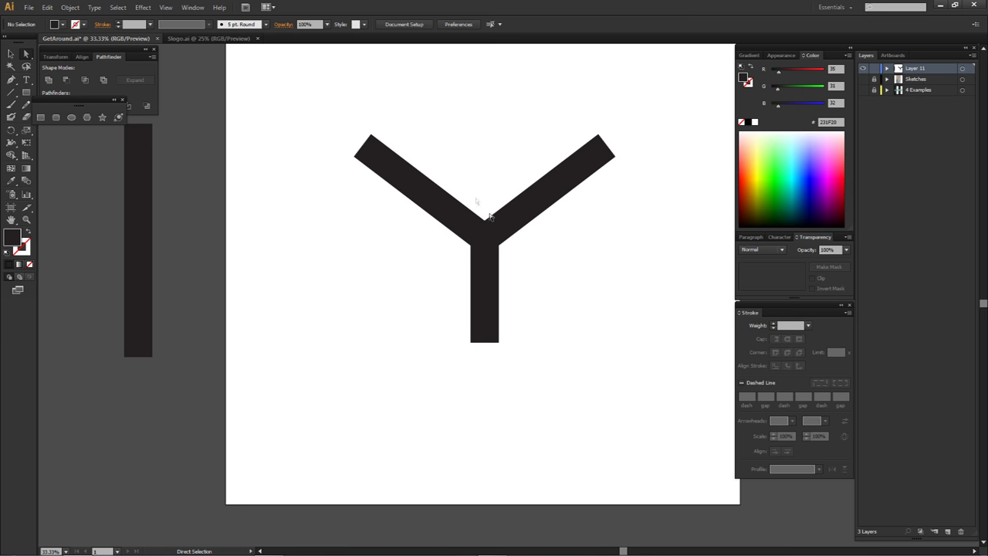
# - Show the Sketches layer and copy the long vertical bar onto the artboard beside the Y
pyautogui.press('alt')
pyautogui.click(863, 80)
pyautogui.moveTo(498, 200)
pyautogui.mouseDown()
pyautogui.moveTo(591, 267)
pyautogui.moveTo(538, 254)
pyautogui.mouseUp()
pyautogui.moveTo(173, 251); pyautogui.dragTo(321, 251)
pyautogui.press('a')
pyautogui.moveTo(54, 284); pyautogui.dragTo(98, 287)
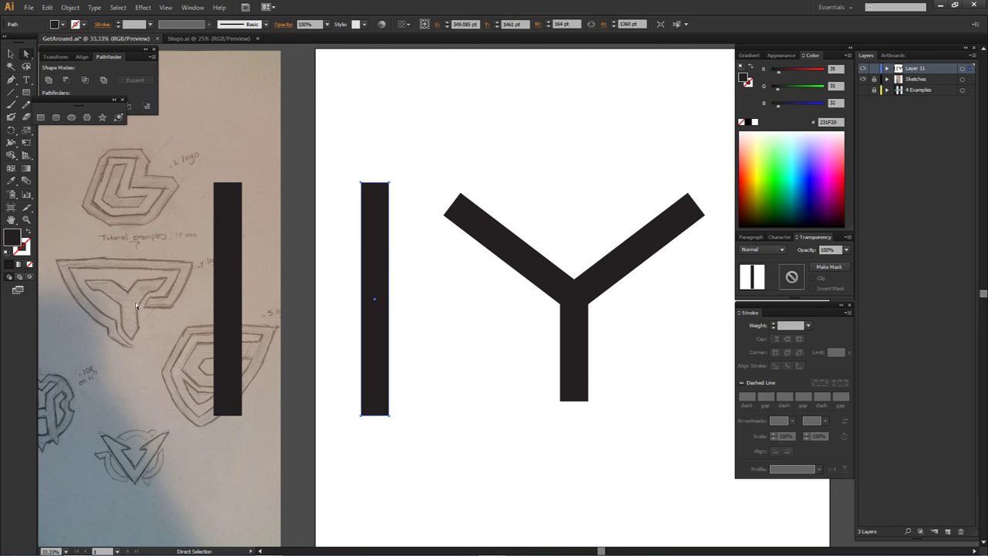
# - Rotate the copied bar to horizontal and place it across the Y's left arm
pyautogui.press('v')
pyautogui.moveTo(393, 182); pyautogui.dragTo(634, 171)
pyautogui.press('a')
pyautogui.scroll(2, 474, 298)
pyautogui.scroll(3, 646, 214)
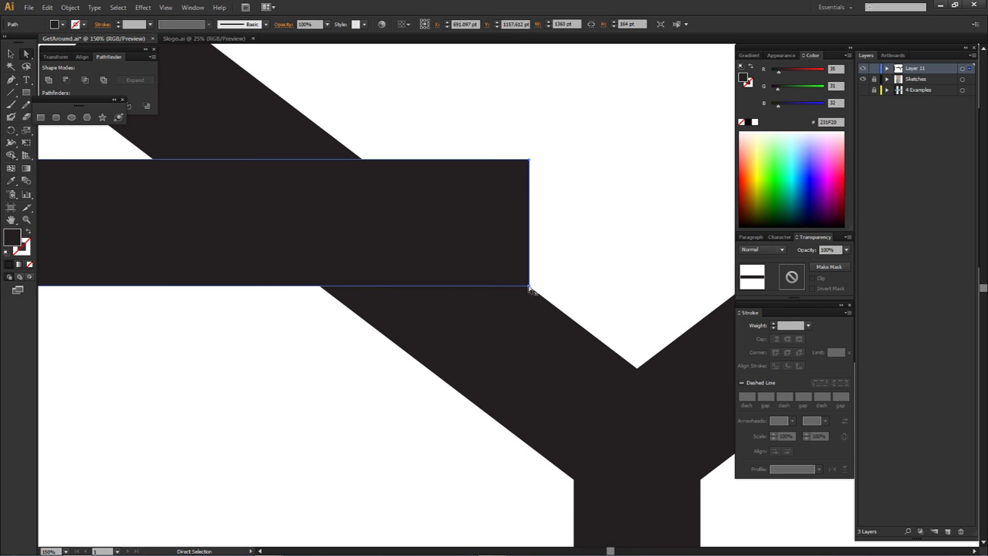
pyautogui.scroll(-3, 558, 273)
pyautogui.moveTo(573, 273); pyautogui.dragTo(453, 260)
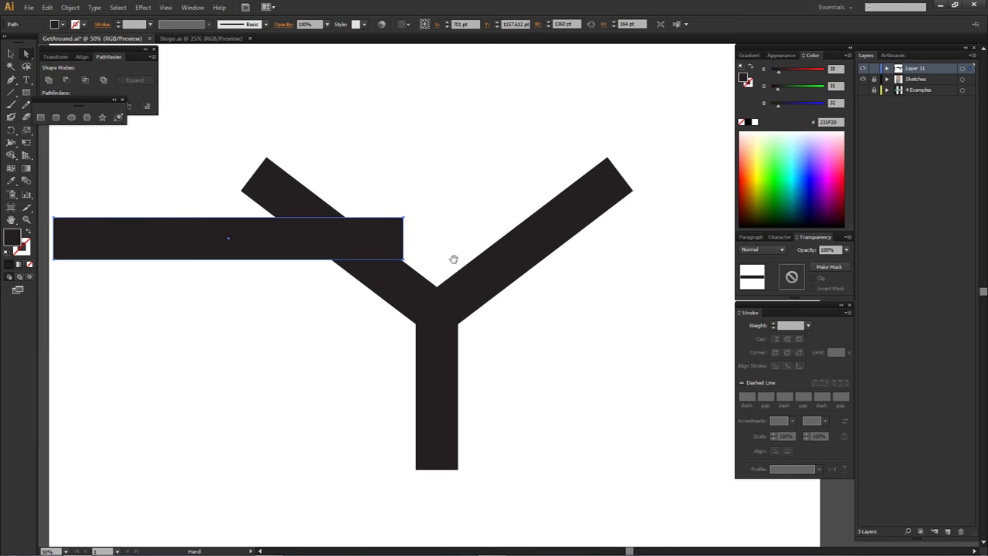
# - Extend the horizontal bar past the right arm to a width of 2656 pt, keeping its thickness
pyautogui.press('v')
pyautogui.moveTo(402, 238); pyautogui.dragTo(735, 264)
pyautogui.scroll(-3, 643, 287)
pyautogui.moveTo(651, 302)
pyautogui.mouseDown()
pyautogui.moveTo(564, 299)
pyautogui.moveTo(649, 288)
pyautogui.mouseUp()
pyautogui.scroll(4, 629, 296)
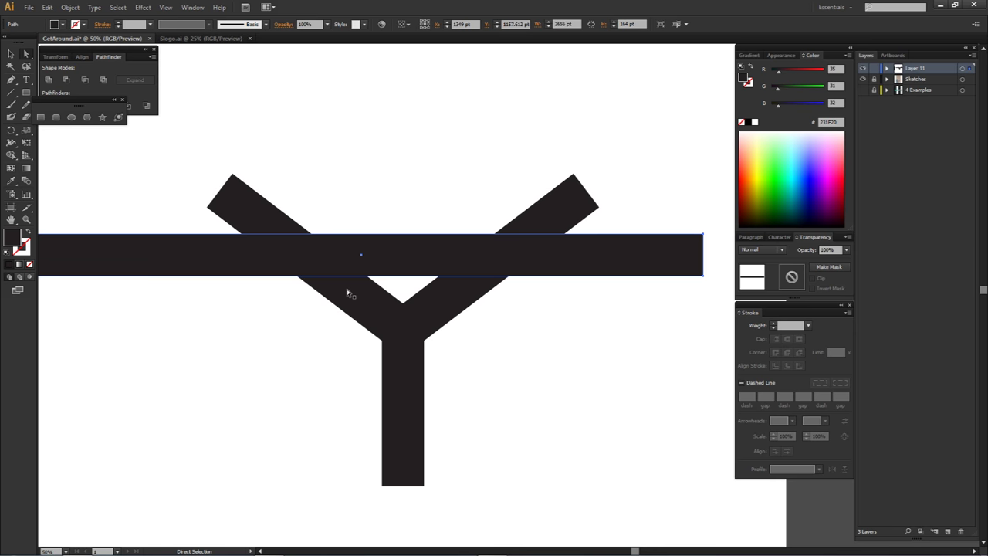
# - Remove the tips of both diagonal arms above the horizontal bar with Shape Builder
pyautogui.keyDown('shift'); pyautogui.click(349, 294); pyautogui.keyUp('shift')
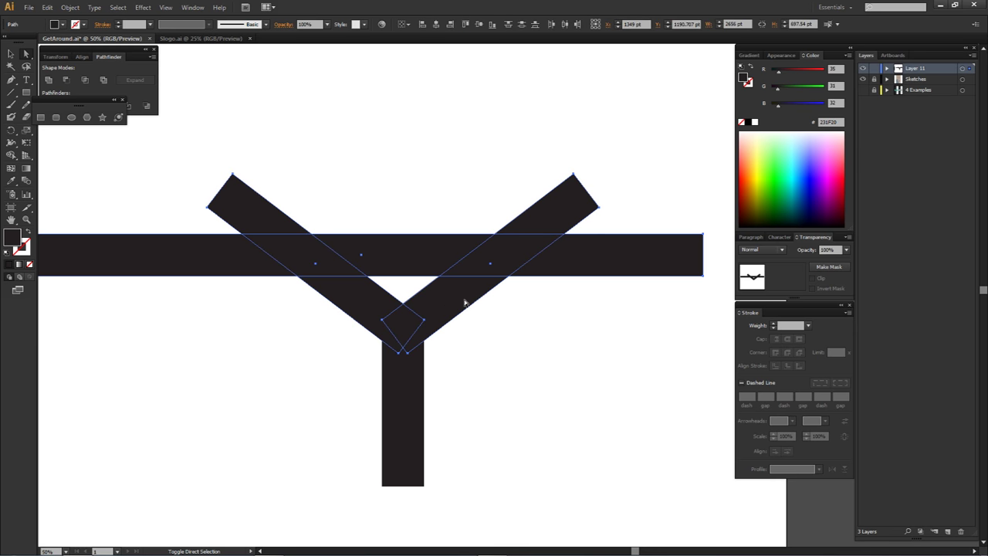
pyautogui.hotkey('shift', 'm')
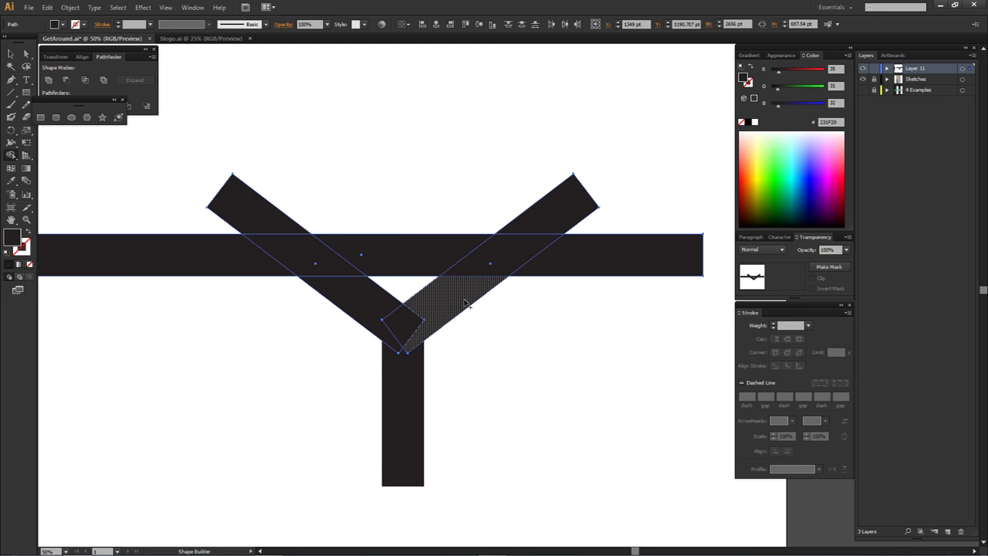
pyautogui.moveTo(396, 260); pyautogui.dragTo(442, 264)
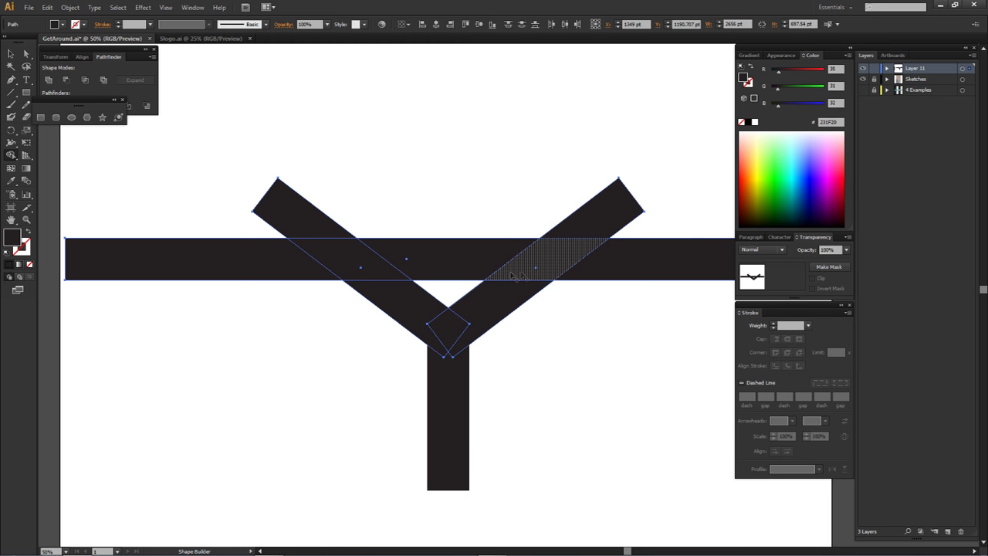
pyautogui.keyDown('alt'); pyautogui.click(305, 210); pyautogui.keyUp('alt')
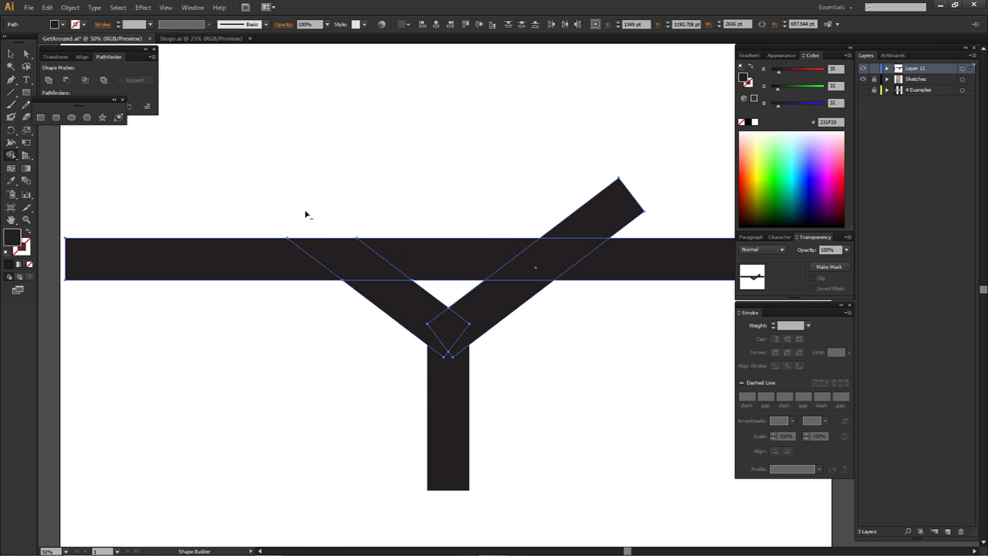
pyautogui.keyDown('alt'); pyautogui.click(587, 216); pyautogui.keyUp('alt')
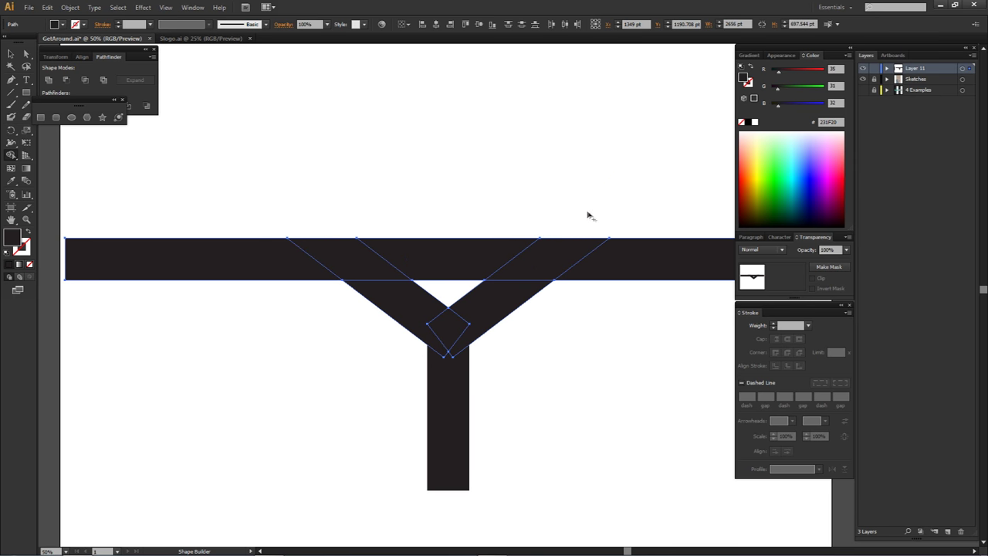
# - Separate the horizontal bar's middle section between the two arms into its own shape with Shape Builder
pyautogui.click(453, 260)
pyautogui.press('a')
pyautogui.click(473, 212)
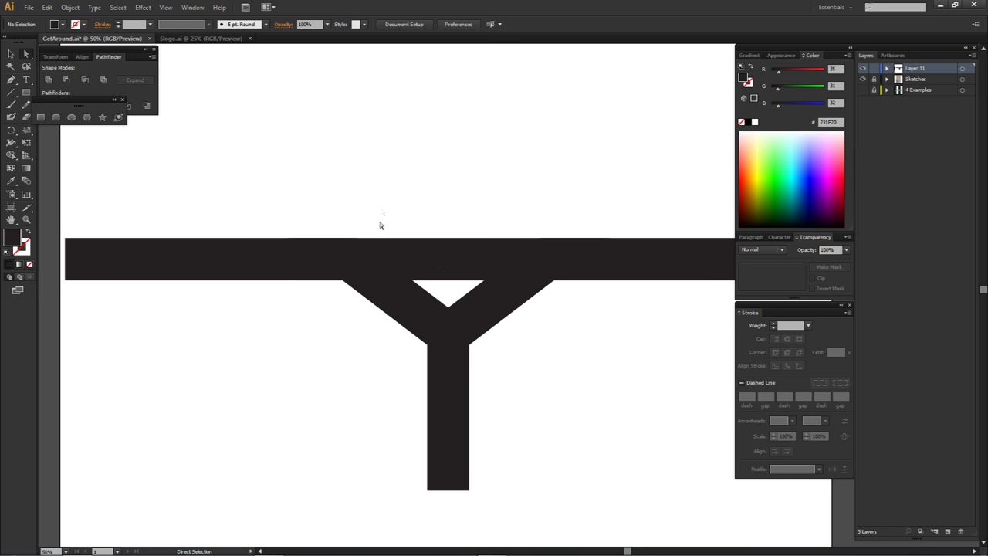
pyautogui.click(445, 258)
pyautogui.moveTo(445, 258); pyautogui.dragTo(435, 169)
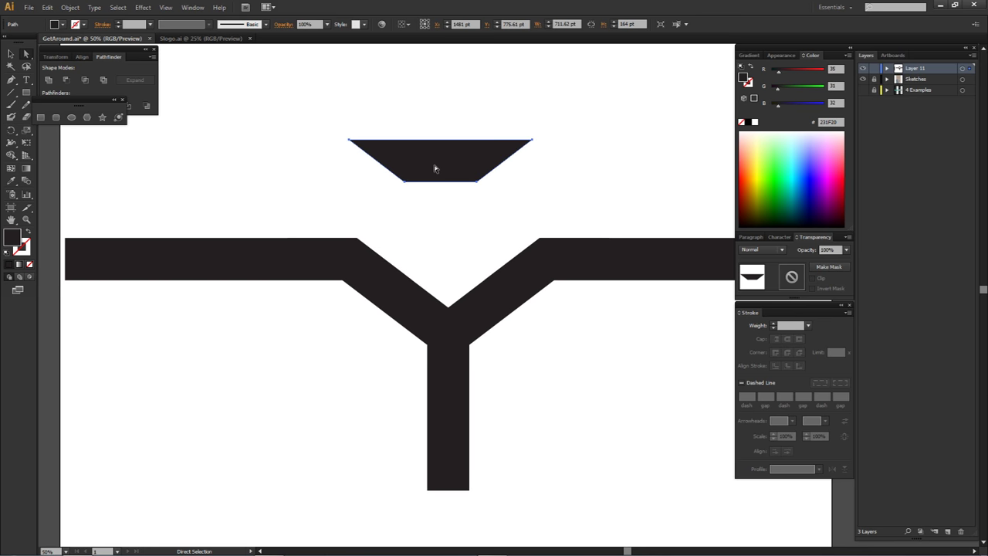
pyautogui.hotkey('ctrl', 'z')
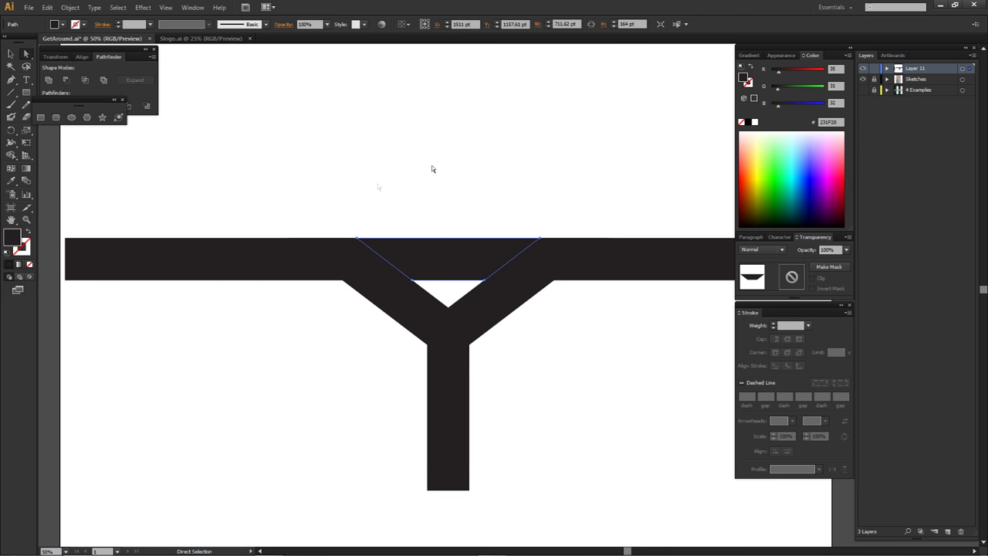
pyautogui.moveTo(304, 180); pyautogui.dragTo(628, 340)
pyautogui.hotkey('shift', 'm')
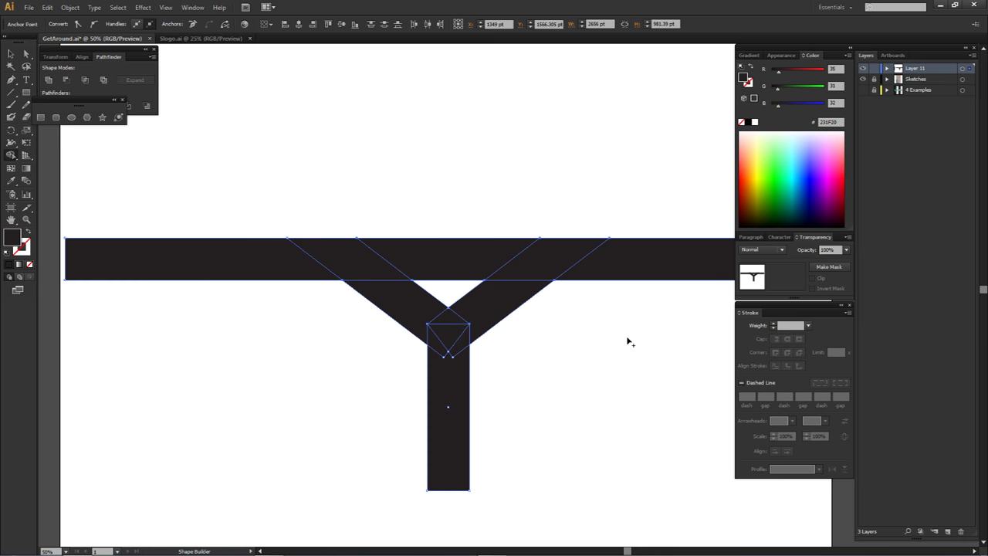
pyautogui.press('a')
# - Delete the trapezoid between the two arms to open the top of the Y
pyautogui.click(448, 243)
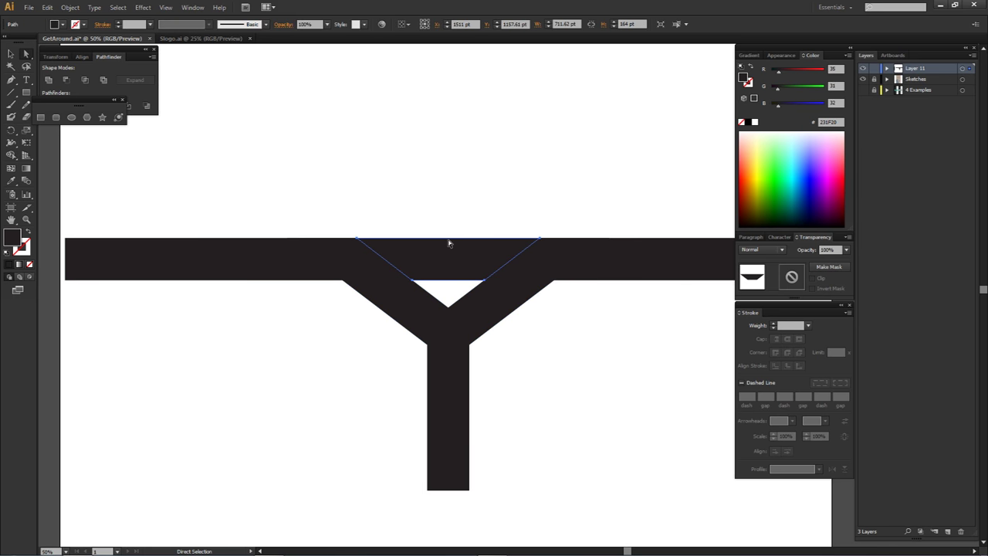
pyautogui.press('Delete')
pyautogui.scroll(-2, 469, 289)
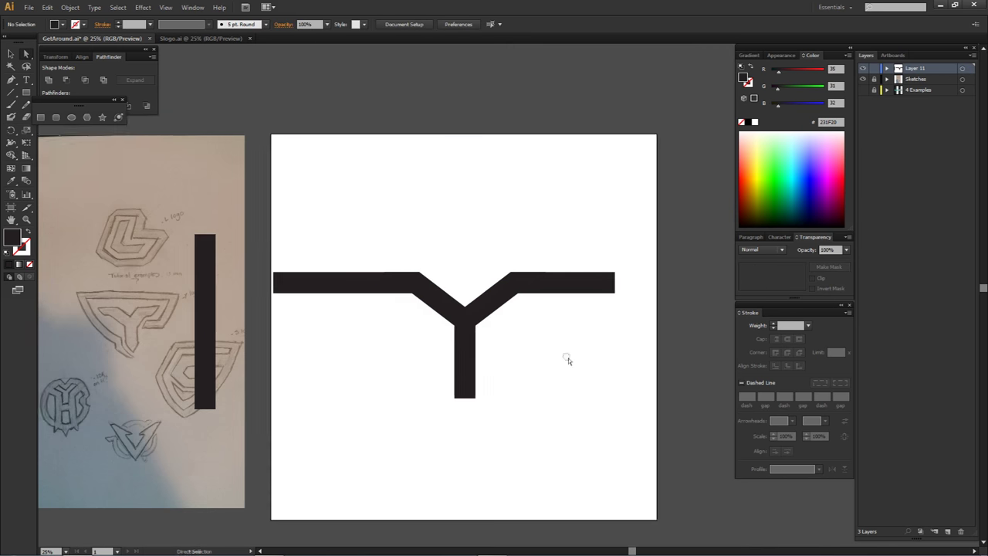
# - Shorten the horizontal wings of the Y by moving their left and right ends inward
pyautogui.moveTo(283, 275); pyautogui.dragTo(337, 263)
pyautogui.moveTo(564, 228); pyautogui.dragTo(564, 263)
pyautogui.click(591, 269)
# - Show the 4 Examples layer to study the finished Y logo's wing ends, and hide it again
pyautogui.click(863, 90)
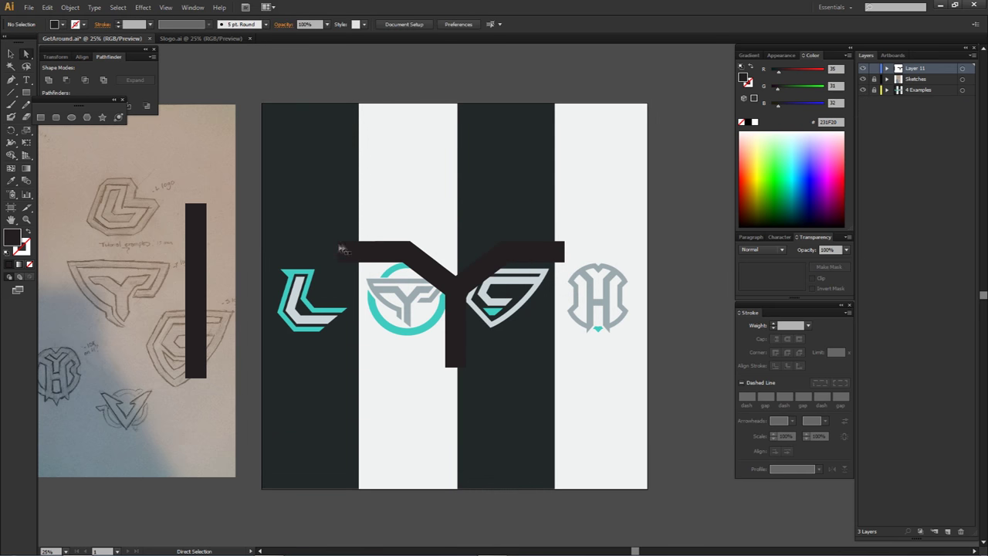
pyautogui.click(863, 69)
pyautogui.click(863, 69)
pyautogui.click(863, 79)
pyautogui.hotkey('ctrl', '+')
pyautogui.click(863, 89)
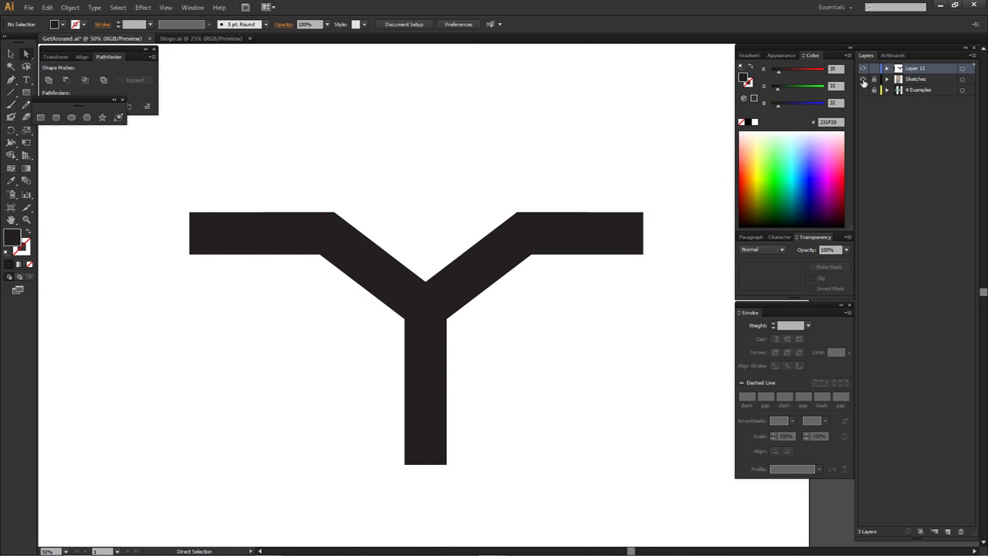
# - Slant the outer ends of both wings by moving their lower corners inward
pyautogui.moveTo(643, 254); pyautogui.dragTo(606, 254)
pyautogui.click(643, 260)
pyautogui.moveTo(190, 256); pyautogui.dragTo(219, 260)
pyautogui.click(271, 270)
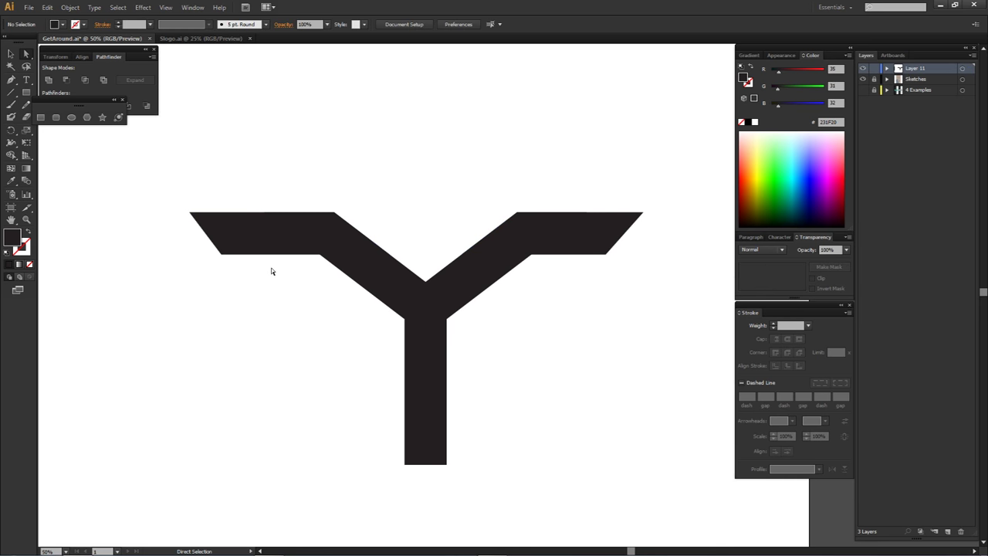
# - Shift the right wing's slanted end slightly inward and the left wing's slanted end slightly outward
pyautogui.moveTo(584, 183); pyautogui.dragTo(597, 257)
pyautogui.hotkey('ctrl', 'z')
pyautogui.moveTo(666, 193); pyautogui.dragTo(595, 258)
pyautogui.moveTo(177, 195); pyautogui.dragTo(209, 255)
pyautogui.click(281, 285)
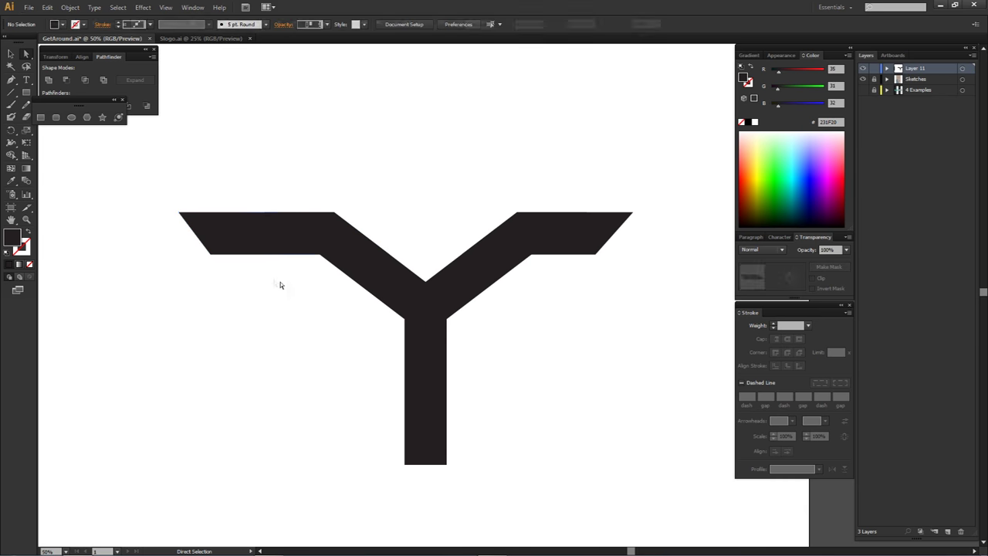
# - Compare the whole Y with the reference logos by briefly showing the 4 Examples layer
pyautogui.scroll(-1, 311, 301)
pyautogui.keyDown('alt'); pyautogui.scroll(-2, 322, 304); pyautogui.keyUp('alt')
pyautogui.moveTo(400, 329); pyautogui.dragTo(423, 311)
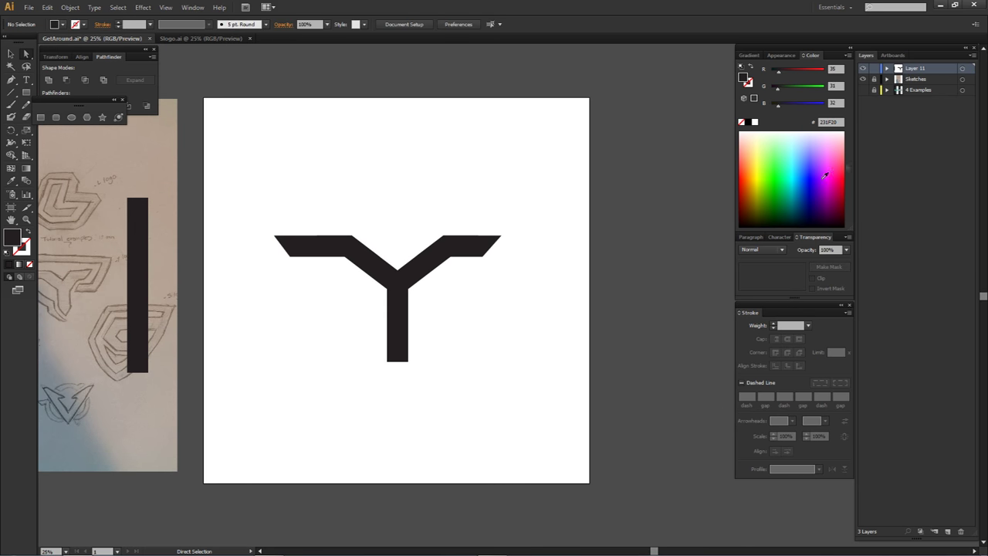
pyautogui.click(863, 91)
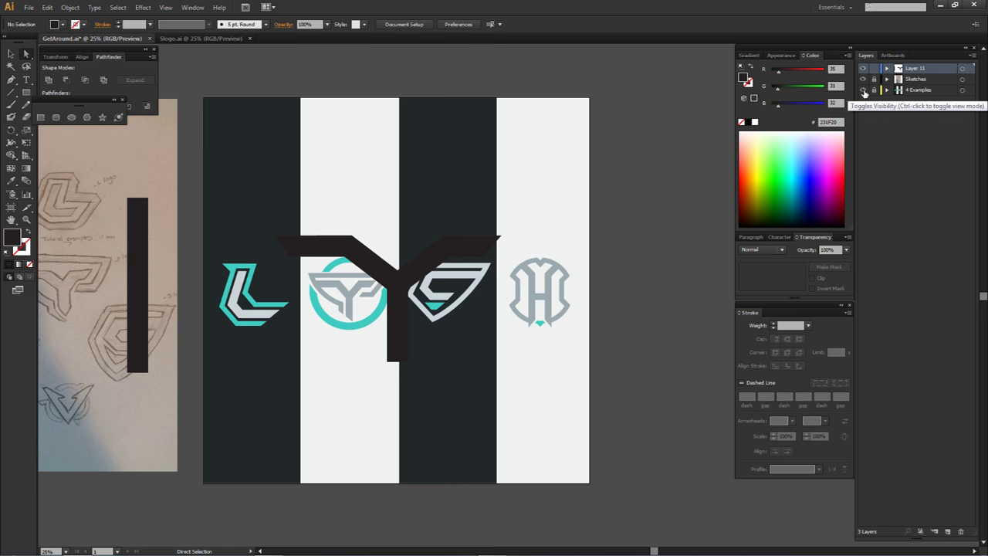
pyautogui.click(863, 90)
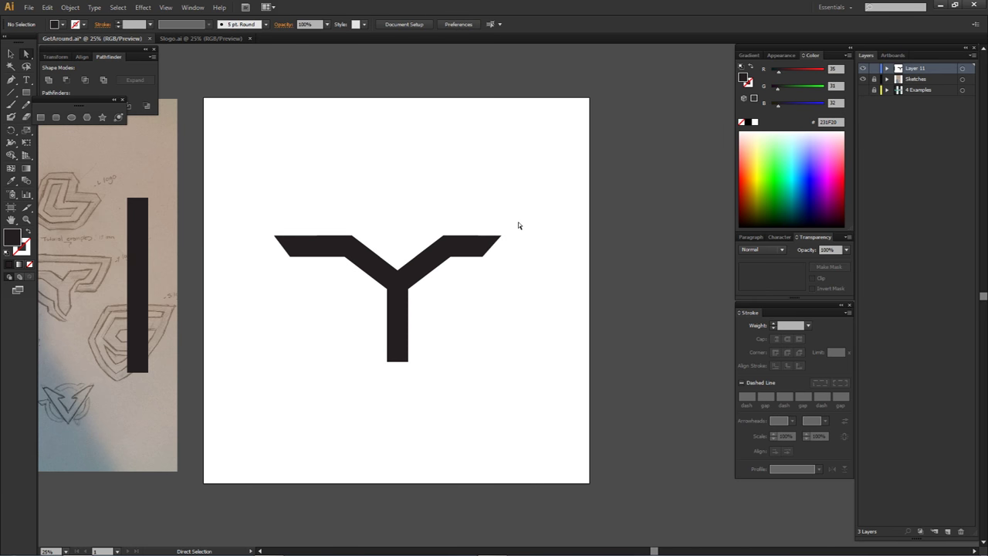
# - Duplicate the long vertical bar beside the original and narrow the copy to about two-thirds of its width
pyautogui.moveTo(505, 283); pyautogui.dragTo(519, 286)
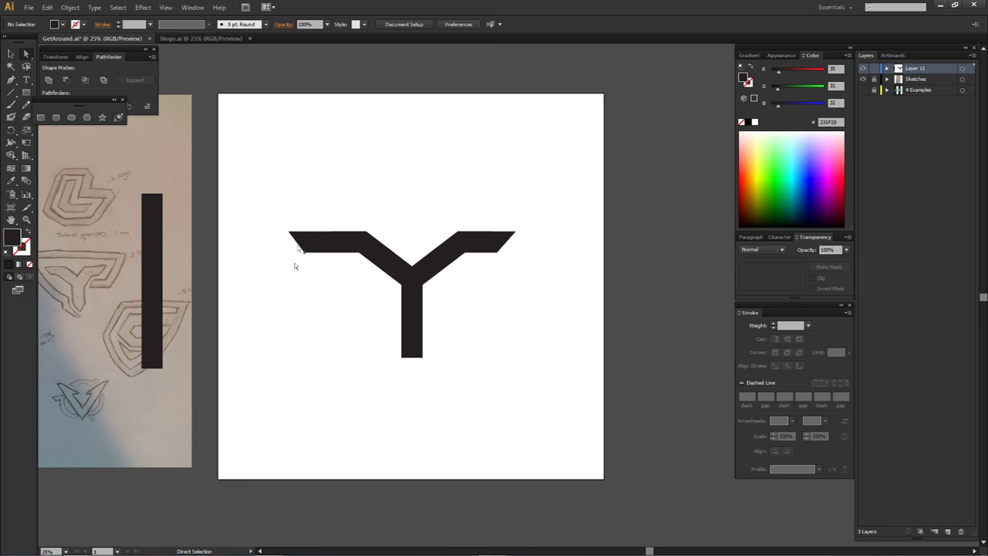
pyautogui.moveTo(154, 255); pyautogui.dragTo(182, 255)
pyautogui.scroll(2, 182, 255)
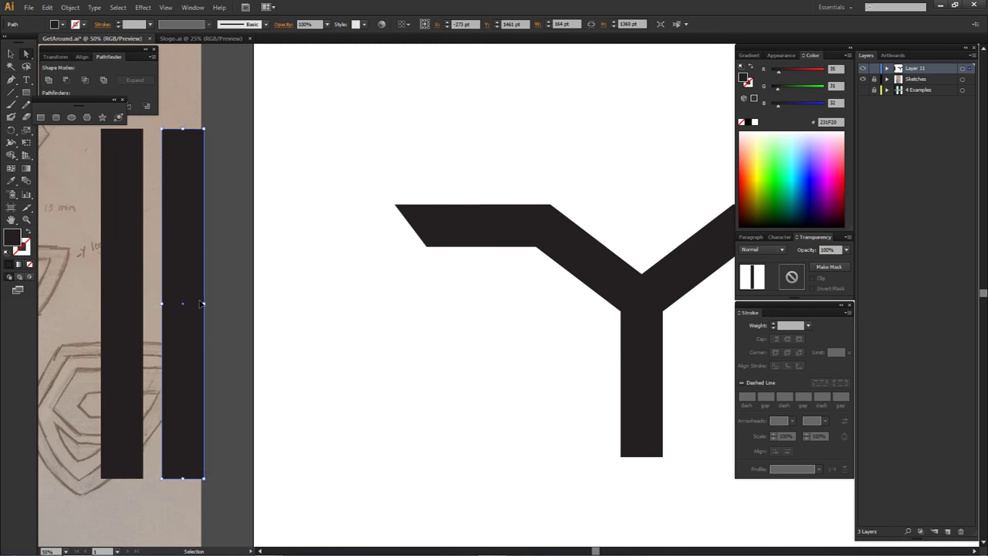
pyautogui.moveTo(204, 303); pyautogui.dragTo(189, 301)
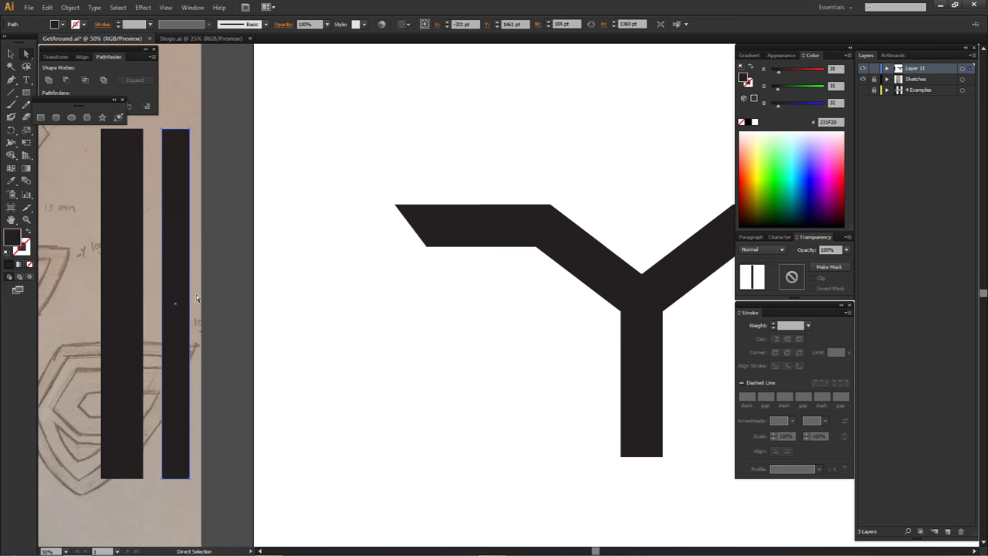
pyautogui.keyDown('ctrl'); pyautogui.click(197, 298); pyautogui.keyUp('ctrl')
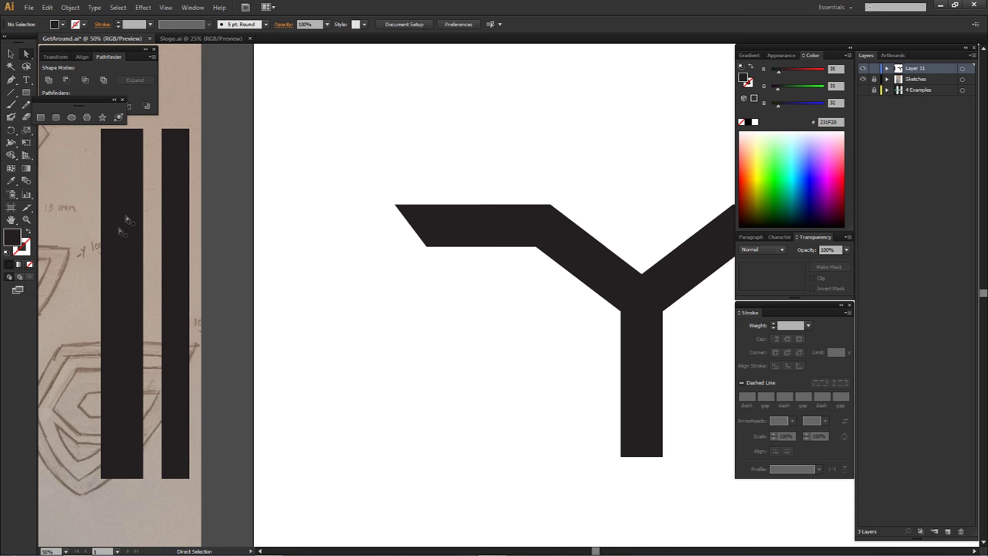
pyautogui.scroll(-1, 239, 208)
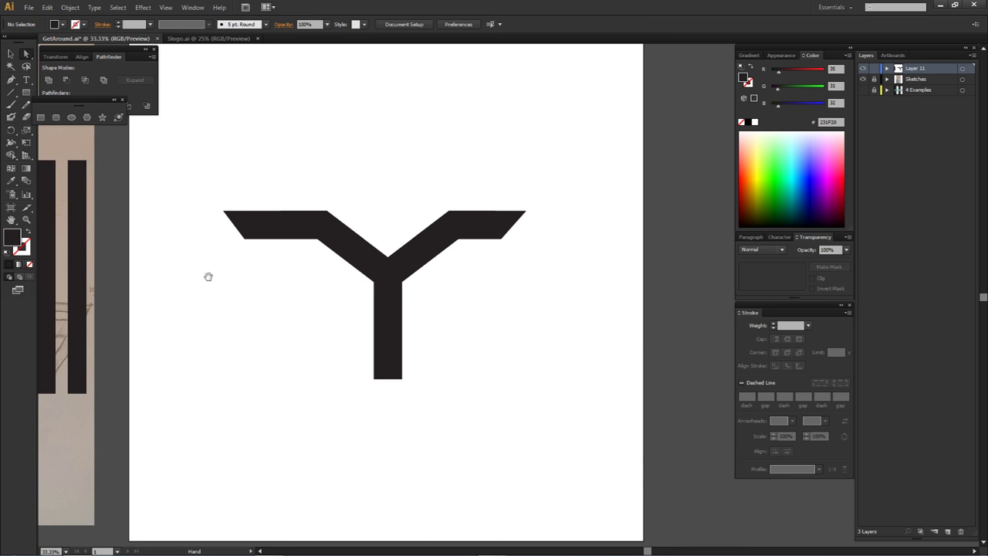
# - Copy the narrow vertical bar beside the right wing and rotate it clockwise to parallel the wing's slanted end
pyautogui.moveTo(85, 249)
pyautogui.mouseDown()
pyautogui.moveTo(520, 267)
pyautogui.moveTo(550, 249)
pyautogui.mouseUp()
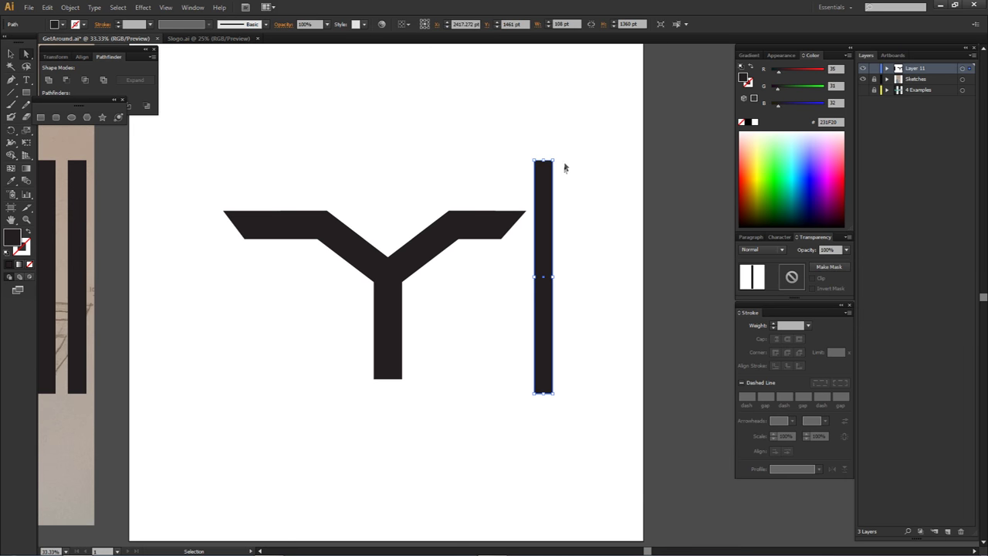
pyautogui.moveTo(557, 156); pyautogui.dragTo(616, 216)
pyautogui.moveTo(569, 250); pyautogui.dragTo(531, 219)
pyautogui.scroll(3, 595, 169)
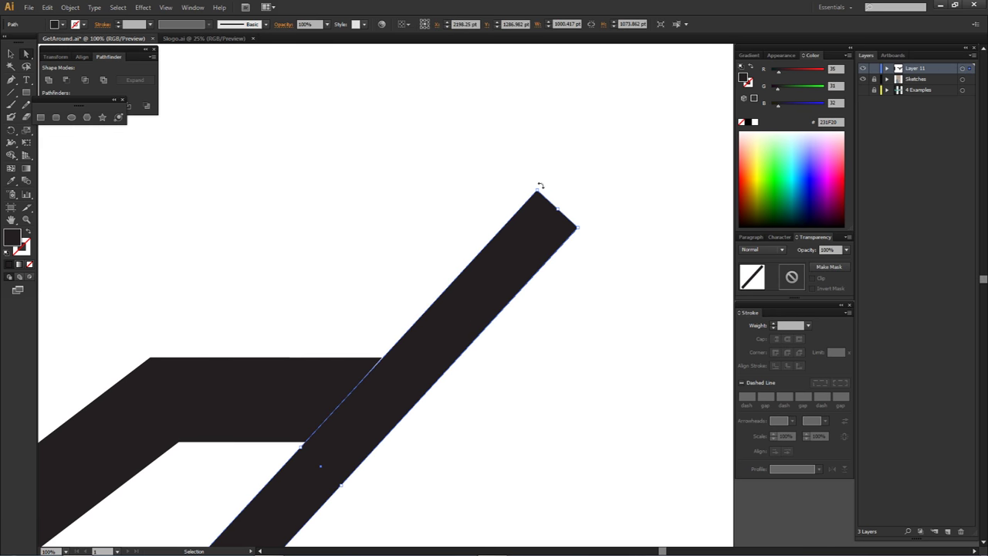
pyautogui.moveTo(540, 186); pyautogui.dragTo(538, 184)
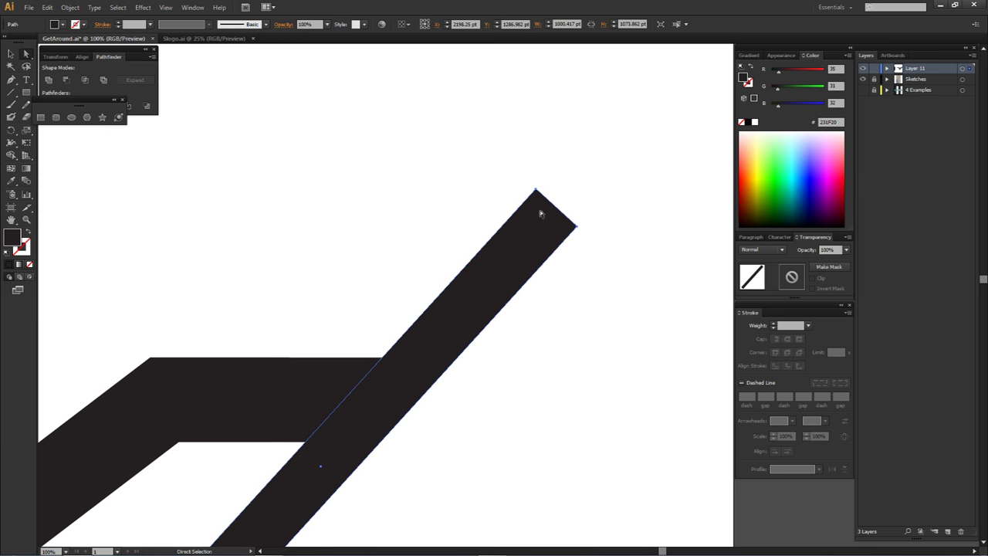
# - Position the diagonal bar just outside the right wing's slanted end, leaving a narrow parallel gap
pyautogui.scroll(-2, 547, 246)
pyautogui.moveTo(535, 317); pyautogui.dragTo(526, 265)
pyautogui.click(526, 266)
pyautogui.moveTo(462, 271); pyautogui.dragTo(472, 275)
# - Copy the narrow bar, turn it horizontal and place it just below the right wing across the diagonal bar
pyautogui.scroll(-2, 472, 274)
pyautogui.click(477, 333)
pyautogui.moveTo(126, 287); pyautogui.dragTo(197, 288)
pyautogui.moveTo(212, 224); pyautogui.dragTo(505, 302)
pyautogui.scroll(3, 454, 290)
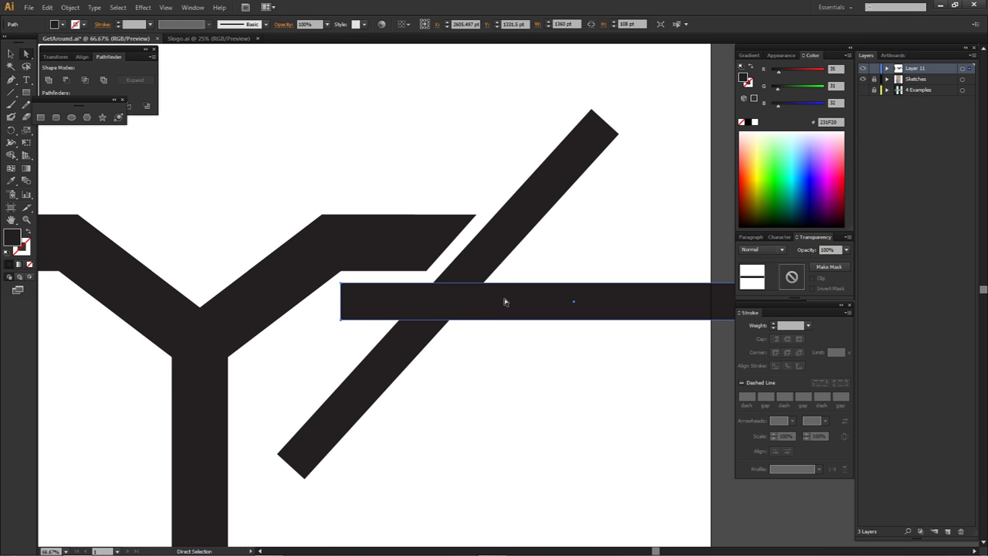
# - Trim the overhanging ends of the diagonal and lower horizontal bars with Shape Builder so they meet in a clean corner
pyautogui.keyDown('shift'); pyautogui.click(419, 327); pyautogui.keyUp('shift')
pyautogui.hotkey('shift', 'm')
pyautogui.keyDown('alt'); pyautogui.click(476, 306); pyautogui.keyUp('alt')
pyautogui.press('a')
pyautogui.click(488, 375)
# - Place another narrow horizontal bar just above the wings, crossing the upper end of the diagonal bar
pyautogui.scroll(-2, 486, 373)
pyautogui.moveTo(469, 362); pyautogui.dragTo(507, 355)
pyautogui.scroll(-2, 443, 355)
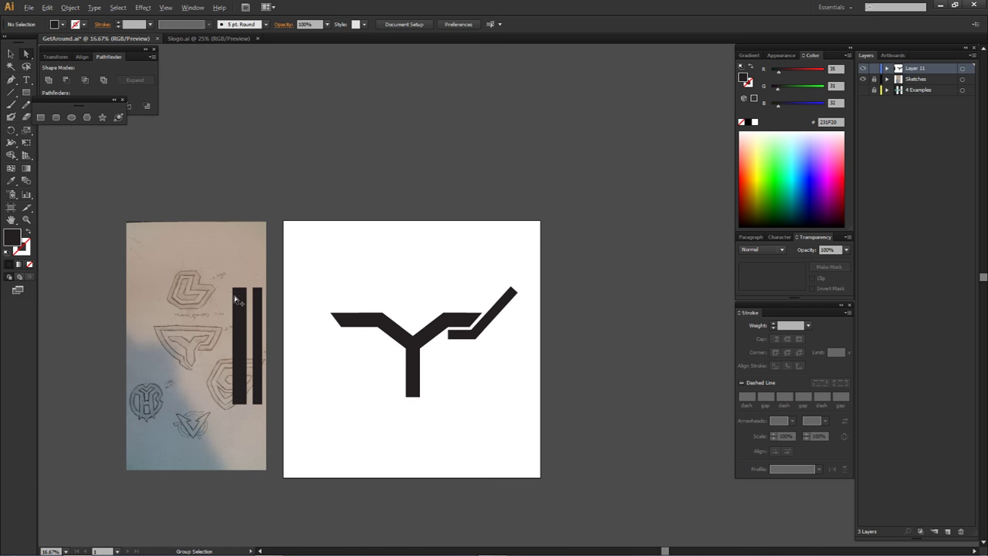
pyautogui.moveTo(257, 306)
pyautogui.mouseDown()
pyautogui.moveTo(381, 287)
pyautogui.moveTo(463, 369)
pyautogui.mouseUp()
pyautogui.scroll(1, 435, 337)
pyautogui.moveTo(393, 348); pyautogui.dragTo(597, 305)
pyautogui.scroll(2, 505, 299)
# - Trim the overhangs where the top bar crosses the diagonal bar with Shape Builder, leaving a pointed corner
pyautogui.press('a')
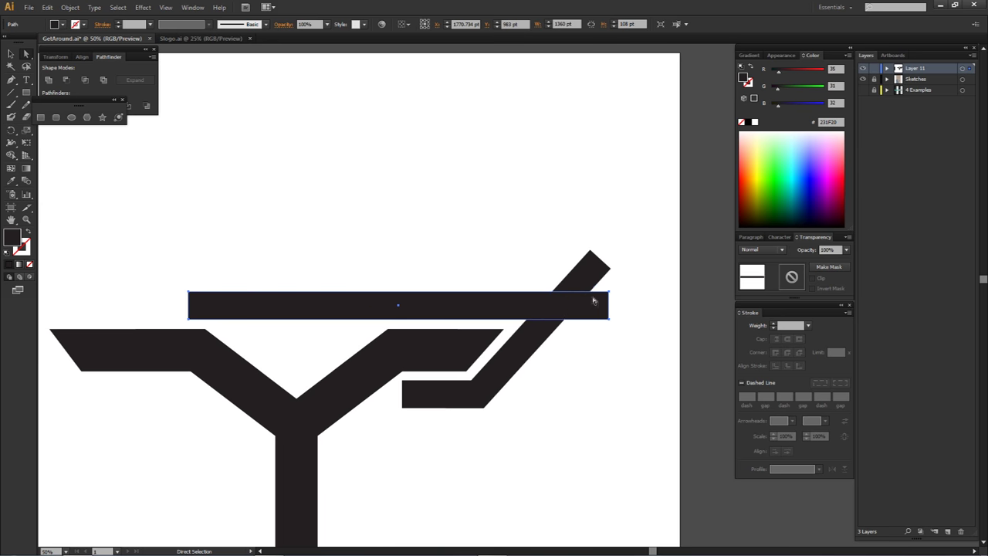
pyautogui.keyDown('shift'); pyautogui.click(586, 289); pyautogui.keyUp('shift')
pyautogui.hotkey('shift', 'm')
pyautogui.keyDown('alt'); pyautogui.click(586, 290); pyautogui.keyUp('alt')
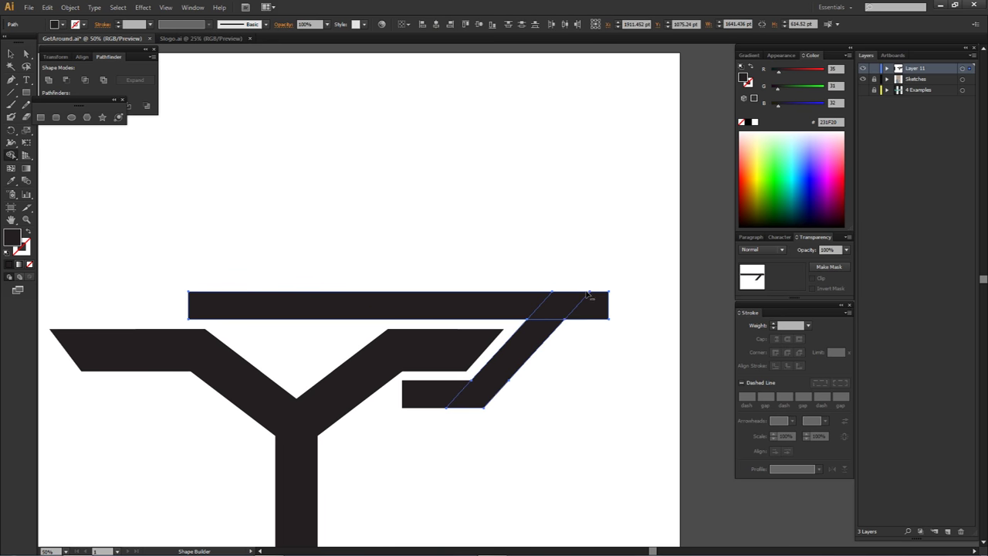
pyautogui.keyDown('alt'); pyautogui.click(594, 309); pyautogui.keyUp('alt')
pyautogui.press('a')
pyautogui.click(552, 356)
# - Extend the left end of the top bar outward beyond the left wing's tip
pyautogui.moveTo(460, 385); pyautogui.dragTo(596, 388)
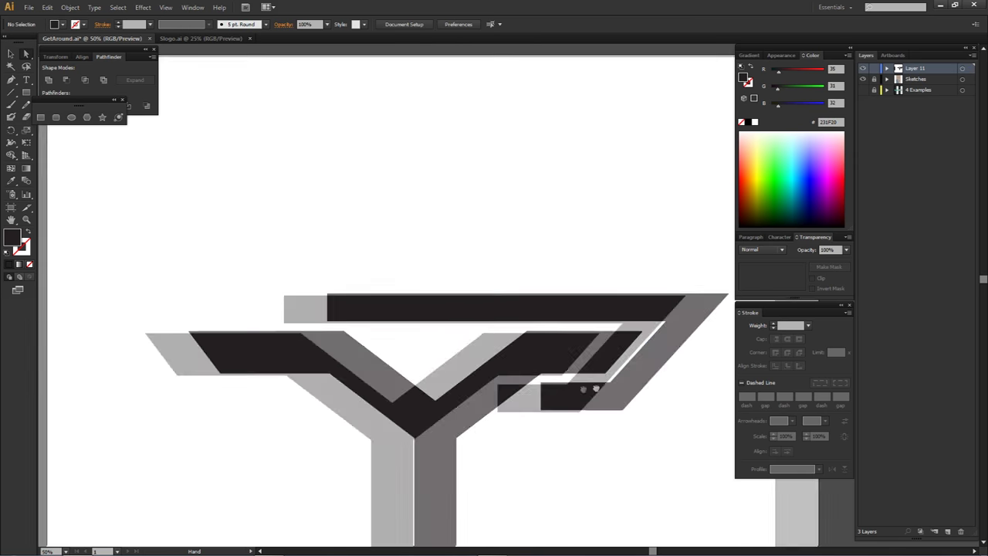
pyautogui.moveTo(322, 278); pyautogui.dragTo(154, 329)
pyautogui.click(243, 267)
pyautogui.hotkey('ctrl', '-')
pyautogui.hotkey('ctrl', '-')
pyautogui.moveTo(410, 359); pyautogui.dragTo(423, 269)
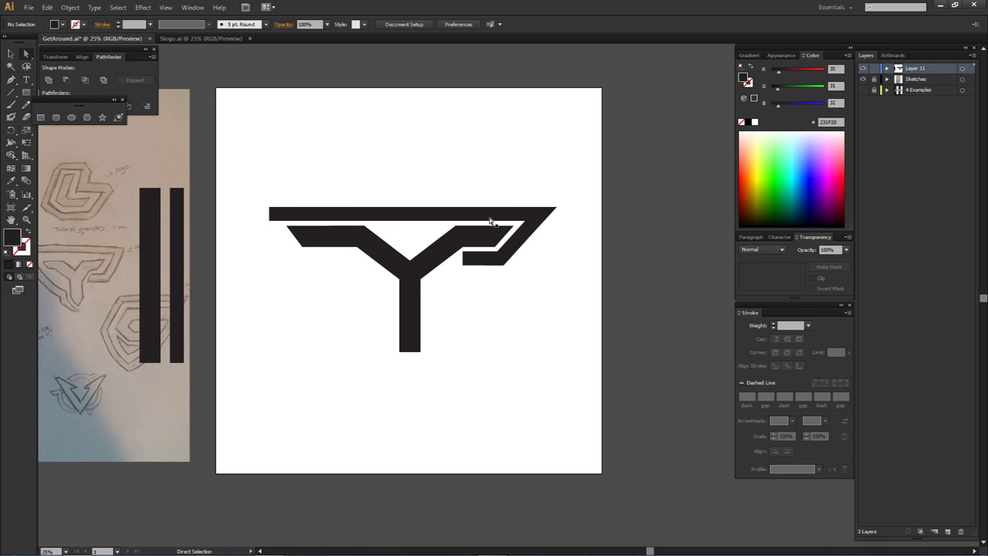
# - Show the 4 Examples layer for reference and slant the inner end of the bar below the right wing
pyautogui.click(863, 90)
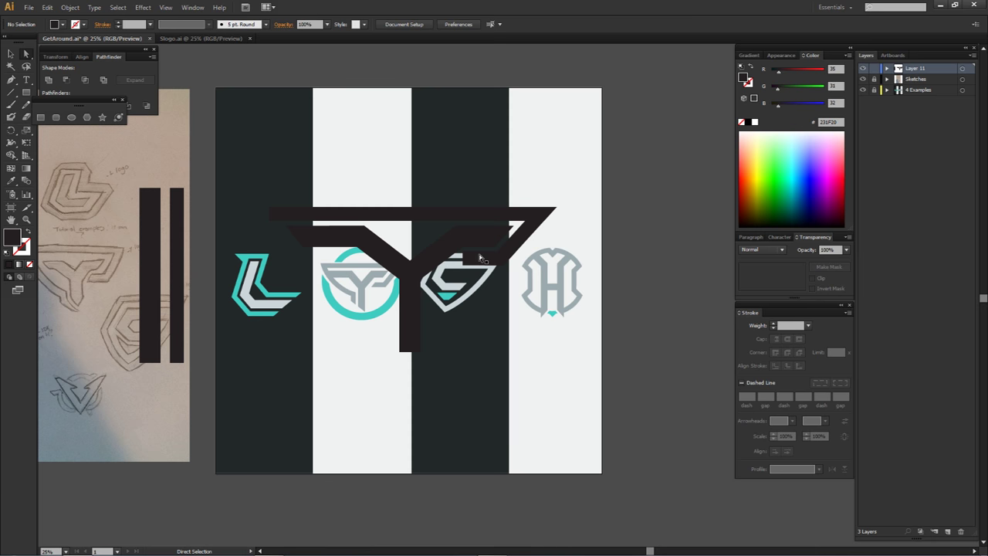
pyautogui.click(472, 253)
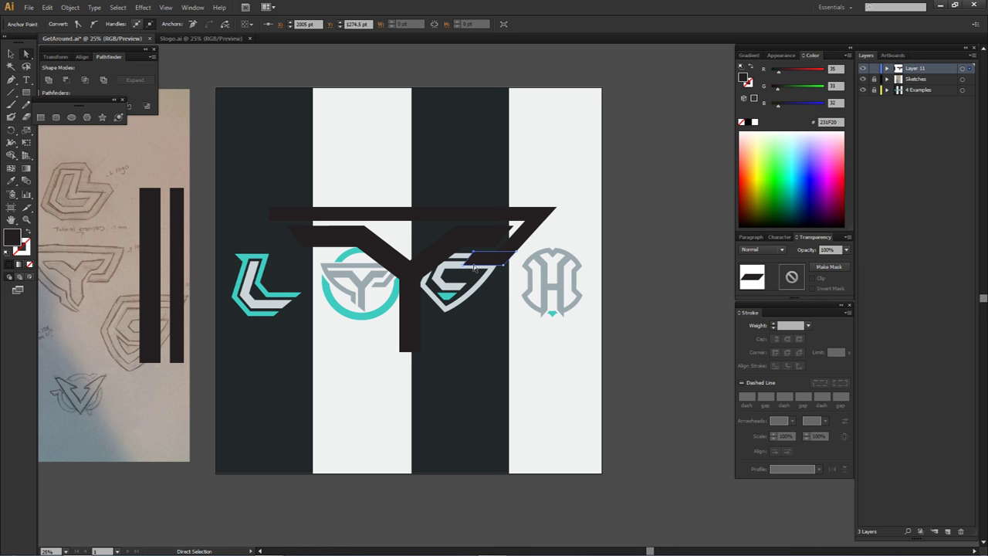
pyautogui.moveTo(463, 266); pyautogui.dragTo(450, 261)
pyautogui.click(455, 273)
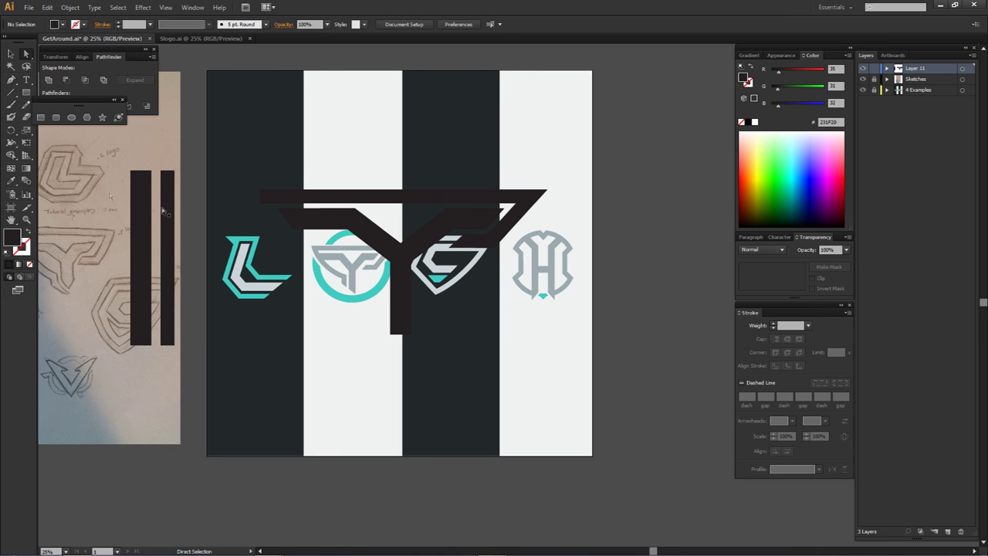
# - Choose the Ellipse tool and hide the 4 Examples layer, keeping the Sketches layer shown
pyautogui.click(31, 92)
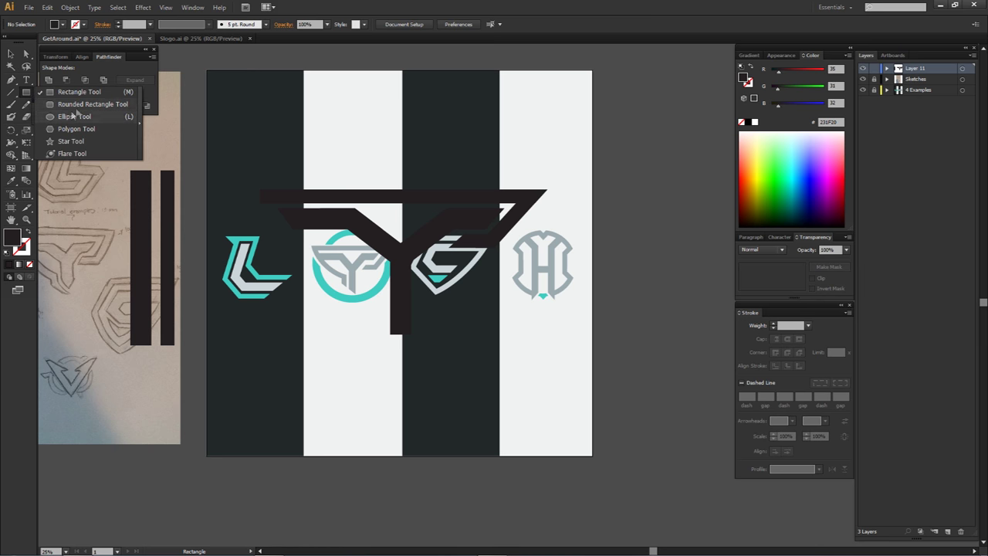
pyautogui.click(64, 117)
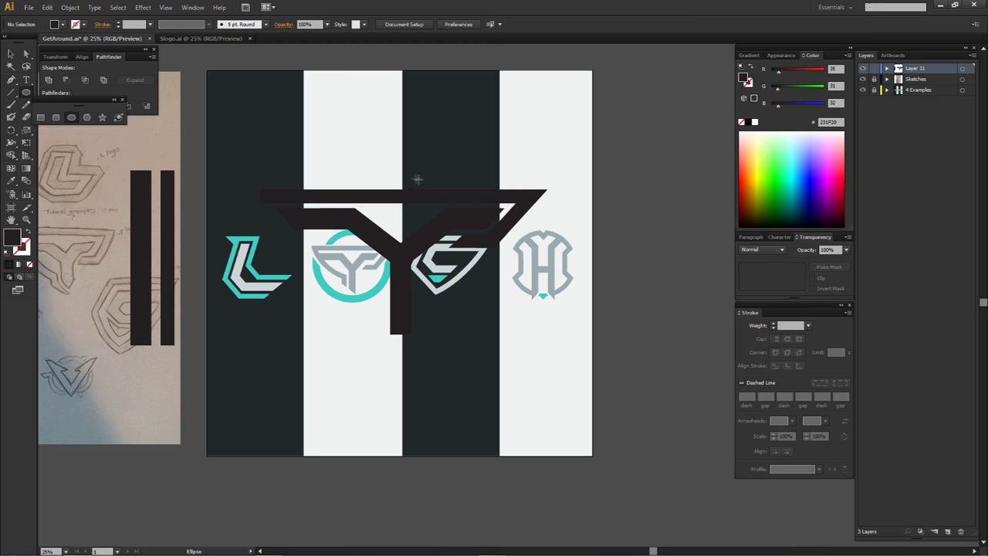
pyautogui.click(863, 89)
pyautogui.click(863, 91)
pyautogui.click(863, 79)
pyautogui.click(863, 90)
pyautogui.click(862, 79)
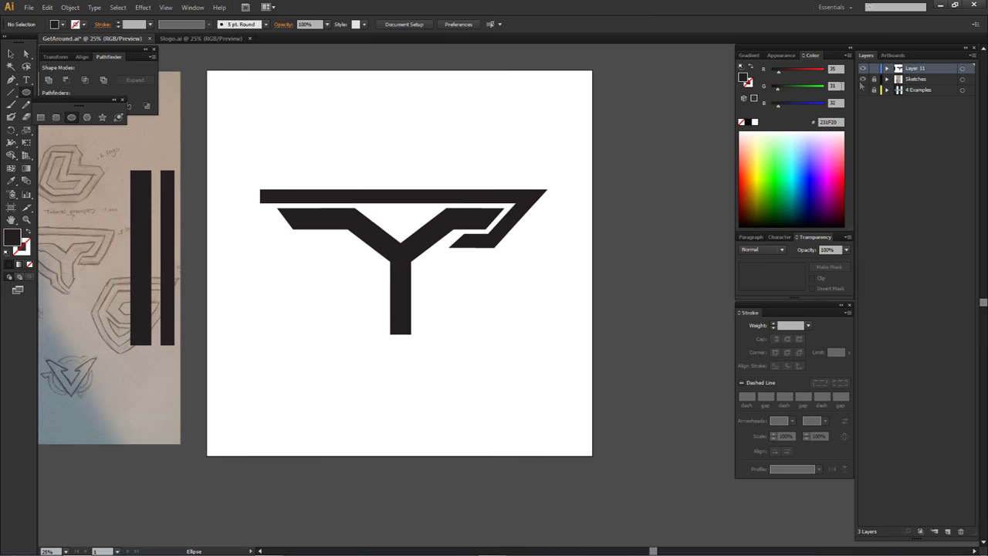
# - Draw a tall ellipse, tilt it counterclockwise and place it over the left half of the Y
pyautogui.moveTo(166, 162); pyautogui.dragTo(299, 385)
pyautogui.press('v')
pyautogui.moveTo(305, 159); pyautogui.dragTo(238, 139)
pyautogui.moveTo(257, 265); pyautogui.dragTo(352, 210)
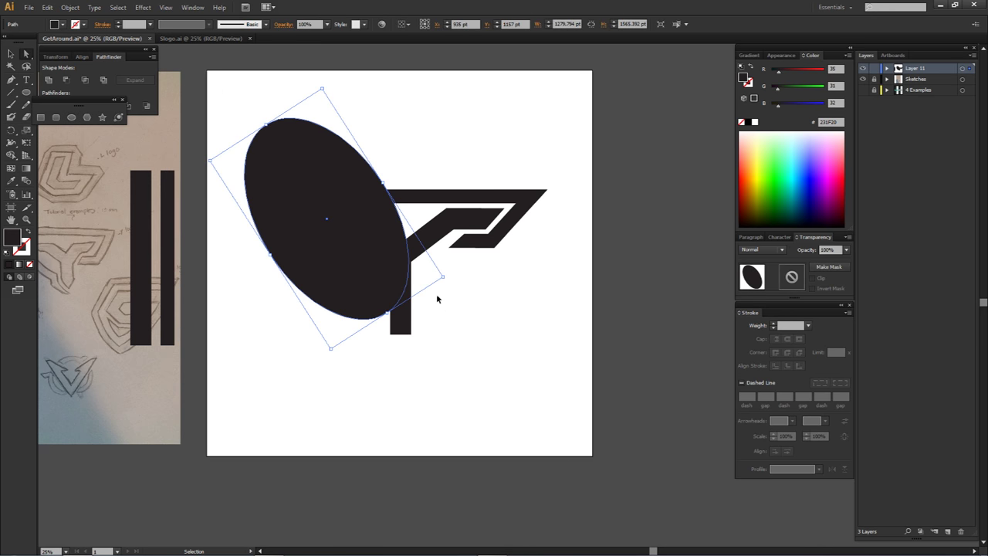
# - Give the ellipse no fill and a dark 90 pt stroke aligned to the inside
pyautogui.press('a')
pyautogui.click(29, 264)
pyautogui.click(10, 265)
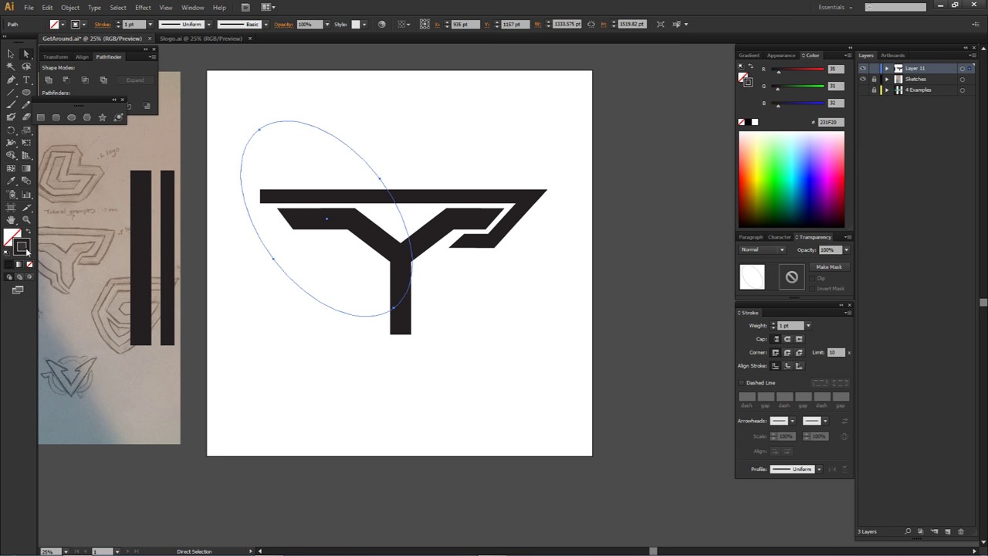
pyautogui.click(774, 323)
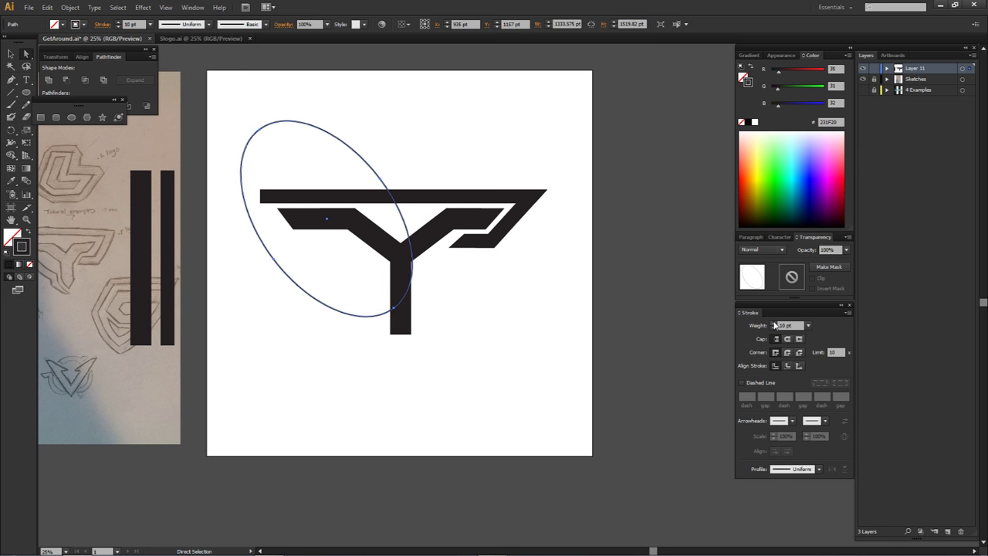
pyautogui.moveTo(775, 325); pyautogui.dragTo(775, 325)
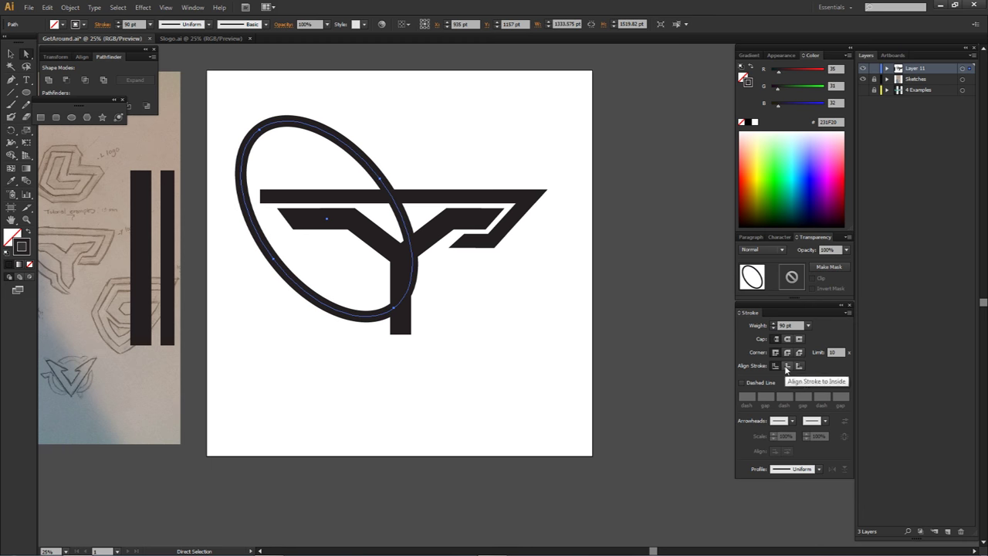
pyautogui.click(786, 365)
# - Shorten the left wing by moving its slanted end inward and shift the ellipse to curve around it
pyautogui.click(366, 337)
pyautogui.moveTo(308, 283)
pyautogui.mouseDown()
pyautogui.moveTo(330, 284)
pyautogui.moveTo(318, 287)
pyautogui.mouseUp()
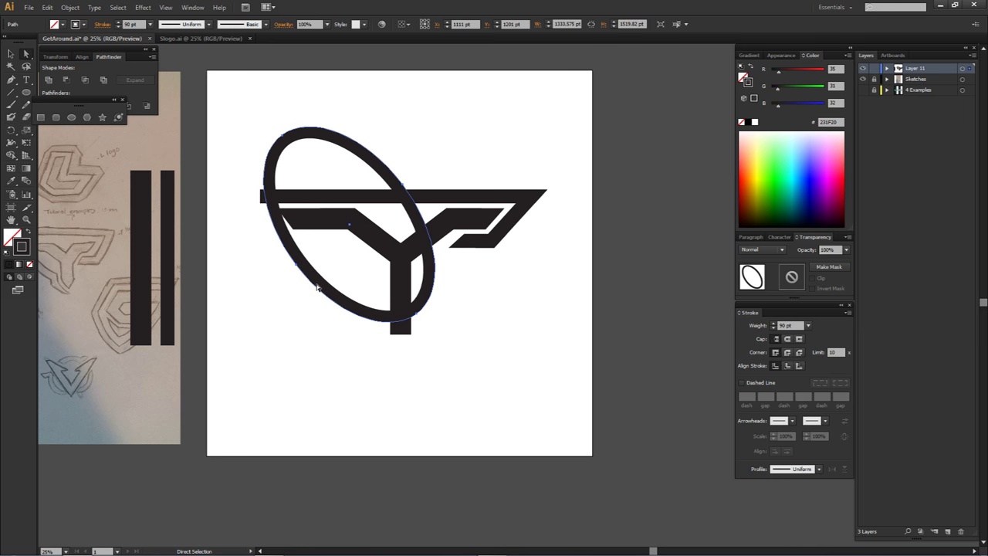
pyautogui.click(286, 221)
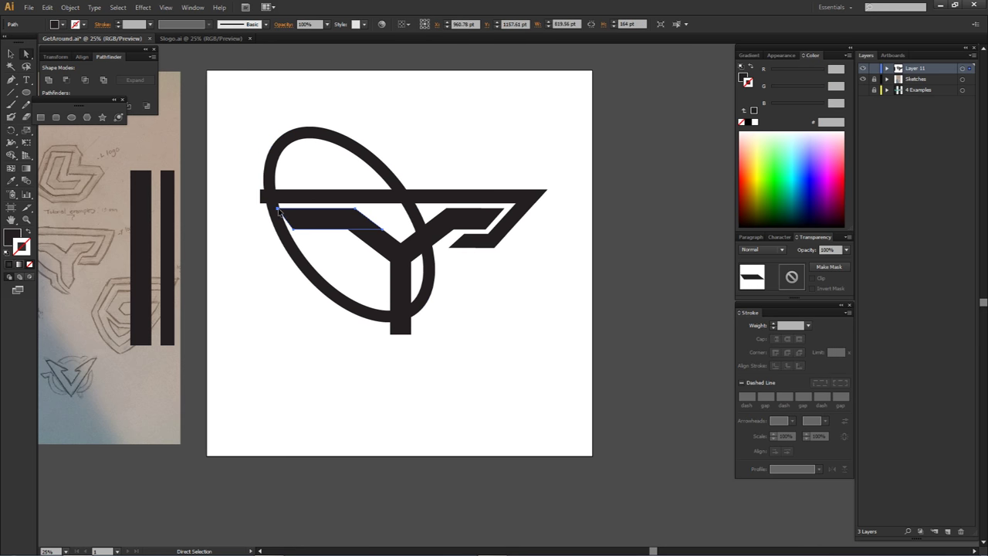
pyautogui.click(290, 229)
pyautogui.keyDown('shift'); pyautogui.click(292, 230); pyautogui.keyUp('shift')
pyautogui.moveTo(292, 230); pyautogui.dragTo(317, 258)
pyautogui.click(327, 247)
pyautogui.scroll(2, 242, 150)
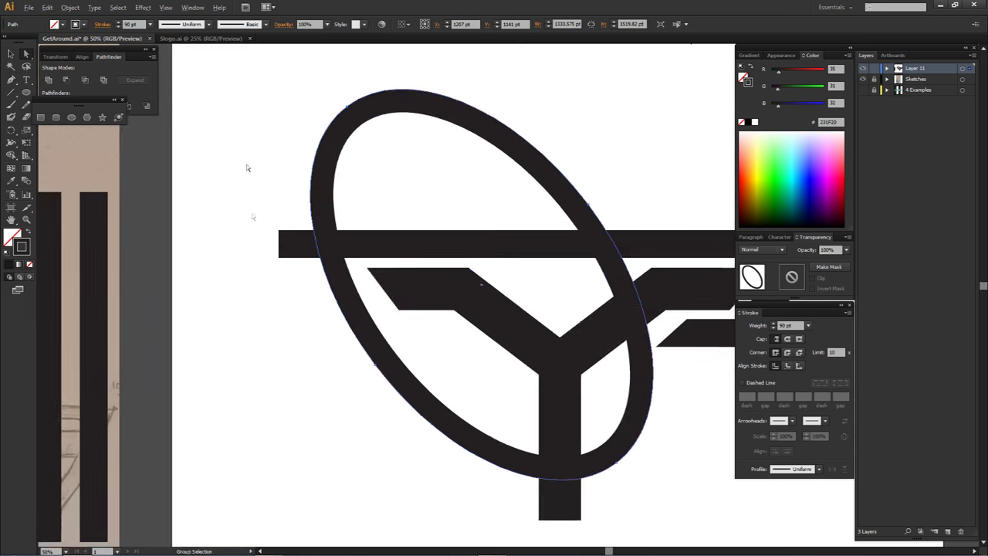
# - Move the ellipse onto the narrow vertical bar and nudge it until their left edges line up
pyautogui.moveTo(221, 275); pyautogui.dragTo(404, 161)
pyautogui.moveTo(533, 190); pyautogui.dragTo(408, 361)
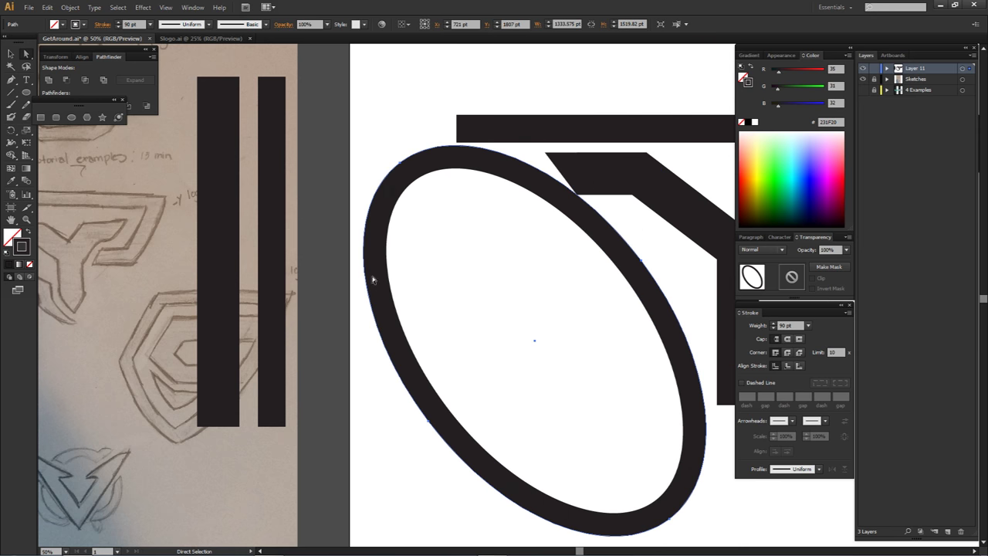
pyautogui.moveTo(372, 255); pyautogui.dragTo(267, 258)
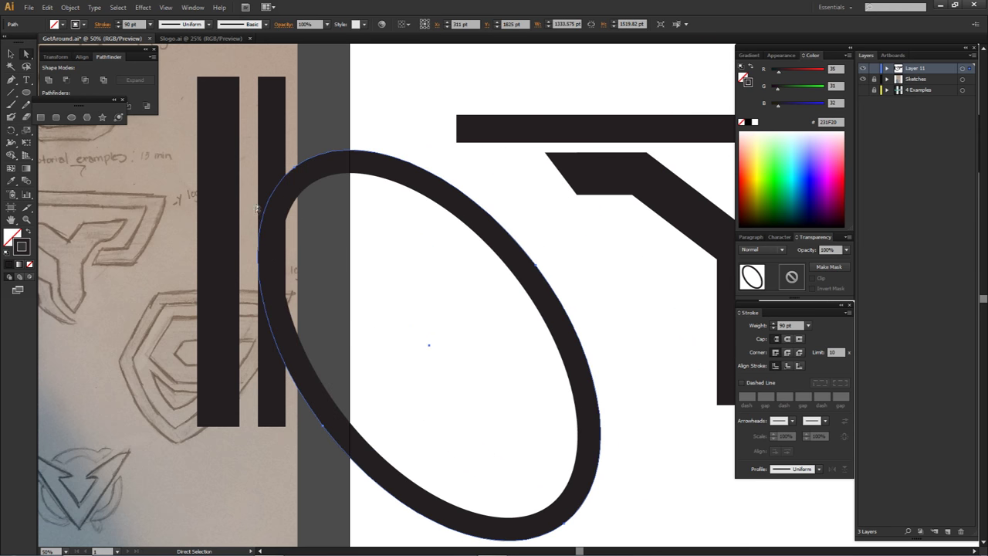
pyautogui.scroll(1, 258, 228)
pyautogui.scroll(6, 260, 285)
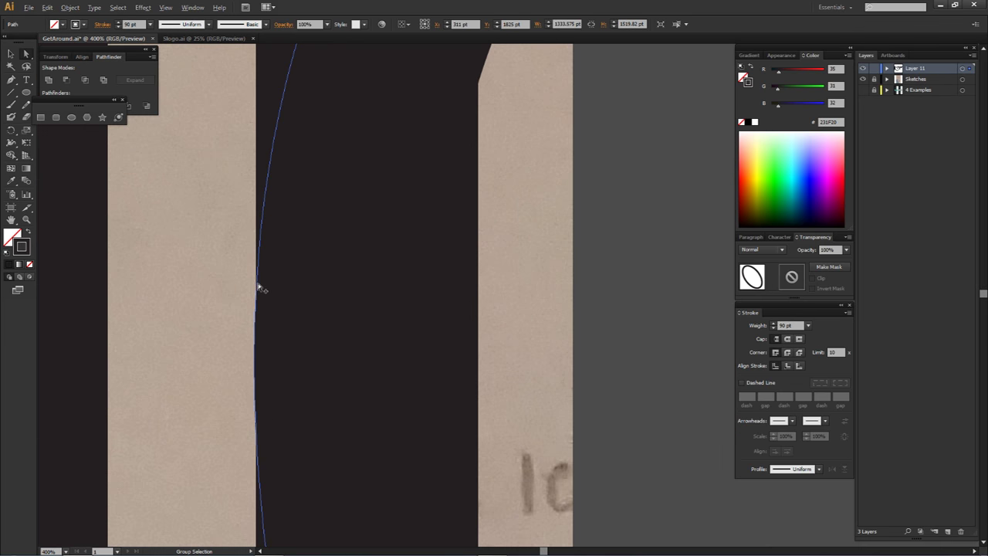
pyautogui.click(263, 124)
pyautogui.click(485, 58)
pyautogui.click(426, 150)
pyautogui.press('Right')
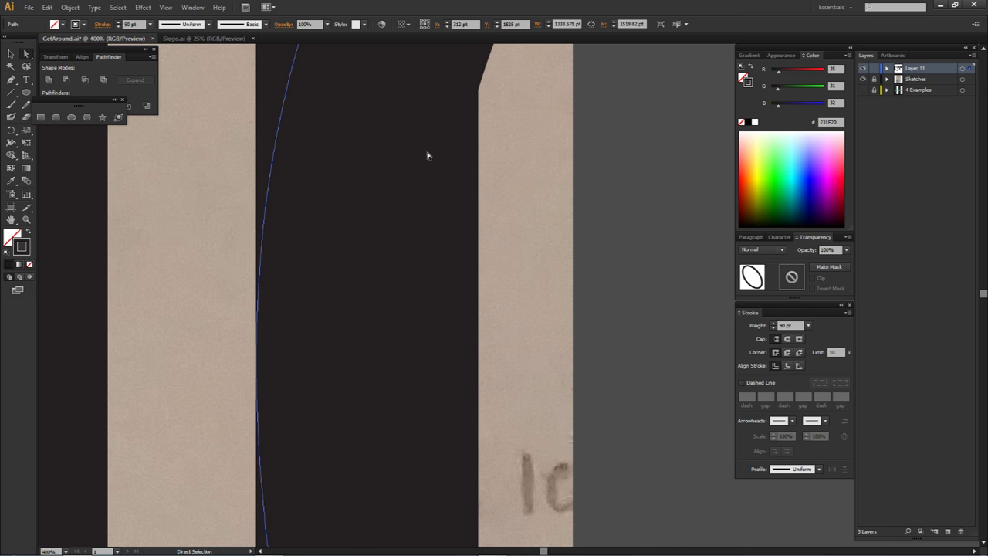
pyautogui.scroll(-2, 497, 193)
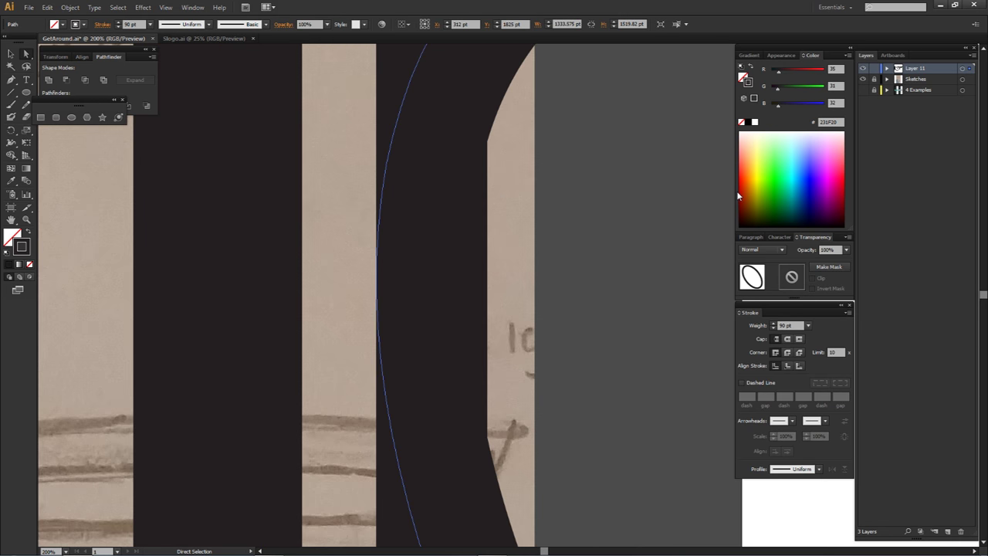
# - Set the ellipse's stroke weight to 108 pt and compare its thickness with the narrow bar
pyautogui.click(775, 325)
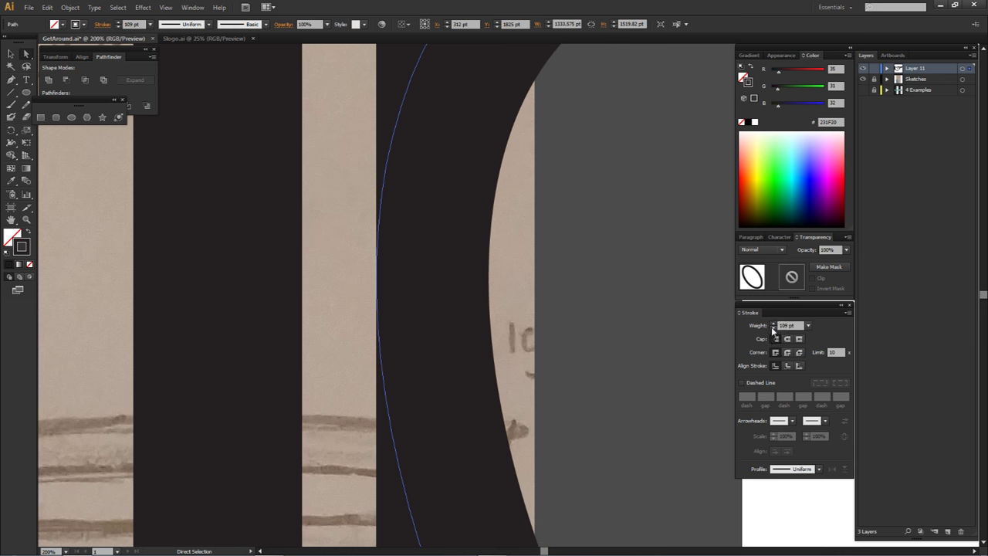
pyautogui.click(774, 328)
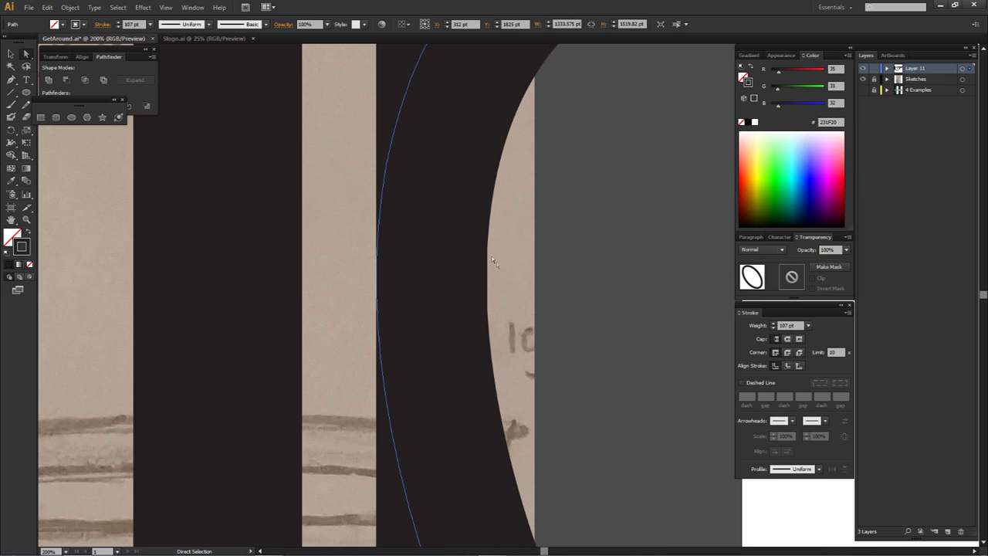
pyautogui.click(774, 323)
pyautogui.keyDown('shift'); pyautogui.click(393, 80); pyautogui.keyUp('shift')
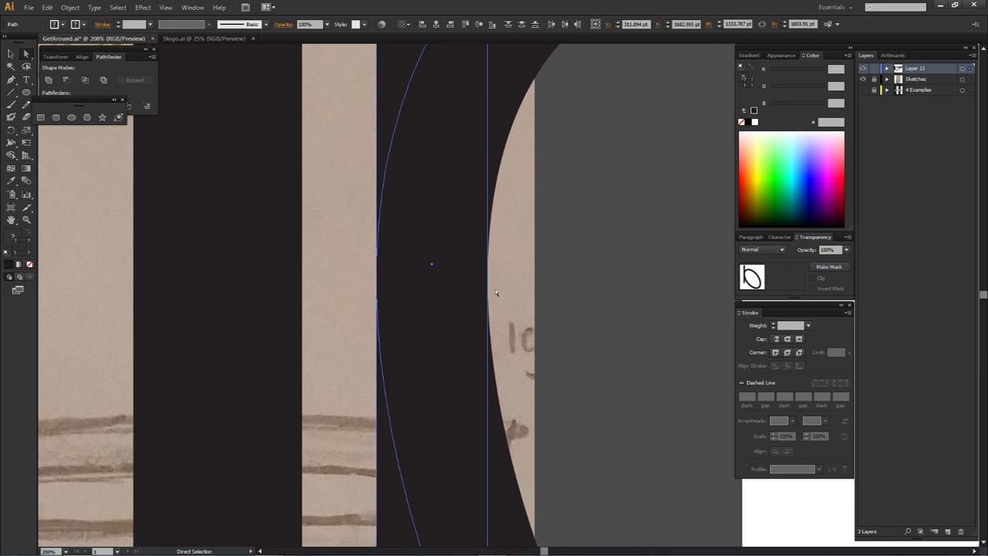
pyautogui.scroll(2, 482, 254)
pyautogui.scroll(-5, 487, 261)
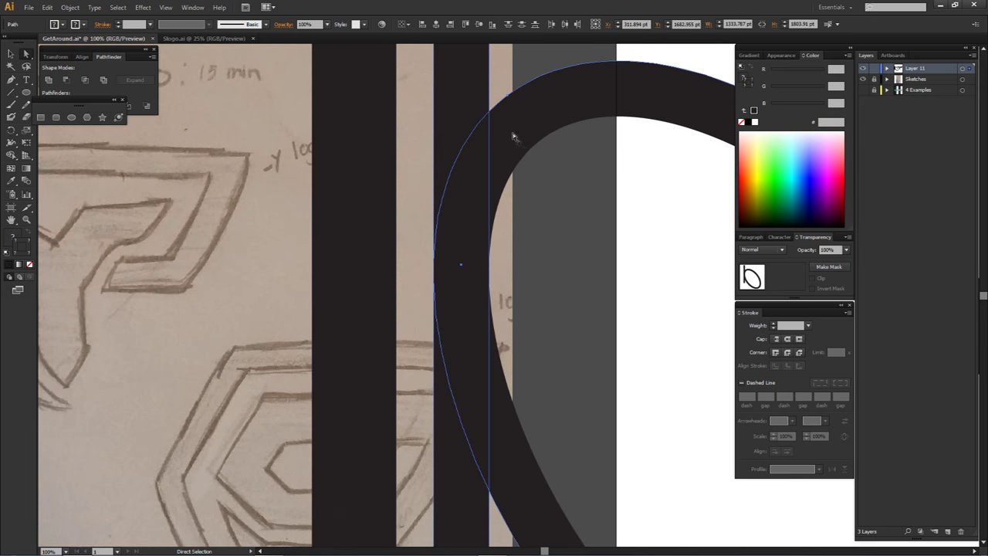
pyautogui.scroll(-4, 638, 285)
pyautogui.click(669, 300)
# - Move the ellipse back over the Y so its left curve passes just outside the left wing
pyautogui.scroll(2, 404, 327)
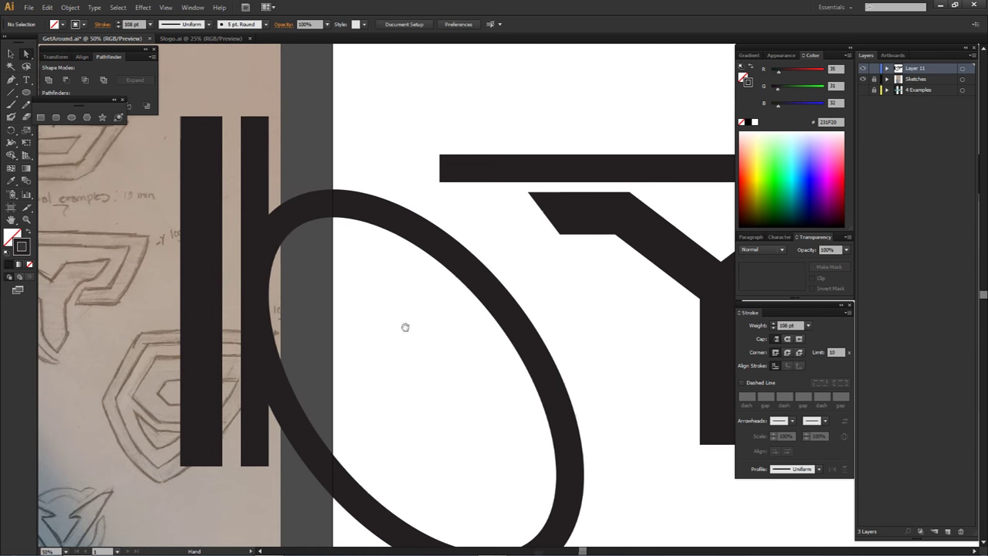
pyautogui.moveTo(381, 217); pyautogui.dragTo(487, 193)
pyautogui.click(571, 163)
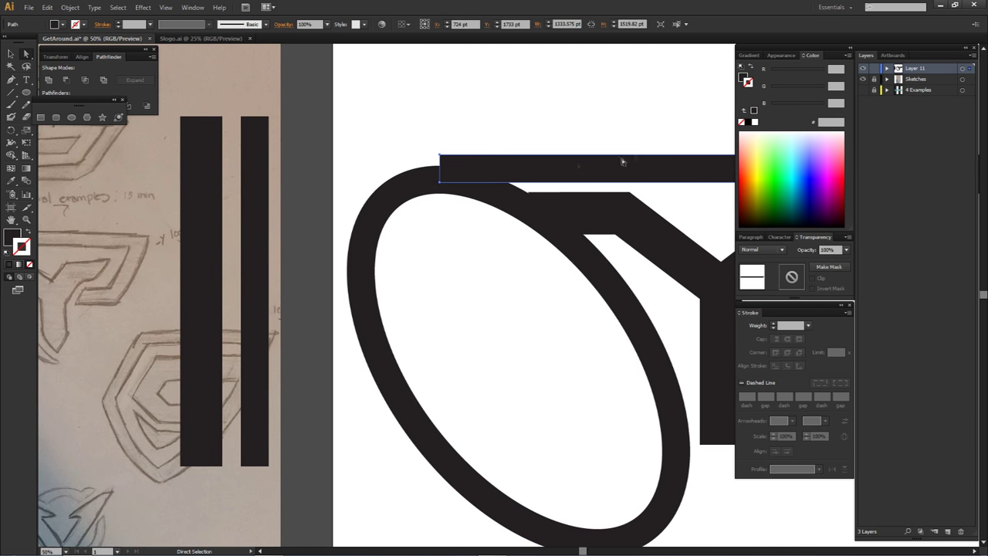
pyautogui.click(457, 282)
pyautogui.moveTo(374, 325); pyautogui.dragTo(541, 233)
pyautogui.scroll(-2, 541, 265)
pyautogui.moveTo(496, 300); pyautogui.dragTo(476, 278)
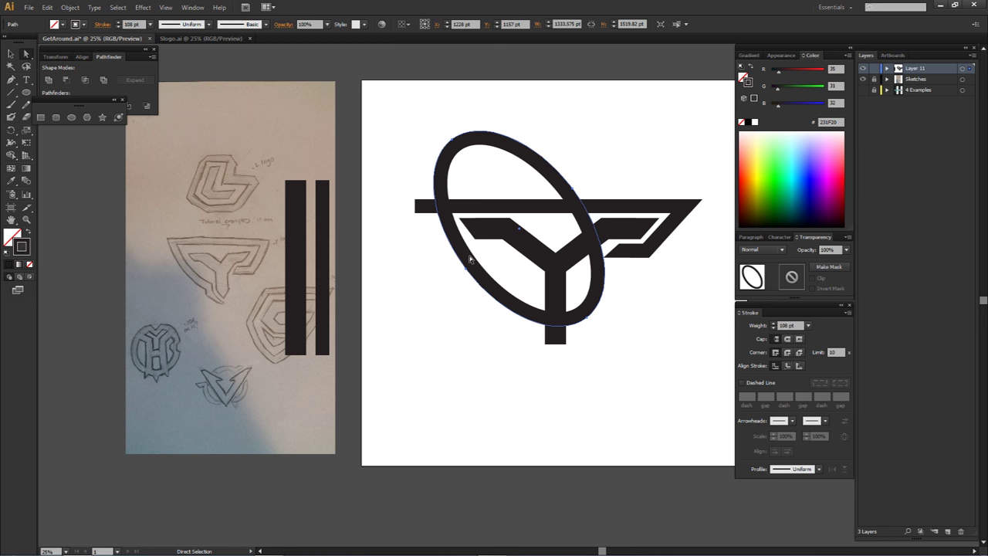
pyautogui.keyDown('shift'); pyautogui.click(555, 305); pyautogui.keyUp('shift')
pyautogui.keyDown('shift'); pyautogui.click(421, 207); pyautogui.keyUp('shift')
pyautogui.hotkey('shift', 'm')
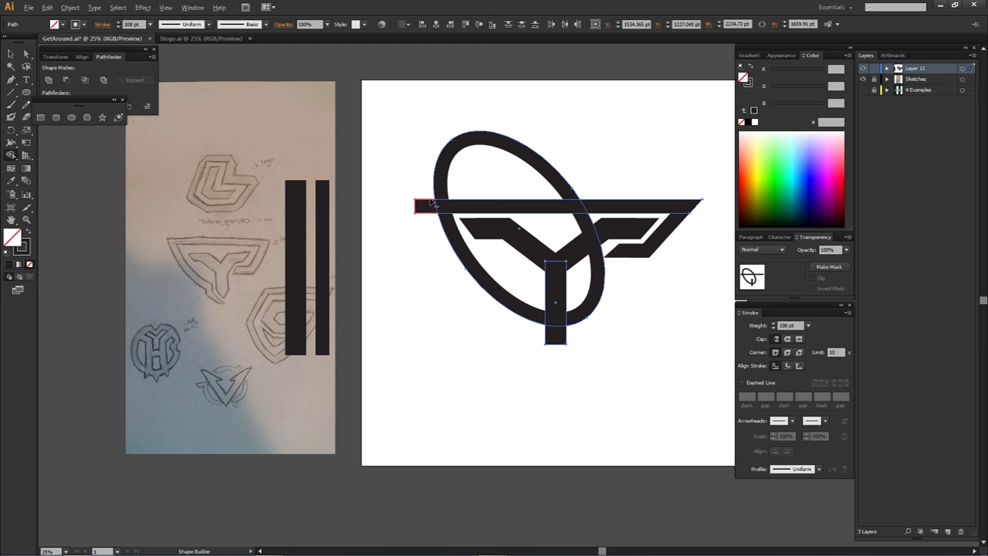
pyautogui.press('a')
pyautogui.click(529, 287)
# - Show the example logos alone to study the Y logo, restore the drawing layer and hide the examples
pyautogui.press('m')
pyautogui.click(863, 90)
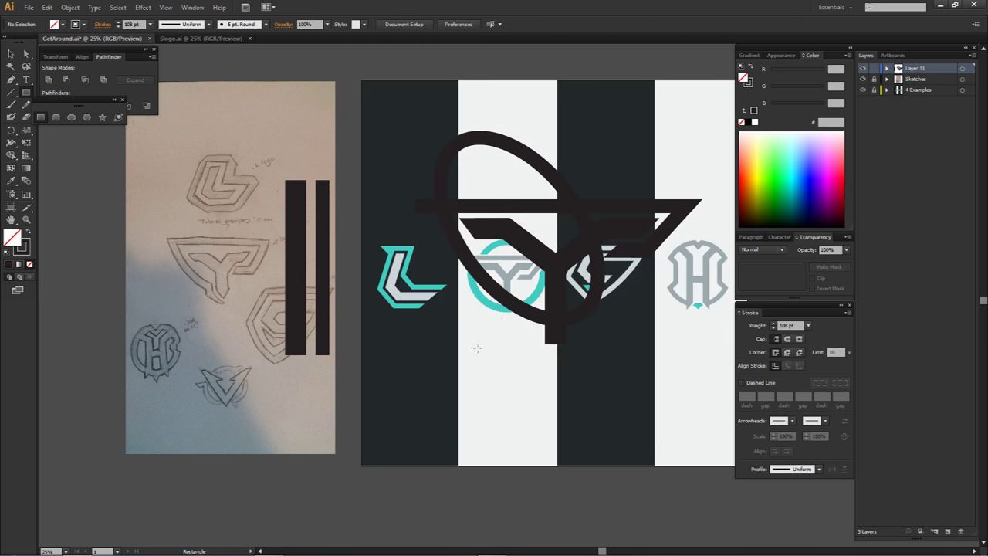
pyautogui.click(862, 69)
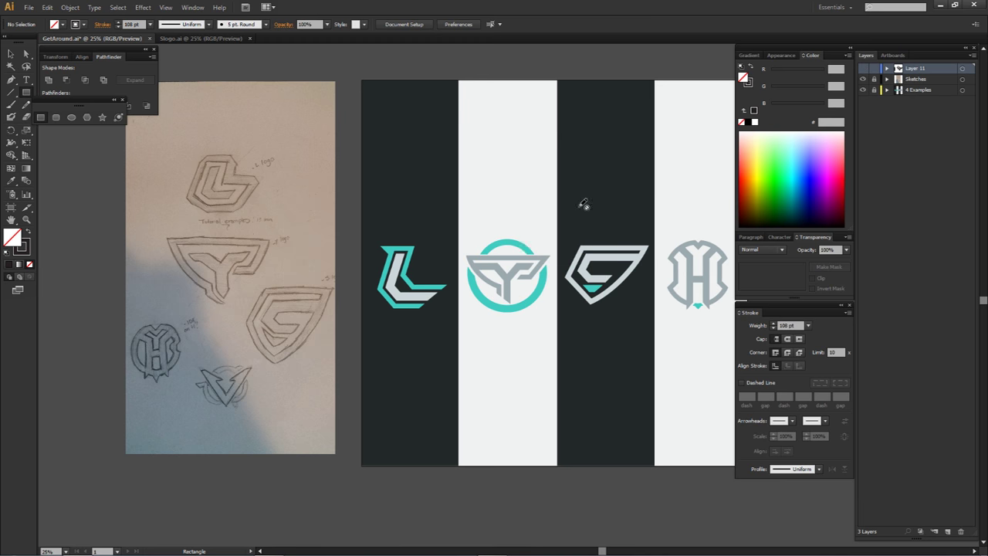
pyautogui.click(863, 68)
pyautogui.click(863, 90)
# - Draw a test rectangle about 94 by 408 pt across the ellipse beside the Y's stem, with a dark fill and no stroke
pyautogui.scroll(2, 538, 316)
pyautogui.moveTo(529, 269); pyautogui.dragTo(554, 377)
pyautogui.press('a')
pyautogui.click(462, 306)
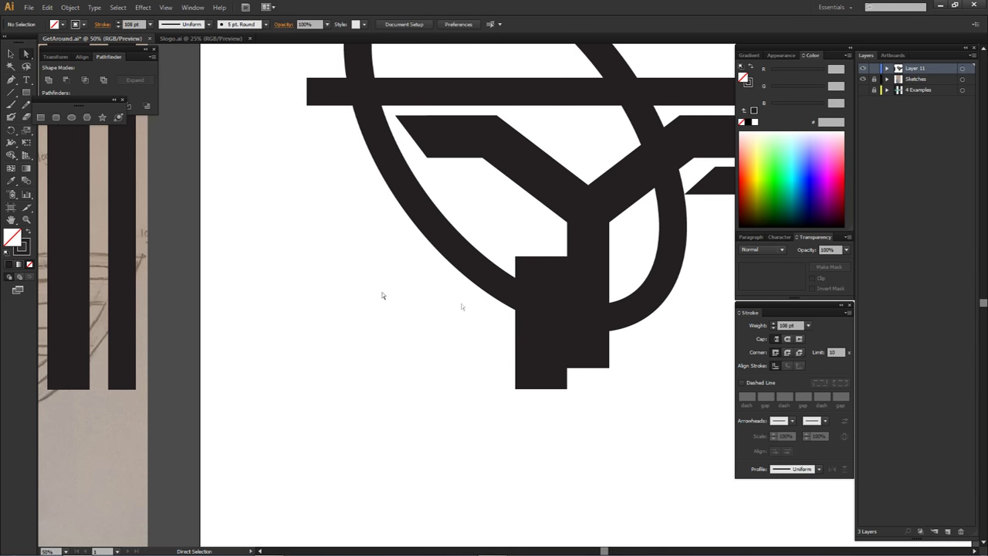
pyautogui.click(531, 349)
pyautogui.click(27, 248)
pyautogui.click(29, 264)
pyautogui.click(12, 238)
pyautogui.click(9, 264)
pyautogui.click(433, 371)
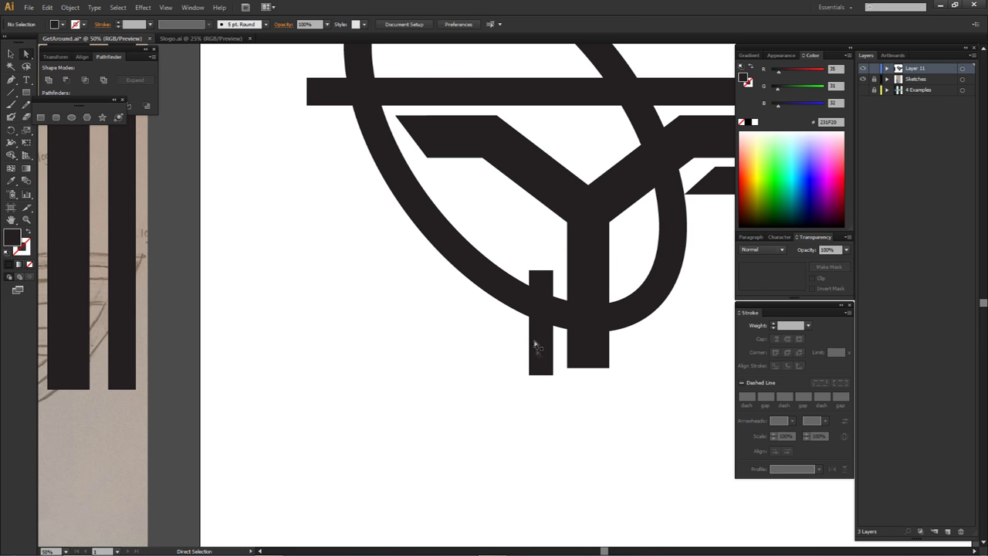
# - Compare the ellipse's fill and stroke with those of the top bar and undo the bar's test move
pyautogui.click(511, 300)
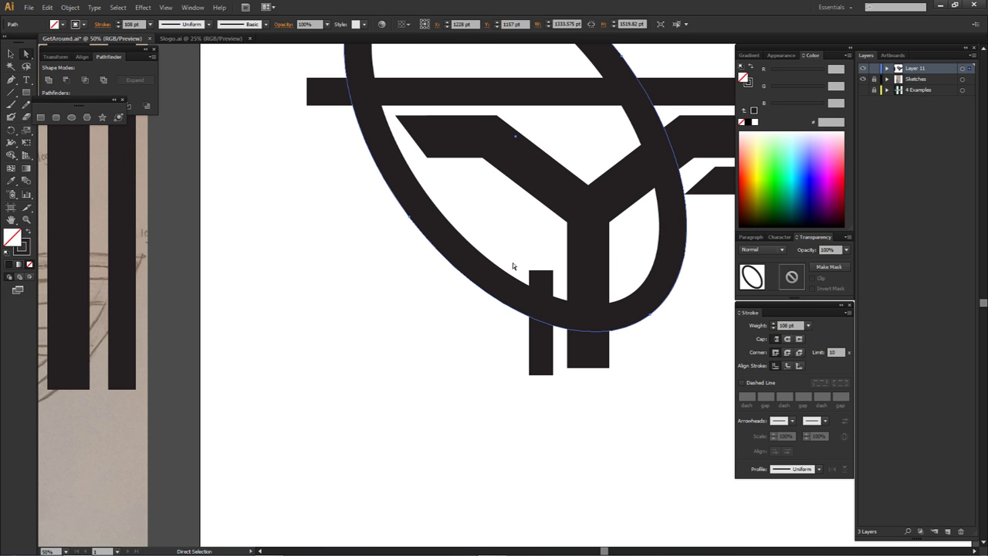
pyautogui.click(24, 249)
pyautogui.click(12, 238)
pyautogui.click(490, 94)
pyautogui.moveTo(450, 87); pyautogui.dragTo(423, 109)
pyautogui.hotkey('ctrl', 'z')
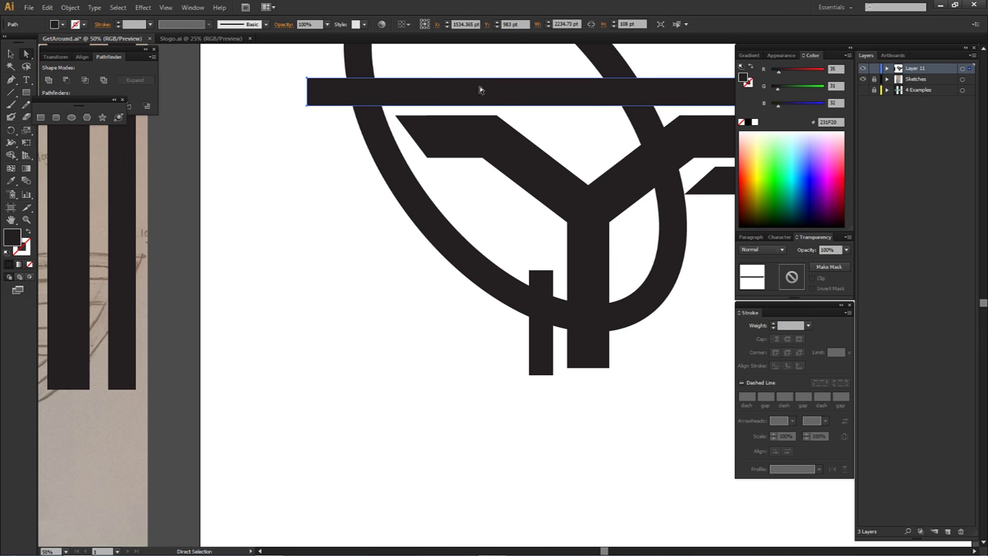
# - Try to split the ellipse at the test rectangle with Shape Builder
pyautogui.keyDown('alt'); pyautogui.click(496, 279); pyautogui.keyUp('alt')
pyautogui.scroll(2, 557, 361)
pyautogui.keyDown('shift'); pyautogui.click(531, 335); pyautogui.keyUp('shift')
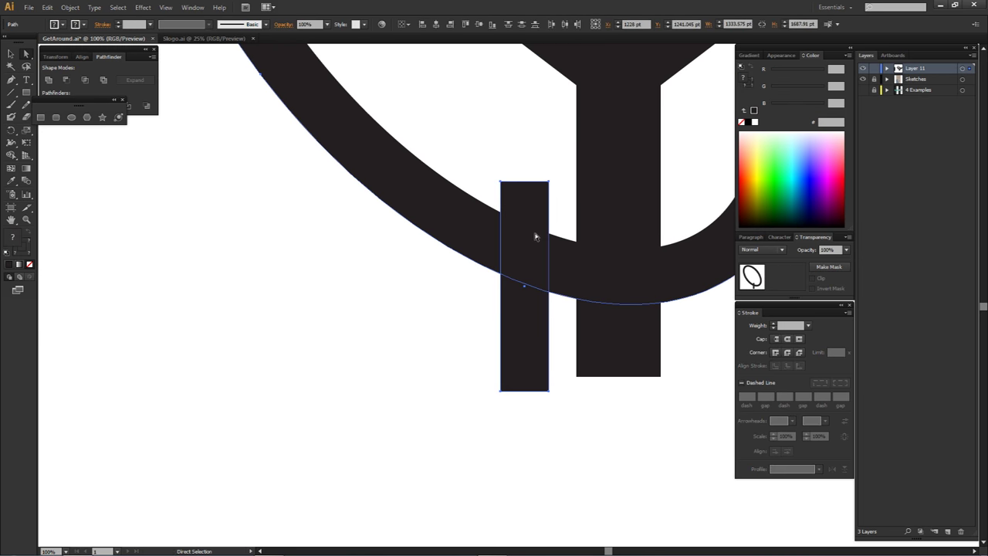
pyautogui.click(470, 219)
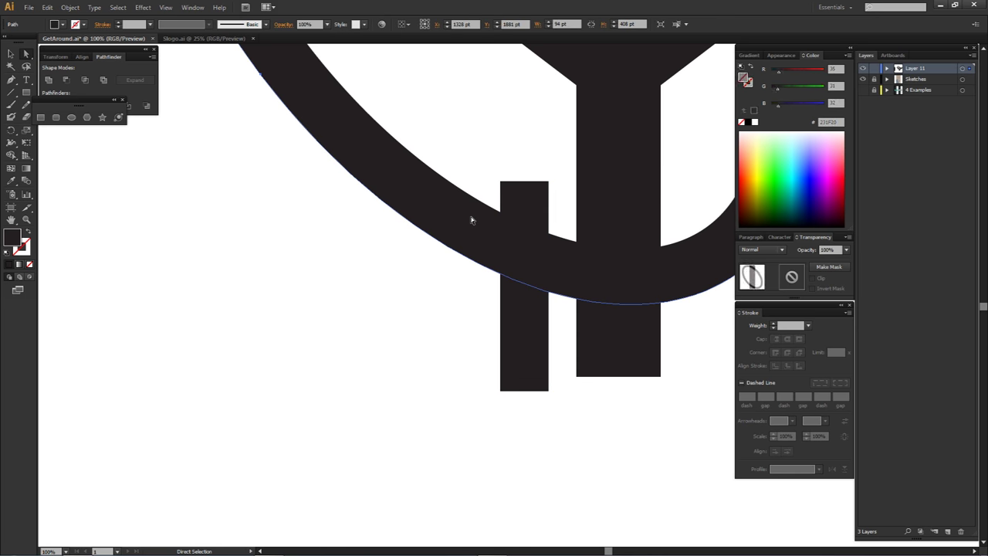
pyautogui.keyDown('shift'); pyautogui.click(524, 299); pyautogui.keyUp('shift')
pyautogui.hotkey('shift', 'm')
pyautogui.scroll(-5, 480, 216)
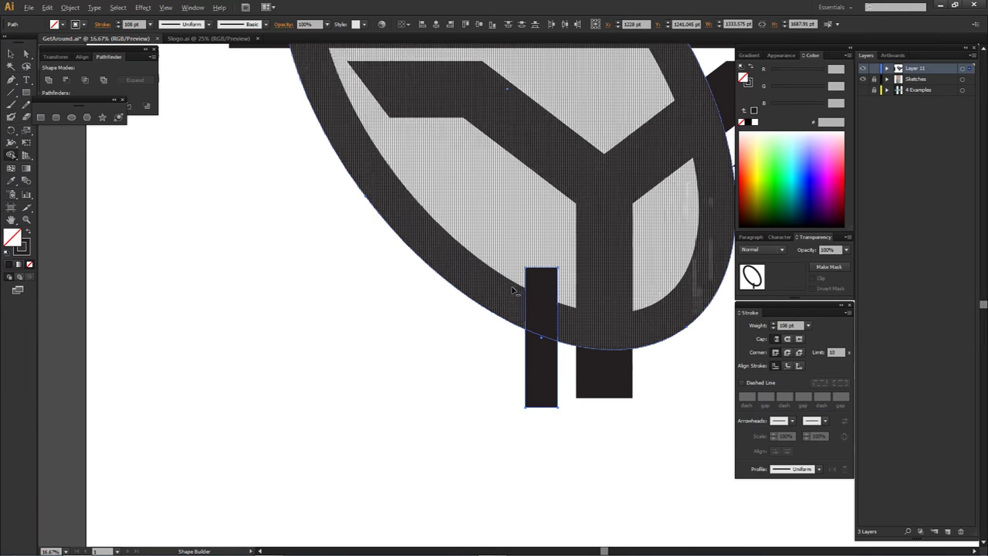
pyautogui.scroll(4, 513, 286)
pyautogui.click(568, 310)
pyautogui.click(574, 428)
# - Delete the test rectangle beside the Y's stem
pyautogui.press('a')
pyautogui.click(551, 381)
pyautogui.press('Delete')
# - Expand the appearance of the ellipse to turn its stroke into a filled compound shape
pyautogui.scroll(-2, 551, 379)
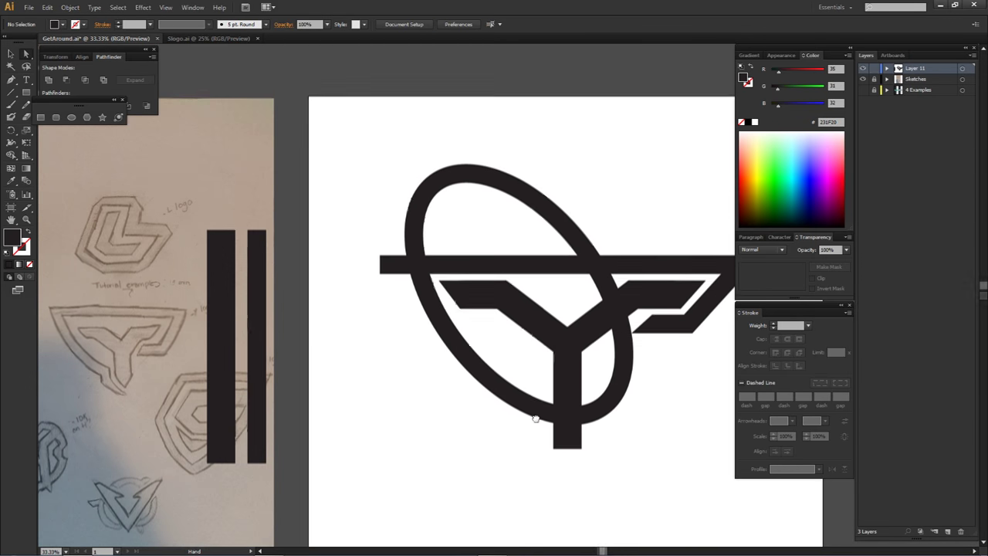
pyautogui.click(459, 349)
pyautogui.moveTo(508, 385); pyautogui.dragTo(463, 326)
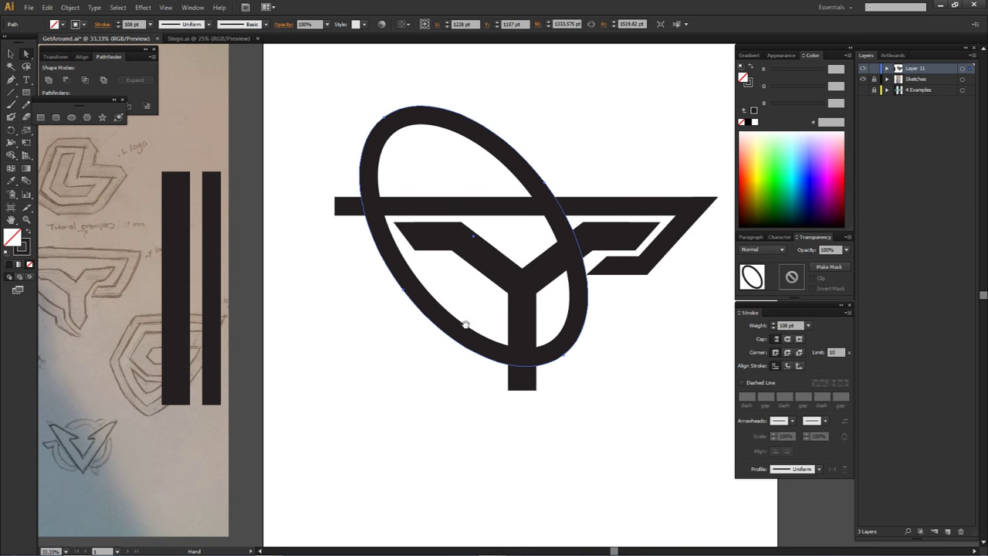
pyautogui.click(70, 7)
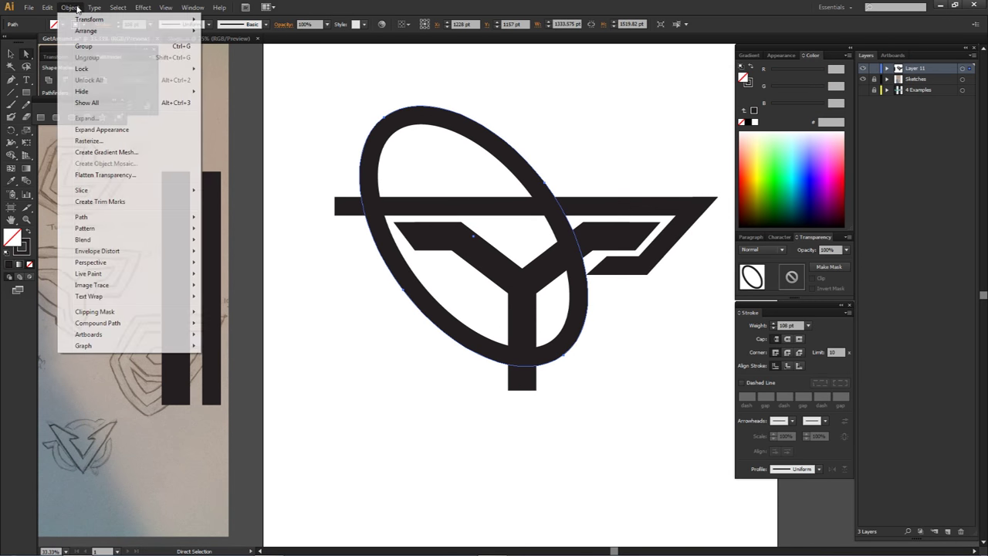
pyautogui.click(80, 129)
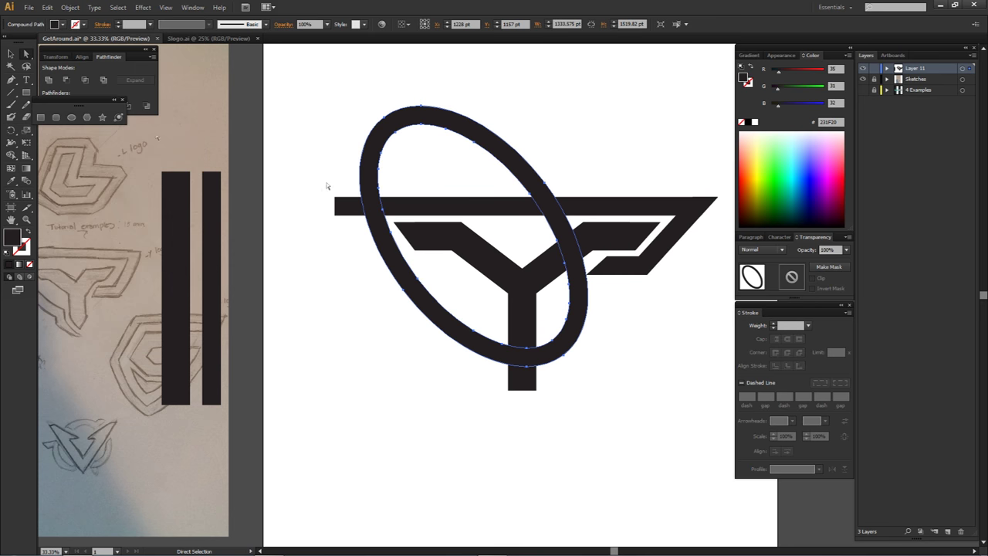
# - With Shape Builder, remove the top bar's end outside the ellipse's left curve and the part of the ellipse above the bar
pyautogui.keyDown('shift'); pyautogui.click(396, 208); pyautogui.keyUp('shift')
pyautogui.hotkey('shift', 'm')
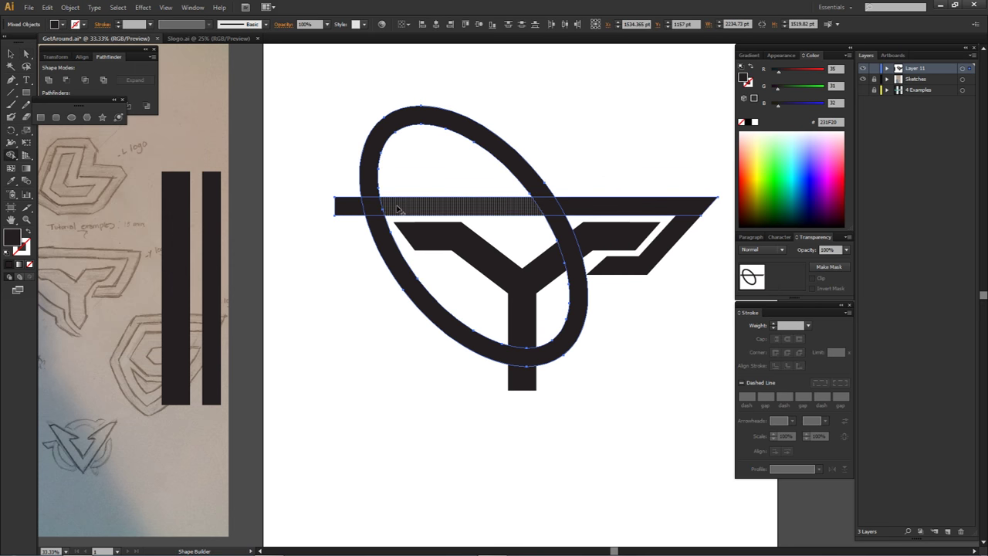
pyautogui.keyDown('alt'); pyautogui.click(353, 207); pyautogui.keyUp('alt')
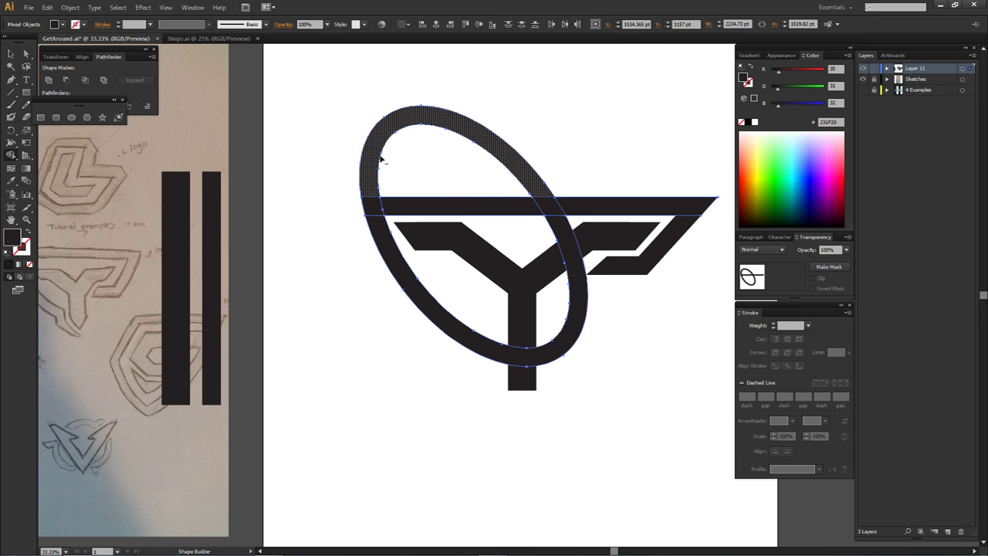
pyautogui.keyDown('alt'); pyautogui.click(429, 126); pyautogui.keyUp('alt')
pyautogui.press('a')
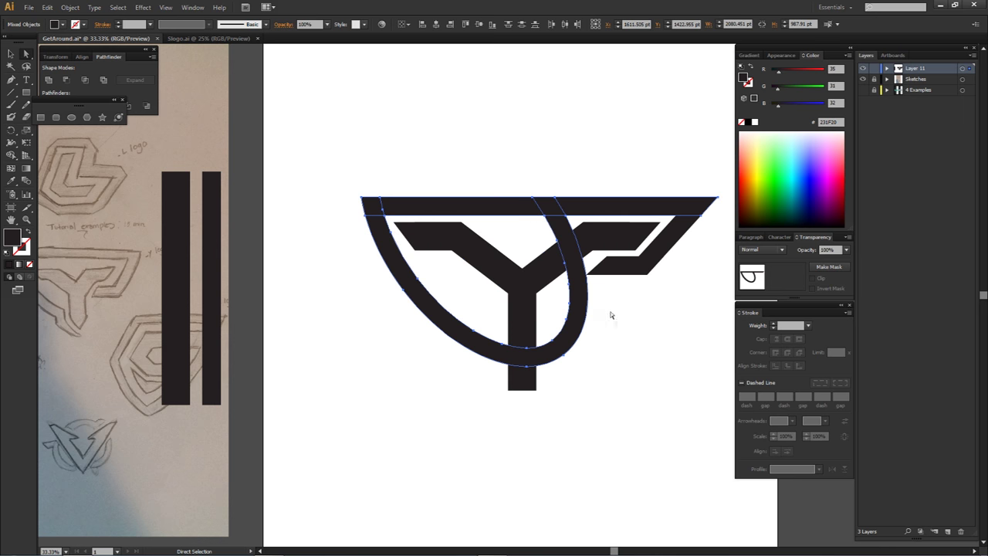
pyautogui.click(612, 354)
# - Copy the narrow bar to the left of the Y's stem, and remove its part above the curve and the ellipse beyond it with Shape Builder
pyautogui.moveTo(214, 309); pyautogui.dragTo(494, 397)
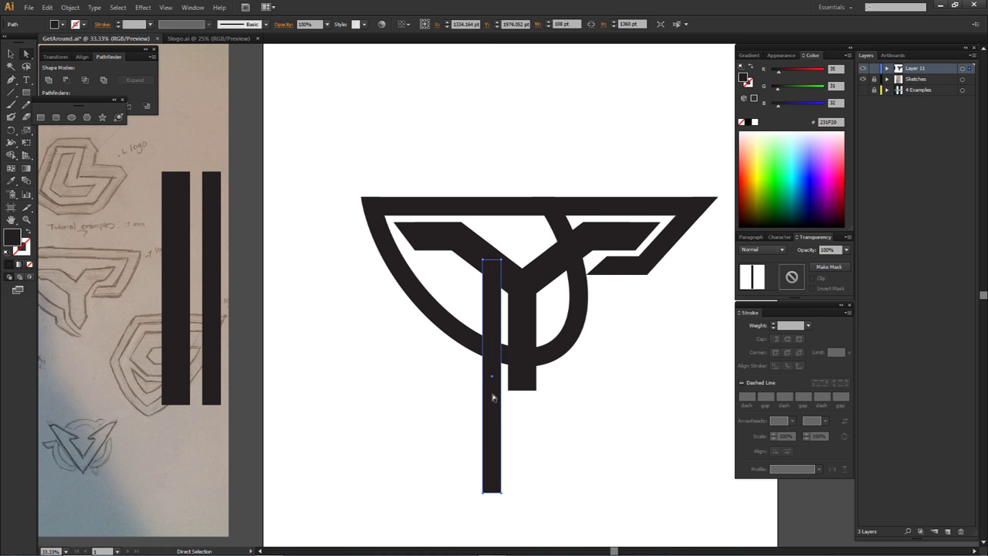
pyautogui.keyDown('shift'); pyautogui.click(504, 360); pyautogui.keyUp('shift')
pyautogui.hotkey('shift', 'm')
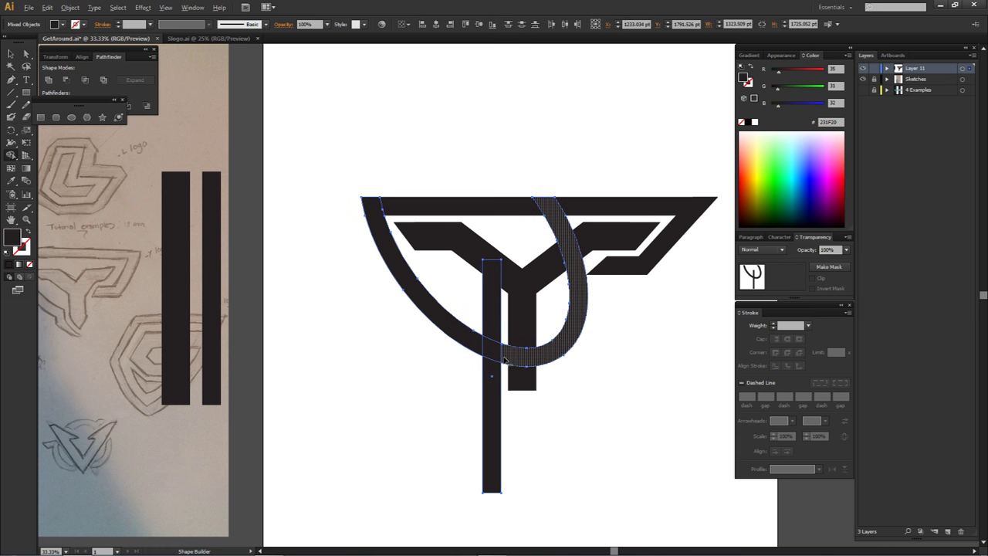
pyautogui.keyDown('alt'); pyautogui.click(491, 327); pyautogui.keyUp('alt')
pyautogui.keyDown('alt'); pyautogui.click(533, 359); pyautogui.keyUp('alt')
# - Shorten the copied narrow bar so that it ends level with the base of the Y's stem
pyautogui.press('a')
pyautogui.moveTo(453, 438); pyautogui.dragTo(498, 397)
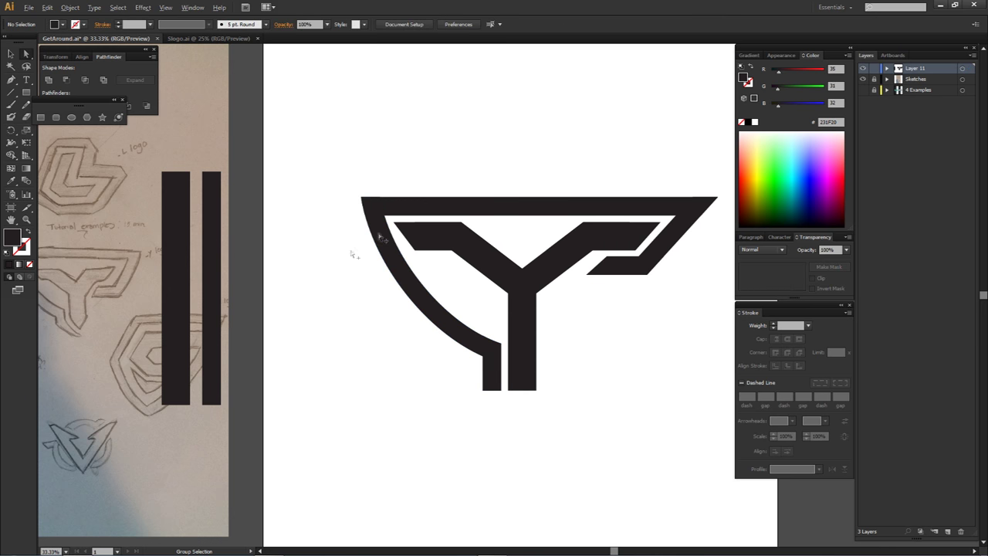
# - Move the lower corner of the left wing's slanted end outward to follow the curve and check the gap between them
pyautogui.scroll(1, 353, 250)
pyautogui.click(448, 226)
pyautogui.click(444, 253)
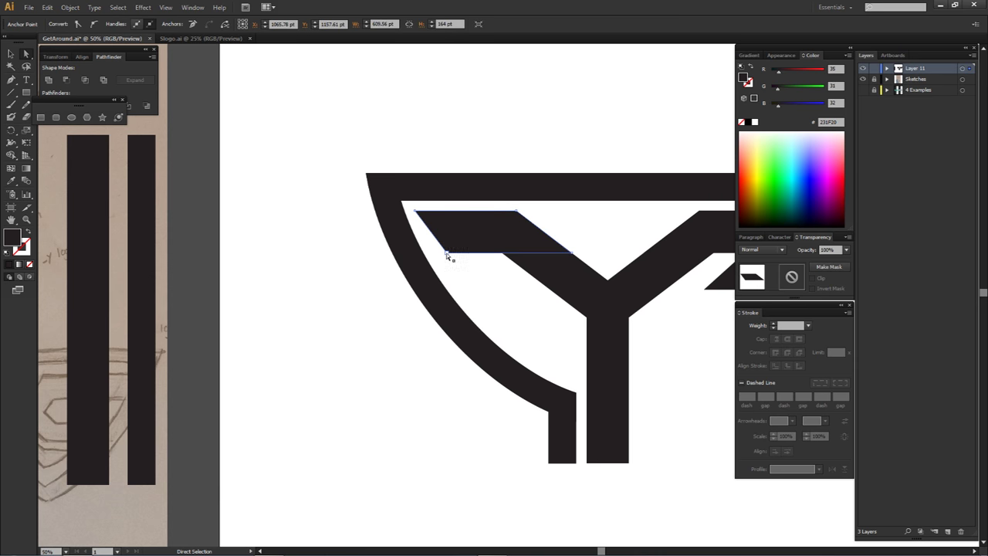
pyautogui.moveTo(444, 253); pyautogui.dragTo(439, 254)
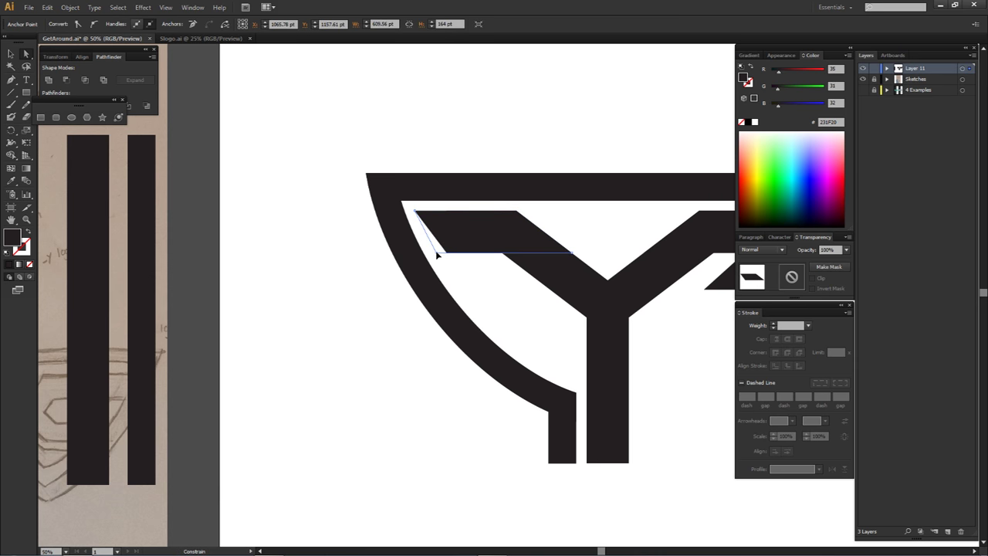
pyautogui.click(413, 217)
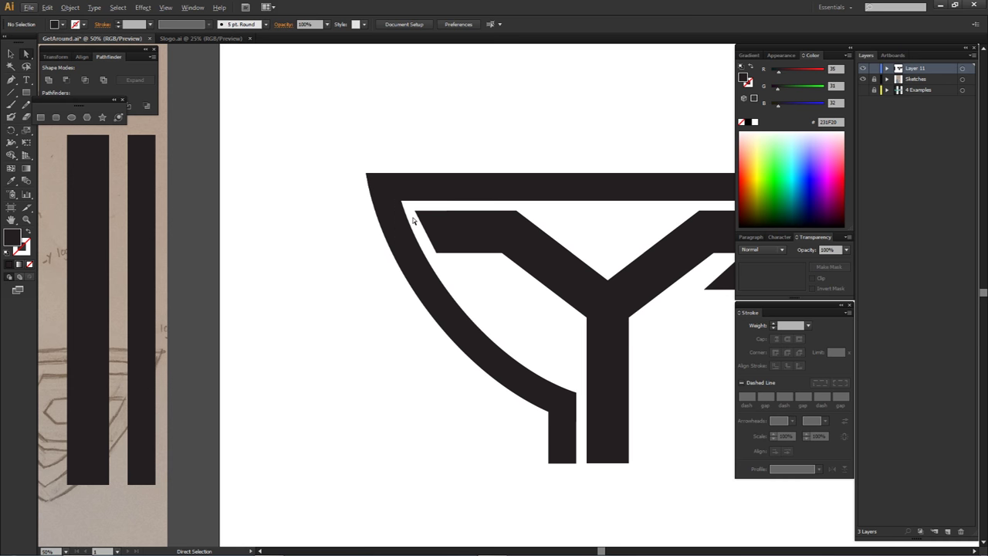
pyautogui.scroll(3, 413, 221)
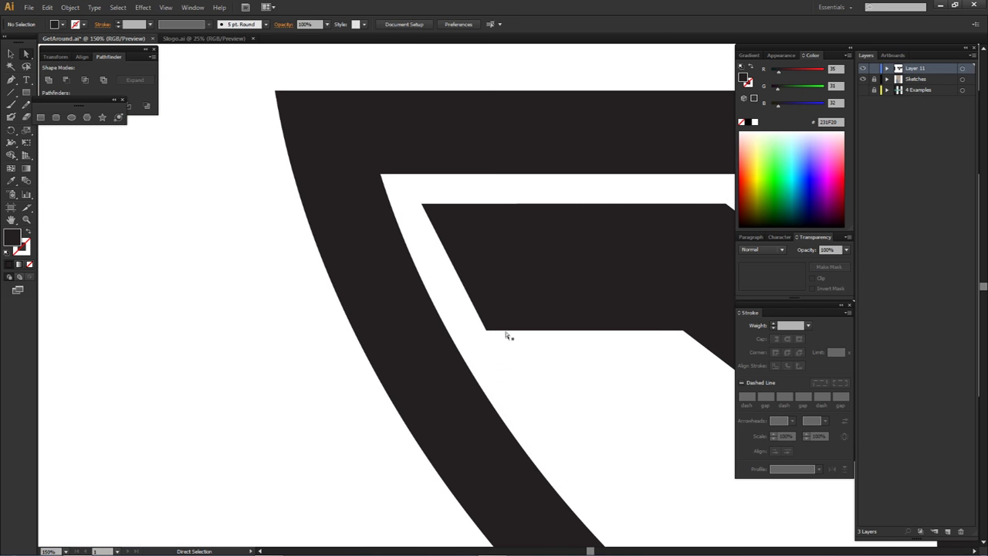
pyautogui.scroll(-3, 511, 308)
# - Expand Layer 11, locate the curved frame piece among its paths and duplicate it
pyautogui.moveTo(610, 338); pyautogui.dragTo(433, 208)
pyautogui.click(886, 69)
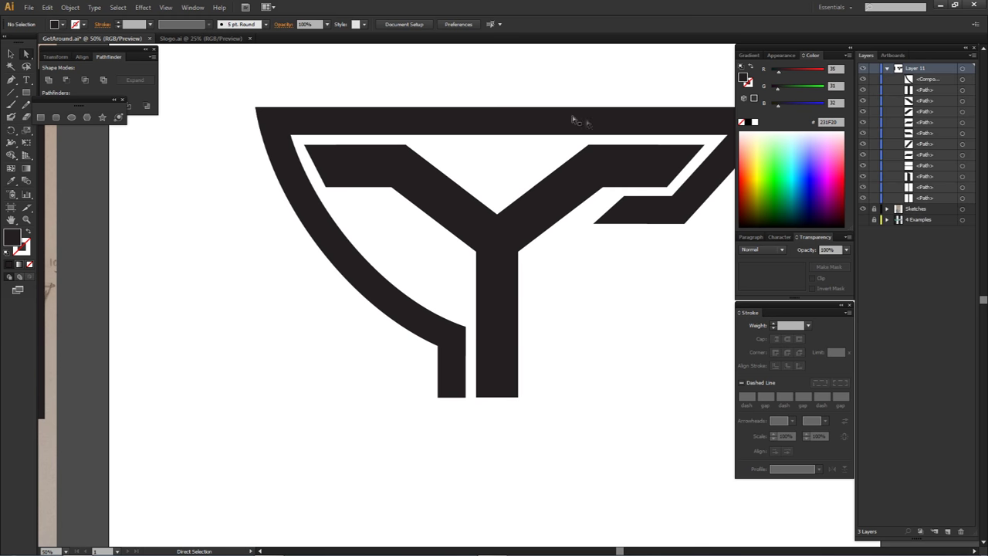
pyautogui.click(287, 137)
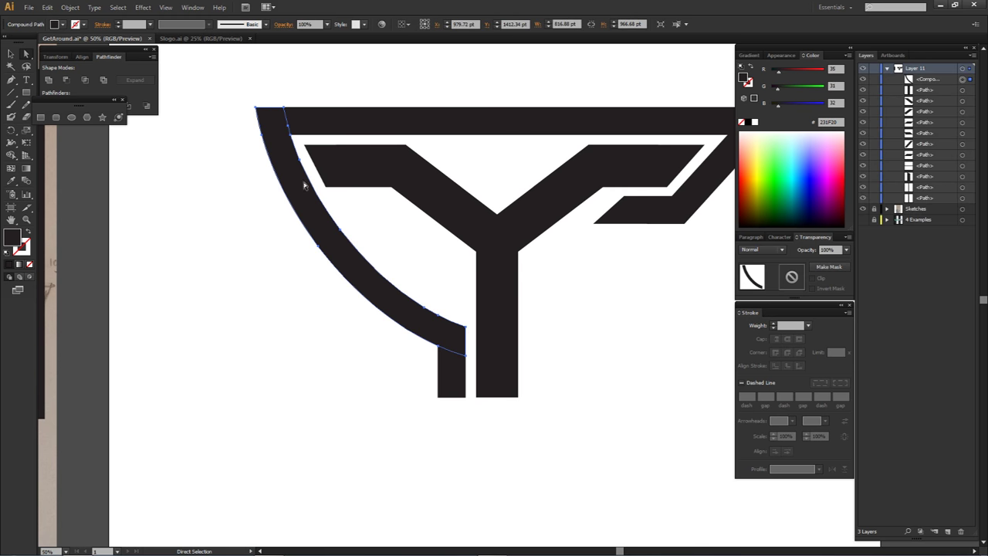
pyautogui.click(942, 81)
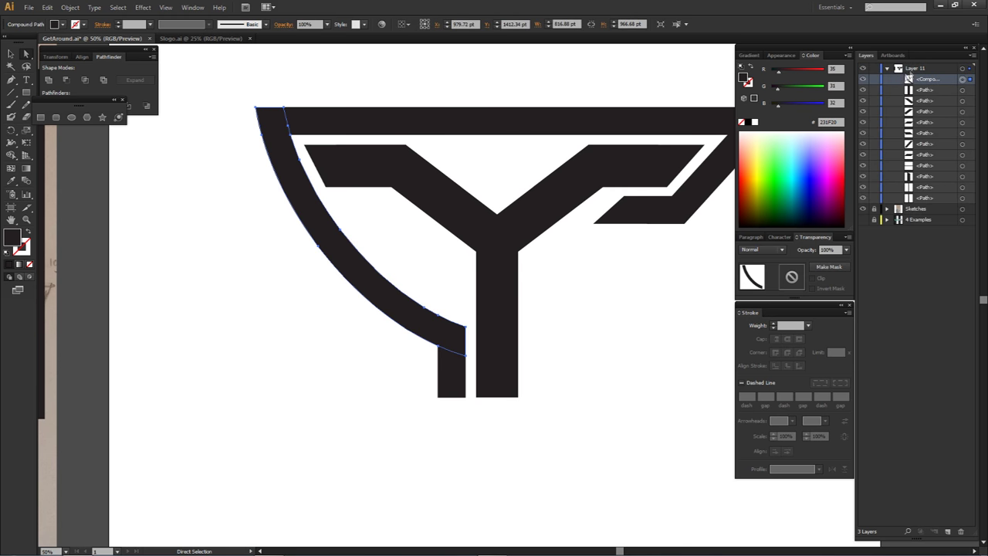
pyautogui.click(887, 69)
pyautogui.click(888, 69)
pyautogui.click(439, 254)
pyautogui.click(469, 206)
pyautogui.click(682, 128)
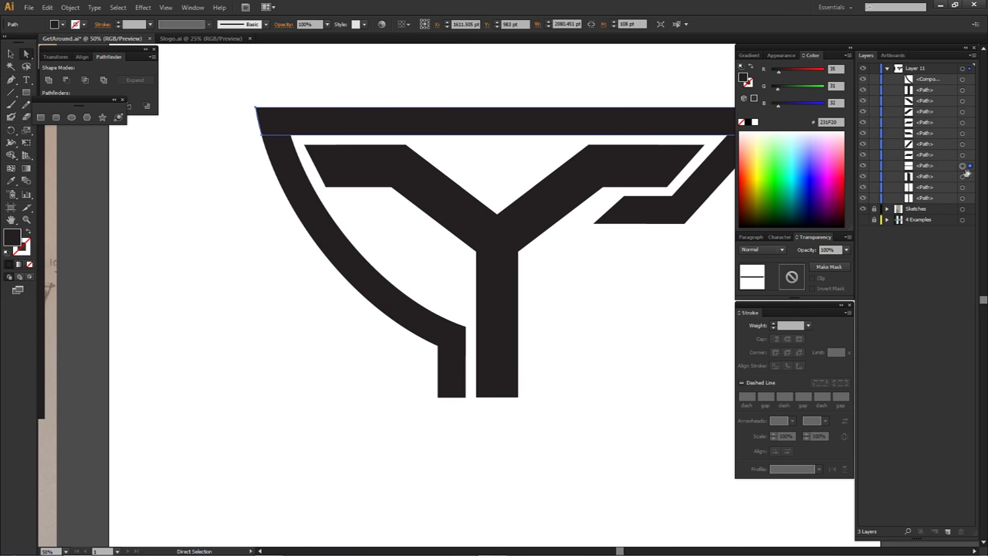
pyautogui.click(366, 270)
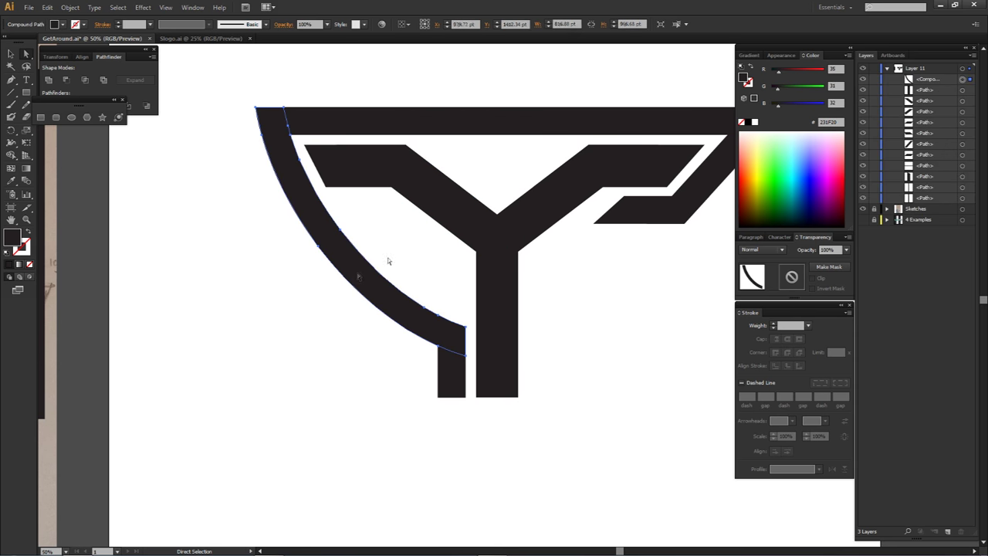
pyautogui.click(944, 80)
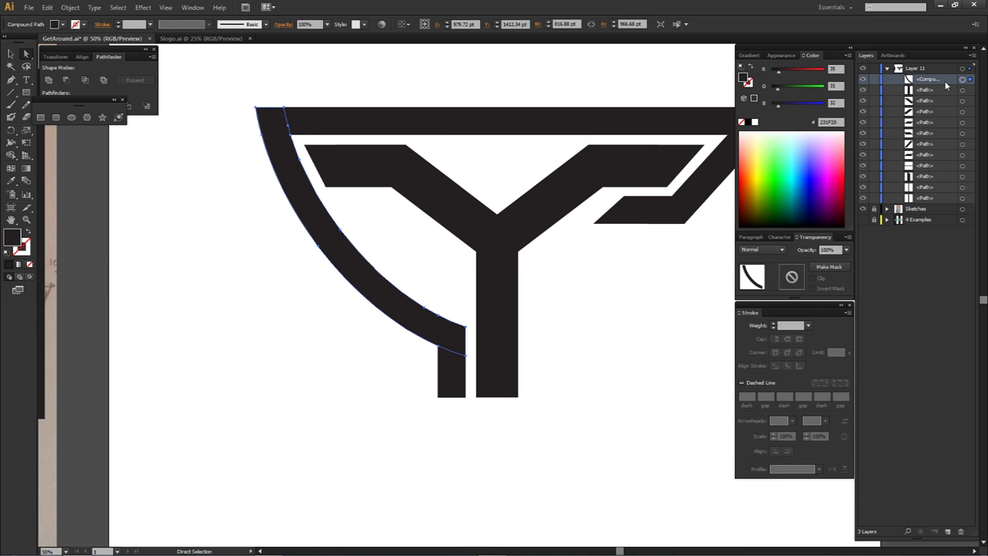
pyautogui.moveTo(928, 82); pyautogui.dragTo(945, 532)
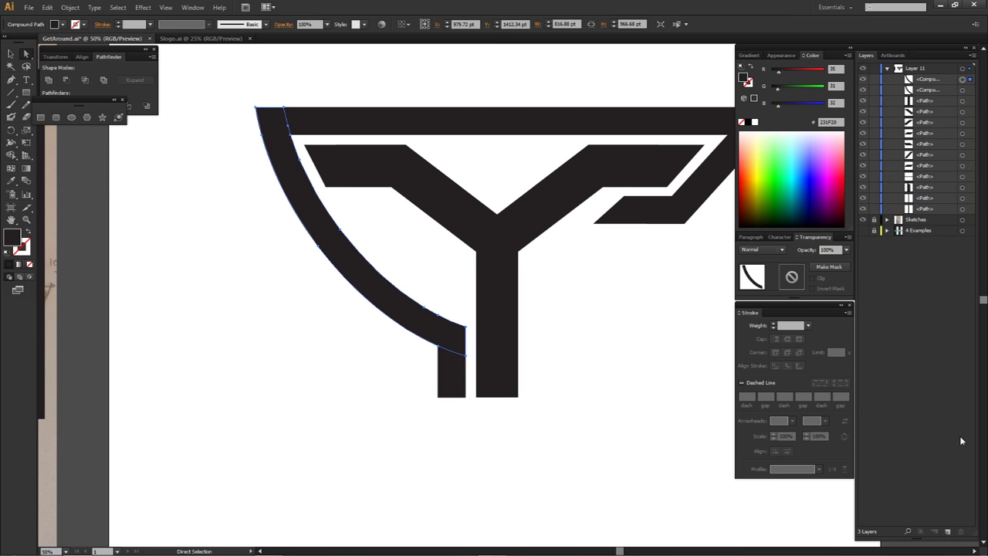
# - Undo the test move of the upper copy of the curved piece and lock the copy beneath it
pyautogui.click(937, 81)
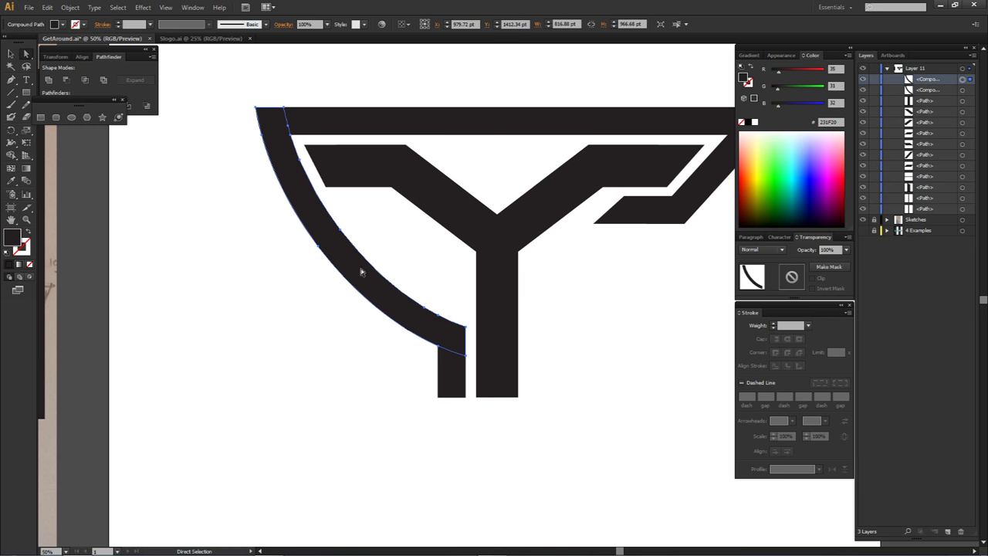
pyautogui.moveTo(361, 269); pyautogui.dragTo(281, 274)
pyautogui.hotkey('ctrl', 'z')
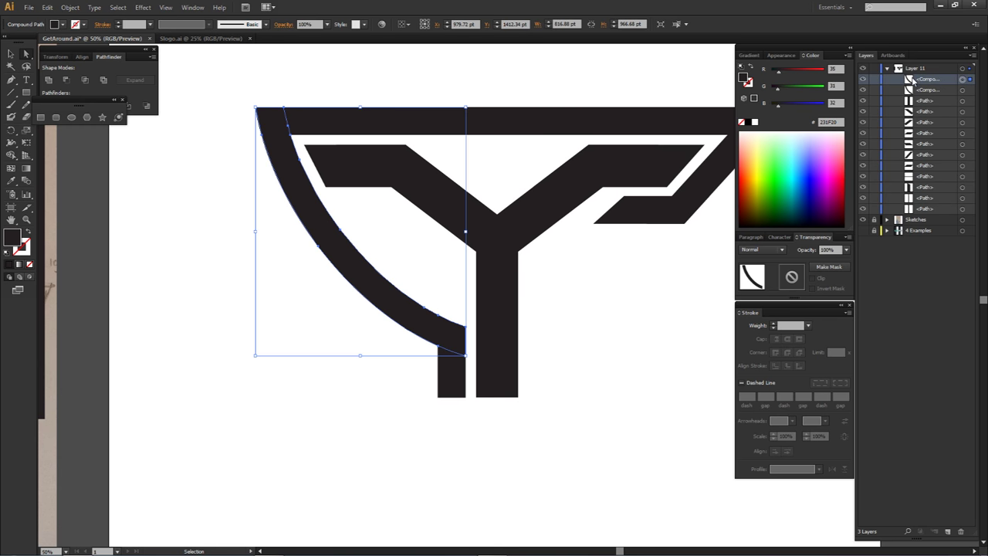
pyautogui.click(875, 91)
# - Remove the fill from the upper copy of the curved piece and give it a dark stroke aligned to the outside
pyautogui.press('a')
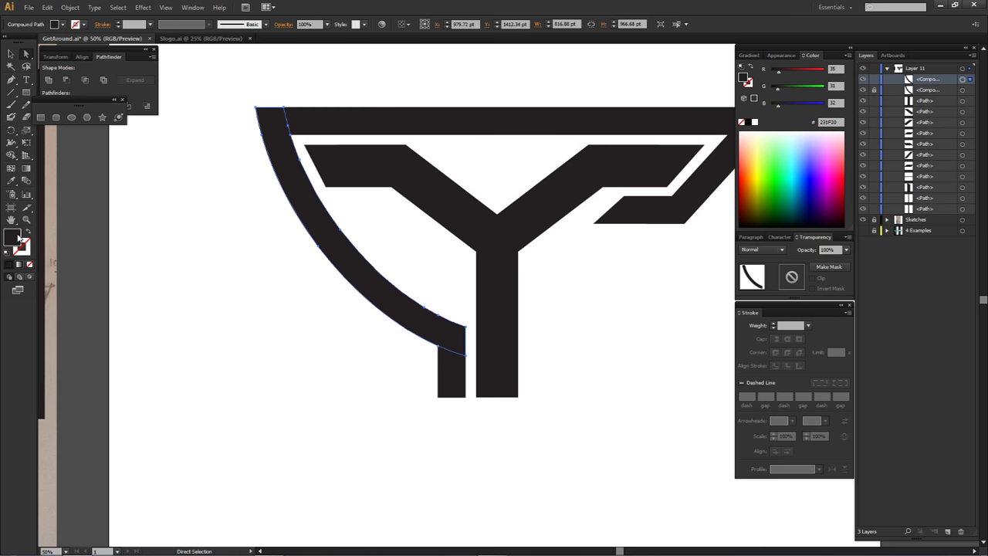
pyautogui.click(30, 264)
pyautogui.click(24, 249)
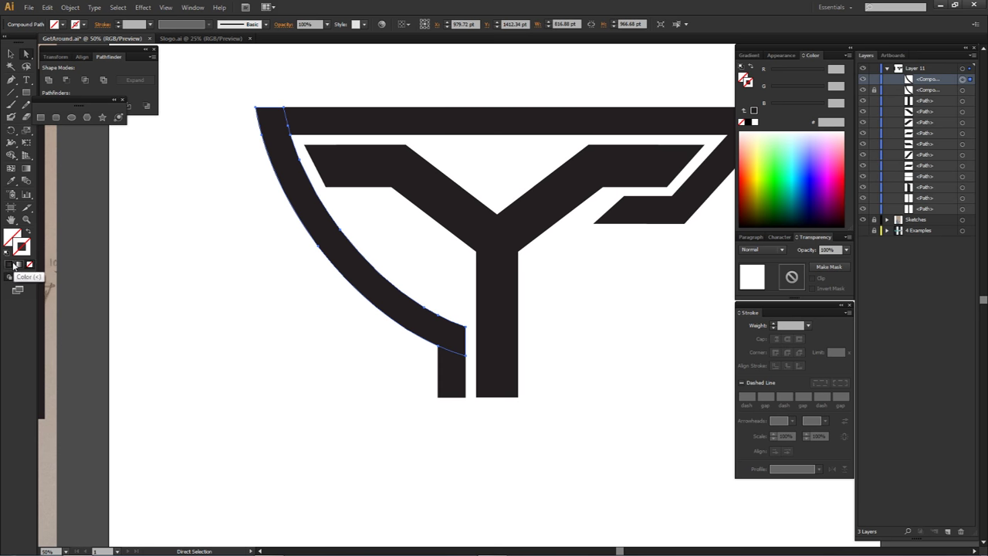
pyautogui.click(11, 264)
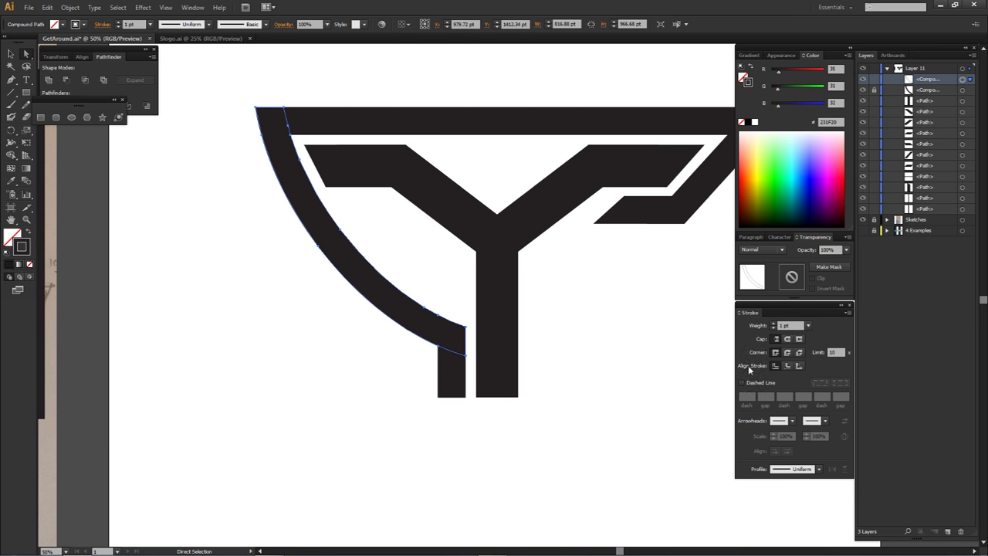
pyautogui.click(799, 367)
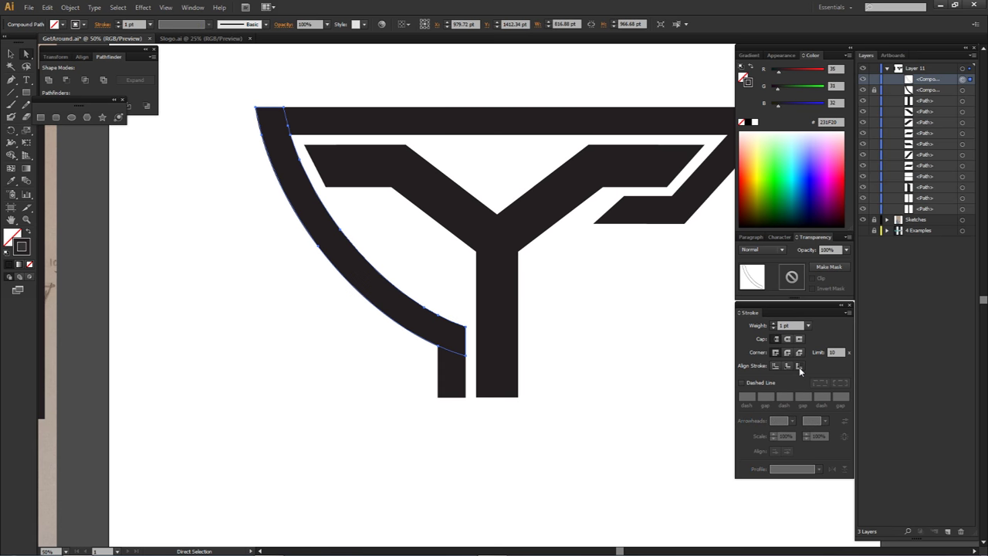
# - Raise the stroke weight of the curved copy to 52 pt so its outline bridges the gap to the left wing
pyautogui.click(774, 324)
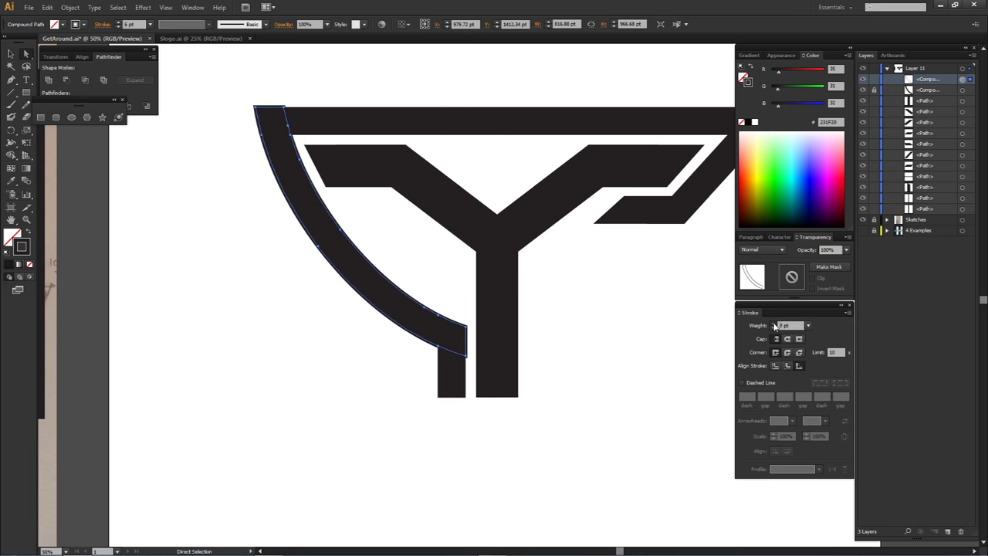
pyautogui.click(774, 325)
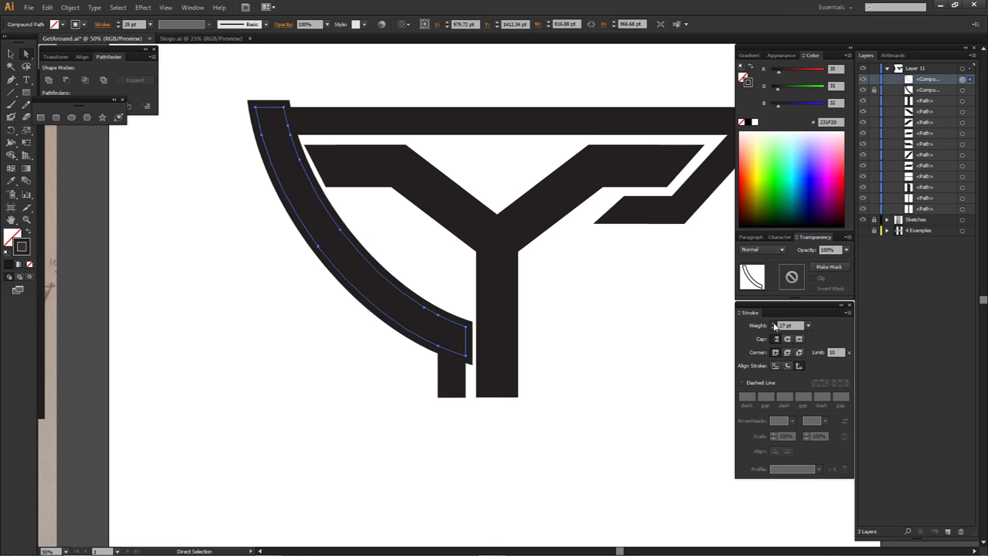
pyautogui.click(775, 324)
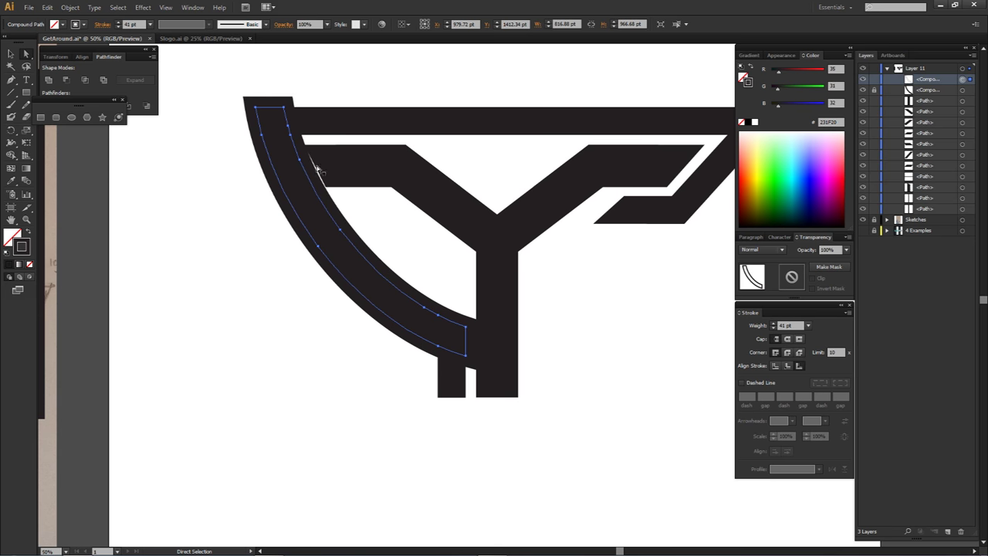
pyautogui.click(775, 325)
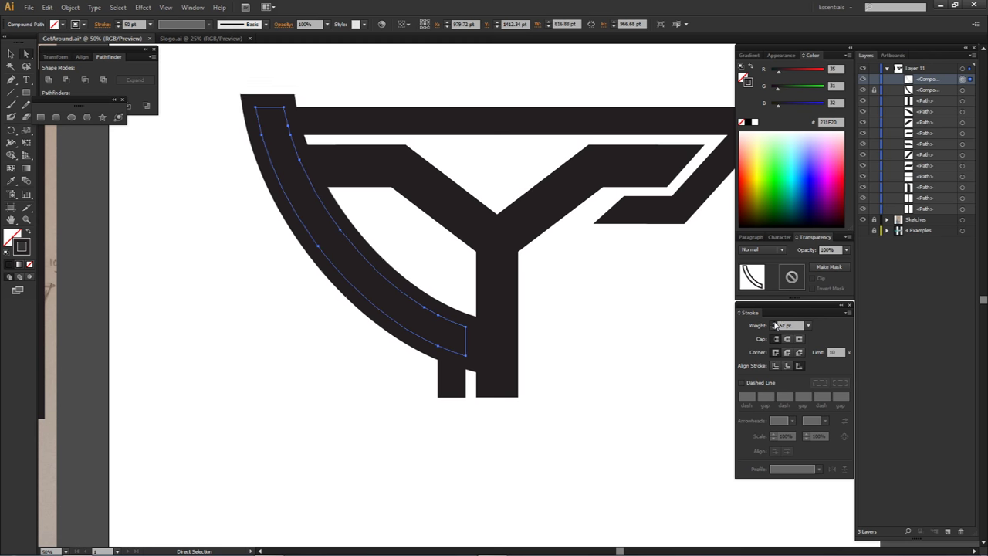
pyautogui.click(408, 237)
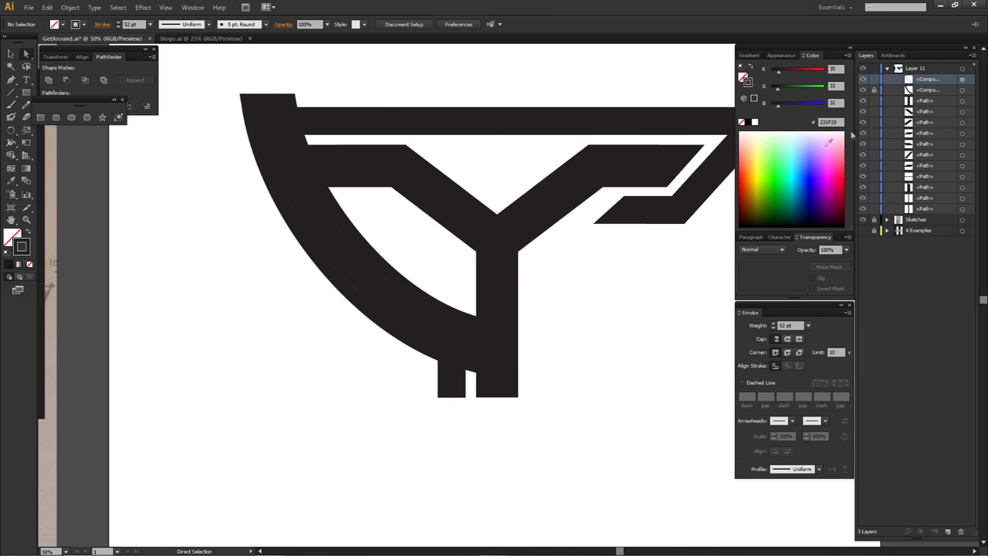
# - Select the stroked curve copy through its layer entry and expand its stroke into a filled shape
pyautogui.click(961, 79)
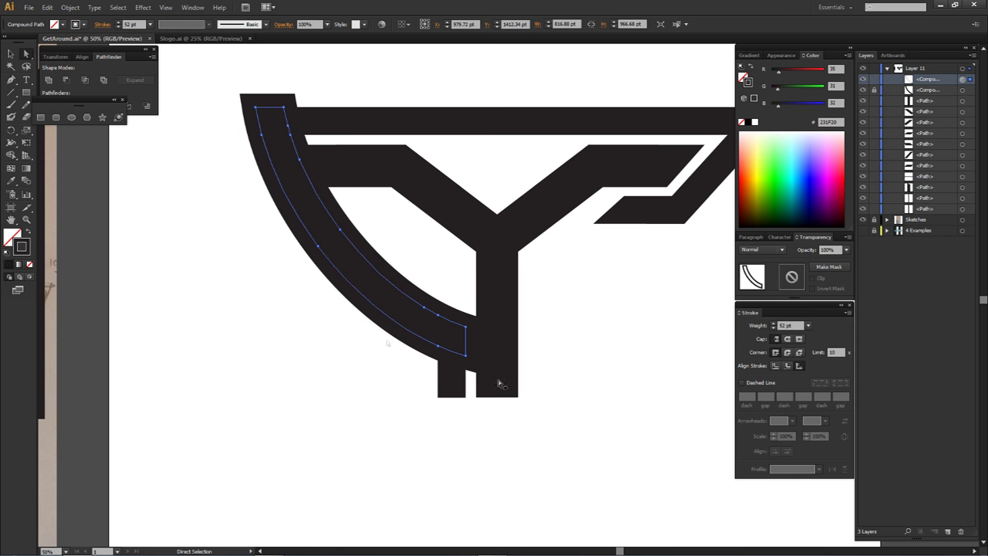
pyautogui.click(71, 7)
pyautogui.click(96, 126)
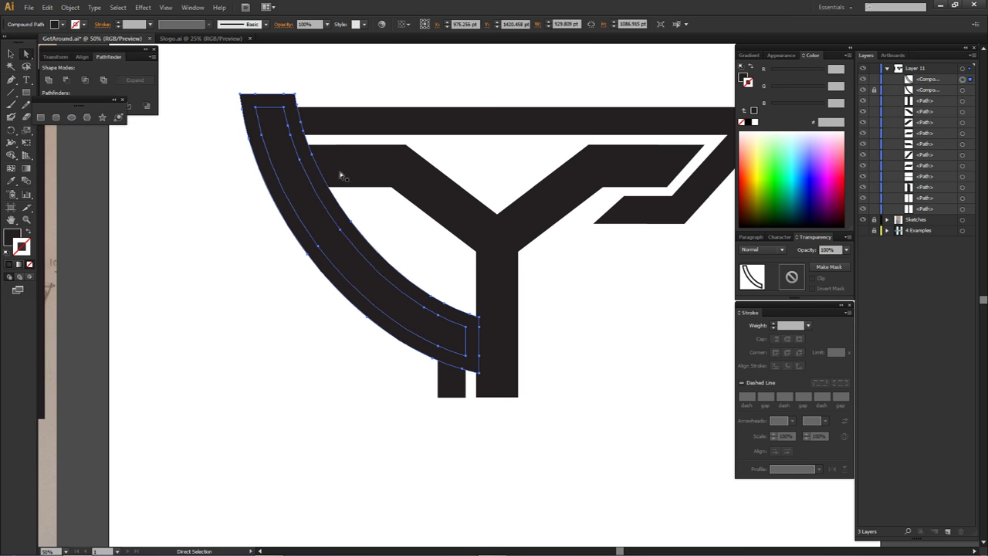
# - Try moving the expanded outline away from the curve, and undo the move
pyautogui.scroll(3, 304, 146)
pyautogui.hotkey('ctrl', 'shift', 'a')
pyautogui.moveTo(300, 139); pyautogui.dragTo(158, 273)
pyautogui.press('v')
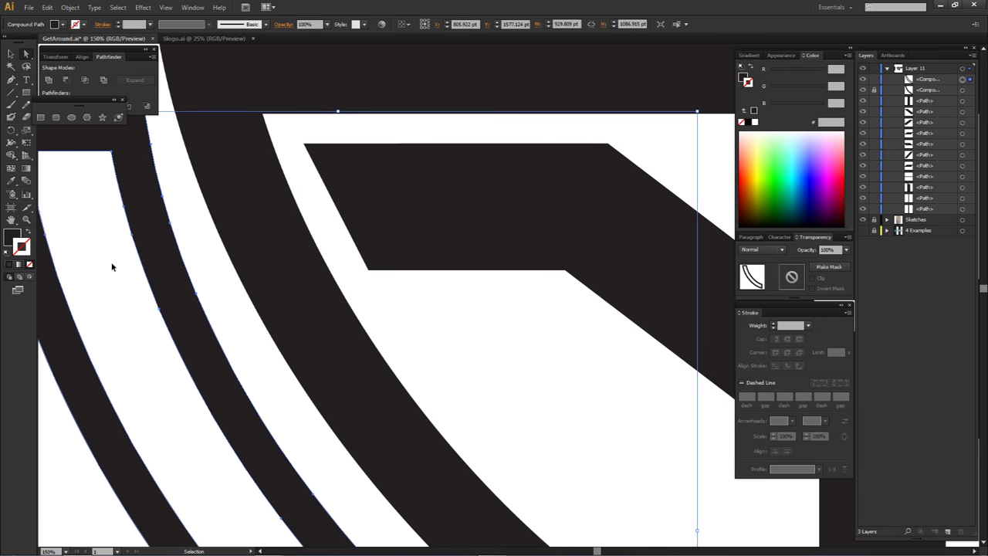
pyautogui.hotkey('ctrl', 'z')
# - Cut off the part of the left wing's slanted end that overlaps the expanded outline, using the Shape Builder
pyautogui.keyDown('shift'); pyautogui.click(352, 185); pyautogui.keyUp('shift')
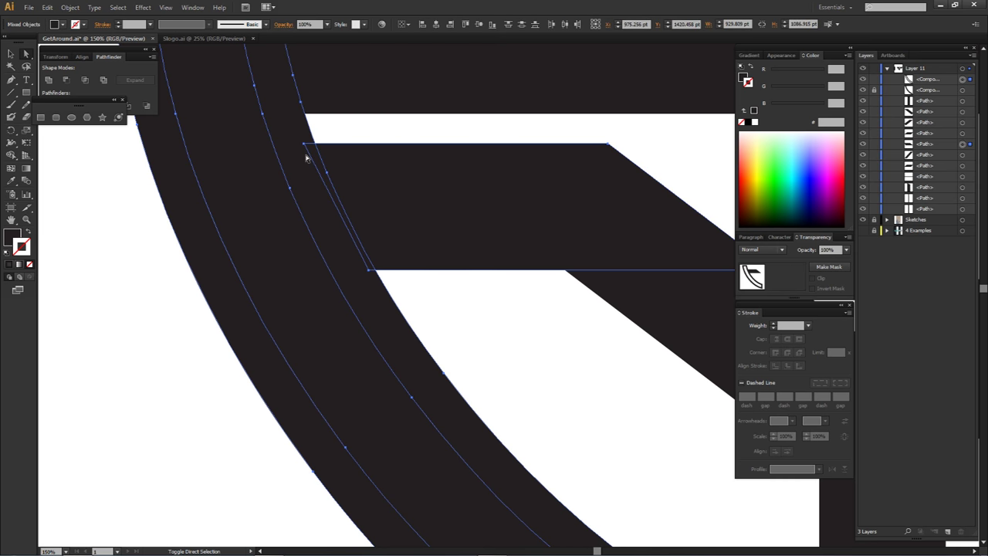
pyautogui.hotkey('shift', 'm')
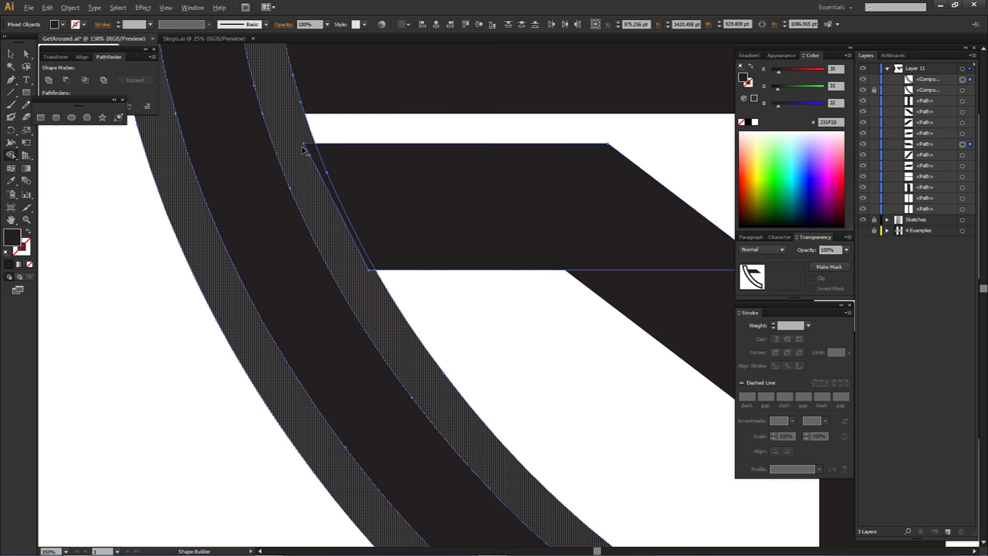
pyautogui.scroll(4, 303, 149)
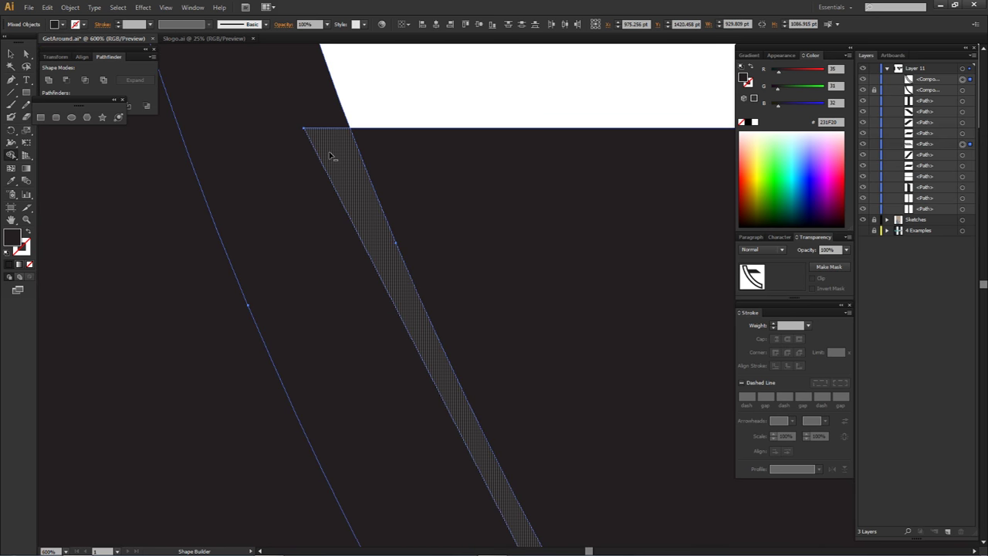
pyautogui.scroll(-5, 329, 153)
pyautogui.press('a')
# - Delete the expanded outline shape lying over the curved frame piece
pyautogui.click(409, 245)
pyautogui.click(368, 249)
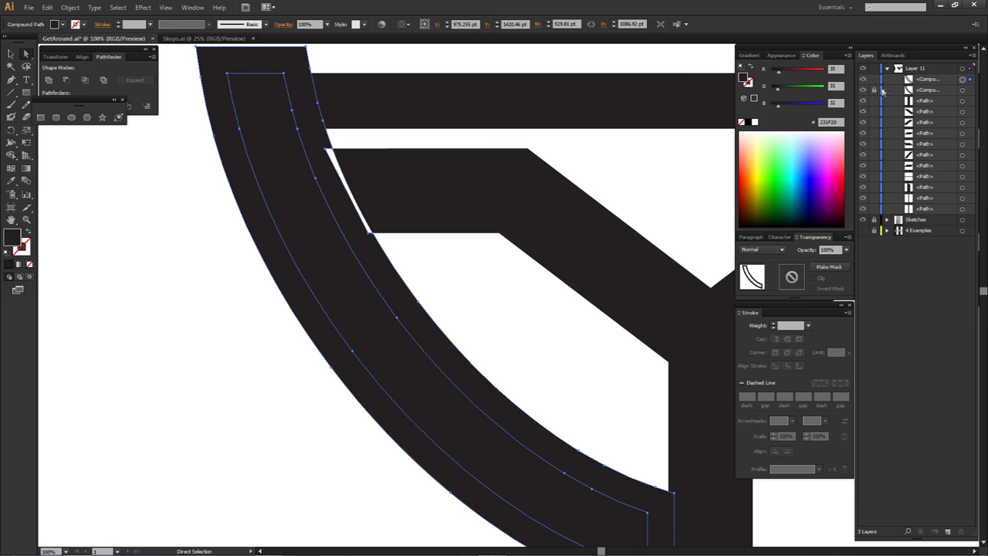
pyautogui.press('Delete')
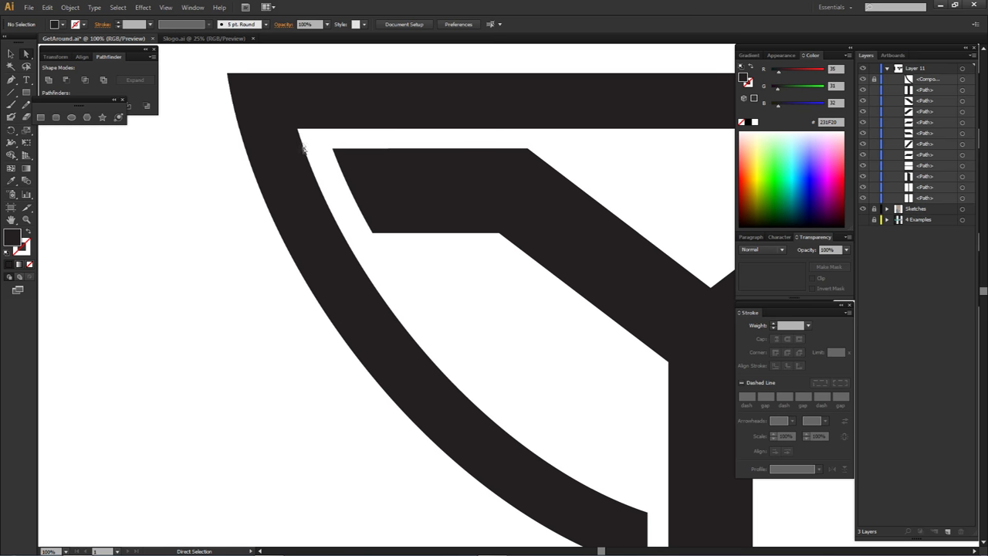
# - Compare the Y logo with the finished examples by toggling the visibility of the 4 Examples, Layer 11 and Sketches layers
pyautogui.scroll(-3, 301, 140)
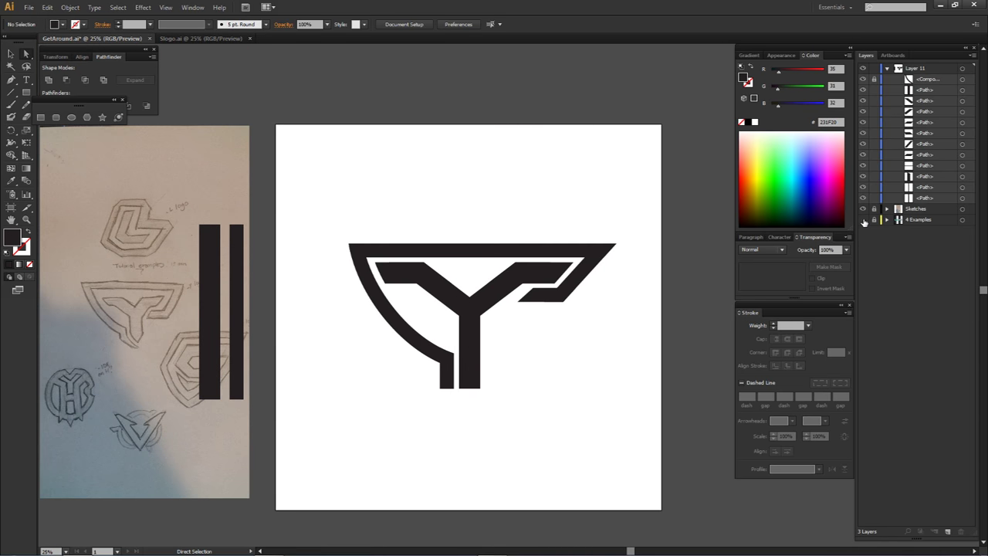
pyautogui.click(863, 220)
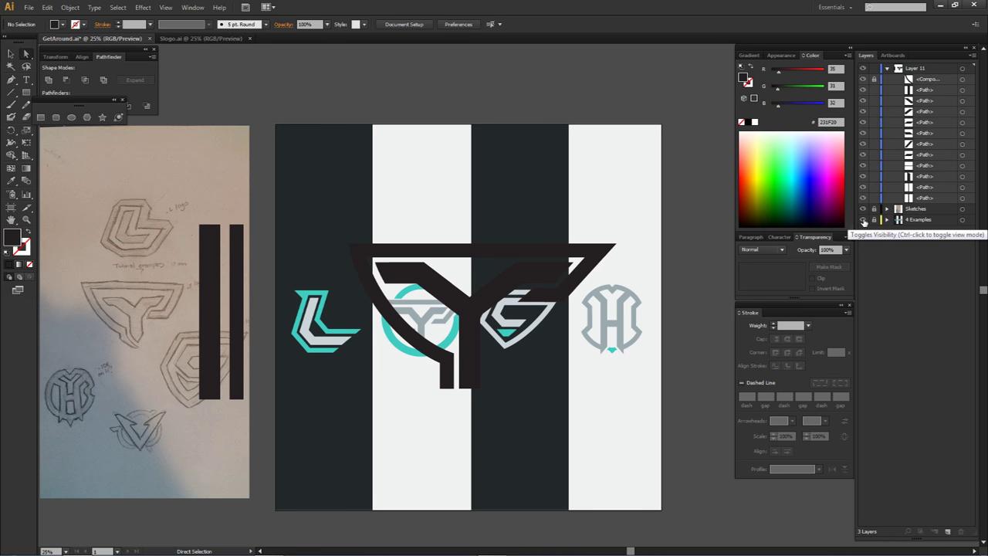
pyautogui.click(887, 69)
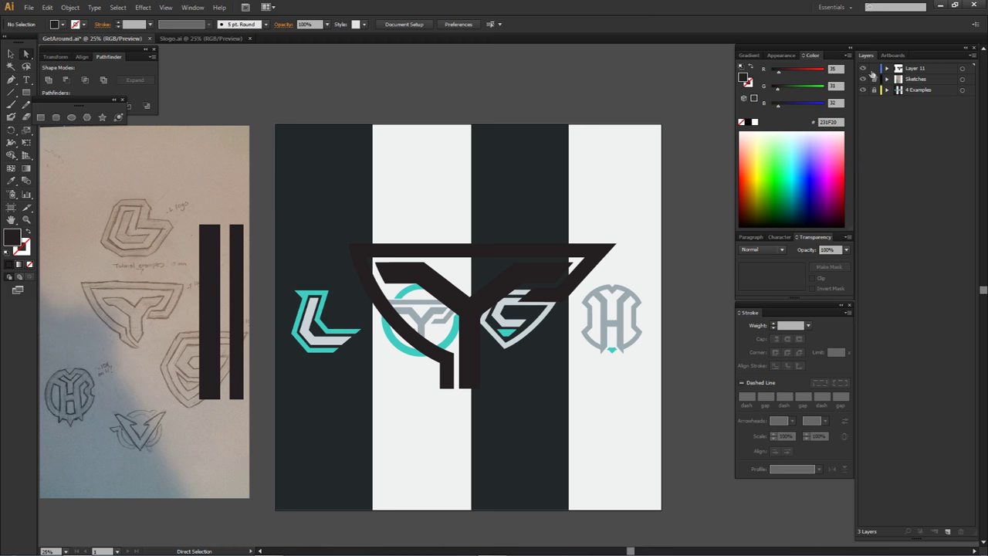
pyautogui.click(863, 68)
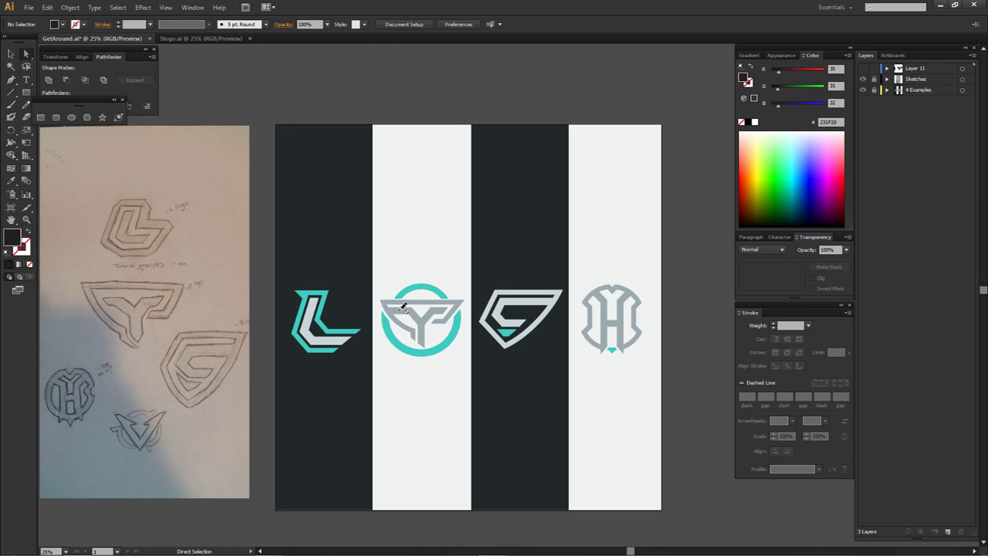
pyautogui.click(863, 68)
pyautogui.click(863, 79)
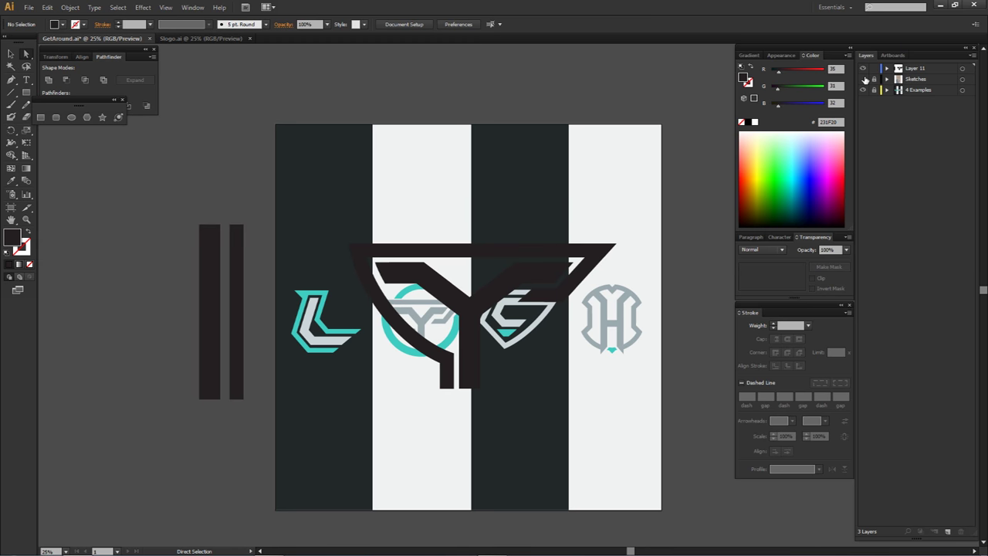
pyautogui.click(863, 89)
pyautogui.click(862, 79)
# - Move the anchor points of the left wing's slanted end outward so the wing joins the curved frame piece
pyautogui.scroll(3, 375, 269)
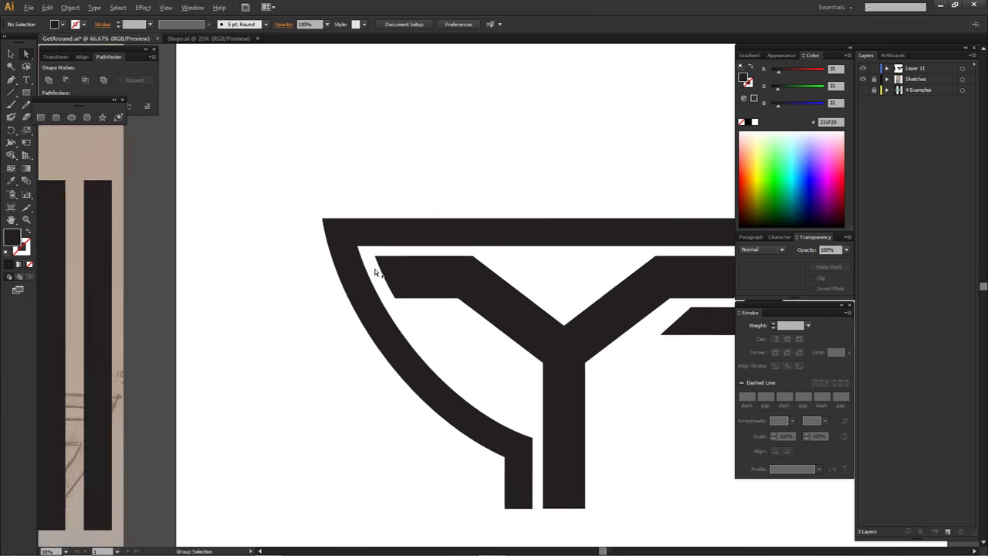
pyautogui.click(376, 255)
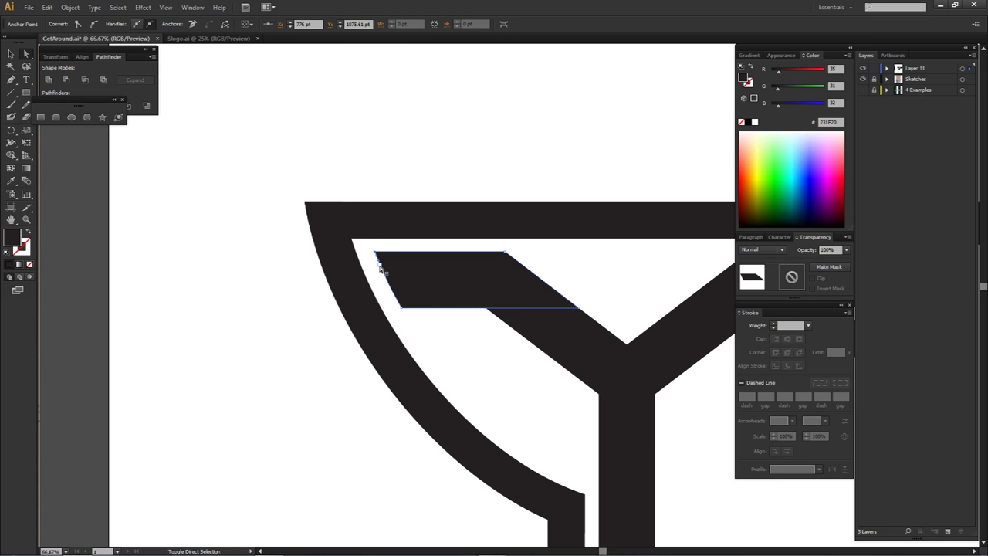
pyautogui.keyDown('shift'); pyautogui.click(379, 264); pyautogui.keyUp('shift')
pyautogui.moveTo(401, 308); pyautogui.dragTo(372, 309)
pyautogui.click(417, 316)
# - Extend the bottom ends of the Y's stem and the narrow bar beside it downward by the same amount
pyautogui.scroll(-2, 419, 315)
pyautogui.moveTo(530, 343); pyautogui.dragTo(518, 312)
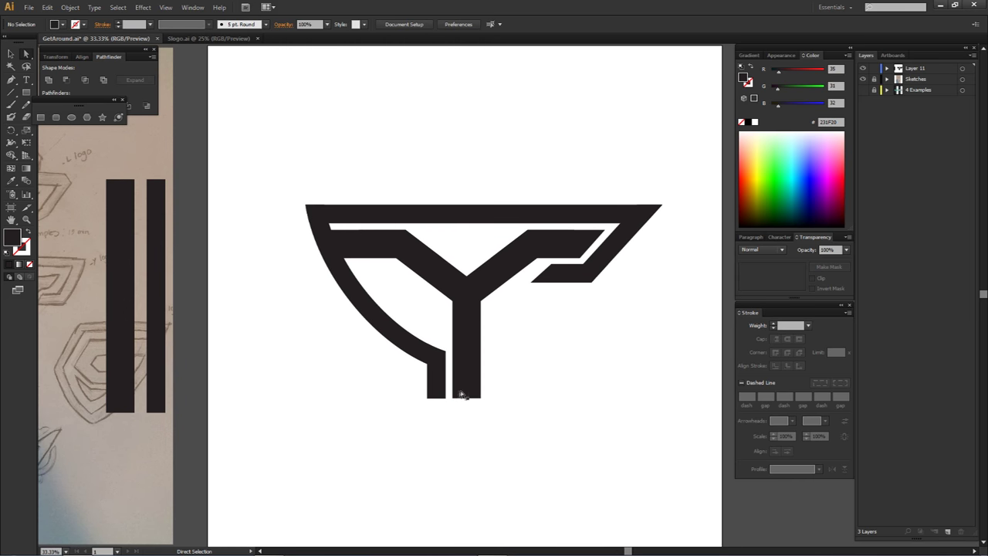
pyautogui.moveTo(406, 381); pyautogui.dragTo(481, 432)
pyautogui.click(497, 408)
# - Draw a filled triangle with the Pen tool whose upper edge runs diagonally down across the narrow bar and the Y's stem
pyautogui.press('p')
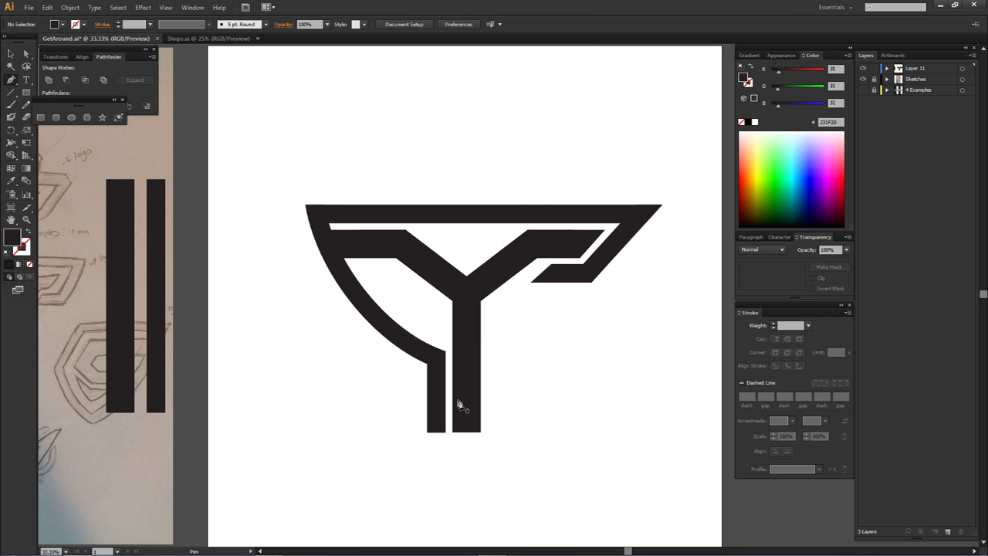
pyautogui.click(413, 379)
pyautogui.click(527, 465)
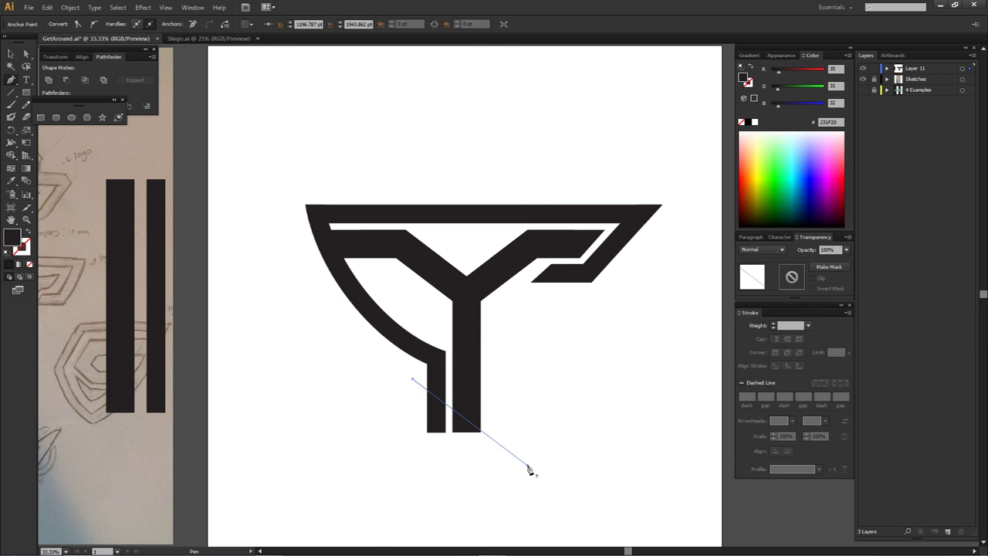
pyautogui.click(350, 448)
# - Select the triangle, narrow bar and stem, and remove the triangle with the overlapped bar ends using the Shape Builder
pyautogui.press('ctrl')
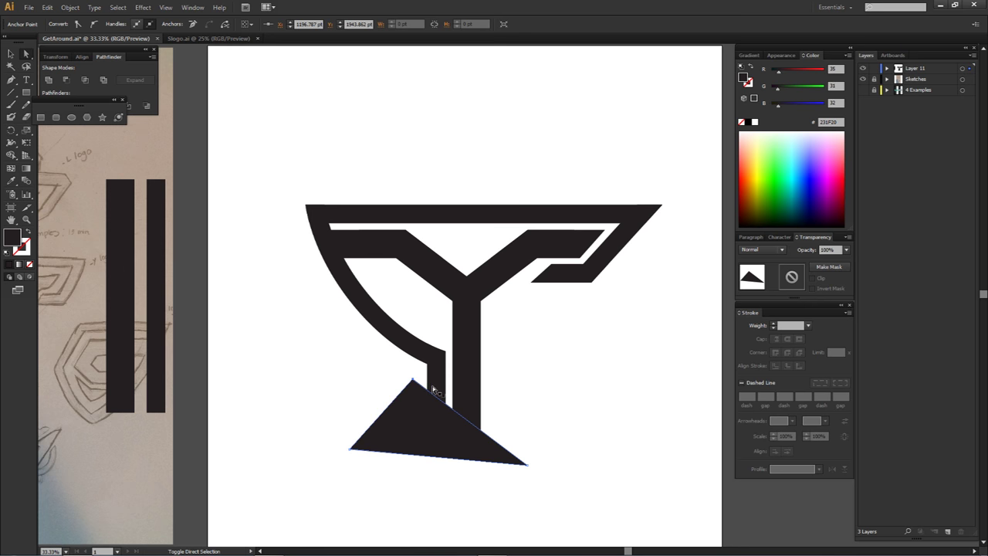
pyautogui.keyDown('shift'); pyautogui.click(436, 393); pyautogui.keyUp('shift')
pyautogui.keyDown('shift'); pyautogui.click(459, 409); pyautogui.keyUp('shift')
pyautogui.click(504, 468)
pyautogui.click(432, 390)
pyautogui.keyDown('shift'); pyautogui.click(458, 408); pyautogui.keyUp('shift')
pyautogui.keyDown('shift'); pyautogui.click(481, 451); pyautogui.keyUp('shift')
pyautogui.hotkey('shift', 'm')
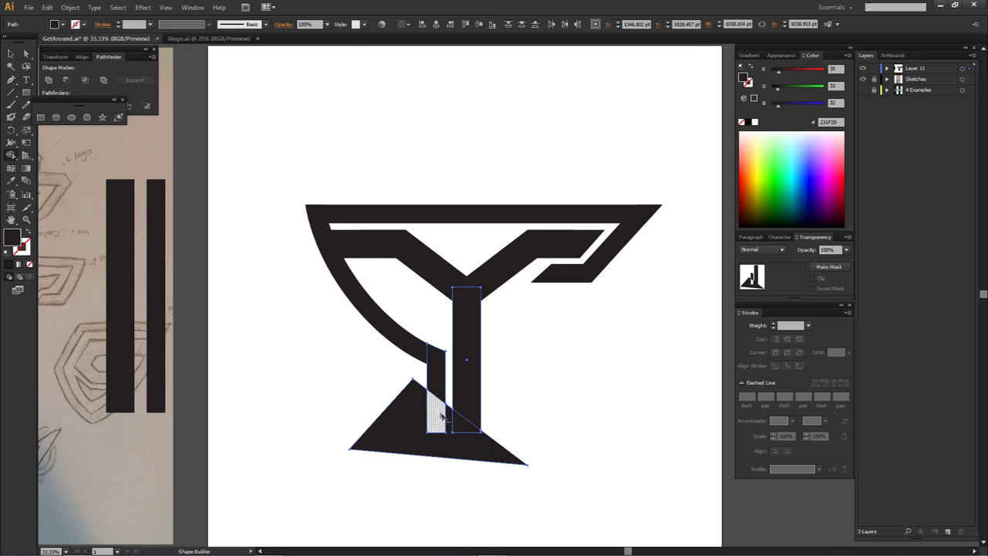
pyautogui.keyDown('alt'); pyautogui.click(463, 420); pyautogui.keyUp('alt')
pyautogui.keyDown('alt'); pyautogui.click(419, 416); pyautogui.keyUp('alt')
pyautogui.press('a')
pyautogui.click(538, 423)
# - Create a new layer above Layer 11 and draw a filled circle about 1620 pt across, centred on the upper stem of the Y
pyautogui.moveTo(572, 415); pyautogui.dragTo(407, 480)
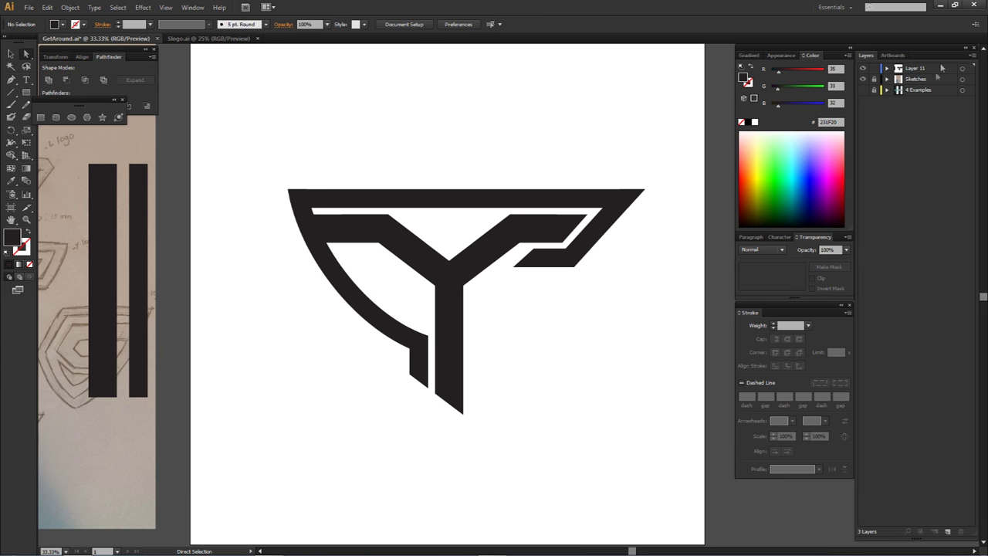
pyautogui.click(923, 69)
pyautogui.click(948, 531)
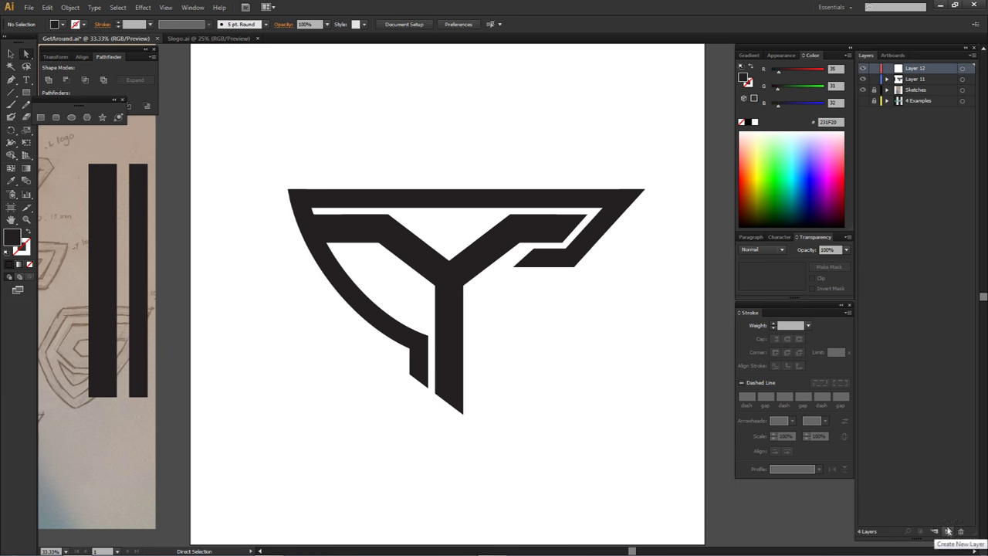
pyautogui.press('l')
pyautogui.moveTo(27, 92); pyautogui.dragTo(77, 118)
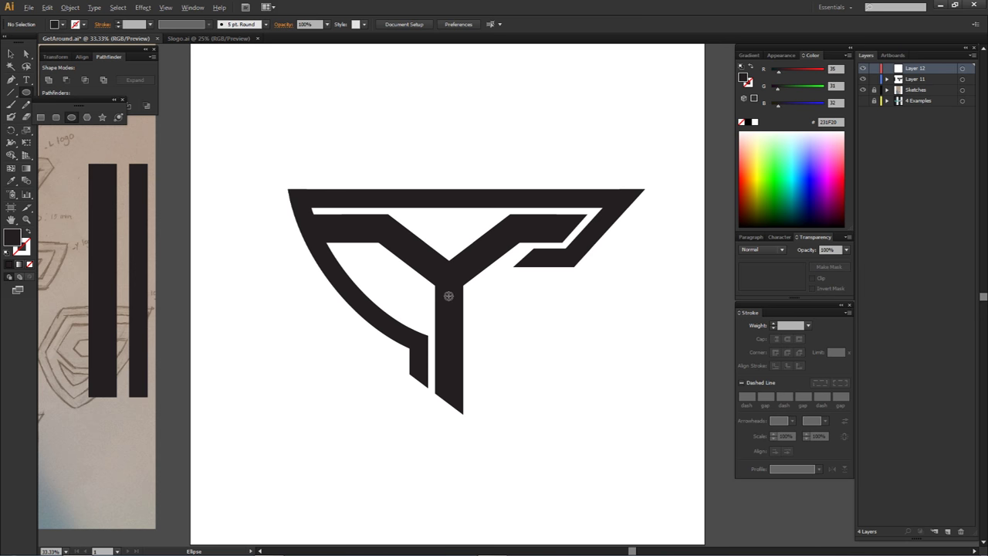
pyautogui.moveTo(449, 295); pyautogui.dragTo(514, 435)
# - Show the 4 Examples layer and toggle the upper layers to compare the circle with the ring in the finished Y logo
pyautogui.click(863, 100)
pyautogui.click(862, 70)
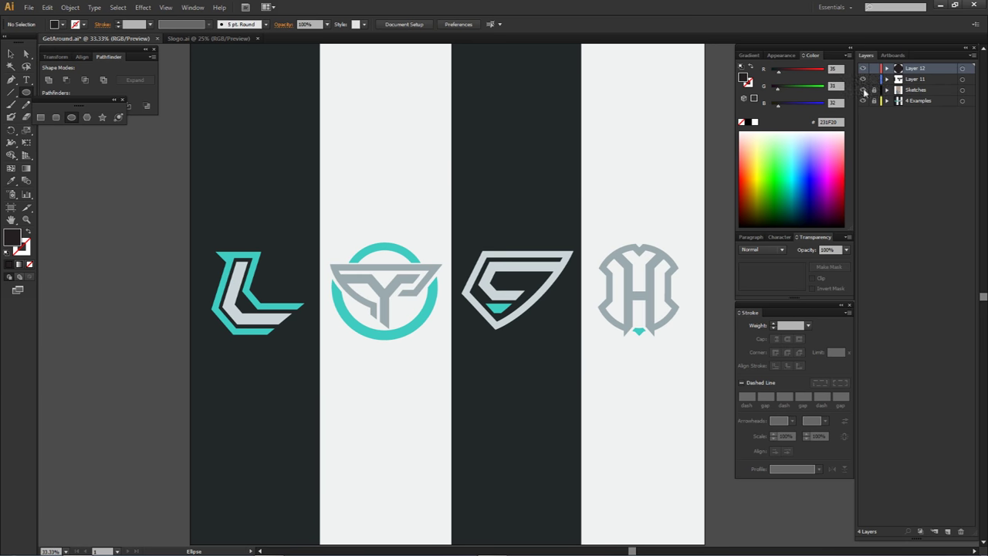
pyautogui.click(862, 69)
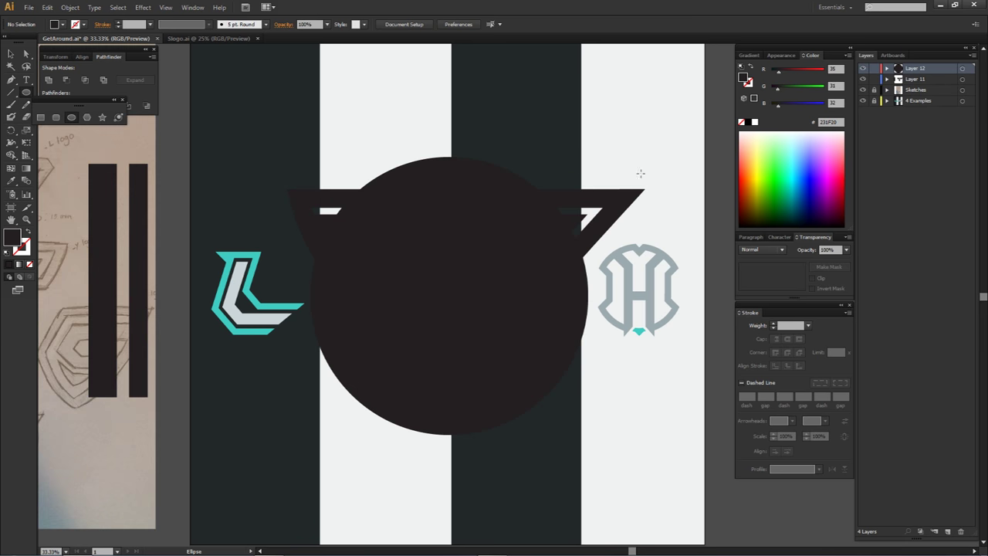
# - Turn the filled circle into an unfilled ring with a 110 pt stroke aligned inside, and move it slightly higher over the Y
pyautogui.click(970, 68)
pyautogui.click(29, 264)
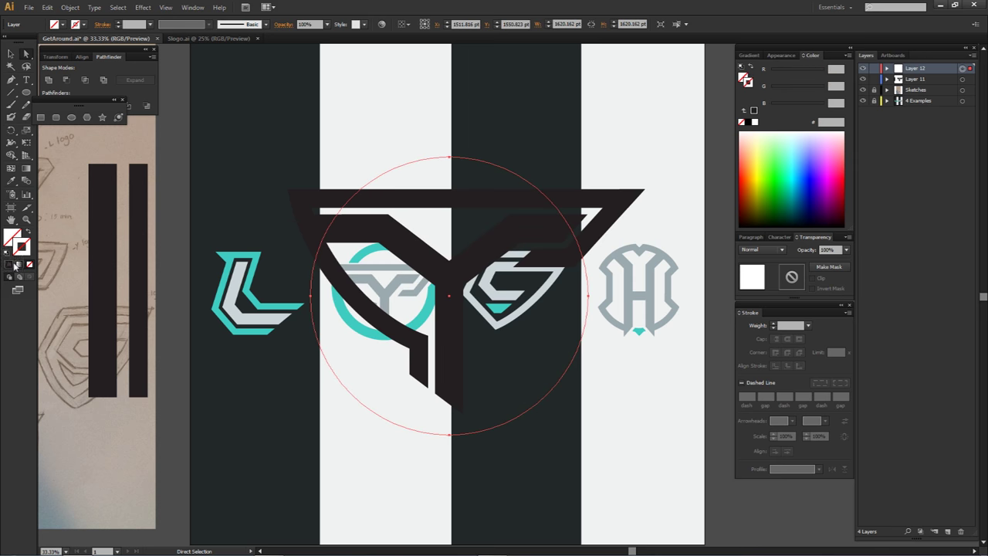
pyautogui.click(12, 264)
pyautogui.click(787, 366)
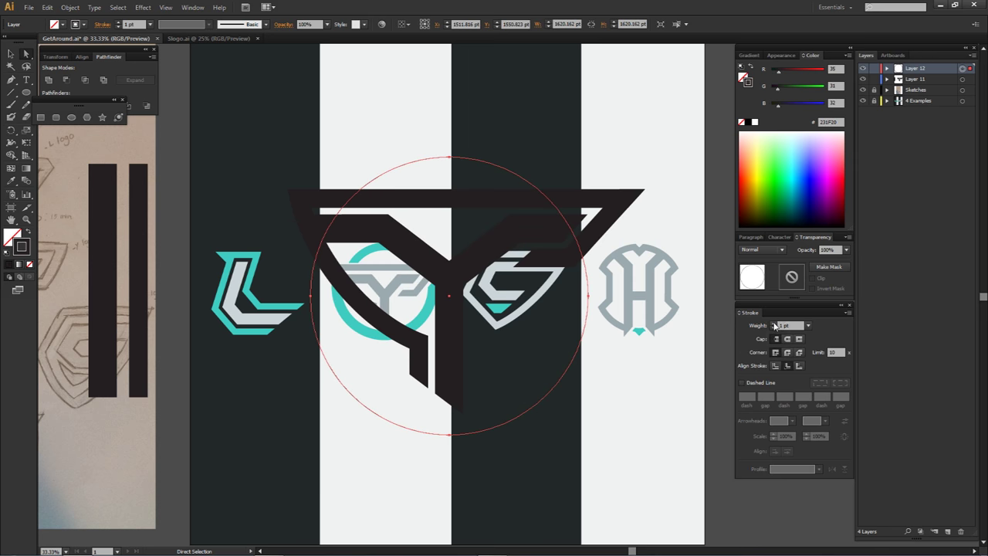
pyautogui.click(773, 324)
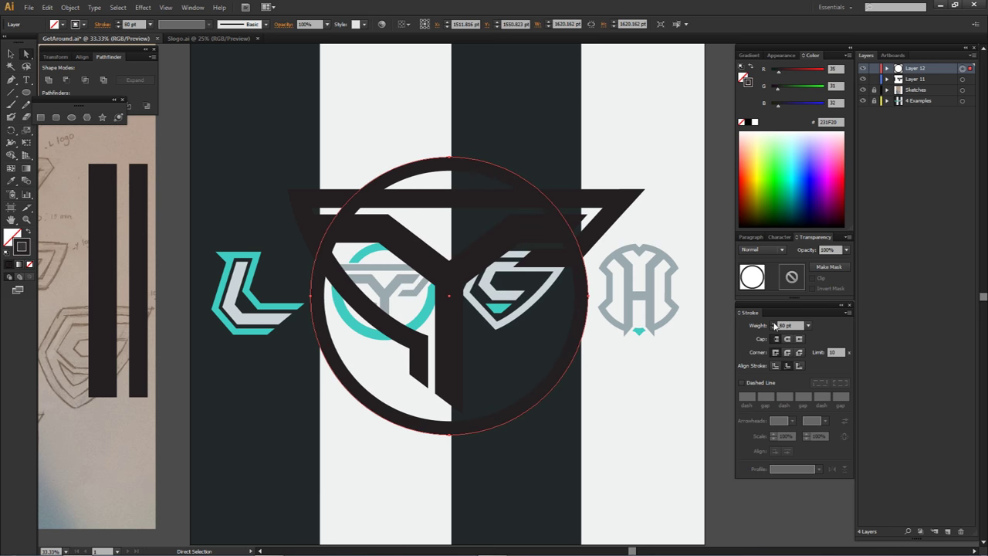
pyautogui.moveTo(489, 169); pyautogui.dragTo(483, 147)
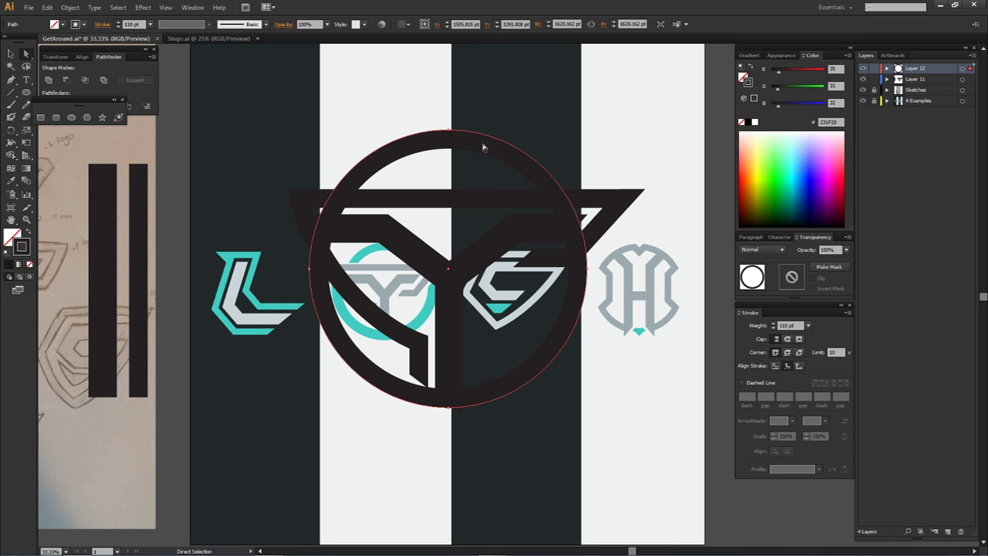
pyautogui.moveTo(481, 145); pyautogui.dragTo(485, 166)
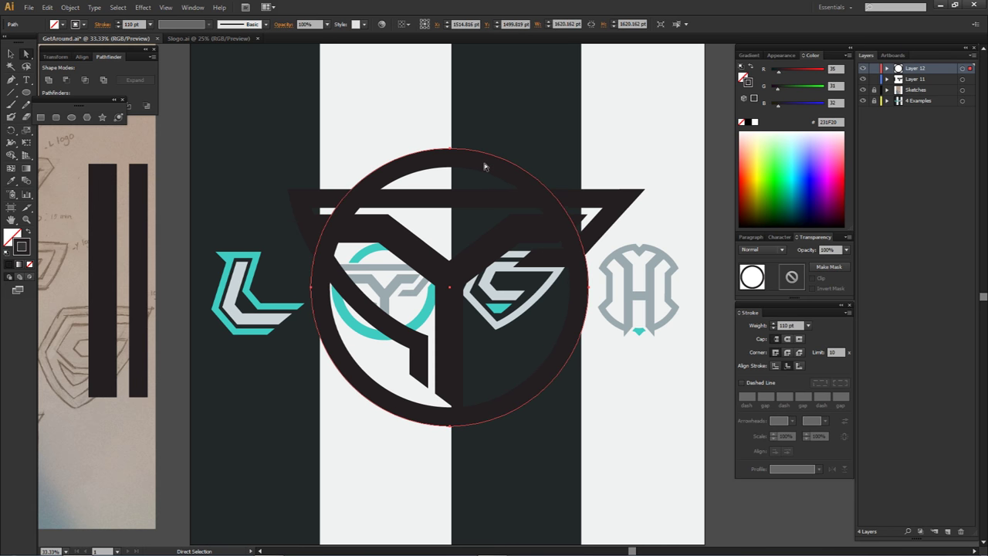
# - Align the ring's stroke to the outside and expand its appearance into a filled shape
pyautogui.click(798, 365)
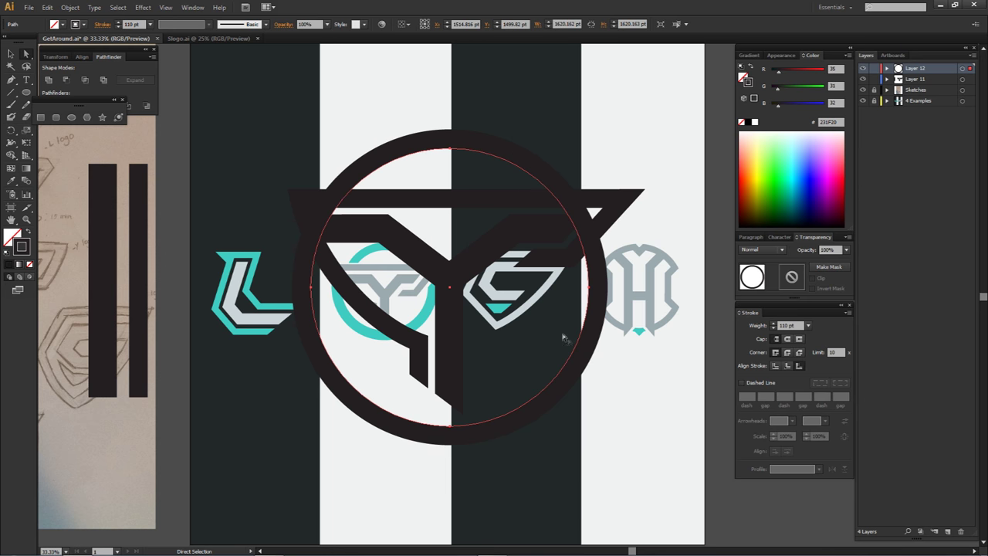
pyautogui.click(68, 8)
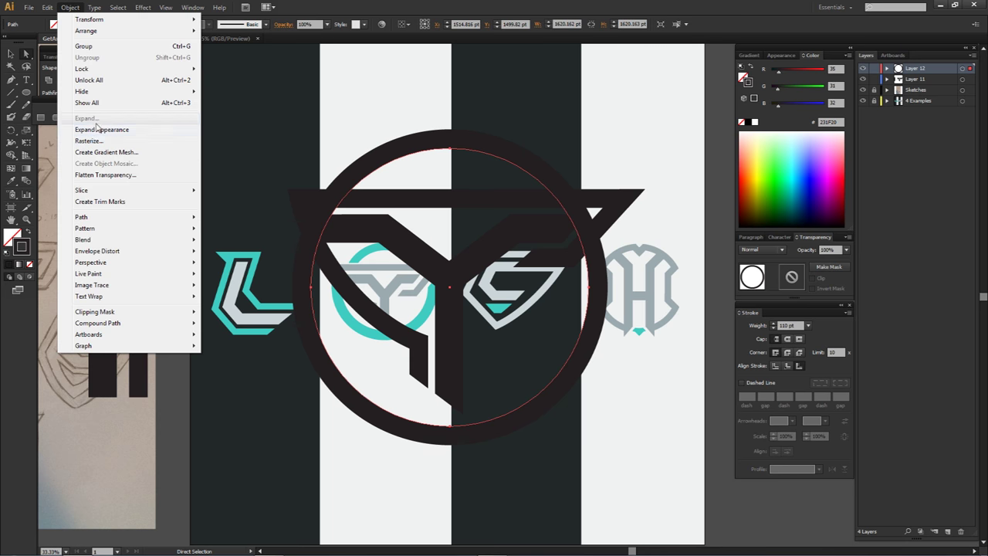
pyautogui.click(98, 127)
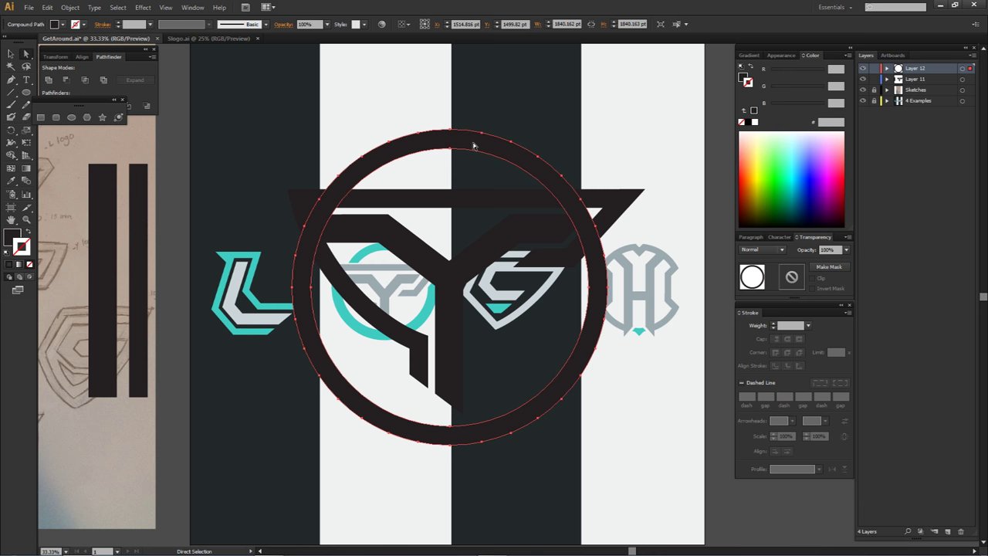
# - Select the ring, top bar, left arm and curve, and split off the ring's arc above the bar with the Shape Builder
pyautogui.keyDown('shift'); pyautogui.click(361, 199); pyautogui.keyUp('shift')
pyautogui.keyDown('shift'); pyautogui.click(348, 235); pyautogui.keyUp('shift')
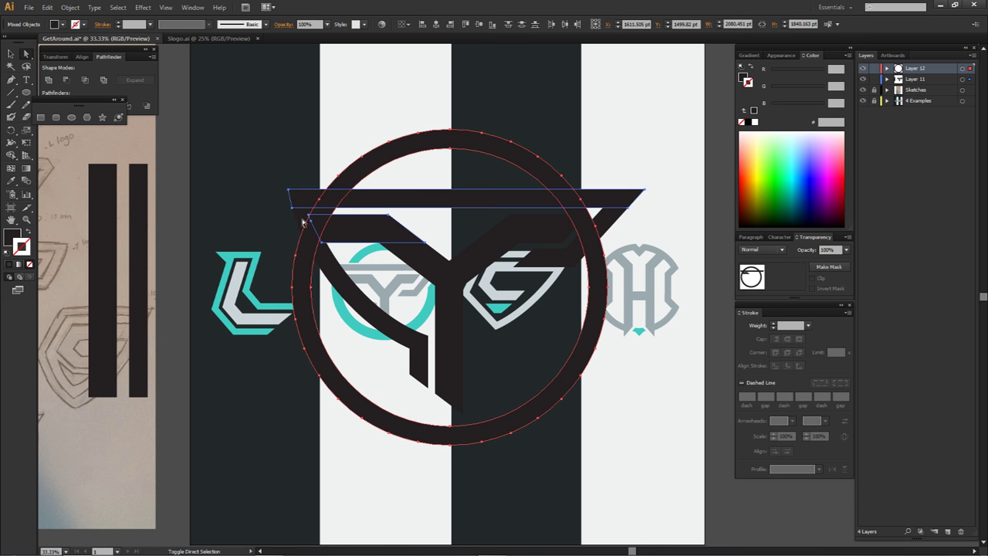
pyautogui.click(887, 79)
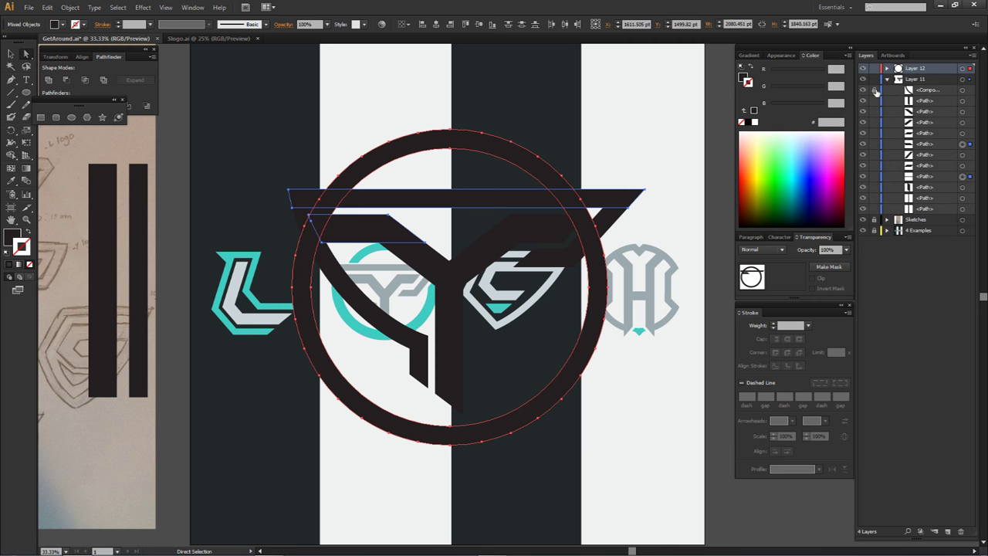
pyautogui.click(887, 80)
pyautogui.keyDown('shift'); pyautogui.click(327, 260); pyautogui.keyUp('shift')
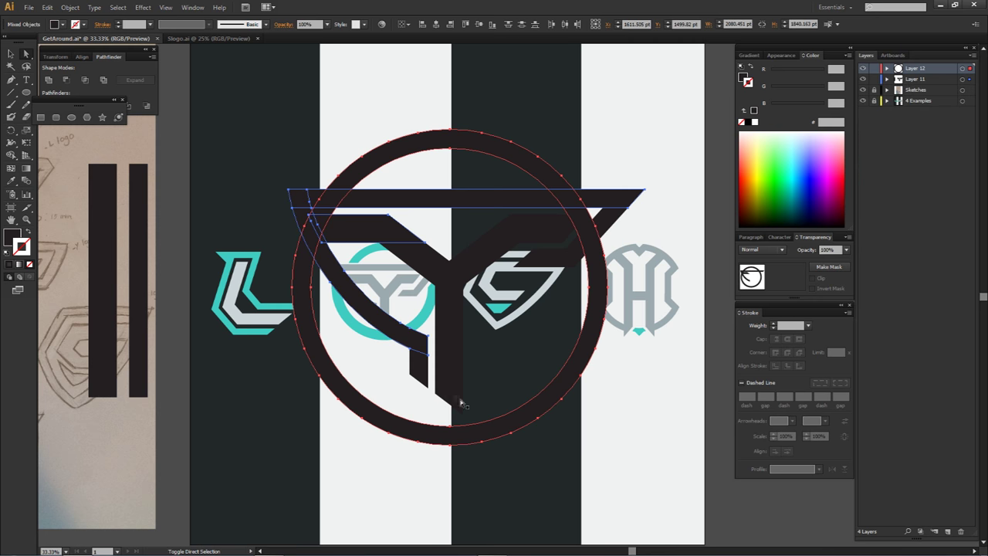
pyautogui.hotkey('shift', 'm')
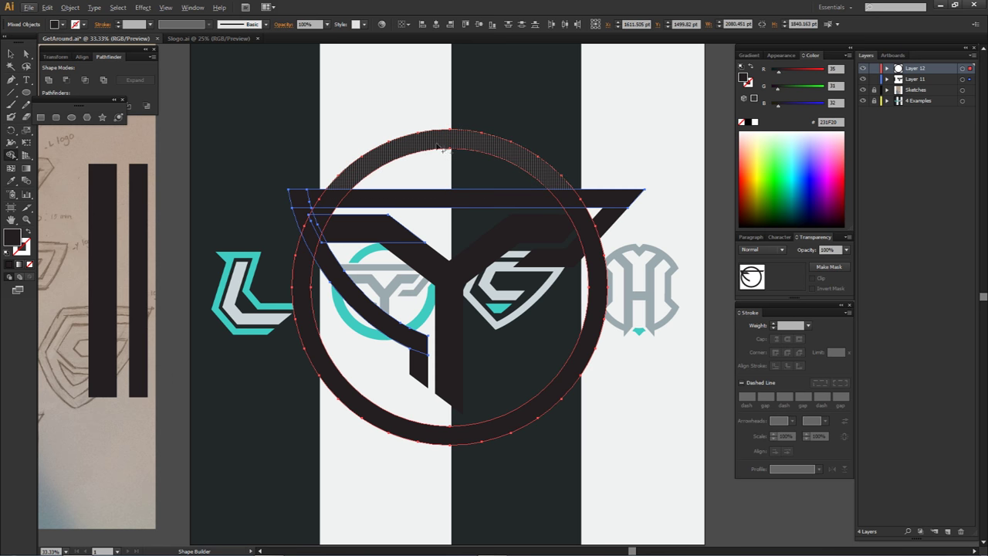
pyautogui.click(502, 152)
# - Try moving the separated upper arc away from the frame and undo the move
pyautogui.press('a')
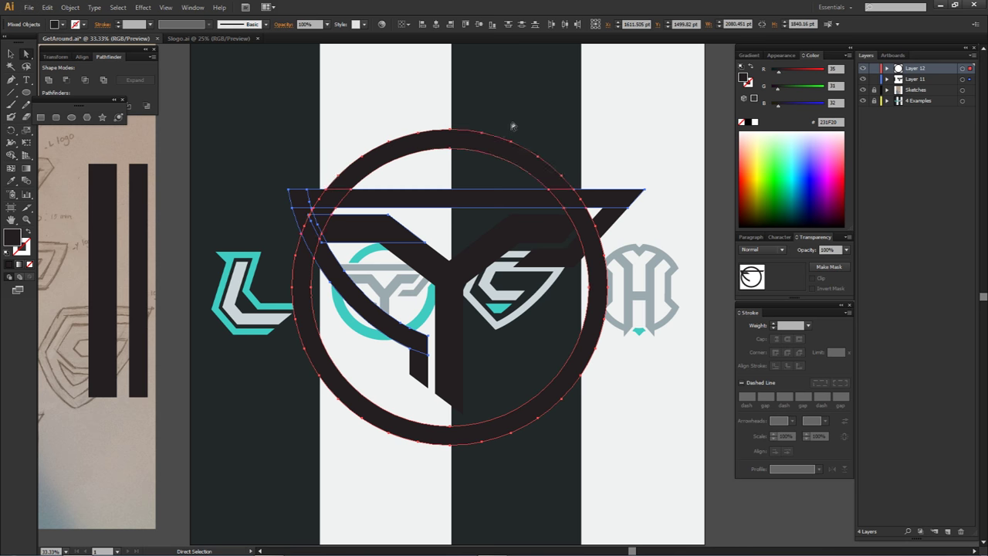
pyautogui.click(503, 150)
pyautogui.moveTo(502, 150); pyautogui.dragTo(512, 103)
pyautogui.hotkey('ctrl', 'z')
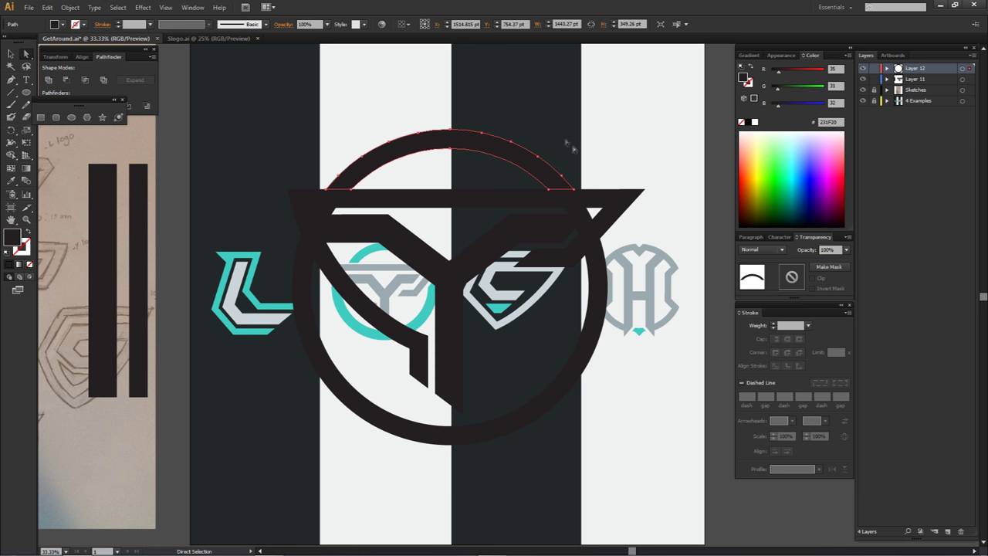
# - Select the ring with the Y's shapes and remove the ring parts crossing the frame using the Shape Builder, leaving a separate lower section
pyautogui.moveTo(259, 205); pyautogui.dragTo(700, 332)
pyautogui.hotkey('shift', 'm')
pyautogui.scroll(4, 600, 247)
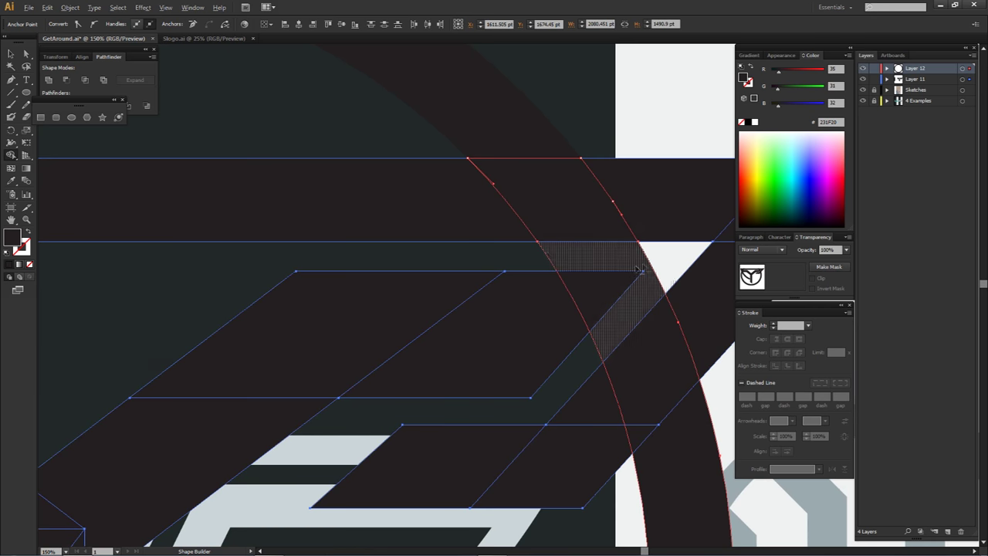
pyautogui.scroll(-4, 637, 282)
pyautogui.moveTo(627, 299); pyautogui.dragTo(641, 294)
pyautogui.scroll(2, 441, 269)
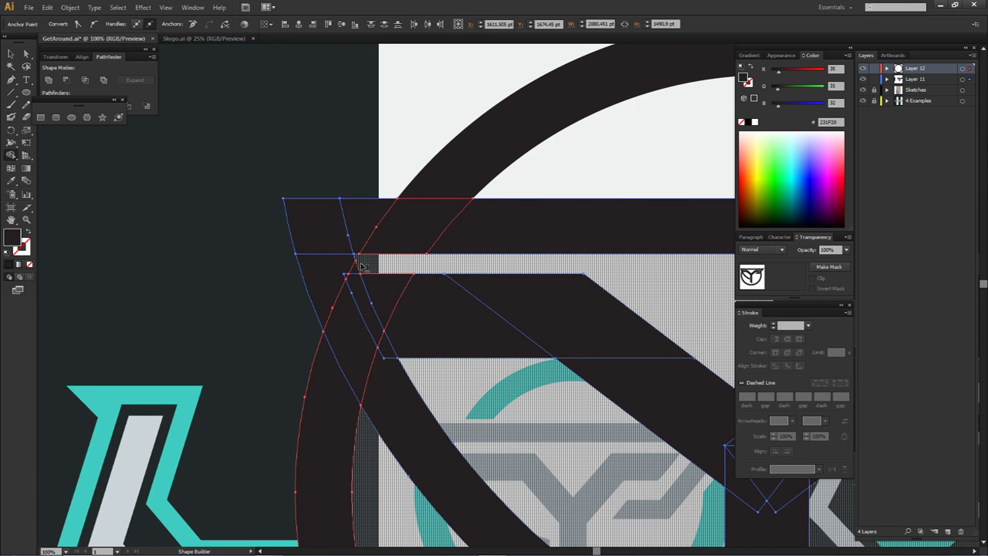
pyautogui.scroll(-2, 429, 202)
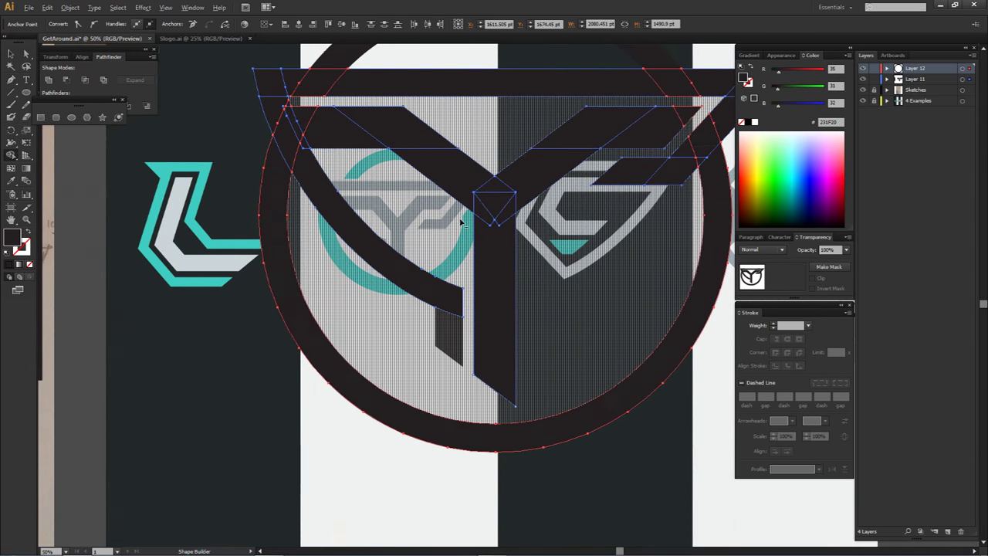
pyautogui.scroll(-1, 430, 201)
pyautogui.click(631, 199)
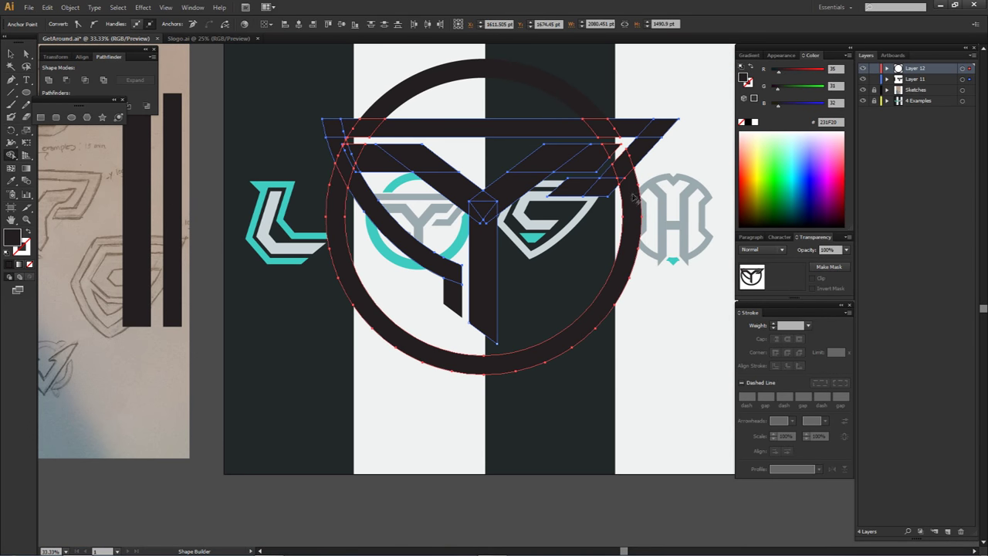
# - Scale the lower ring section up to about 2055 by 1376 pt and the upper arc down to about 1171 by 283 pt, around their centres
pyautogui.press('a')
pyautogui.click(636, 202)
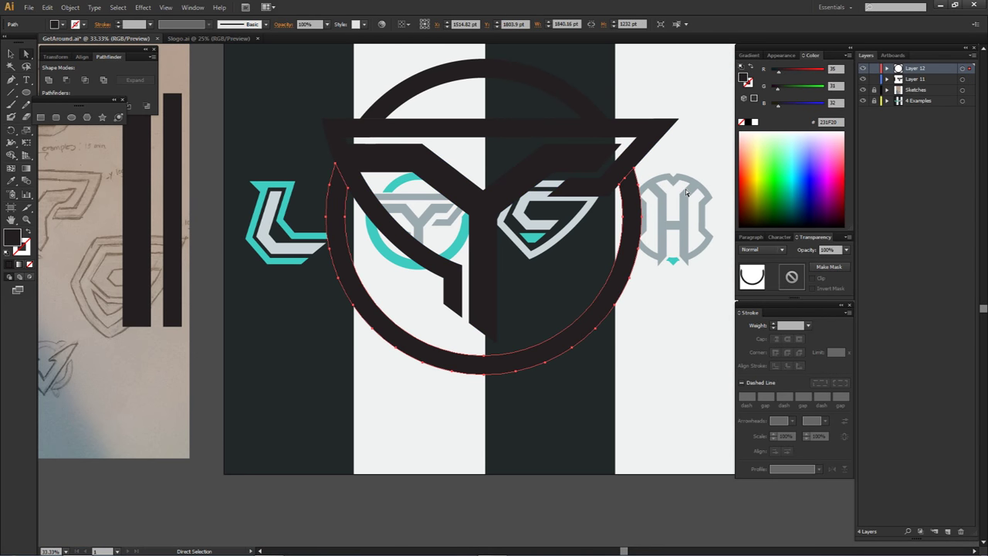
pyautogui.press('v')
pyautogui.moveTo(642, 162); pyautogui.dragTo(682, 155)
pyautogui.press('a')
pyautogui.click(685, 155)
pyautogui.moveTo(472, 120); pyautogui.dragTo(584, 65)
pyautogui.moveTo(606, 133); pyautogui.dragTo(581, 150)
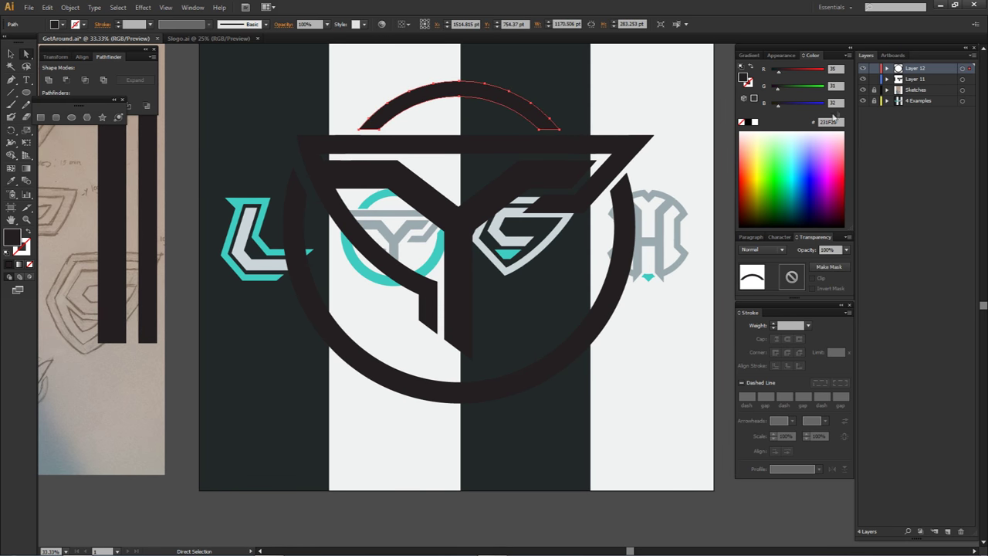
# - Hide the 4 Examples layer and inspect the gap between the ring's left end and the curve
pyautogui.click(862, 101)
pyautogui.moveTo(656, 164); pyautogui.dragTo(644, 181)
pyautogui.click(644, 180)
pyautogui.moveTo(638, 233)
pyautogui.mouseDown()
pyautogui.moveTo(521, 317)
pyautogui.moveTo(509, 221)
pyautogui.moveTo(525, 258)
pyautogui.mouseUp()
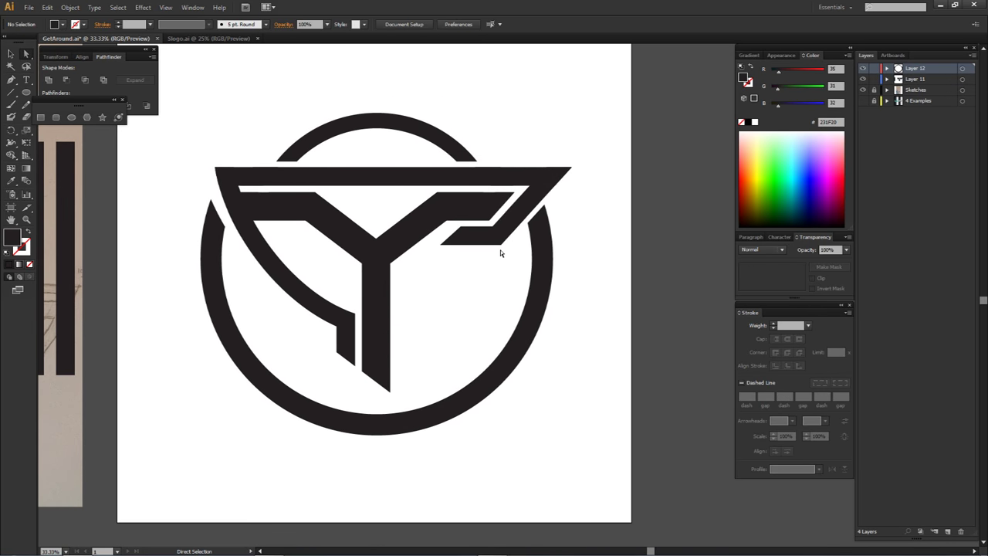
pyautogui.scroll(5, 183, 205)
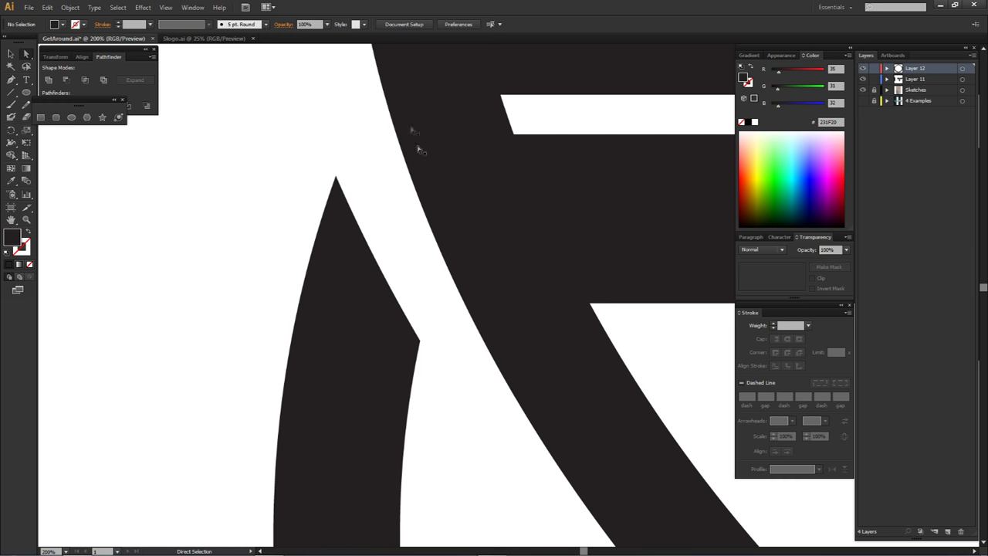
pyautogui.scroll(-2, 422, 216)
pyautogui.moveTo(501, 230); pyautogui.dragTo(338, 114)
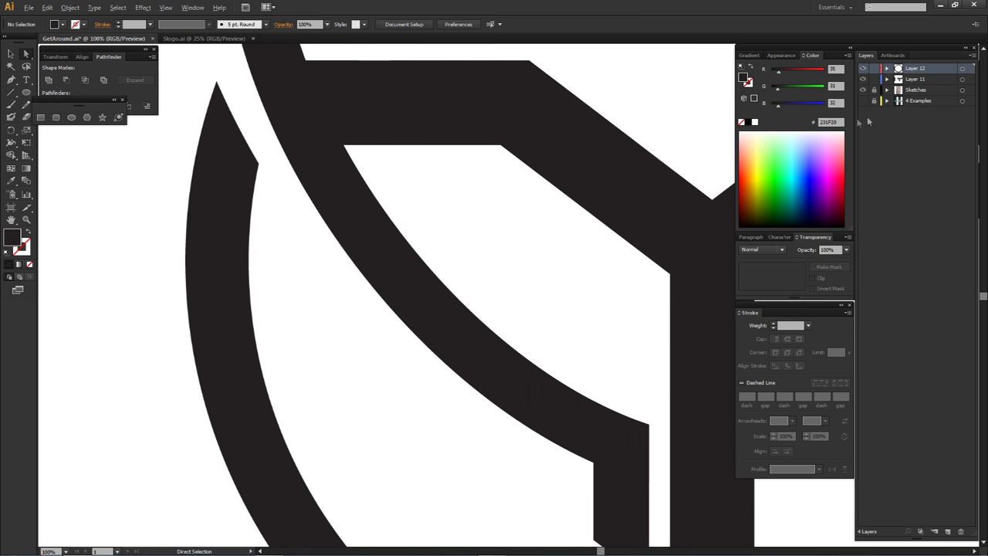
# - Duplicate the curve's compound path within Layer 11 and lock the original underneath
pyautogui.hotkey('ctrl', '-')
pyautogui.click(887, 78)
pyautogui.click(506, 192)
pyautogui.click(937, 90)
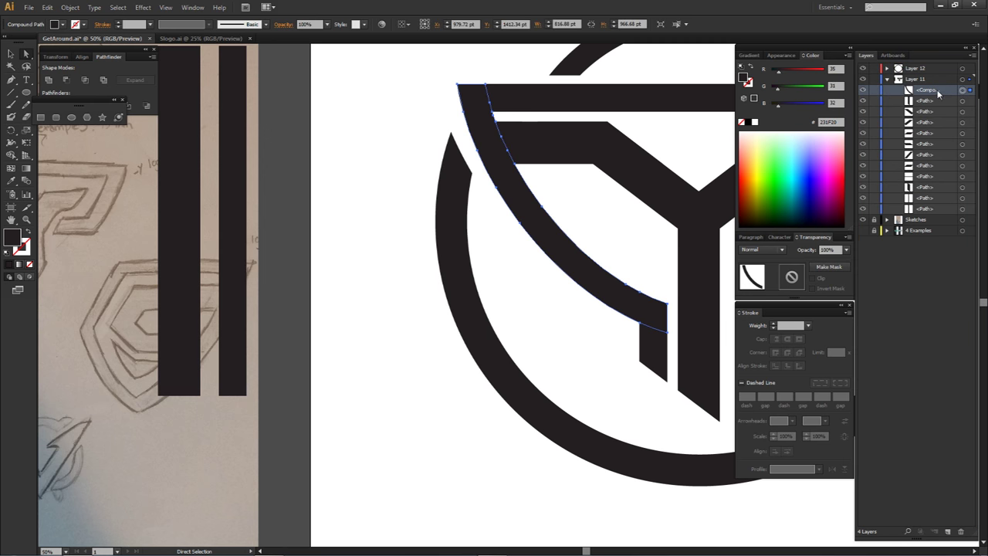
pyautogui.moveTo(951, 513); pyautogui.dragTo(925, 90)
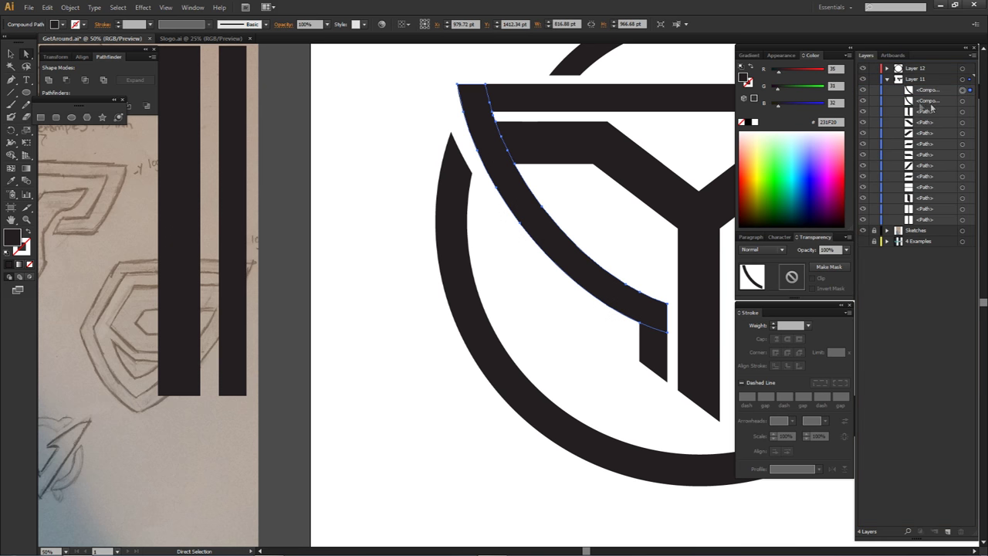
pyautogui.click(920, 103)
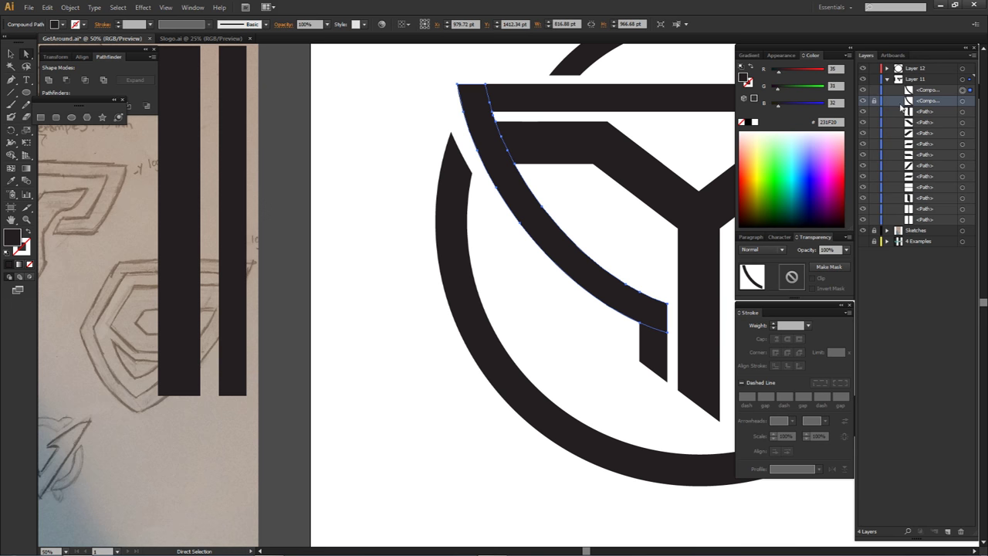
# - Give the curve's copy no fill and a 70 pt stroke aligned outside, and expand its appearance
pyautogui.hotkey('shift', 'x')
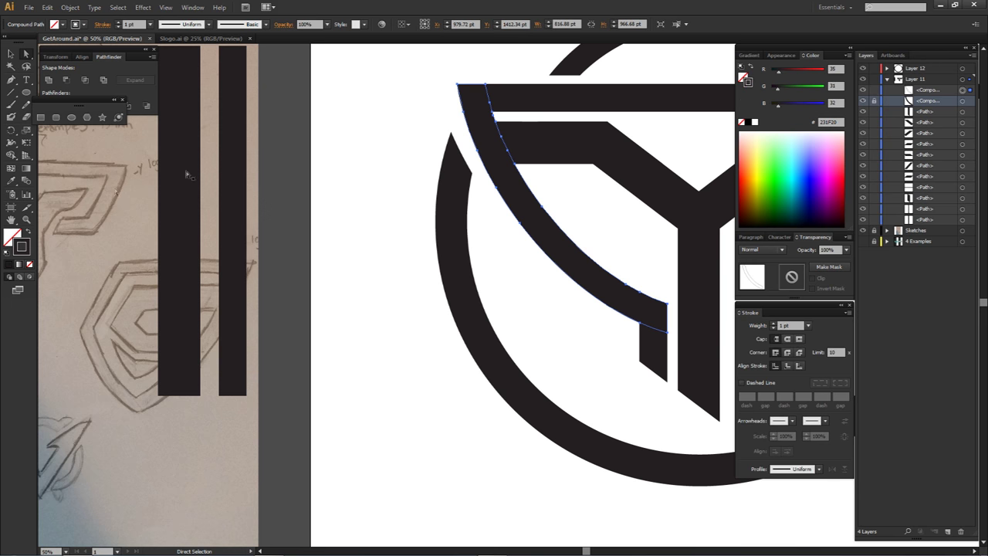
pyautogui.click(799, 368)
pyautogui.click(773, 324)
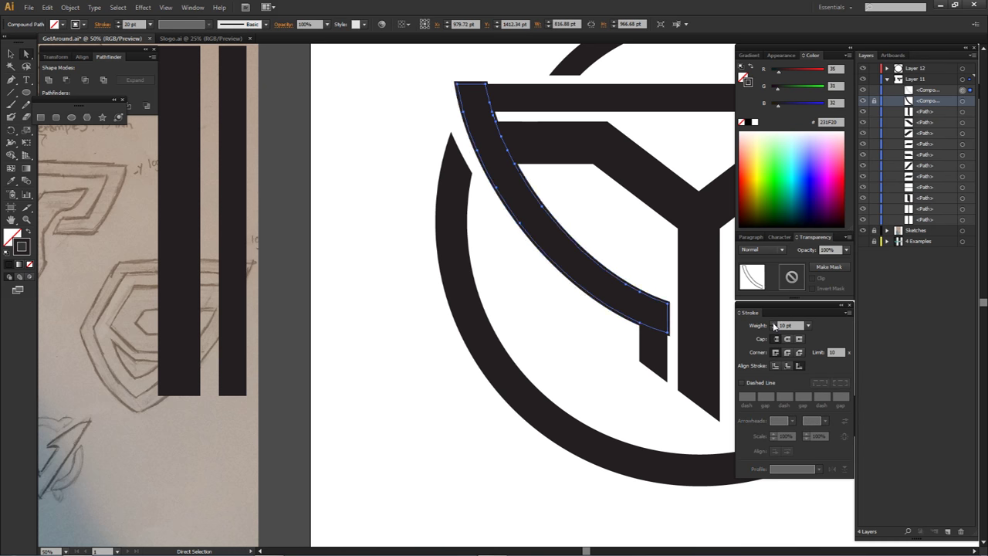
pyautogui.click(774, 323)
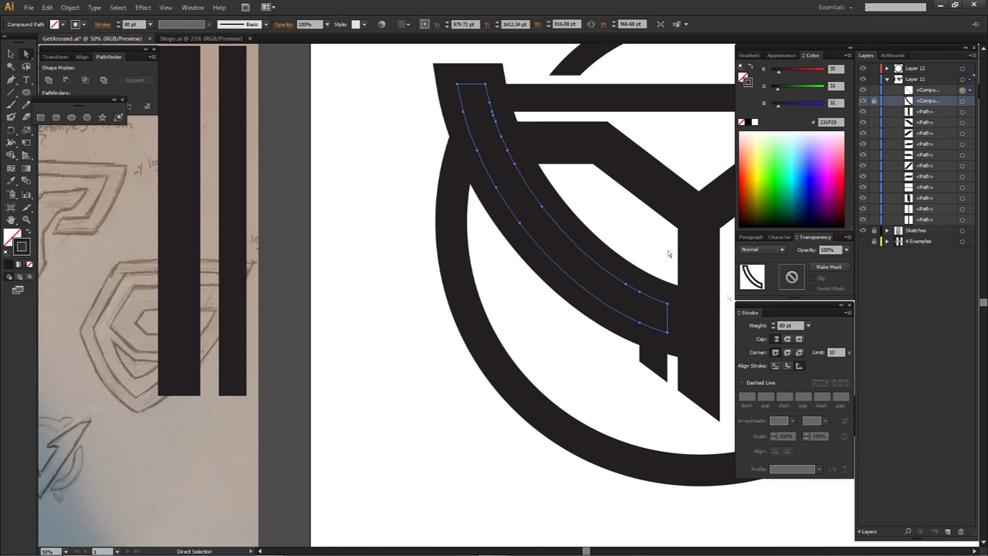
pyautogui.click(784, 326)
pyautogui.write('70')
pyautogui.press('Return')
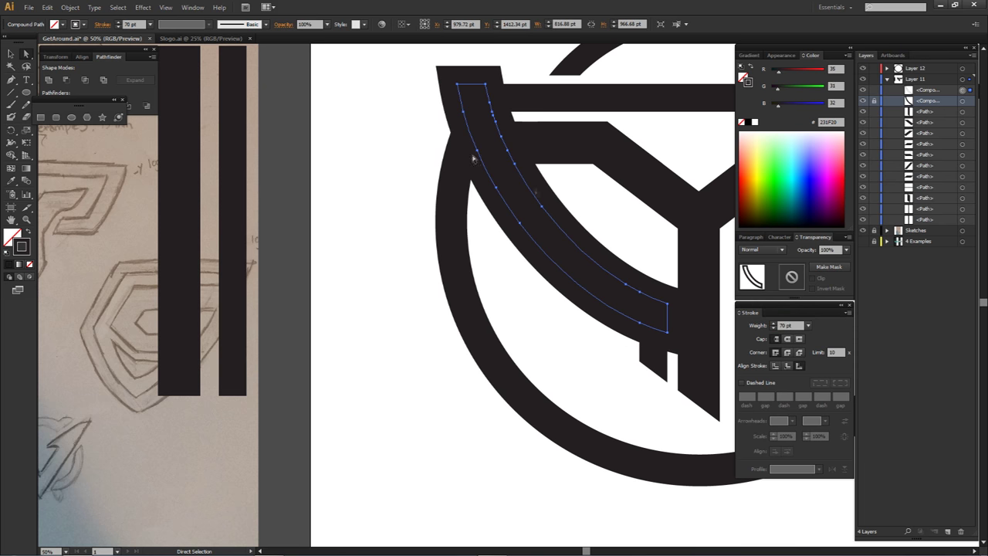
pyautogui.click(69, 7)
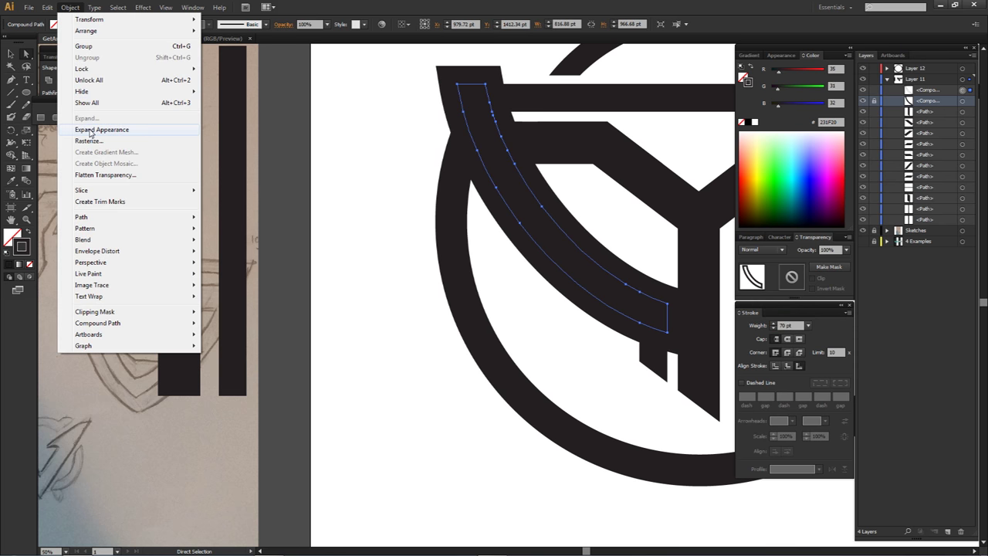
pyautogui.click(90, 130)
# - Select the expanded curve copy with the lower ring and trim the ring's left end along the copy's edge using the Shape Builder
pyautogui.click(479, 221)
pyautogui.click(458, 190)
pyautogui.keyDown('shift'); pyautogui.click(482, 198); pyautogui.keyUp('shift')
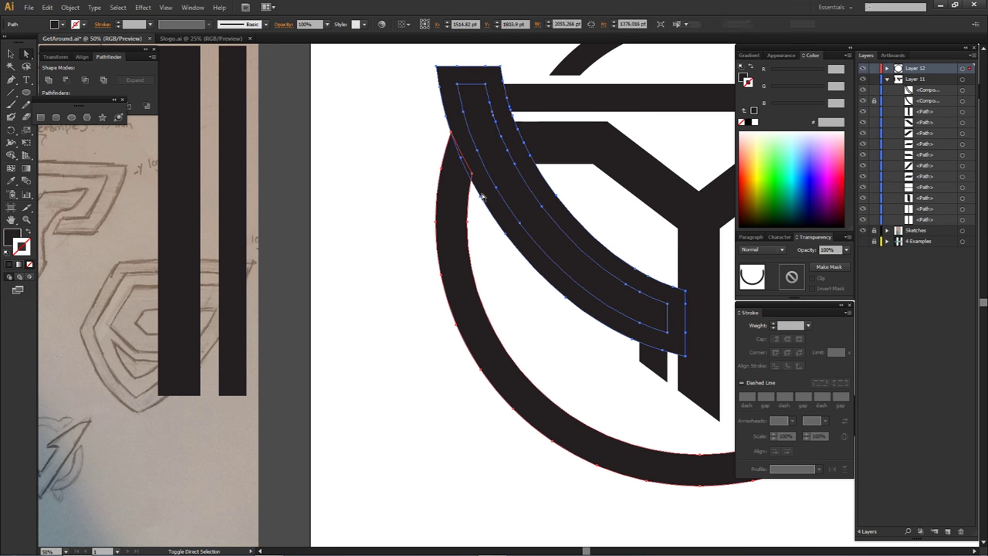
pyautogui.hotkey('shift', 'm')
pyautogui.scroll(4, 480, 199)
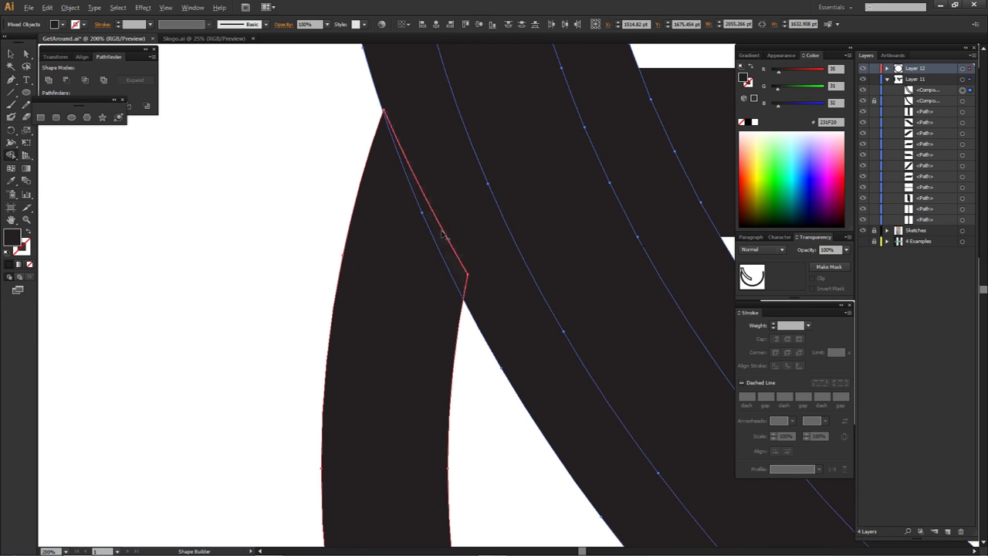
pyautogui.scroll(-3, 444, 236)
# - Delete the expanded curve copy from Layer 11 and unlock the original curve
pyautogui.press('a')
pyautogui.moveTo(926, 90); pyautogui.dragTo(952, 506)
pyautogui.click(959, 530)
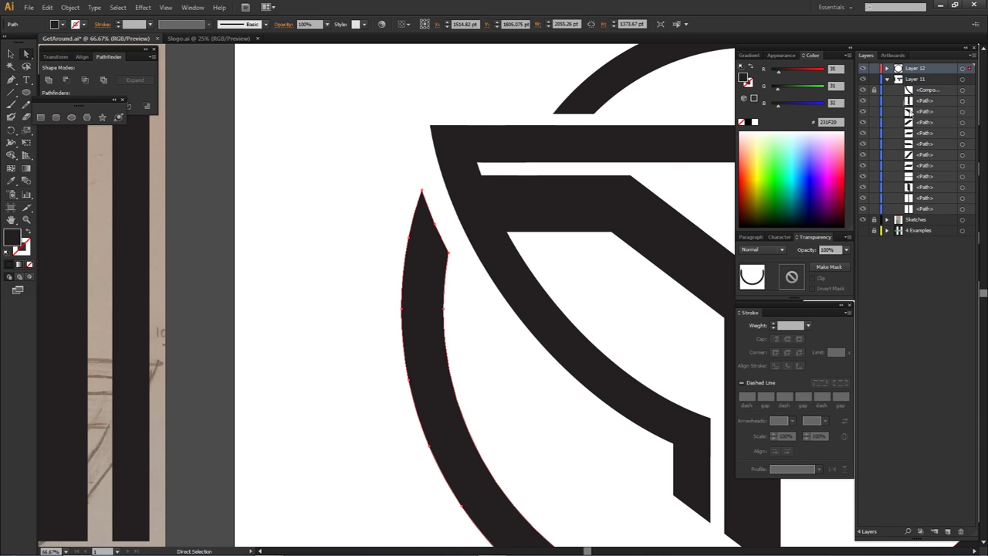
pyautogui.click(535, 286)
pyautogui.click(440, 155)
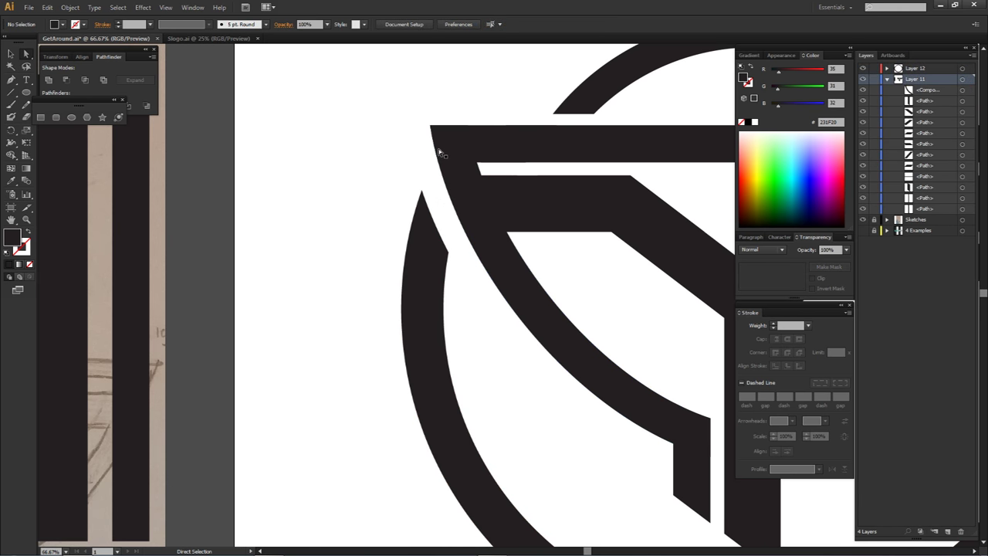
# - Duplicate the frame's slanted right bar within Layer 11 and lock the original underneath
pyautogui.scroll(-2, 513, 287)
pyautogui.moveTo(651, 298); pyautogui.dragTo(340, 286)
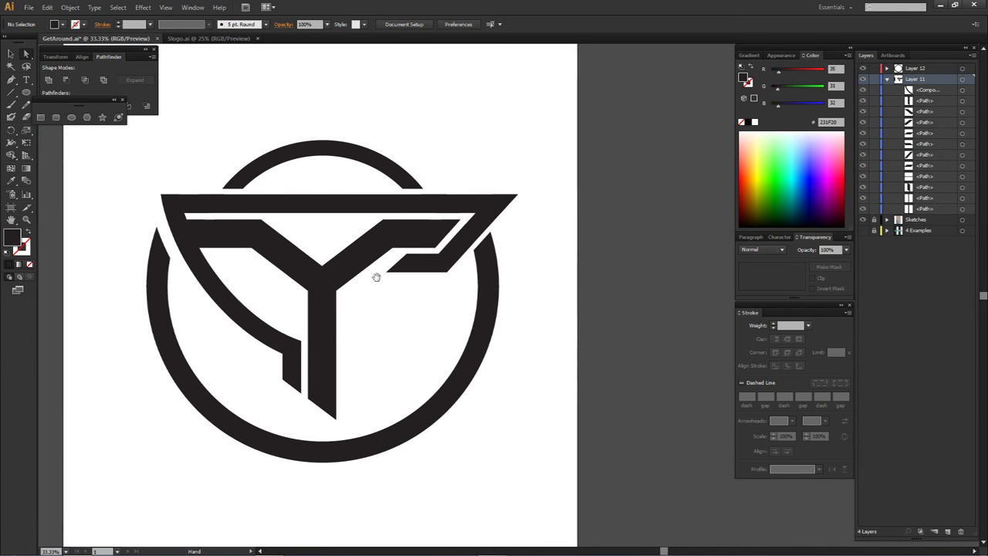
pyautogui.click(478, 246)
pyautogui.click(531, 240)
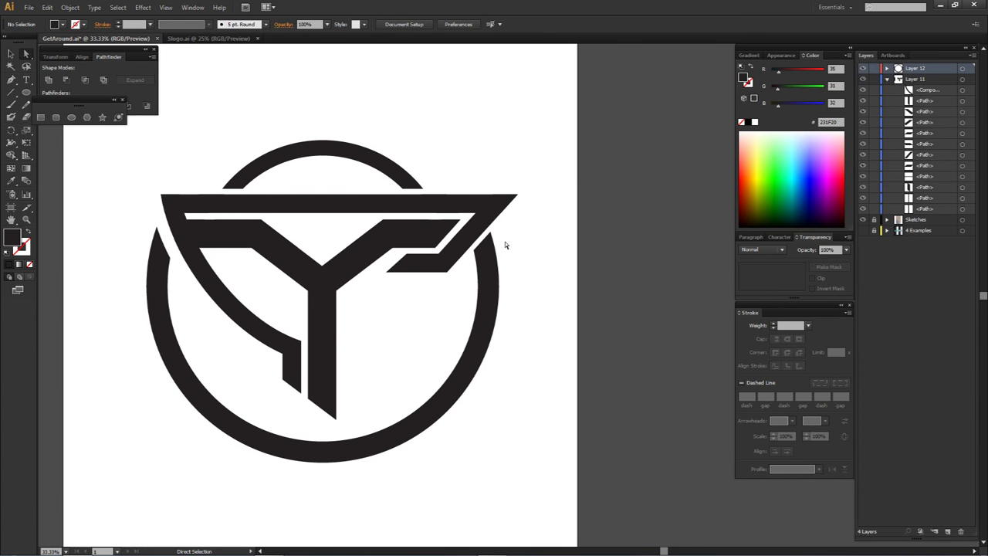
pyautogui.scroll(-2, 579, 243)
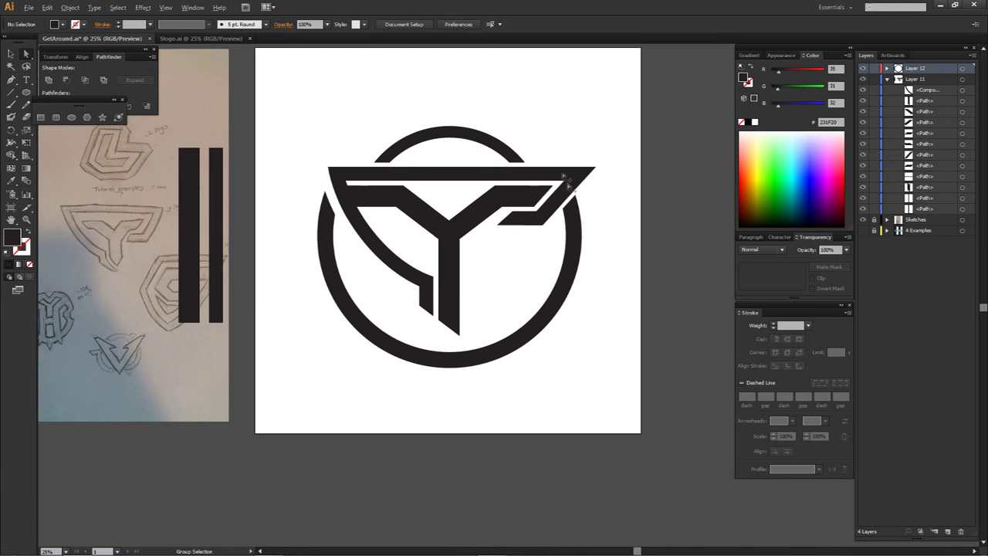
pyautogui.scroll(2, 569, 187)
pyautogui.click(578, 202)
pyautogui.moveTo(938, 154); pyautogui.dragTo(930, 151)
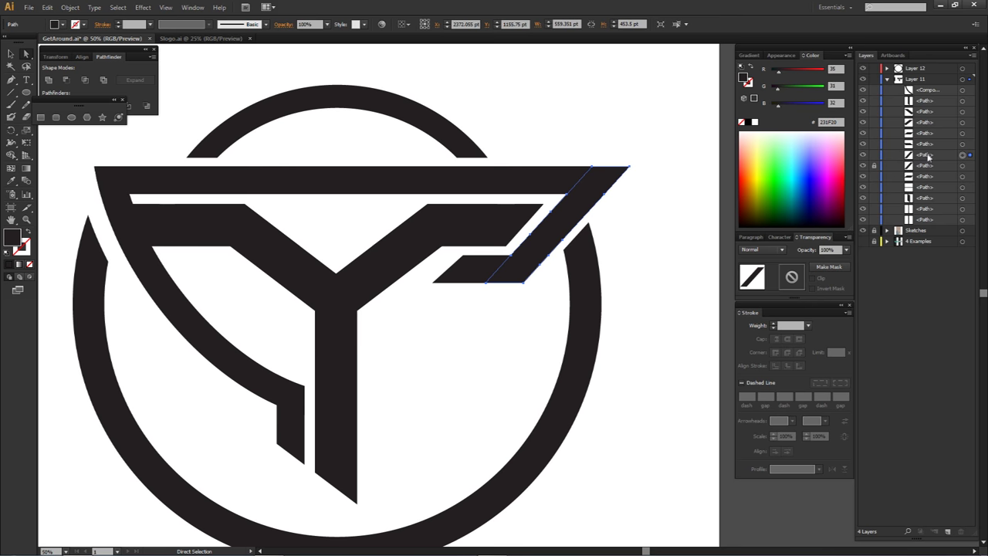
pyautogui.click(928, 155)
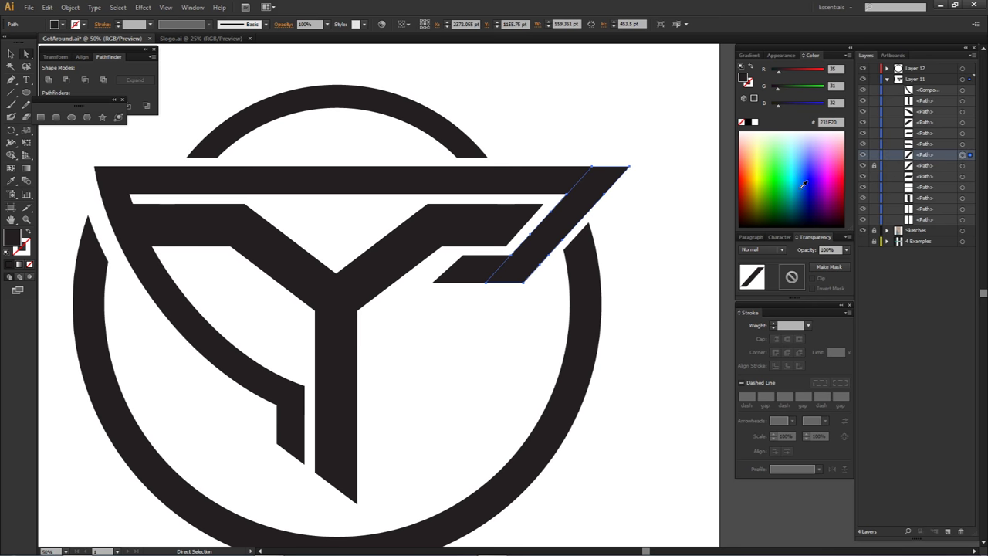
# - Give the slanted bar's copy no fill and a 70 pt stroke aligned outside, and expand its appearance
pyautogui.hotkey('shift', 'x')
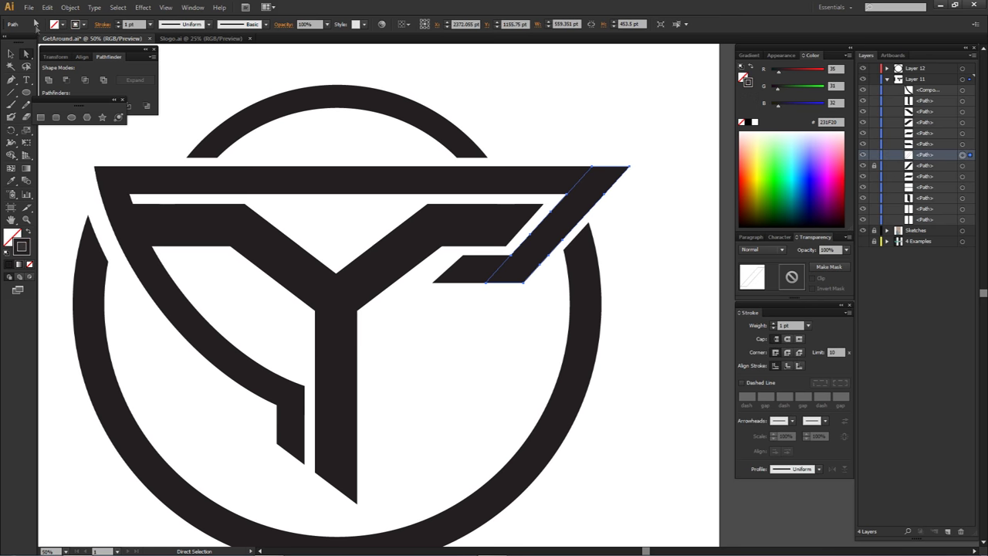
pyautogui.click(801, 325)
pyautogui.write('70')
pyautogui.press('Return')
pyautogui.click(799, 366)
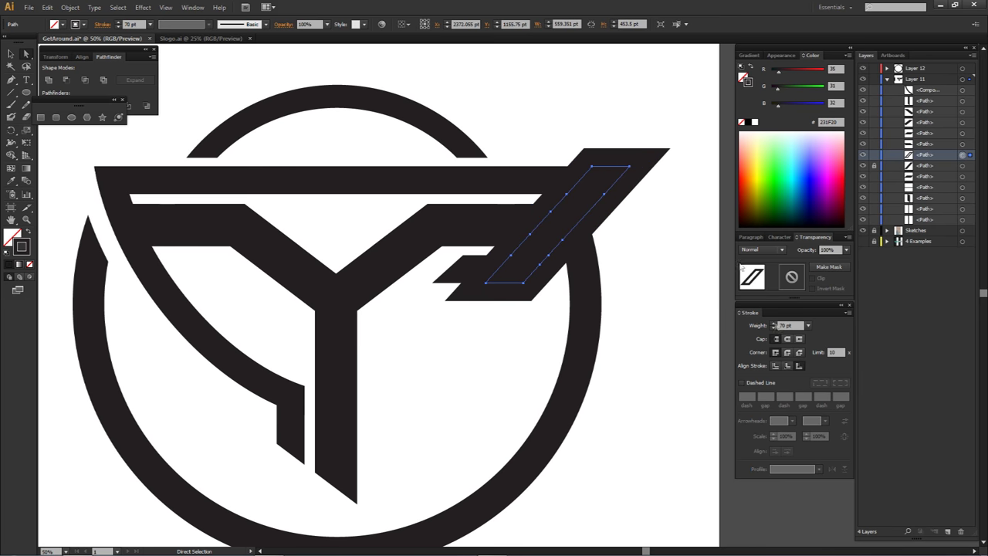
pyautogui.click(70, 7)
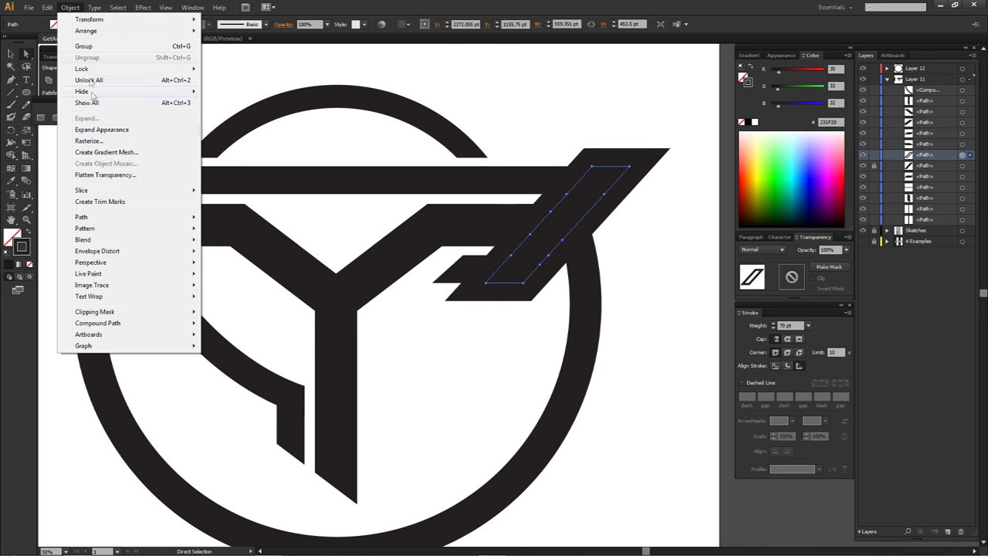
pyautogui.click(97, 131)
# - Select the expanded slanted-bar copy with the lower ring and trim the ring's right end along the copy's edge using the Shape Builder
pyautogui.keyDown('shift'); pyautogui.click(590, 263); pyautogui.keyUp('shift')
pyautogui.hotkey('shift', 'm')
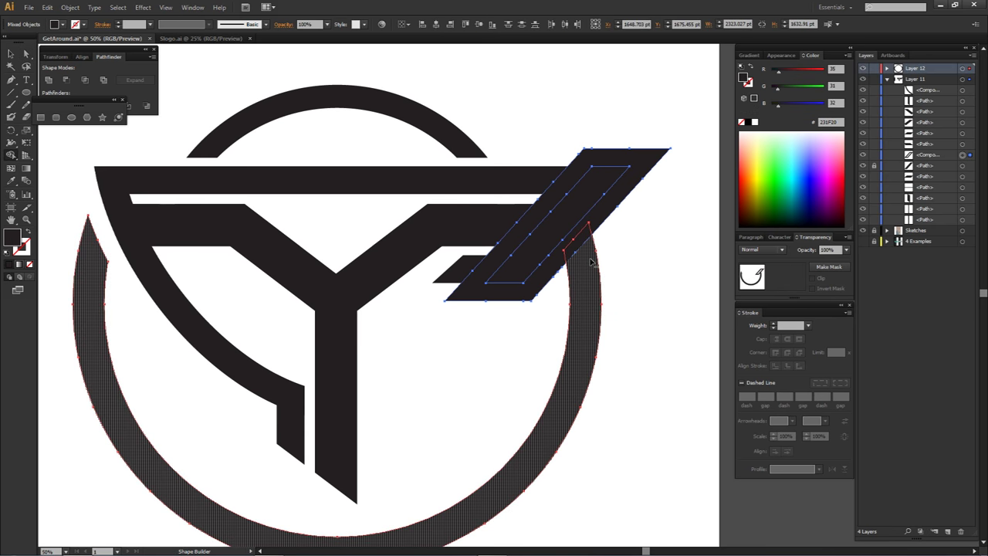
pyautogui.keyDown('alt'); pyautogui.click(584, 243); pyautogui.keyUp('alt')
pyautogui.press('a')
pyautogui.hotkey('ctrl', 'shift', 'a')
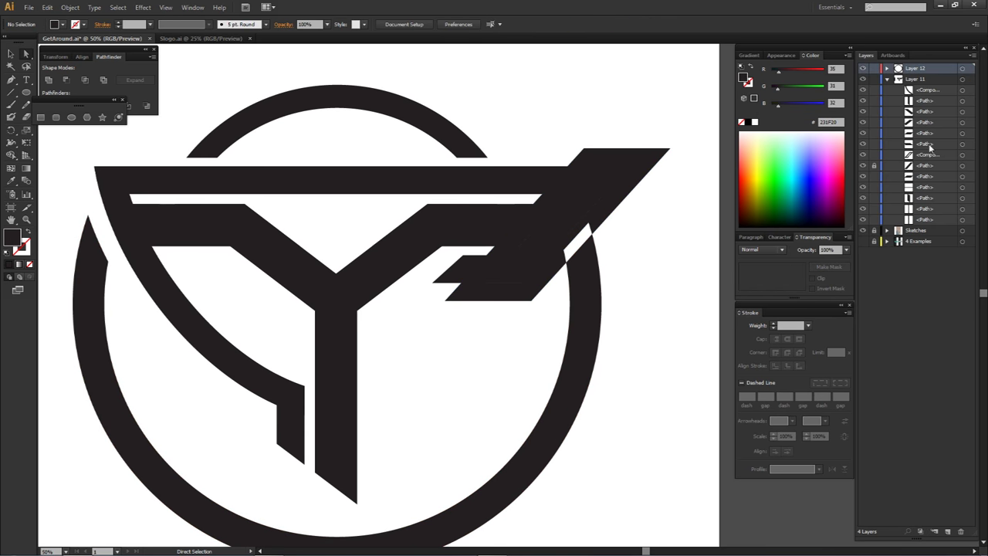
# - Delete the expanded slanted-bar copy from Layer 11 and unlock the original slanted bar
pyautogui.click(927, 164)
pyautogui.moveTo(927, 158); pyautogui.dragTo(961, 531)
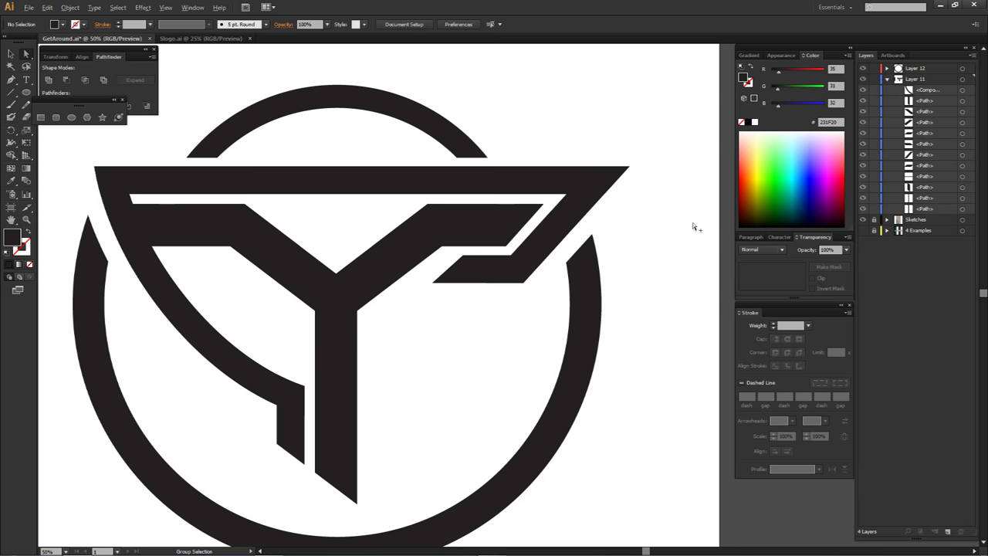
pyautogui.scroll(-1, 692, 222)
pyautogui.moveTo(552, 203); pyautogui.dragTo(477, 144)
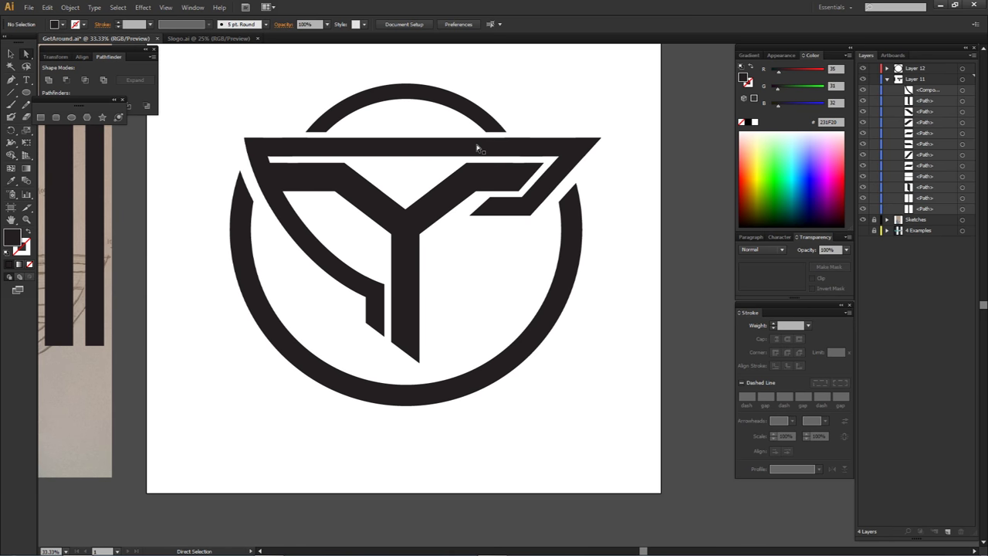
pyautogui.scroll(-1, 478, 145)
pyautogui.moveTo(484, 166); pyautogui.dragTo(516, 249)
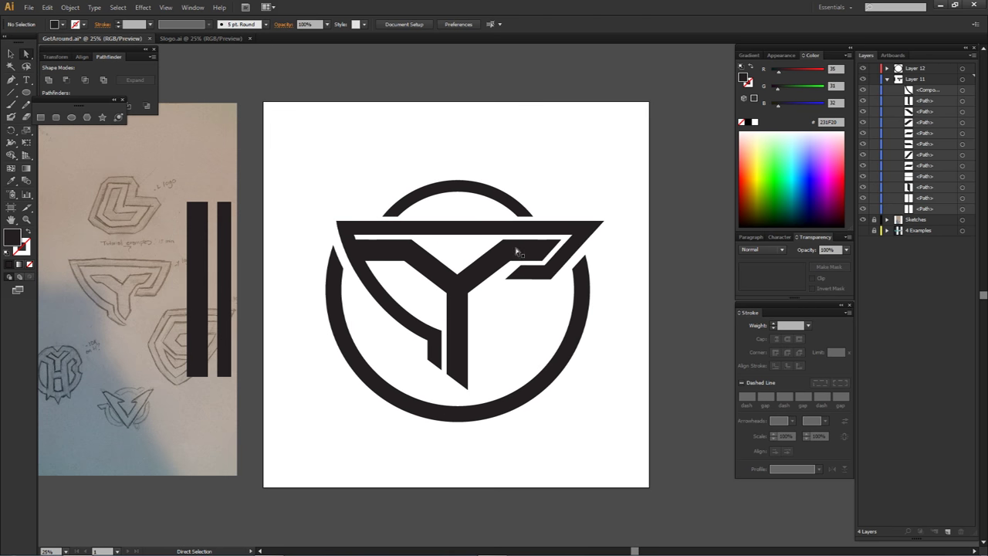
# - Enlarge the ring's upper arc, keeping an even gap above the frame's top bar
pyautogui.click(458, 203)
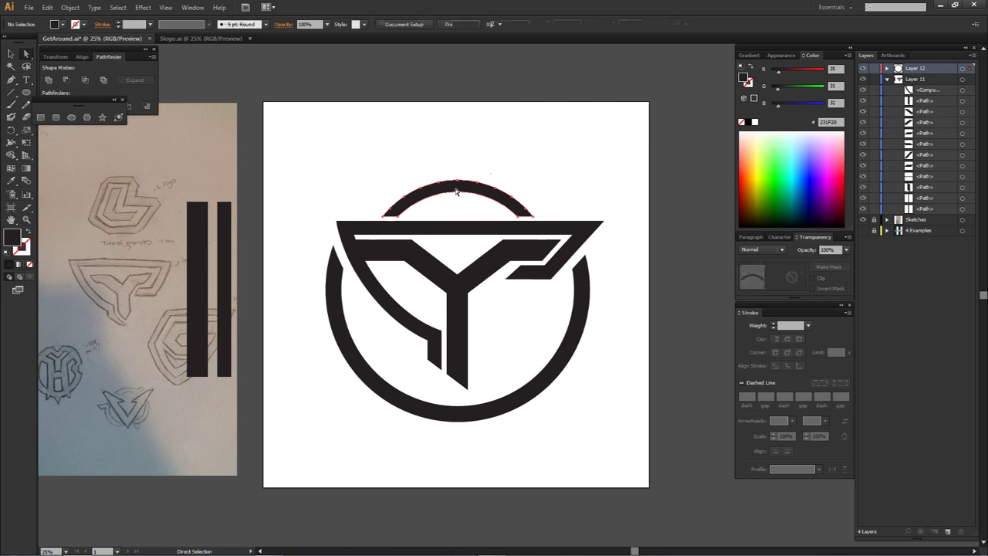
pyautogui.moveTo(550, 174); pyautogui.dragTo(553, 173)
pyautogui.moveTo(514, 201)
pyautogui.mouseDown()
pyautogui.moveTo(562, 163)
pyautogui.moveTo(539, 179)
pyautogui.mouseUp()
pyautogui.click(546, 192)
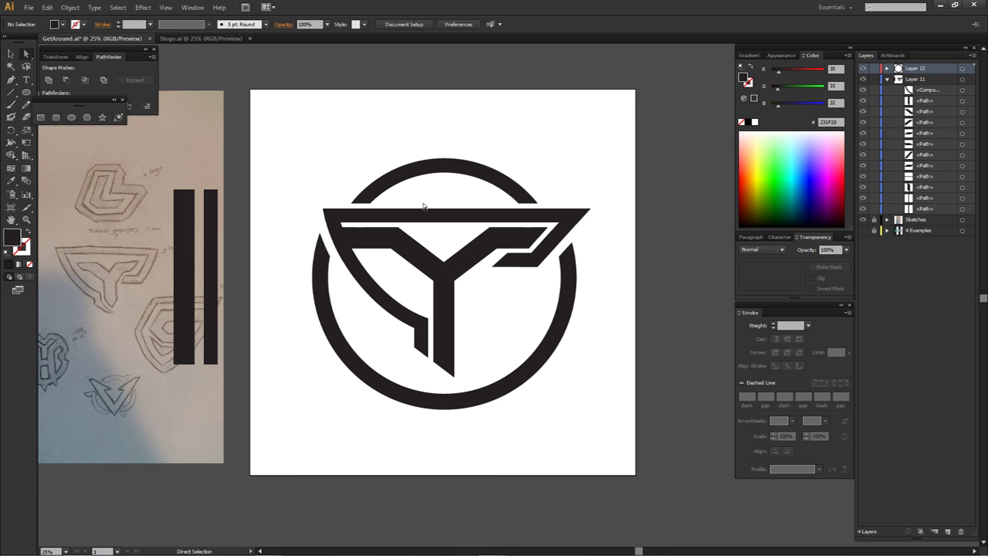
pyautogui.click(382, 216)
pyautogui.keyDown('shift'); pyautogui.click(349, 262); pyautogui.keyUp('shift')
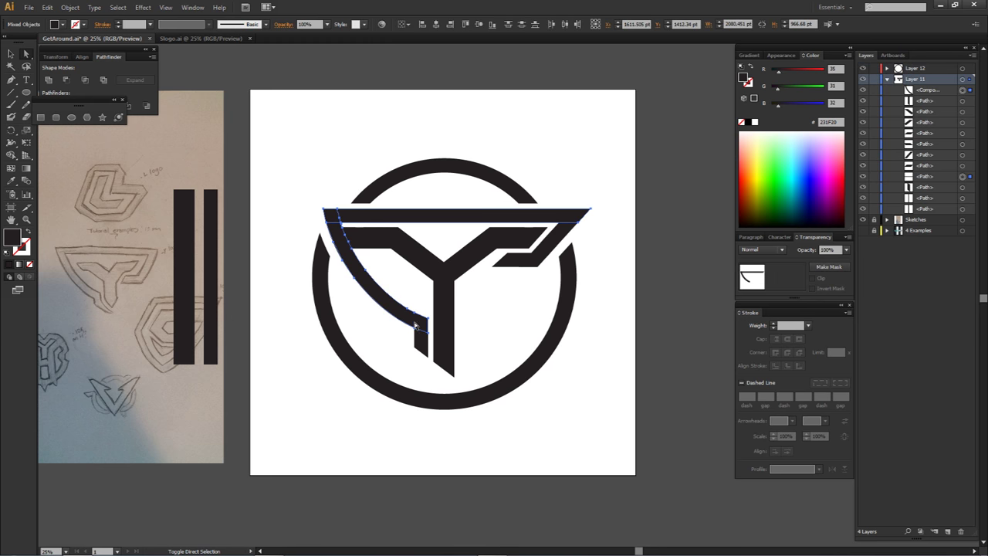
pyautogui.moveTo(415, 326); pyautogui.dragTo(405, 263)
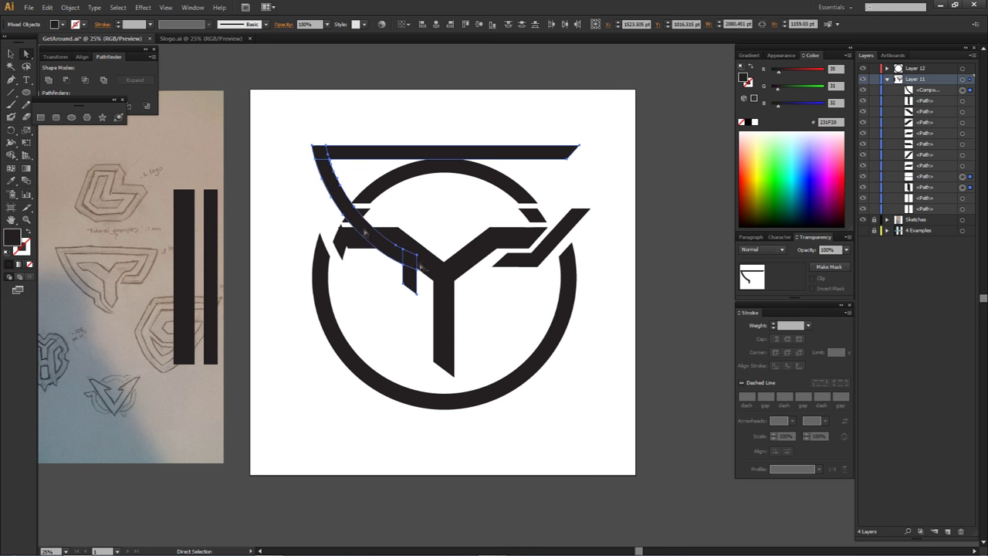
pyautogui.hotkey('ctrl', 'z')
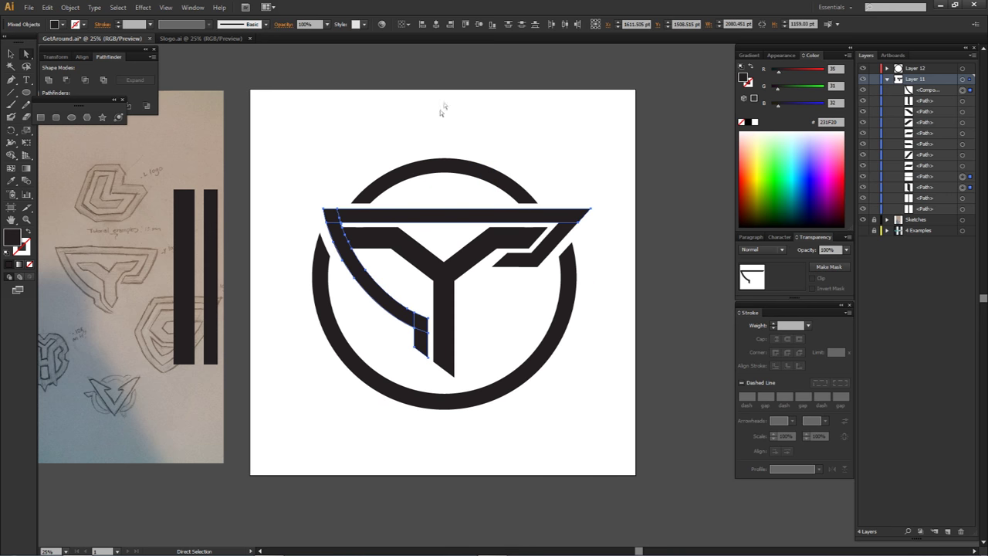
pyautogui.keyDown('shift'); pyautogui.click(560, 241); pyautogui.keyUp('shift')
pyautogui.press('v')
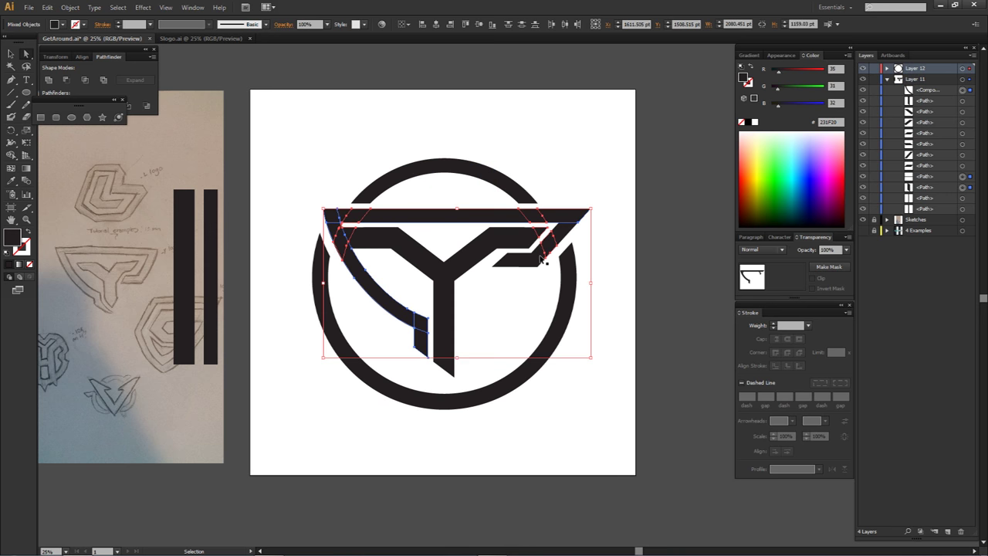
pyautogui.press('a')
pyautogui.click(546, 244)
pyautogui.click(550, 240)
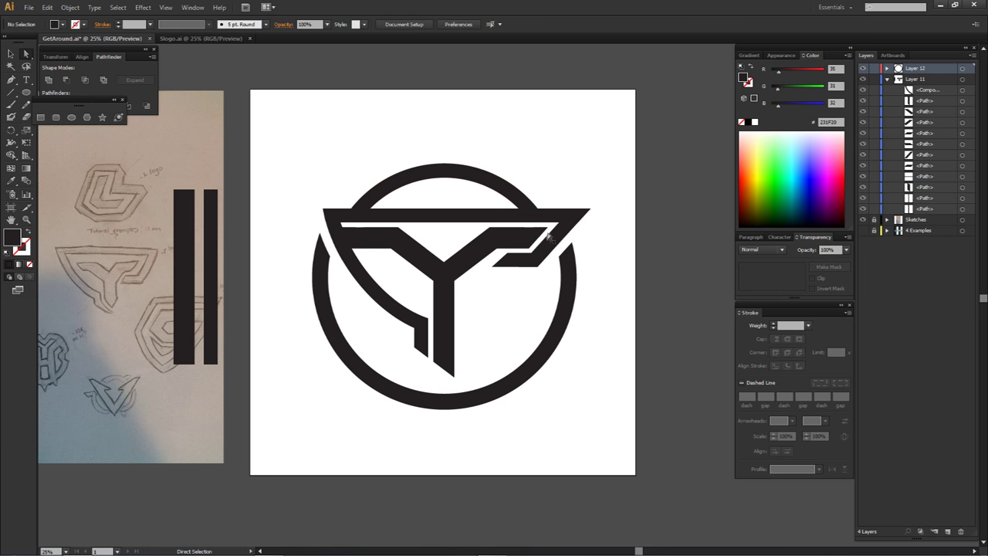
# - Select the frame's top bar, curve, short stem, slanted bar and hook piece and unite them into one path with the Pathfinder
pyautogui.click(550, 228)
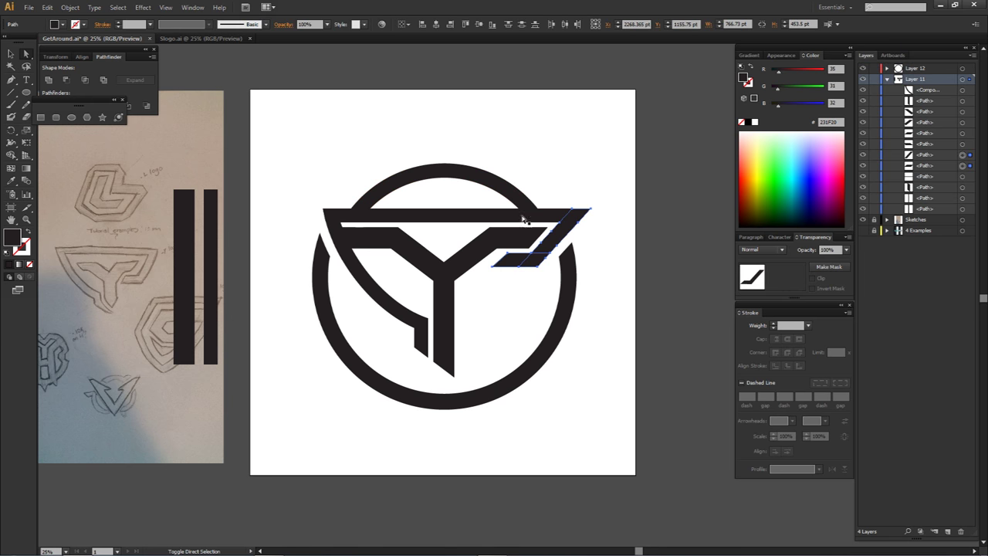
pyautogui.keyDown('shift'); pyautogui.click(355, 271); pyautogui.keyUp('shift')
pyautogui.keyDown('shift'); pyautogui.click(421, 339); pyautogui.keyUp('shift')
pyautogui.moveTo(404, 315); pyautogui.dragTo(481, 159)
pyautogui.hotkey('ctrl', 'z')
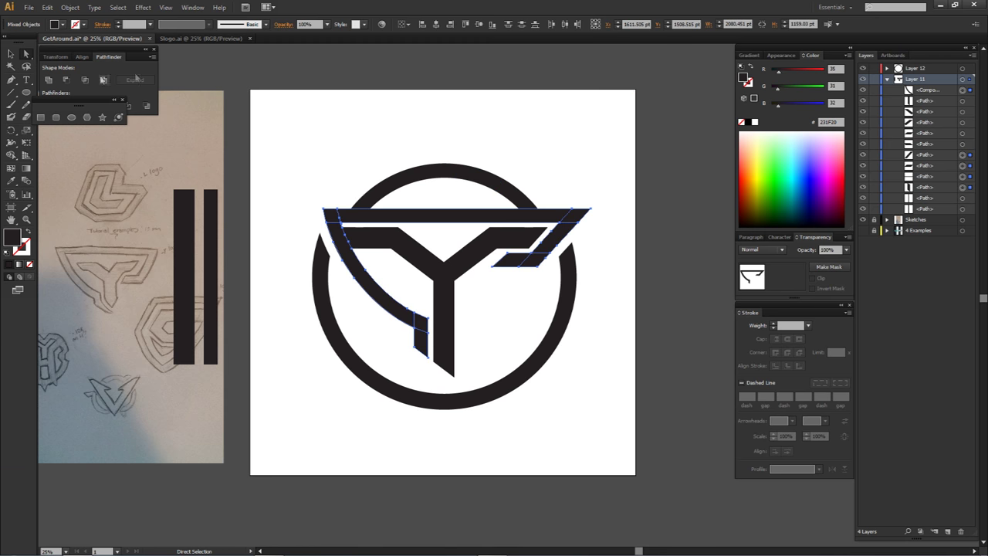
pyautogui.moveTo(105, 51); pyautogui.dragTo(150, 61)
pyautogui.click(192, 7)
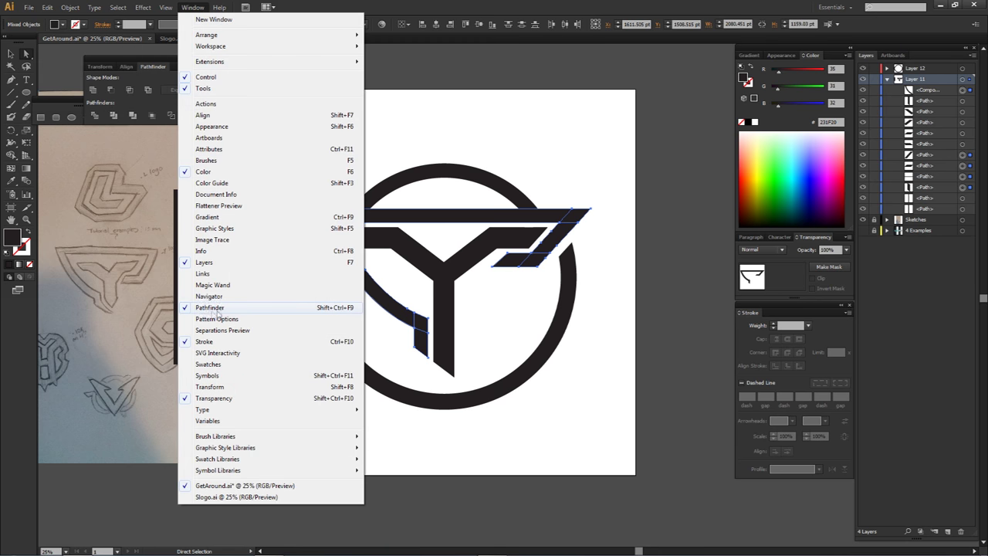
pyautogui.click(113, 56)
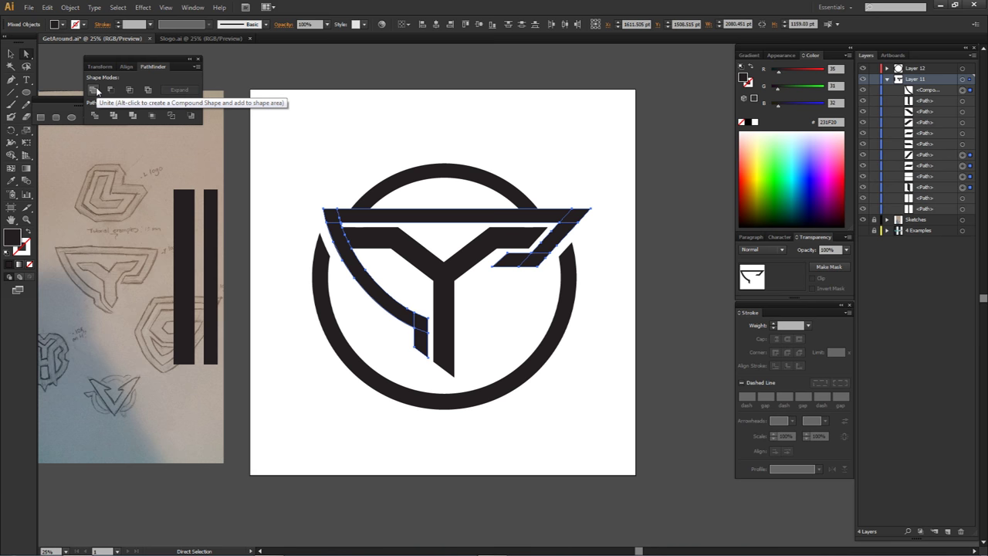
pyautogui.click(95, 90)
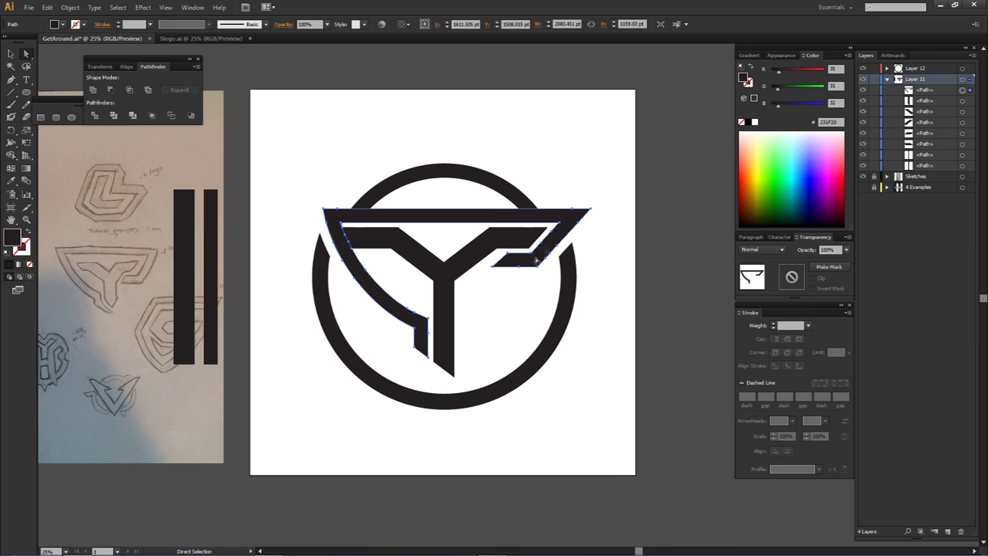
pyautogui.click(427, 191)
pyautogui.moveTo(422, 213); pyautogui.dragTo(412, 109)
pyautogui.hotkey('ctrl', 'z')
pyautogui.moveTo(416, 213); pyautogui.dragTo(464, 83)
pyautogui.hotkey('ctrl', 'z')
pyautogui.moveTo(428, 216); pyautogui.dragTo(493, 92)
pyautogui.hotkey('ctrl', 'z')
# - Delete the leftover ring pieces behind the frame and nudge the upper arc up to leave a gap above the top bar
pyautogui.press('a')
pyautogui.click(452, 192)
pyautogui.click(336, 252)
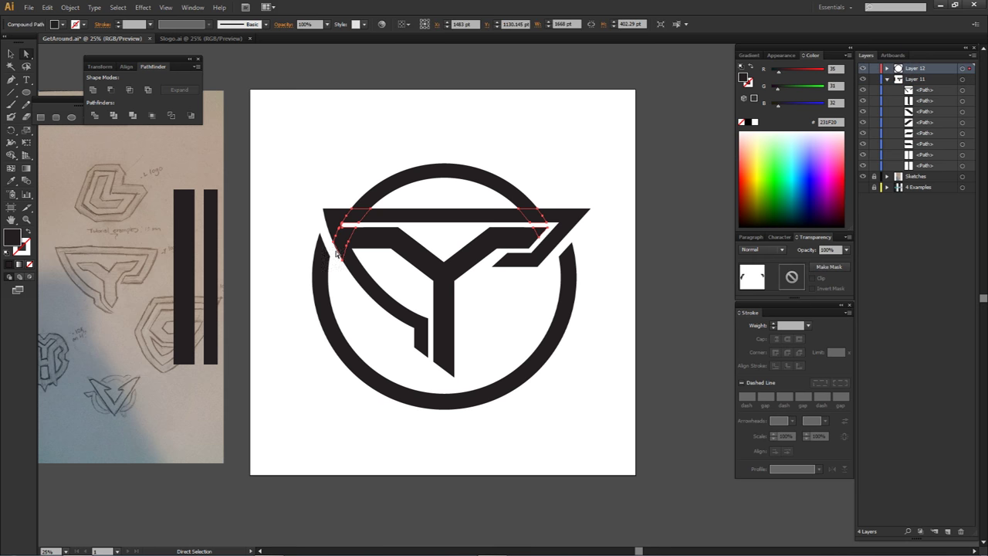
pyautogui.hotkey('ctrl', 'shift', 'a')
pyautogui.click(450, 170)
pyautogui.click(526, 182)
pyautogui.moveTo(482, 179); pyautogui.dragTo(483, 176)
pyautogui.click(526, 165)
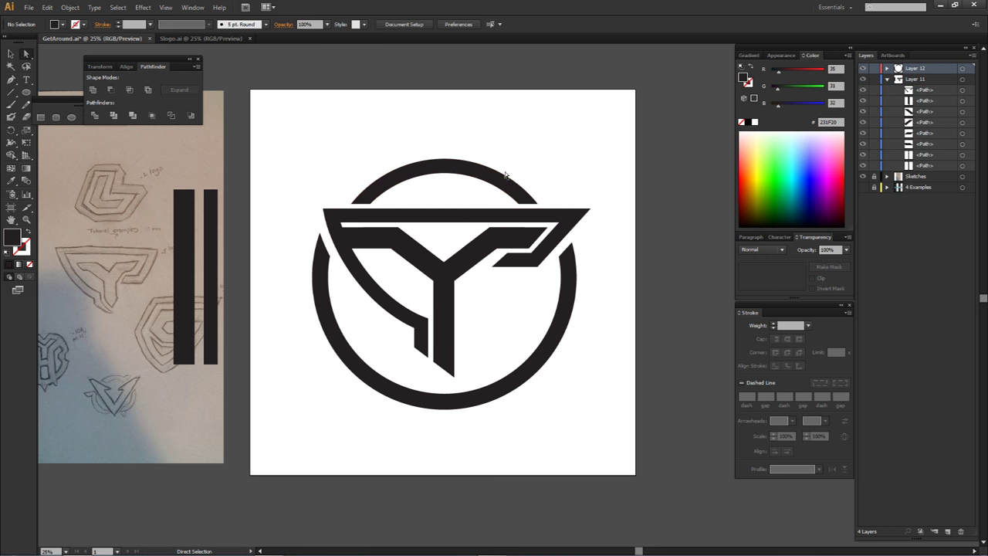
pyautogui.moveTo(560, 165); pyautogui.dragTo(525, 183)
# - Select the outer frame together with the Y's arms and stem and unite them into a single path
pyautogui.click(433, 235)
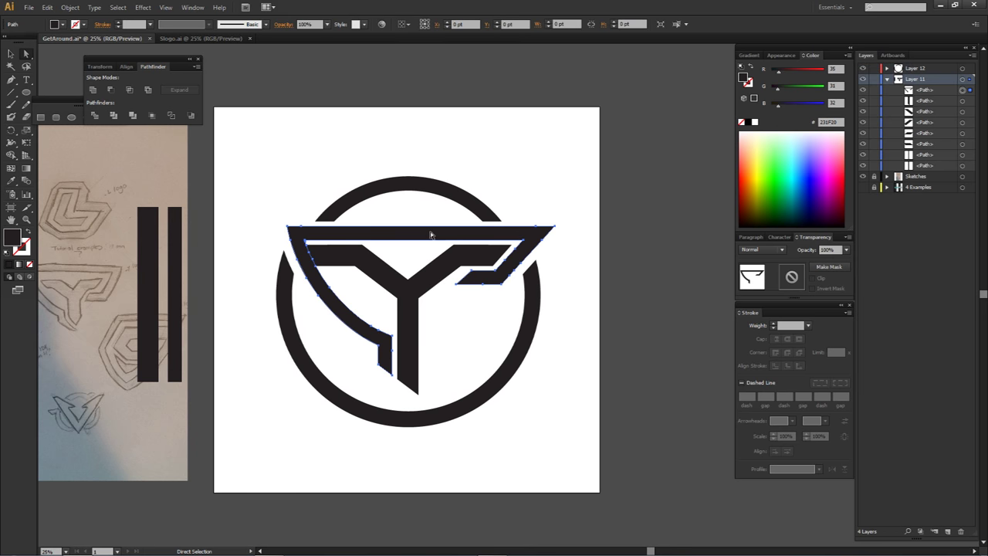
pyautogui.keyDown('shift'); pyautogui.click(347, 259); pyautogui.keyUp('shift')
pyautogui.keyDown('shift'); pyautogui.click(323, 259); pyautogui.keyUp('shift')
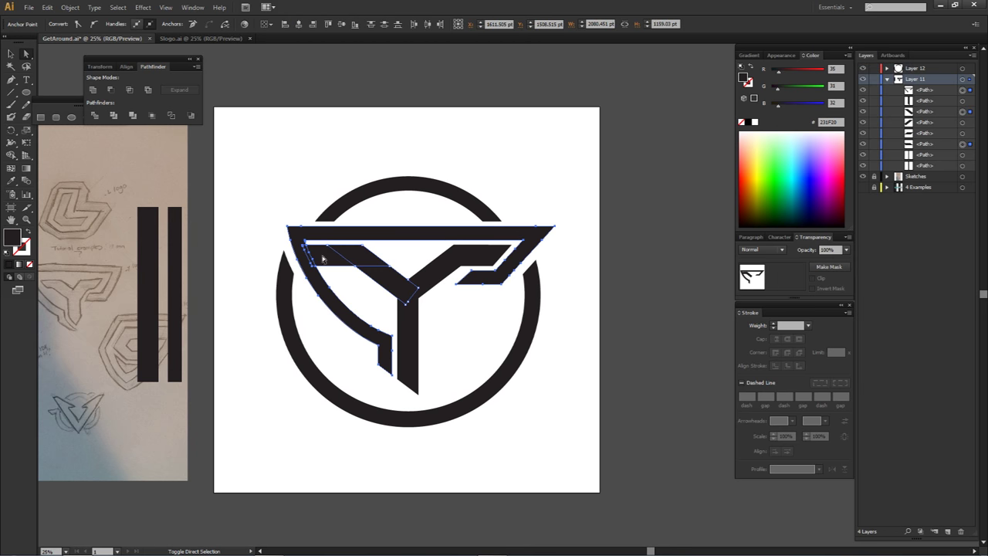
pyautogui.keyDown('shift'); pyautogui.click(402, 325); pyautogui.keyUp('shift')
pyautogui.keyDown('shift'); pyautogui.click(441, 273); pyautogui.keyUp('shift')
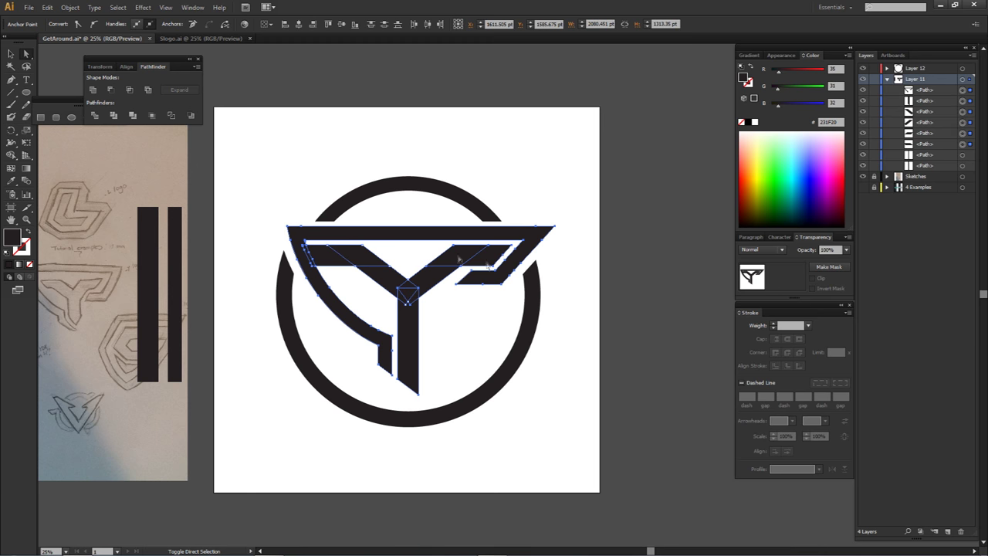
pyautogui.click(94, 90)
pyautogui.moveTo(423, 293); pyautogui.dragTo(476, 163)
pyautogui.hotkey('ctrl', 'z')
# - Fill the united winged Y with a muted grey-blue
pyautogui.keyDown('shift'); pyautogui.click(414, 185); pyautogui.keyUp('shift')
pyautogui.click(525, 315)
pyautogui.click(481, 236)
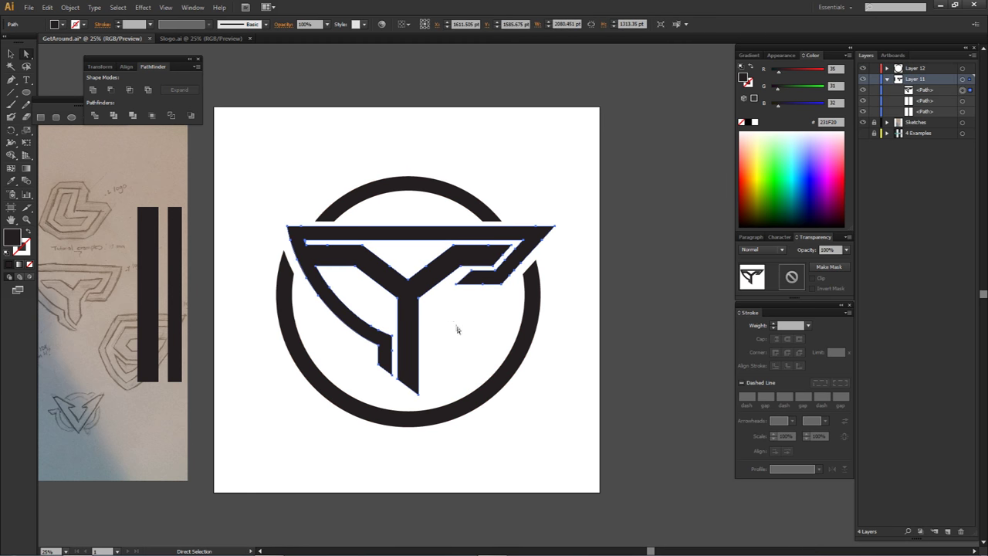
pyautogui.doubleClick(13, 238)
pyautogui.moveTo(587, 202); pyautogui.dragTo(601, 167)
pyautogui.click(724, 216)
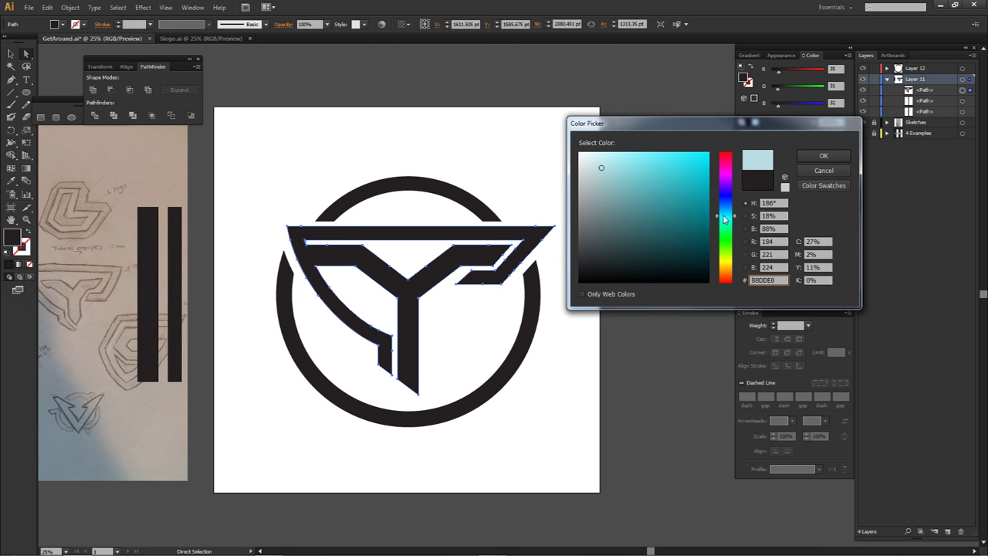
pyautogui.moveTo(724, 216); pyautogui.dragTo(724, 201)
pyautogui.moveTo(611, 202); pyautogui.dragTo(608, 198)
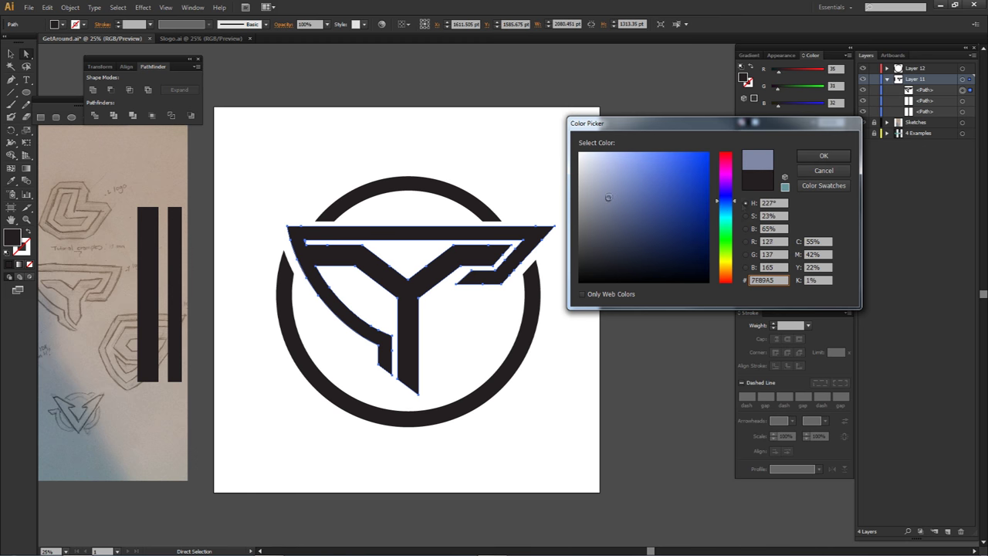
pyautogui.click(727, 197)
pyautogui.click(726, 211)
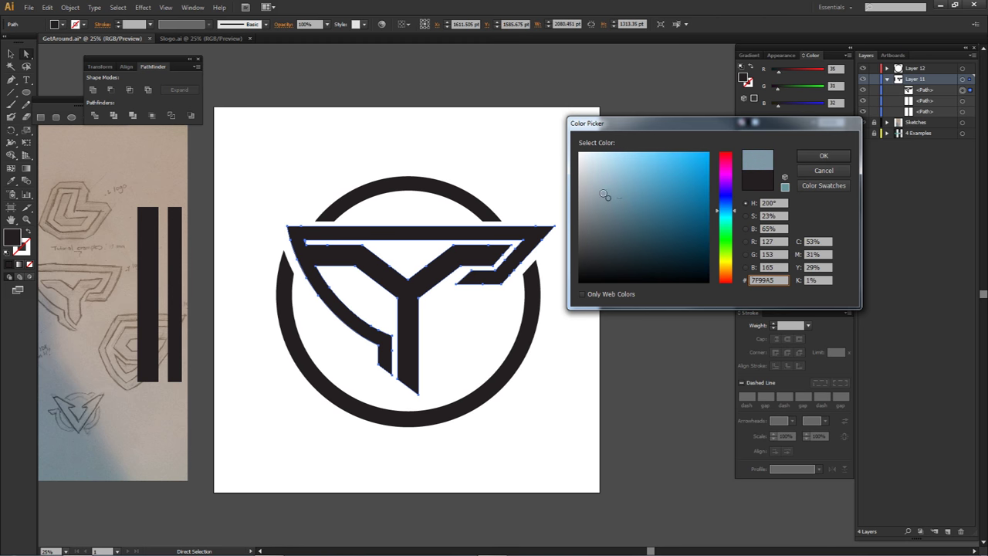
pyautogui.press('Return')
# - Fill the ring's upper arc and lower part with a pinkish red, RGB 229, 51, 102
pyautogui.click(459, 202)
pyautogui.keyDown('shift'); pyautogui.click(530, 304); pyautogui.keyUp('shift')
pyautogui.doubleClick(11, 238)
pyautogui.click(655, 186)
pyautogui.click(681, 165)
pyautogui.click(824, 159)
pyautogui.click(537, 160)
pyautogui.moveTo(536, 202); pyautogui.dragTo(547, 237)
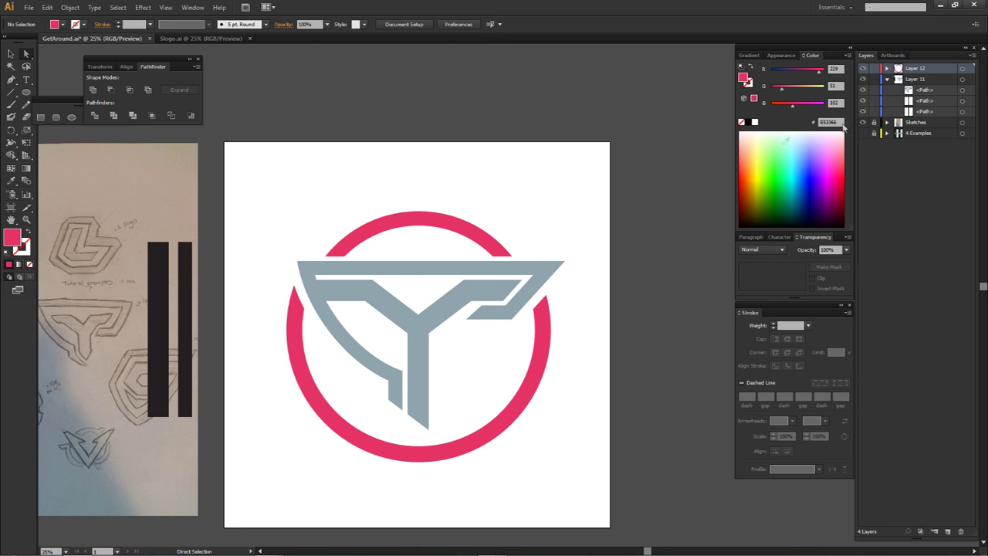
# - Add a new layer above the others and nest the ring and letter layers, Layer 12 and Layer 11, inside it
pyautogui.click(887, 79)
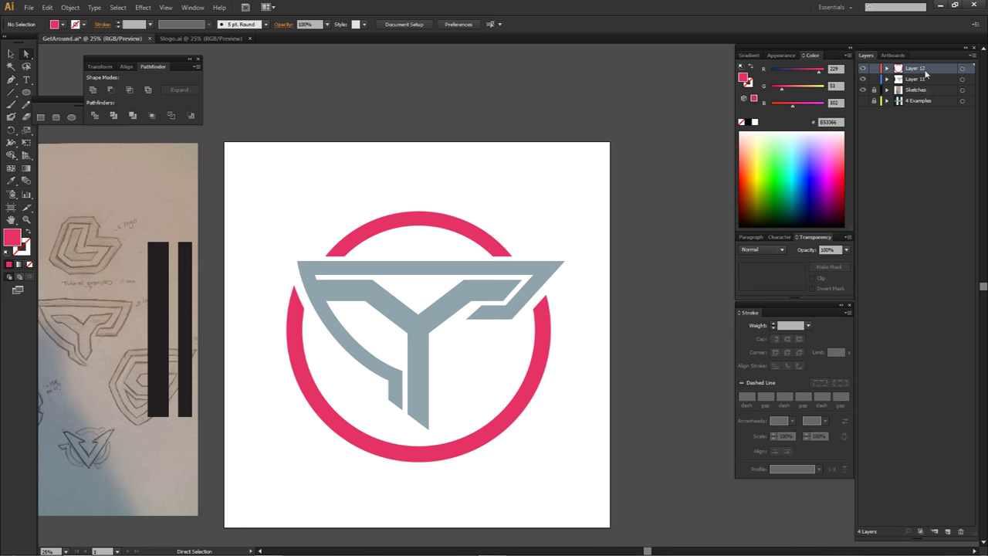
pyautogui.click(948, 531)
pyautogui.click(916, 79)
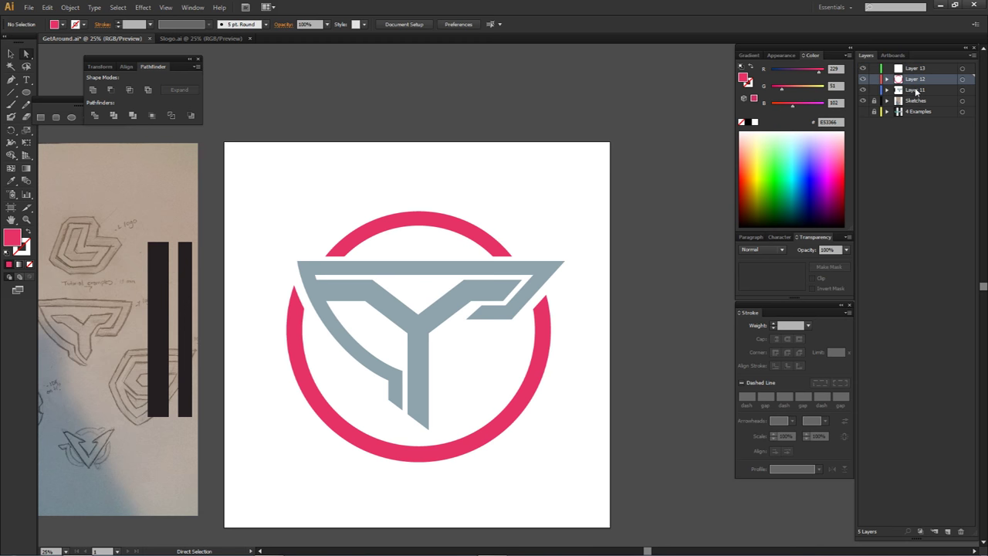
pyautogui.keyDown('shift'); pyautogui.click(918, 91); pyautogui.keyUp('shift')
pyautogui.moveTo(921, 88); pyautogui.dragTo(895, 69)
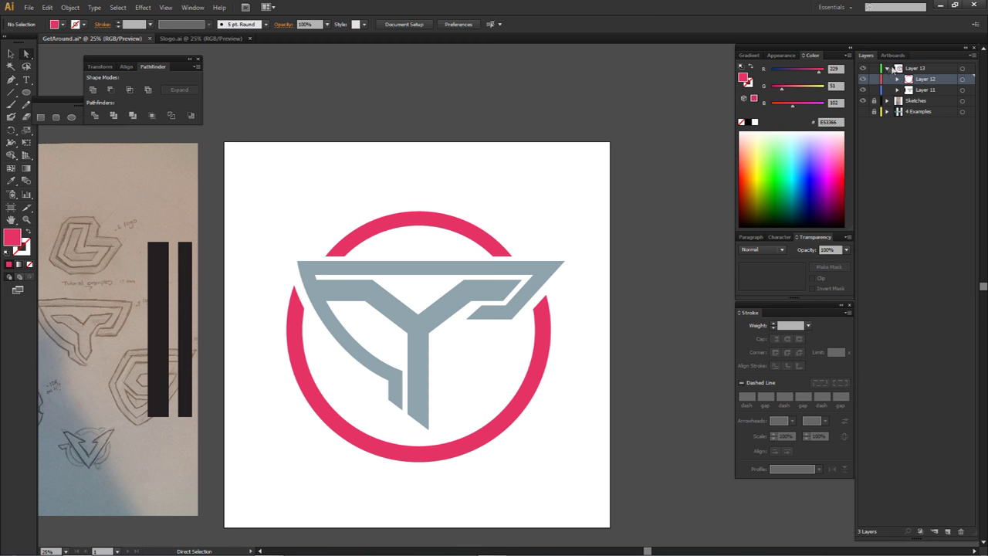
# - Scale the whole winged Y logo down to about a third of its size to judge it small
pyautogui.moveTo(234, 180); pyautogui.dragTo(558, 479)
pyautogui.hotkey('ctrl', '-')
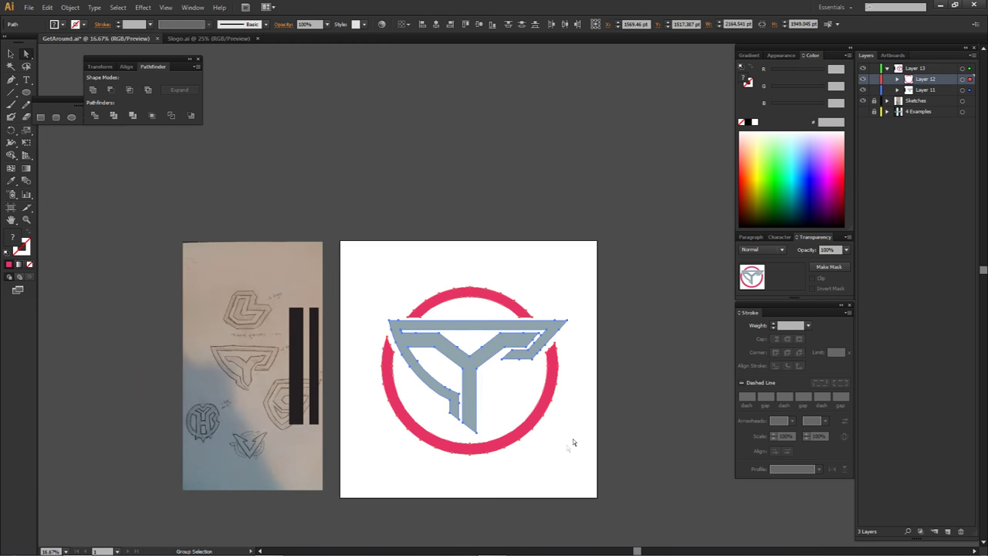
pyautogui.moveTo(557, 218); pyautogui.dragTo(471, 273)
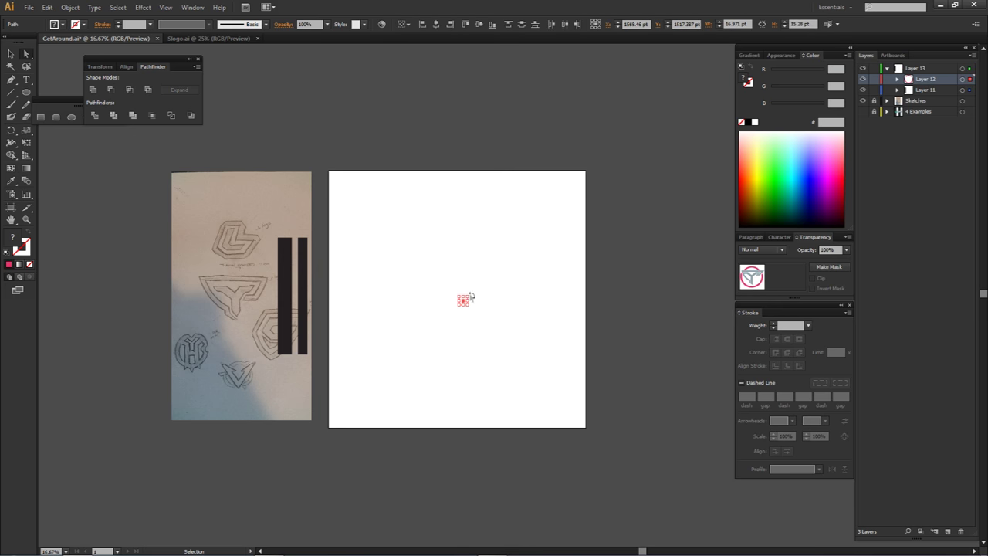
pyautogui.moveTo(466, 297); pyautogui.dragTo(682, 141)
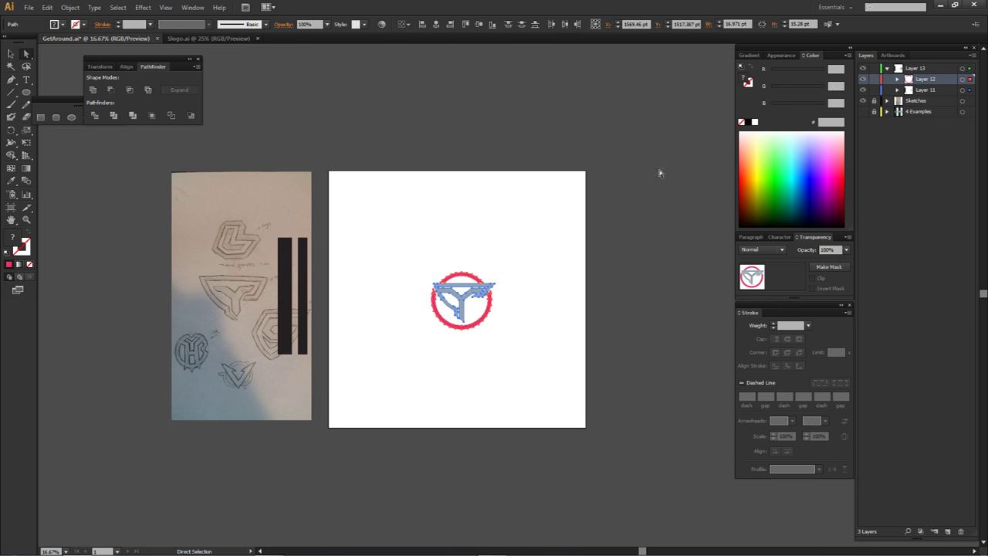
pyautogui.click(576, 270)
pyautogui.scroll(3, 514, 293)
pyautogui.keyDown('alt'); pyautogui.scroll(-3, 463, 345); pyautogui.keyUp('alt')
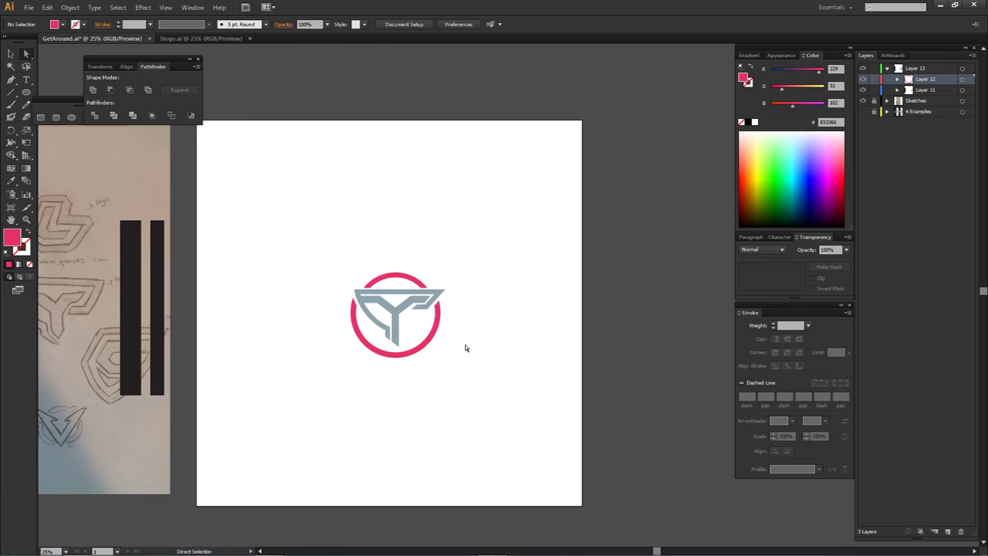
# - Enlarge the logo again, then resize it about its centre until the letter is about 1400 pt wide
pyautogui.click(421, 297)
pyautogui.moveTo(464, 289); pyautogui.dragTo(533, 253)
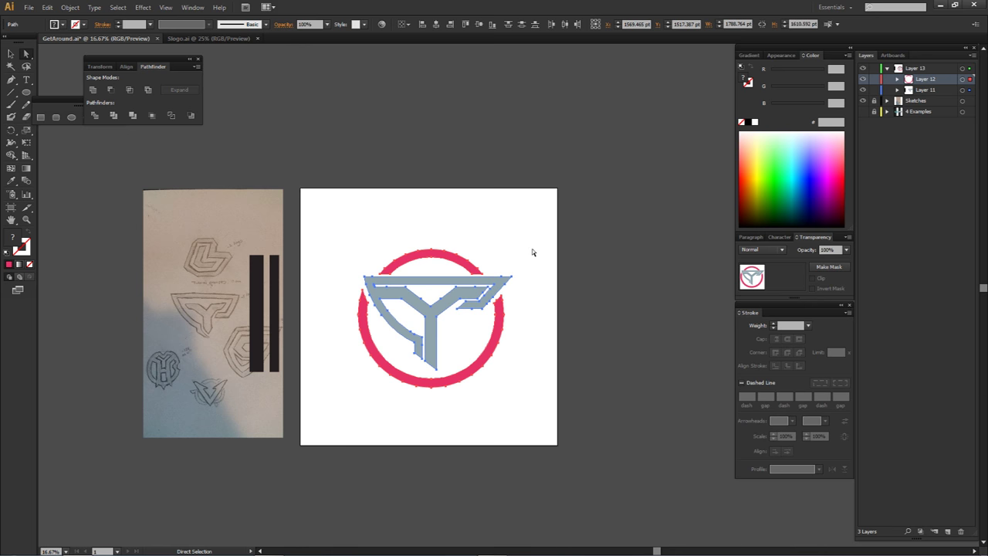
pyautogui.hotkey('ctrl', '=')
pyautogui.hotkey('ctrl', '=')
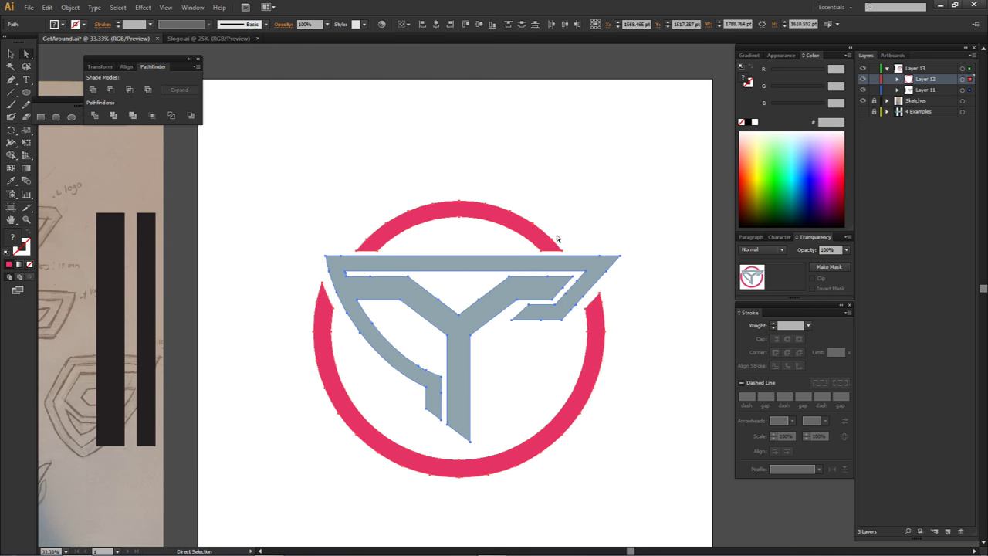
pyautogui.click(487, 332)
pyautogui.hotkey('ctrl', '-')
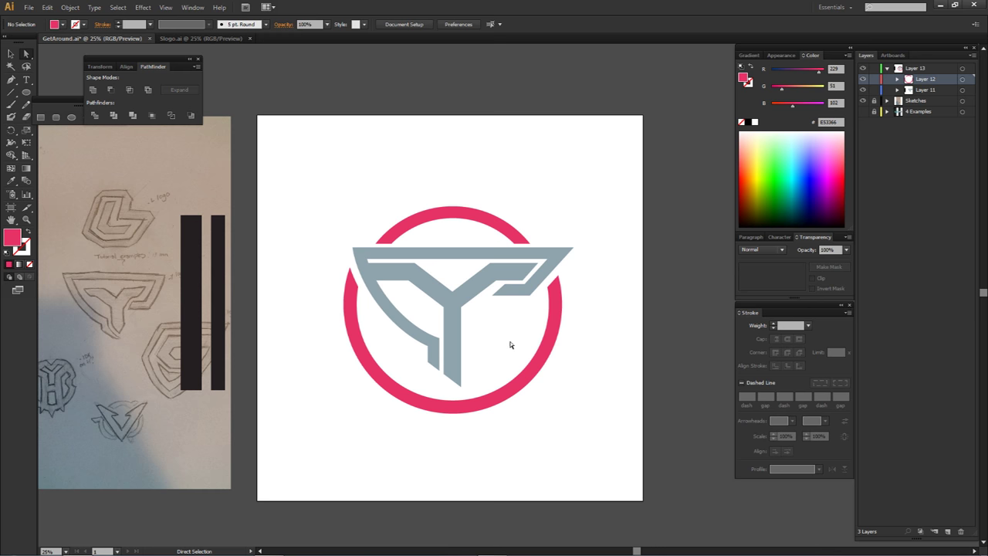
pyautogui.moveTo(301, 181); pyautogui.dragTo(584, 433)
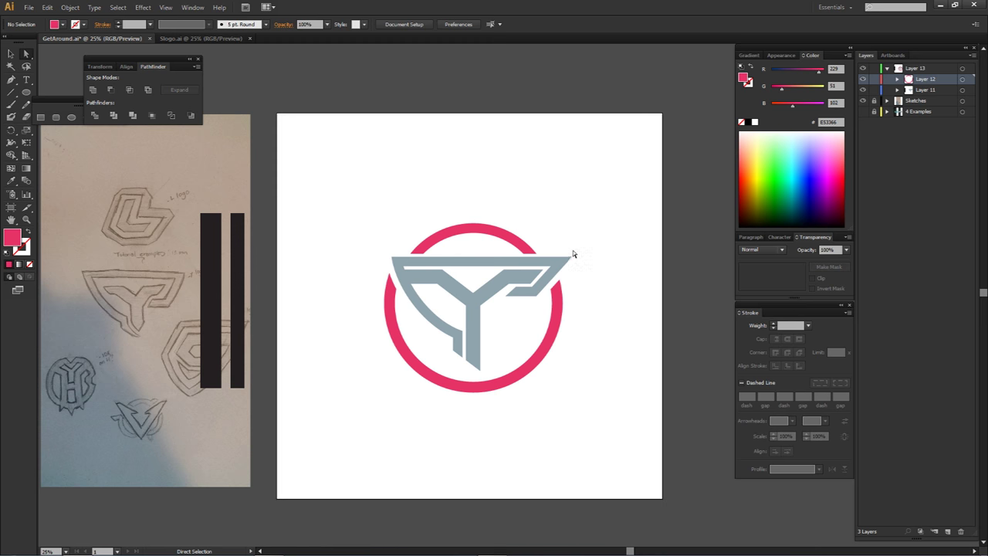
pyautogui.moveTo(445, 345); pyautogui.dragTo(486, 377)
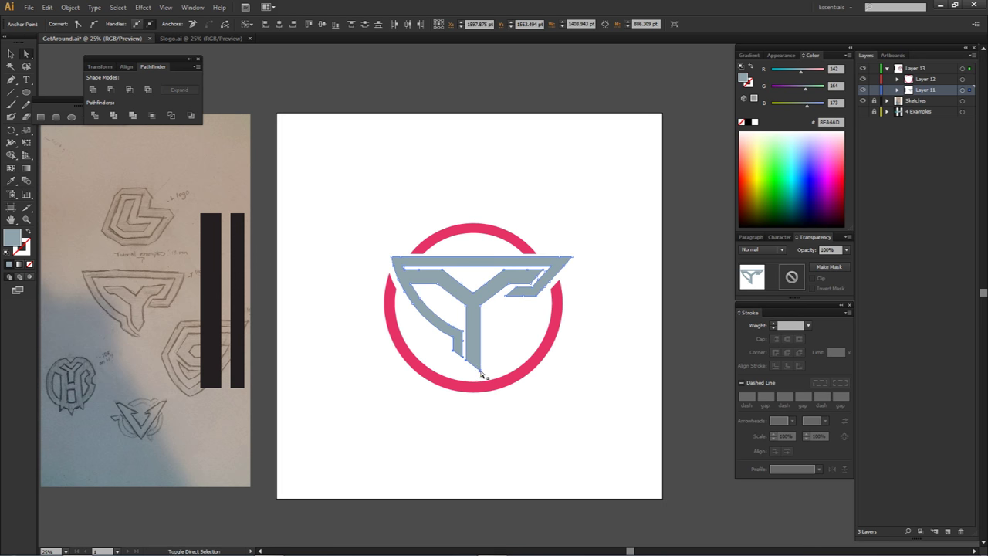
pyautogui.hotkey('ctrl', 'shift', 'a')
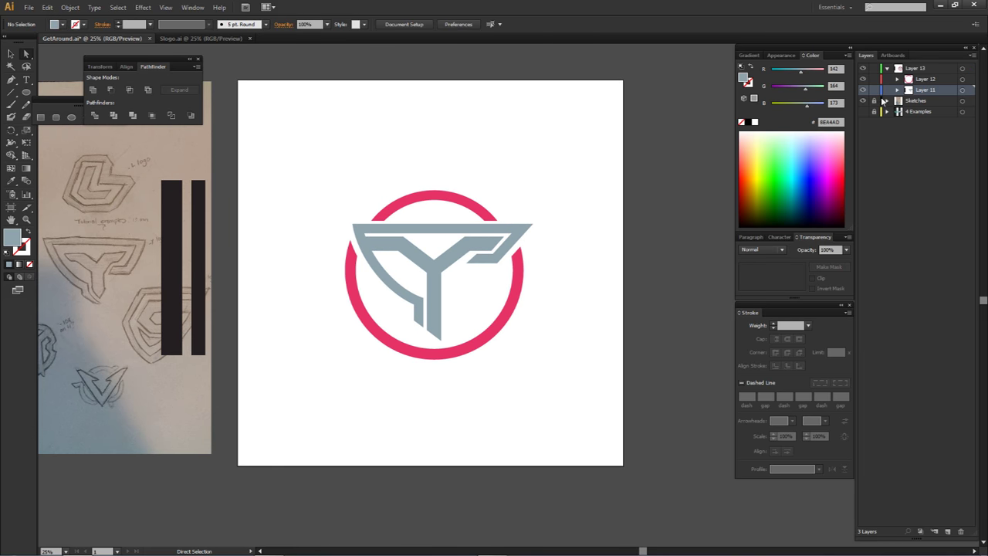
# - Show the 4 Examples layer, shrink the finished logo and place it beneath the example Y logo in the second stripe
pyautogui.click(863, 112)
pyautogui.moveTo(322, 157); pyautogui.dragTo(564, 399)
pyautogui.moveTo(455, 256); pyautogui.dragTo(584, 193)
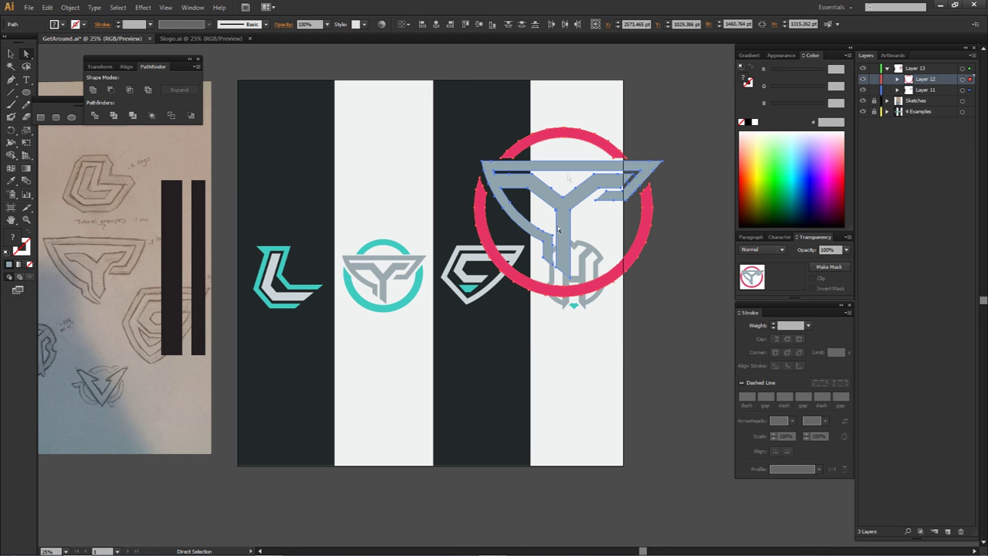
pyautogui.hotkey('ctrl', 'shift', 'a')
pyautogui.moveTo(652, 159); pyautogui.dragTo(385, 353)
pyautogui.click(485, 353)
pyautogui.moveTo(467, 389); pyautogui.dragTo(440, 404)
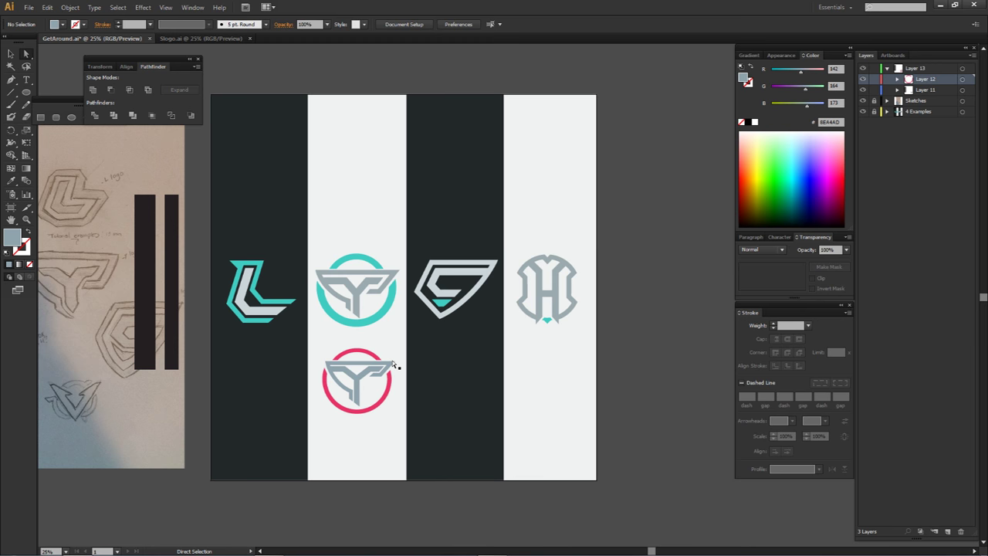
# - Lock and hide Layer 13, hide the Sketches and 4 Examples layers, and add a new empty layer on top
pyautogui.click(887, 67)
pyautogui.click(865, 68)
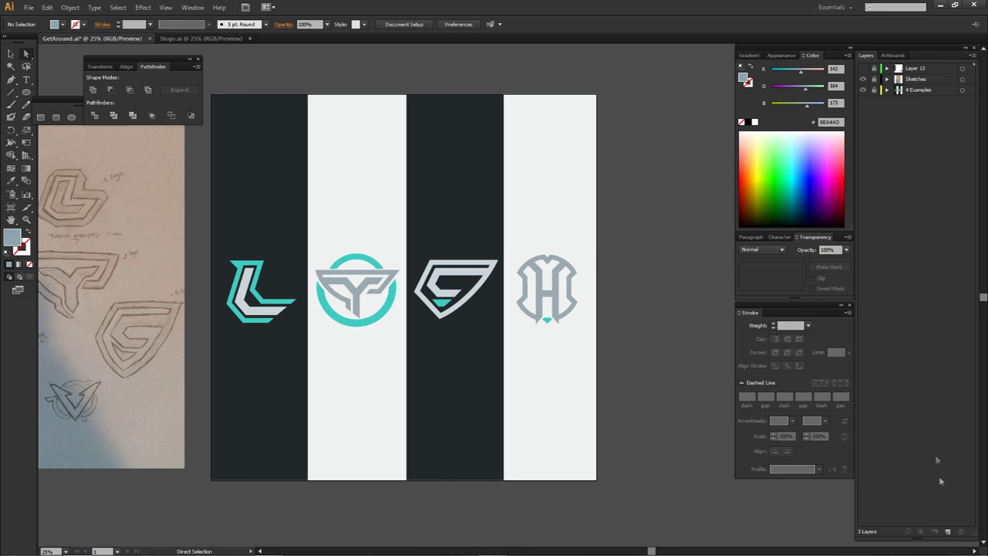
pyautogui.click(863, 79)
pyautogui.hotkey('ctrl', 'y')
pyautogui.click(948, 531)
pyautogui.hotkey('ctrl', 'y')
# - Draw a tall grey-blue bar beside the artboard, about 1460 pt high, and narrow it to about 180 pt
pyautogui.press('m')
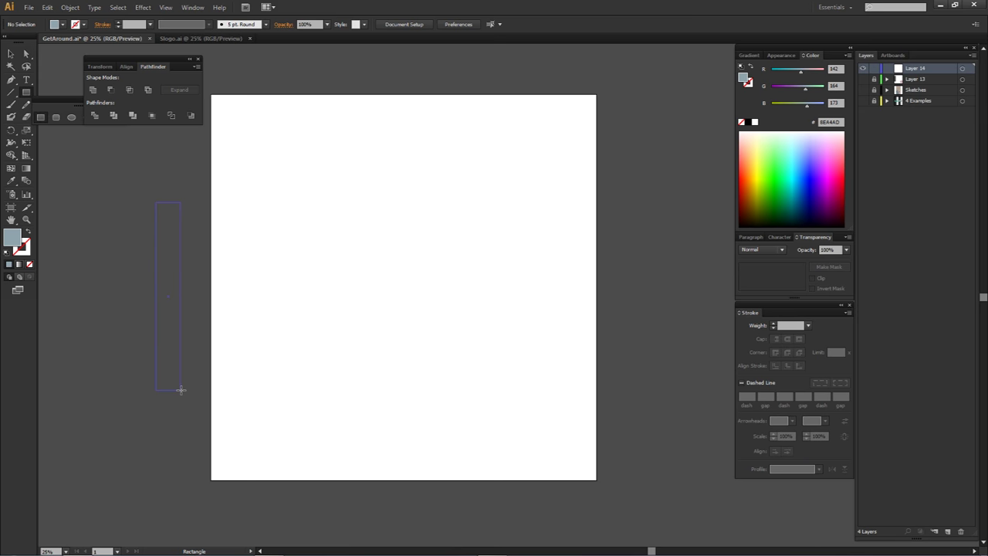
pyautogui.moveTo(180, 389); pyautogui.dragTo(181, 389)
pyautogui.keyDown('ctrl'); pyautogui.click(195, 322); pyautogui.keyUp('ctrl')
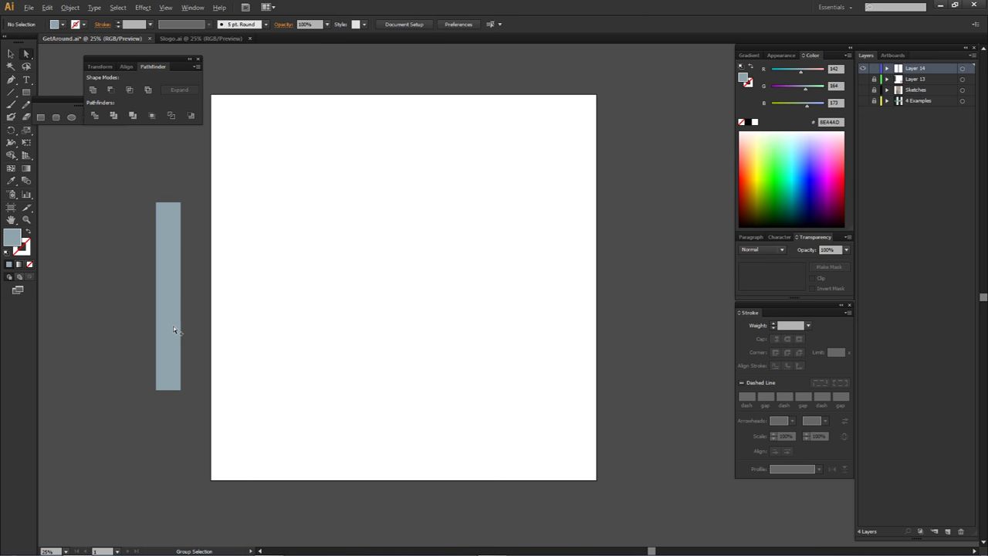
pyautogui.click(172, 329)
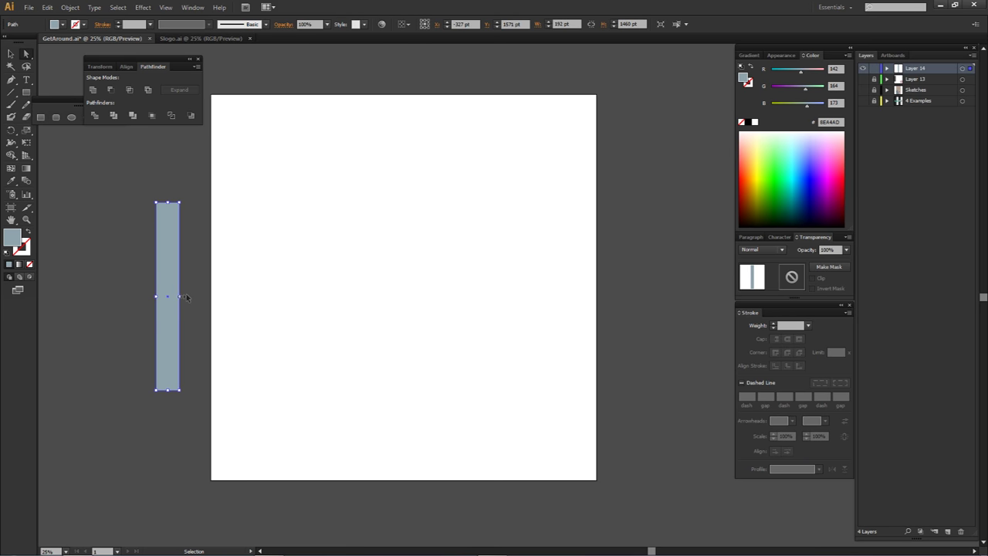
# - Copy the bar onto the artboard as two parallel uprights and a horizontal crossbar to form an H
pyautogui.moveTo(175, 302); pyautogui.dragTo(452, 305)
pyautogui.click(309, 283)
pyautogui.moveTo(179, 203); pyautogui.dragTo(426, 288)
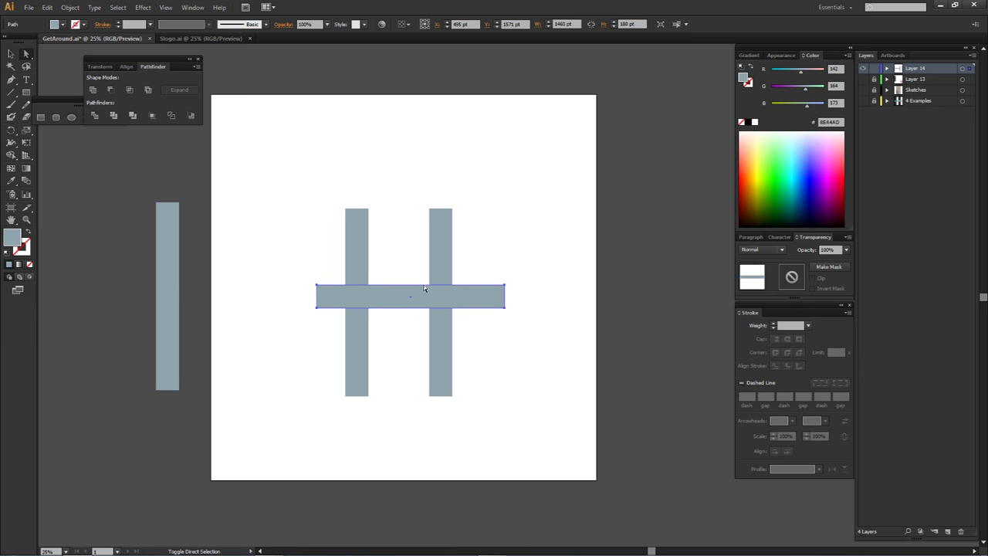
# - Select the uprights and crossbar and remove the crossbar's two overhanging ends with the Shape Builder
pyautogui.keyDown('shift'); pyautogui.click(363, 270); pyautogui.keyUp('shift')
pyautogui.keyDown('shift'); pyautogui.click(445, 276); pyautogui.keyUp('shift')
pyautogui.hotkey('shift', 'm')
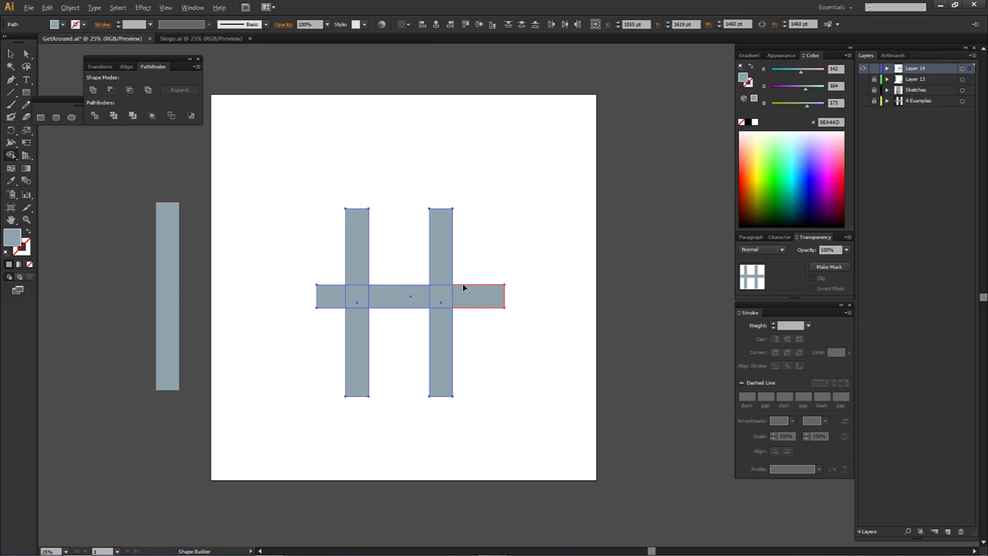
pyautogui.keyDown('alt'); pyautogui.click(465, 293); pyautogui.keyUp('alt')
pyautogui.keyDown('alt'); pyautogui.click(325, 293); pyautogui.keyUp('alt')
pyautogui.press('a')
pyautogui.hotkey('ctrl', 'shift', 'a')
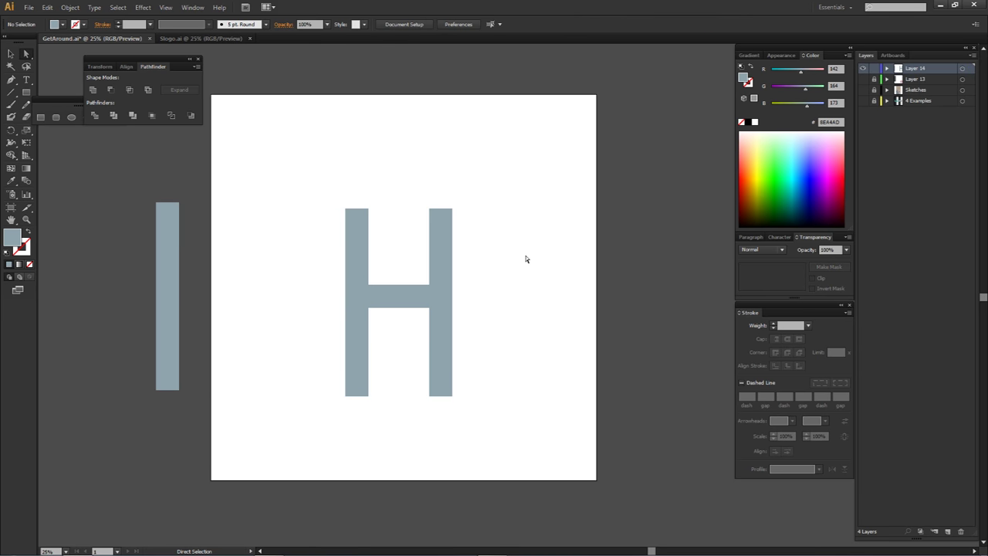
# - Check the H against the example logos, shorten both uprights at top and bottom, and shift the whole H slightly down
pyautogui.click(863, 101)
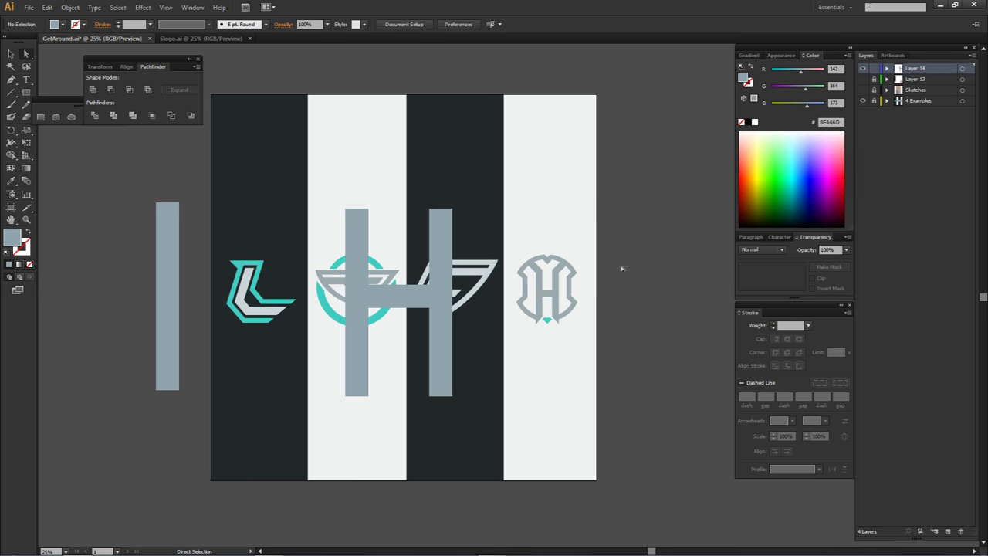
pyautogui.click(863, 101)
pyautogui.moveTo(281, 171); pyautogui.dragTo(453, 236)
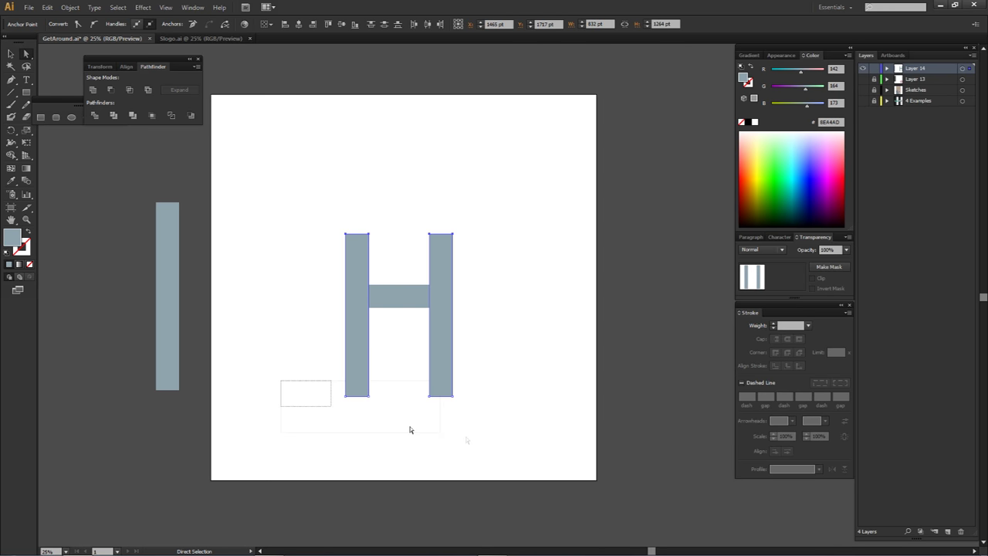
pyautogui.moveTo(453, 385); pyautogui.dragTo(454, 363)
pyautogui.click(468, 315)
pyautogui.moveTo(271, 206); pyautogui.dragTo(508, 405)
pyautogui.moveTo(445, 297); pyautogui.dragTo(446, 309)
pyautogui.click(376, 274)
# - Copy the bar, rotate it 45 degrees, and place a diagonal copy on top of each upright of the H
pyautogui.keyDown('alt'); pyautogui.moveTo(178, 260); pyautogui.dragTo(288, 261); pyautogui.keyUp('alt')
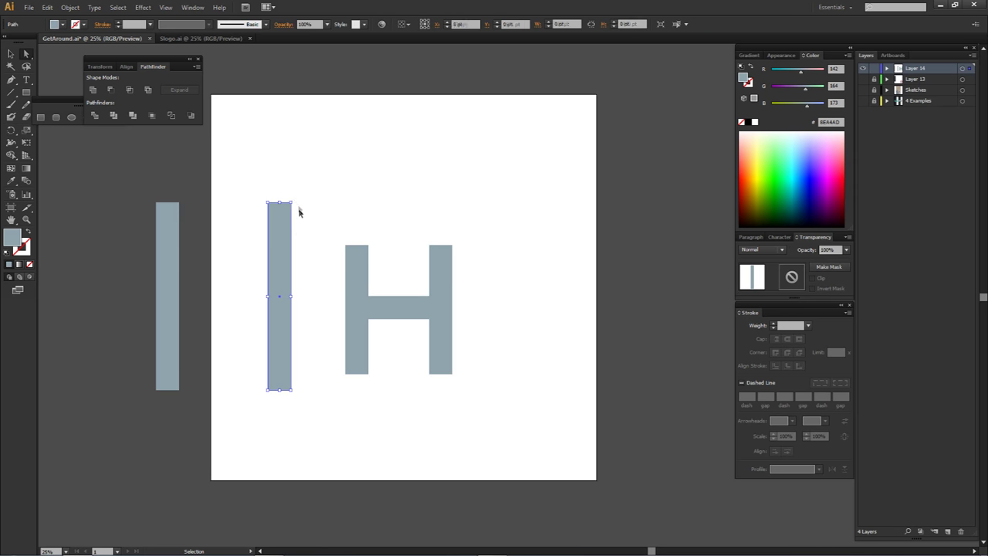
pyautogui.moveTo(295, 200); pyautogui.dragTo(347, 230)
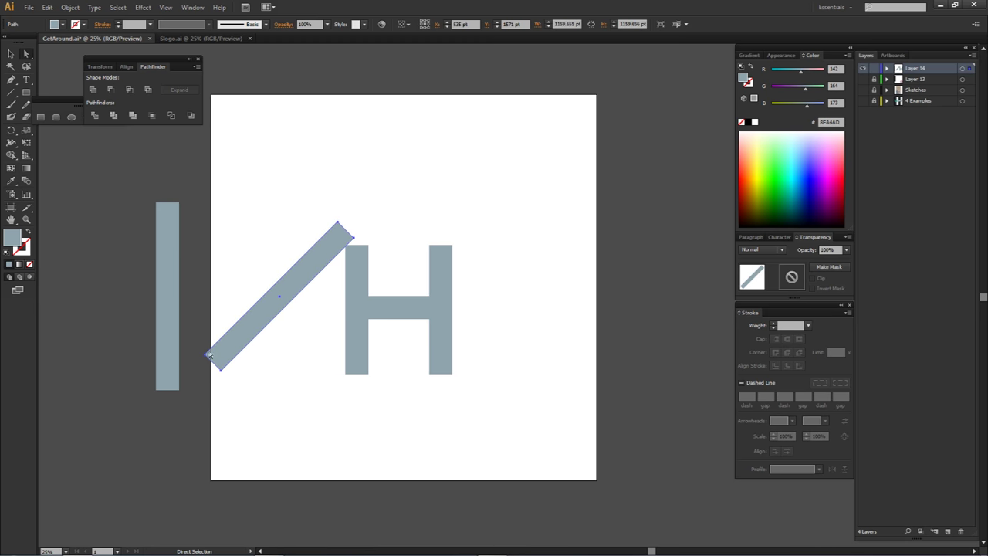
pyautogui.moveTo(206, 357); pyautogui.dragTo(371, 232)
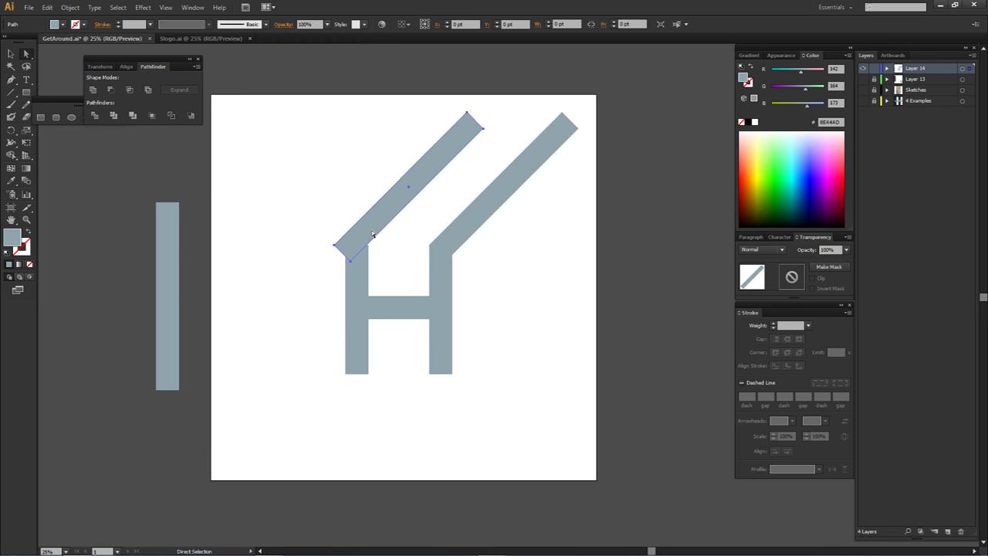
# - Reflect the left upright's diagonal so it slants outward and align its lower corner with the upright's top
pyautogui.rightClick(371, 232)
pyautogui.moveTo(400, 365)
pyautogui.click(515, 402)
pyautogui.click(689, 361)
pyautogui.moveTo(484, 249); pyautogui.dragTo(368, 247)
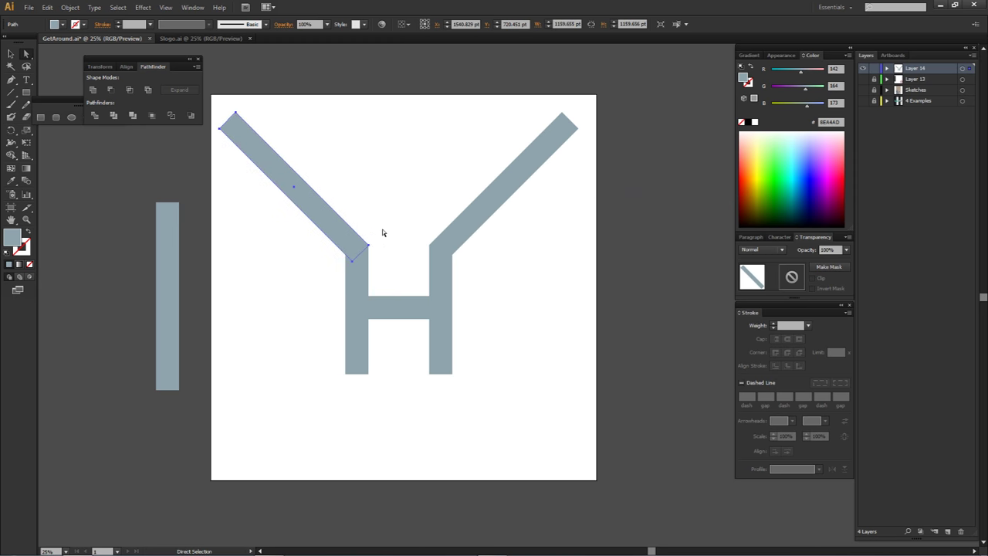
# - Move the left upright and its diagonal arm inward to narrow the H
pyautogui.click(389, 226)
pyautogui.moveTo(206, 92); pyautogui.dragTo(389, 440)
pyautogui.moveTo(369, 246); pyautogui.dragTo(388, 250)
pyautogui.click(408, 229)
# - Pull the outer bottom corners of both uprights down to slant the feet of the H
pyautogui.moveTo(349, 394); pyautogui.dragTo(350, 416)
pyautogui.moveTo(432, 395); pyautogui.dragTo(432, 417)
pyautogui.click(386, 411)
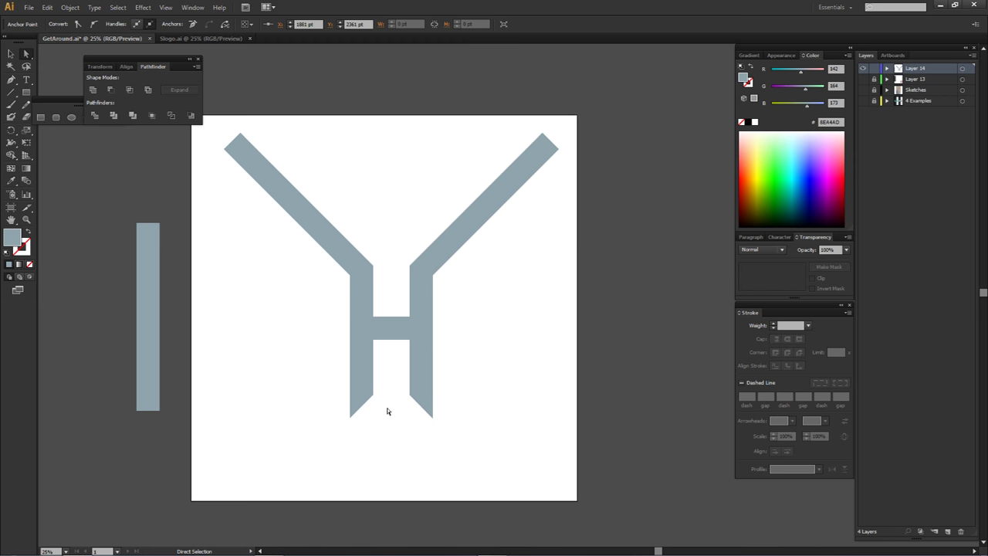
# - Show the Sketches and Layer 13 layers briefly to compare the H with the reference artwork, and hide them again
pyautogui.moveTo(508, 345); pyautogui.dragTo(504, 360)
pyautogui.moveTo(580, 235); pyautogui.dragTo(545, 213)
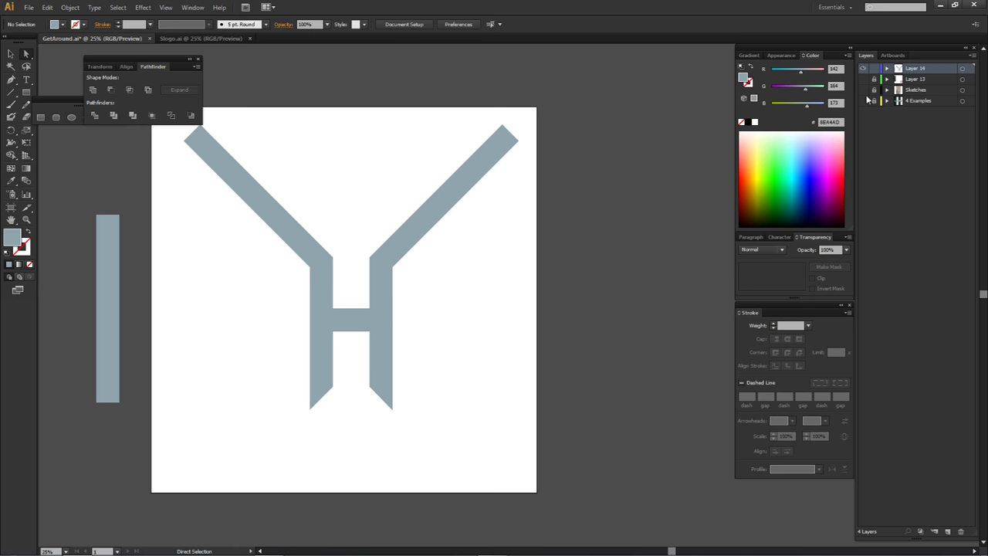
pyautogui.click(863, 90)
pyautogui.moveTo(409, 243)
pyautogui.mouseDown()
pyautogui.moveTo(569, 217)
pyautogui.moveTo(531, 237)
pyautogui.mouseUp()
pyautogui.click(863, 90)
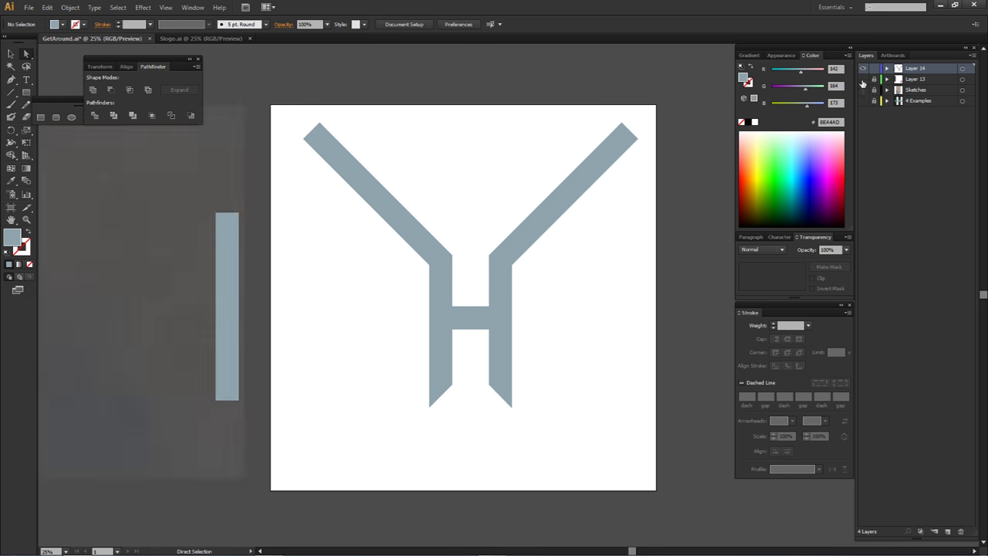
pyautogui.click(863, 79)
pyautogui.click(863, 79)
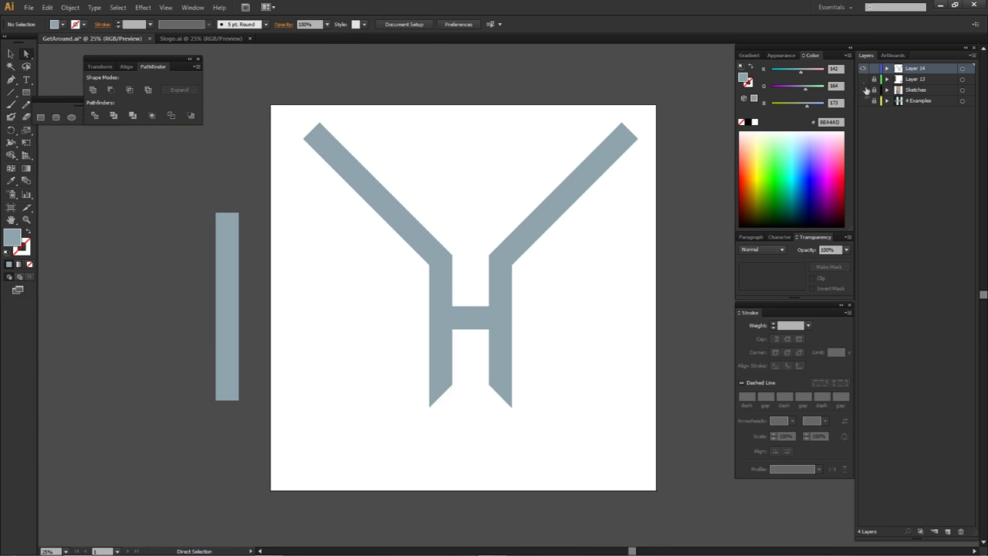
# - Show the 4 Examples layer for reference, add a new layer between Layer 14 and Layer 13, and activate the Ellipse tool
pyautogui.click(863, 100)
pyautogui.click(913, 79)
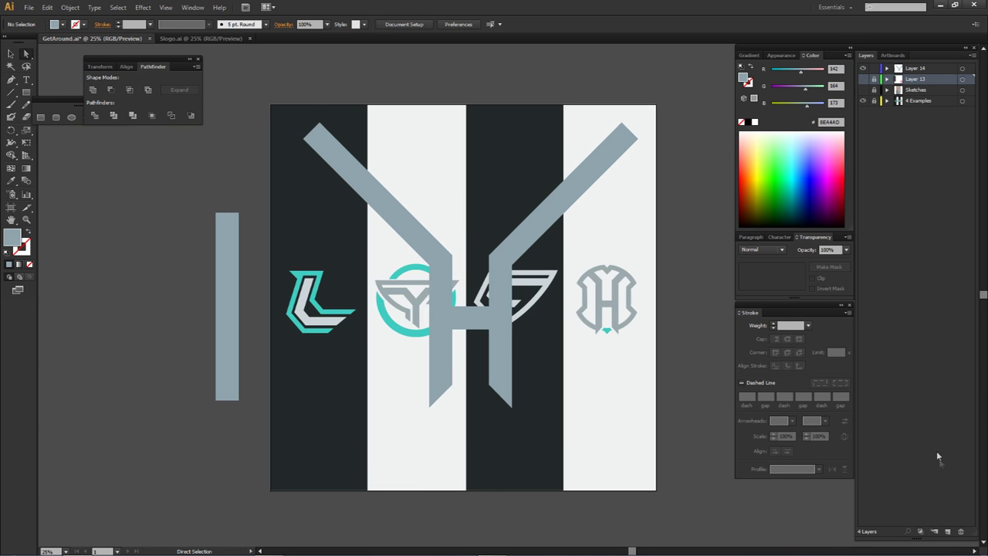
pyautogui.press('l')
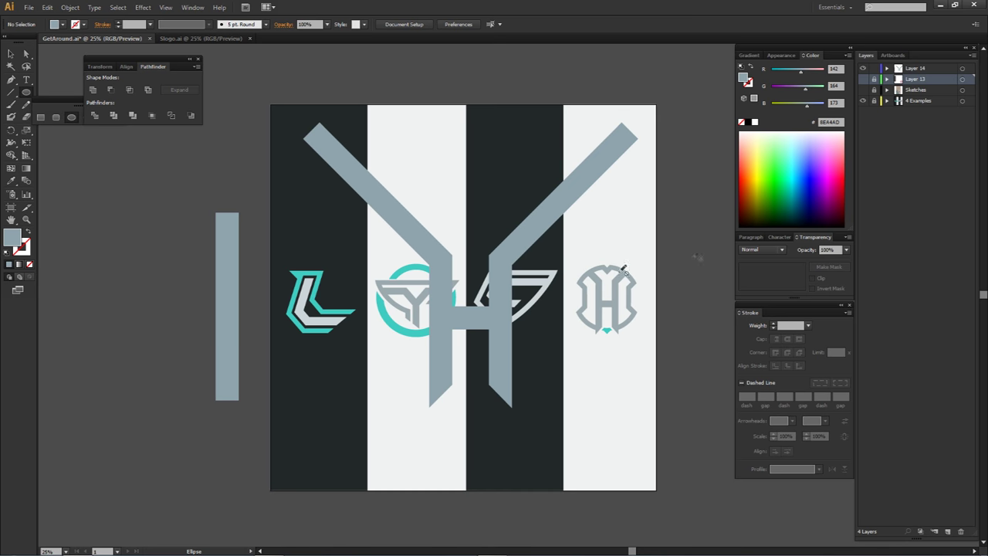
pyautogui.click(951, 531)
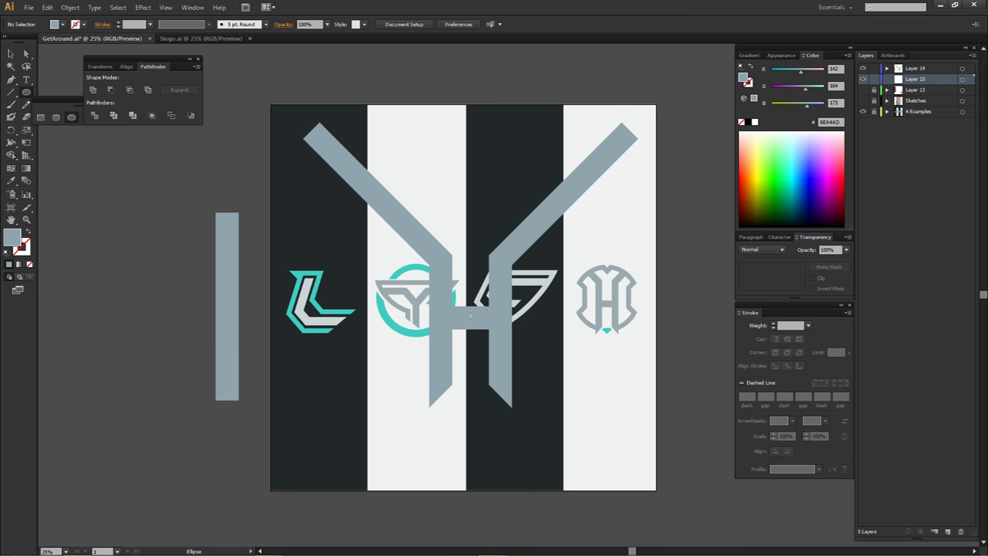
# - Draw a circle about 1544 pt in diameter centred on the H's crossbar, and give it a grey stroke without fill
pyautogui.moveTo(495, 354); pyautogui.dragTo(527, 415)
pyautogui.press('a')
pyautogui.click(386, 293)
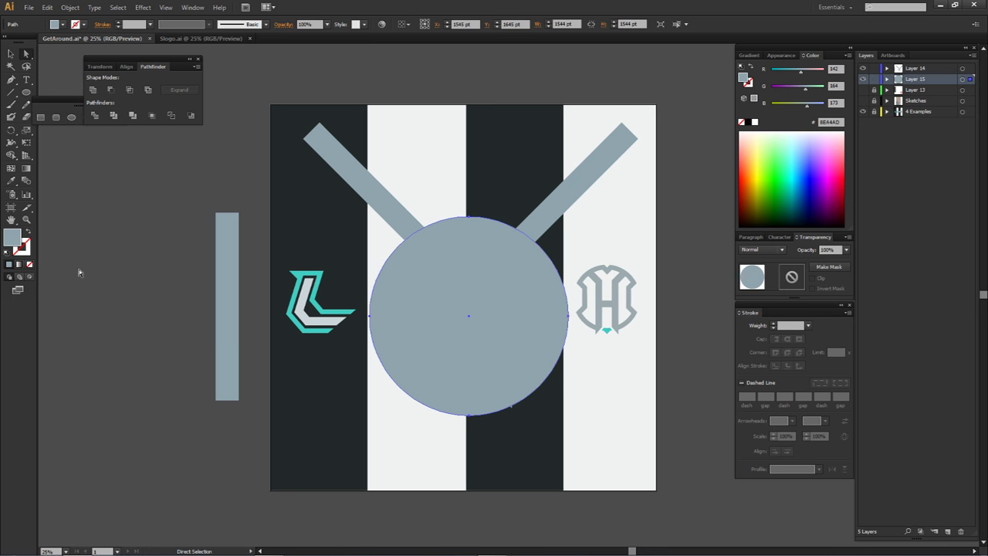
pyautogui.click(29, 264)
pyautogui.press('x')
pyautogui.click(9, 264)
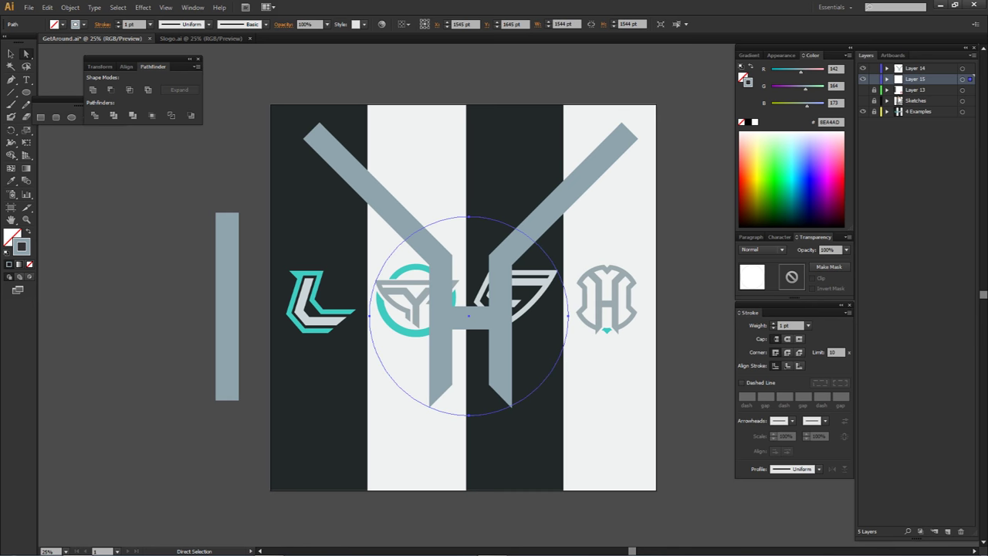
# - Set the circle's stroke weight to 130 pt, aligned to the inside of the path
pyautogui.click(773, 325)
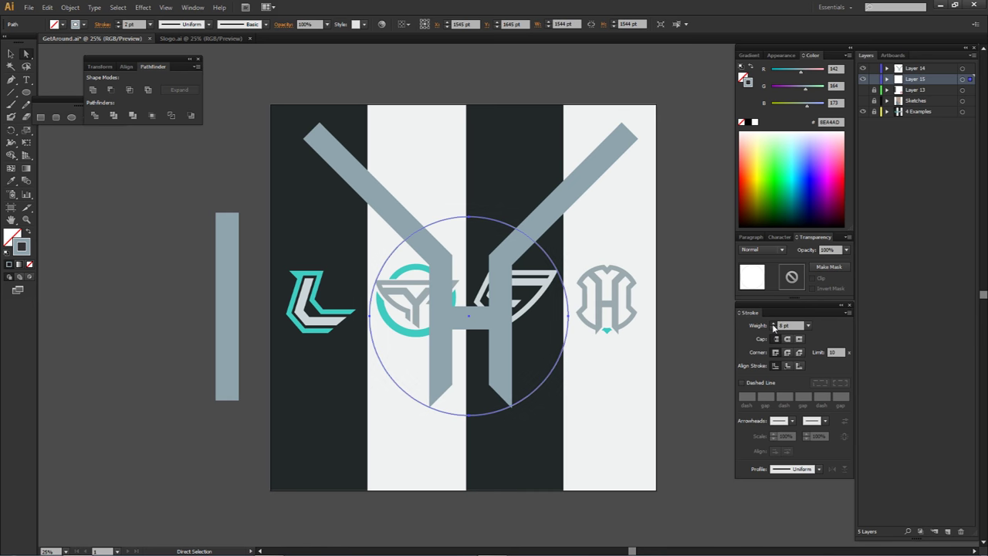
pyautogui.click(754, 326)
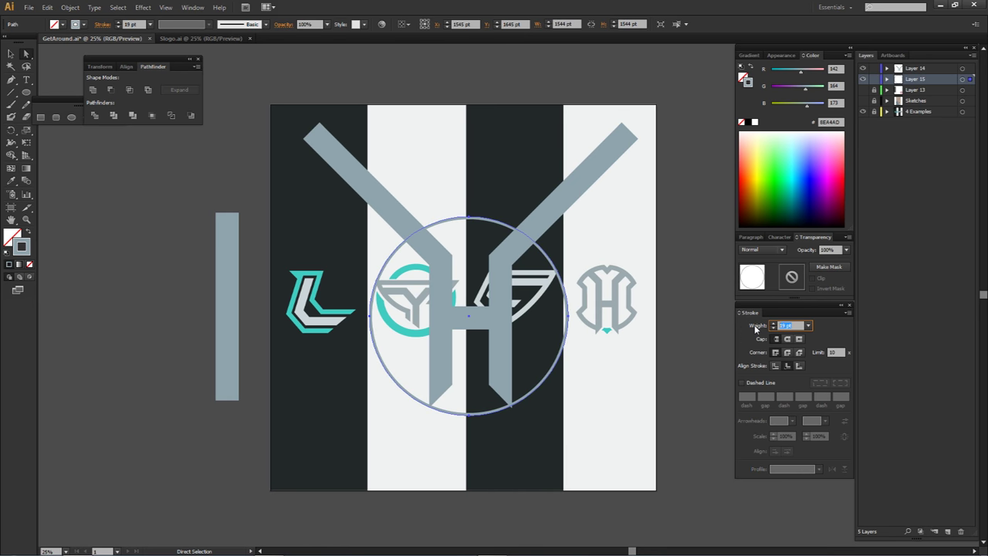
pyautogui.write('80')
pyautogui.press('Return')
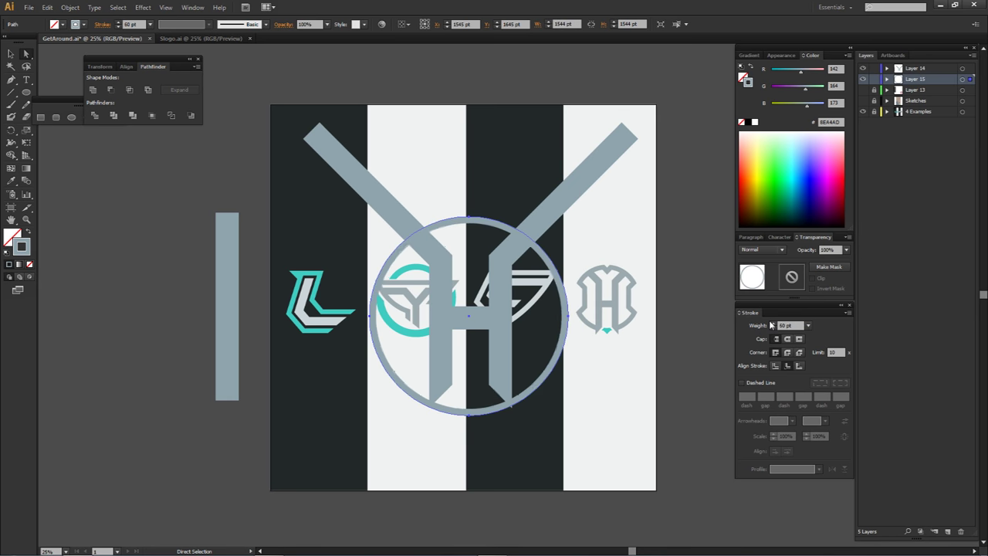
pyautogui.click(772, 323)
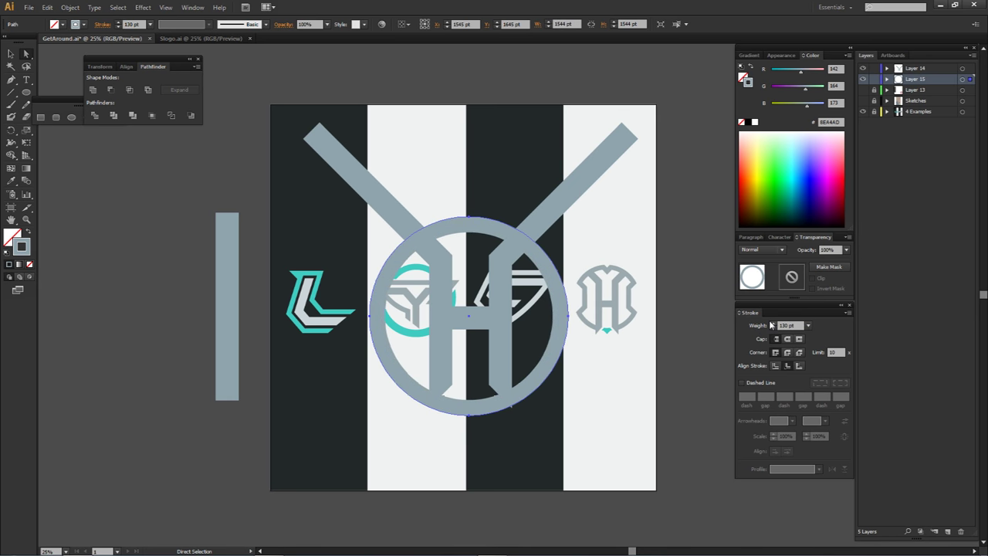
pyautogui.click(561, 419)
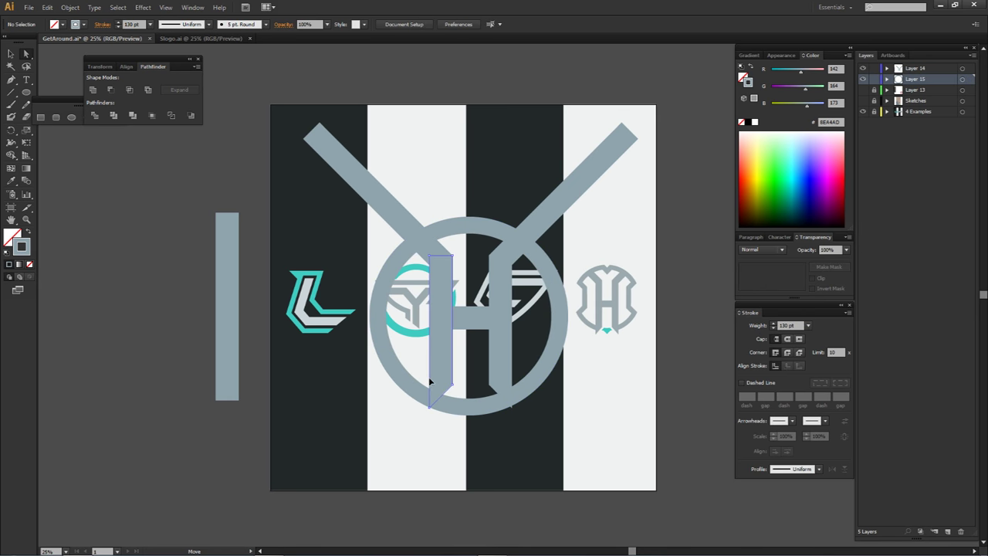
# - Extend the slanted feet of both H uprights down past the outer edge of the ring
pyautogui.click(429, 407)
pyautogui.click(428, 407)
pyautogui.click(427, 409)
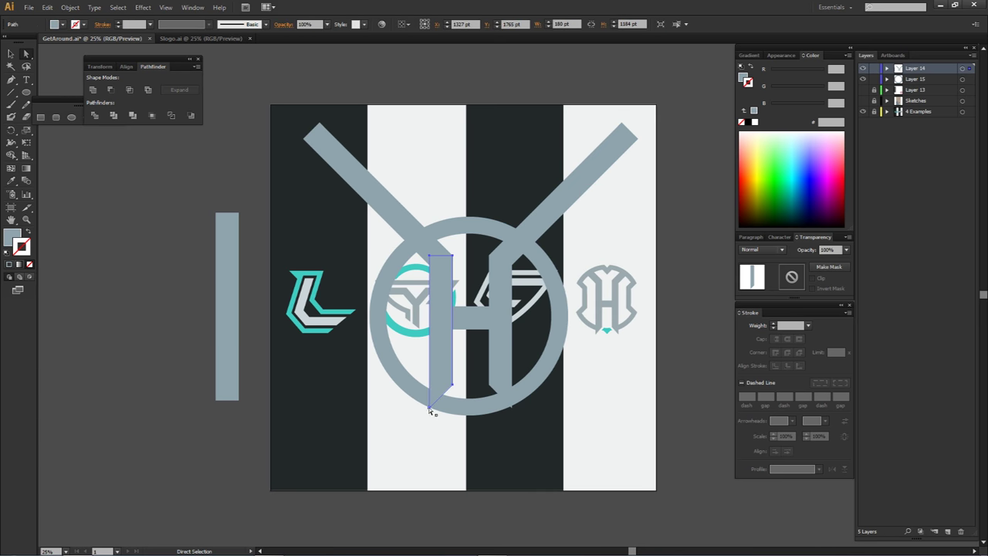
pyautogui.click(452, 387)
pyautogui.keyDown('shift'); pyautogui.click(430, 409); pyautogui.keyUp('shift')
pyautogui.keyDown('shift'); pyautogui.click(489, 384); pyautogui.keyUp('shift')
pyautogui.moveTo(513, 409); pyautogui.dragTo(514, 420)
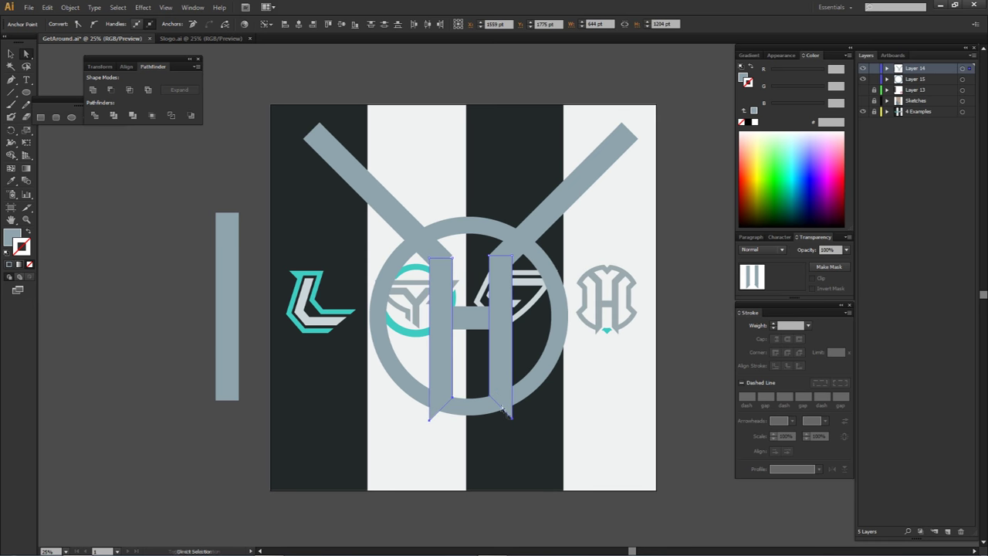
# - Try to lower the left diagonal arm to meet the top of the left upright, and move it back up
pyautogui.click(522, 375)
pyautogui.moveTo(517, 352); pyautogui.dragTo(510, 364)
pyautogui.scroll(1, 452, 273)
pyautogui.scroll(4, 453, 274)
pyautogui.click(421, 260)
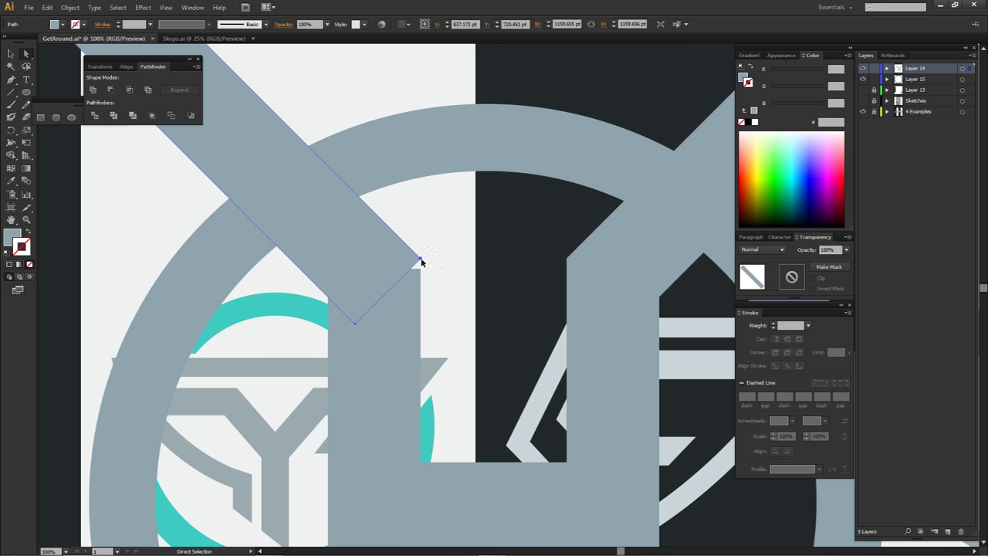
pyautogui.scroll(-4, 463, 257)
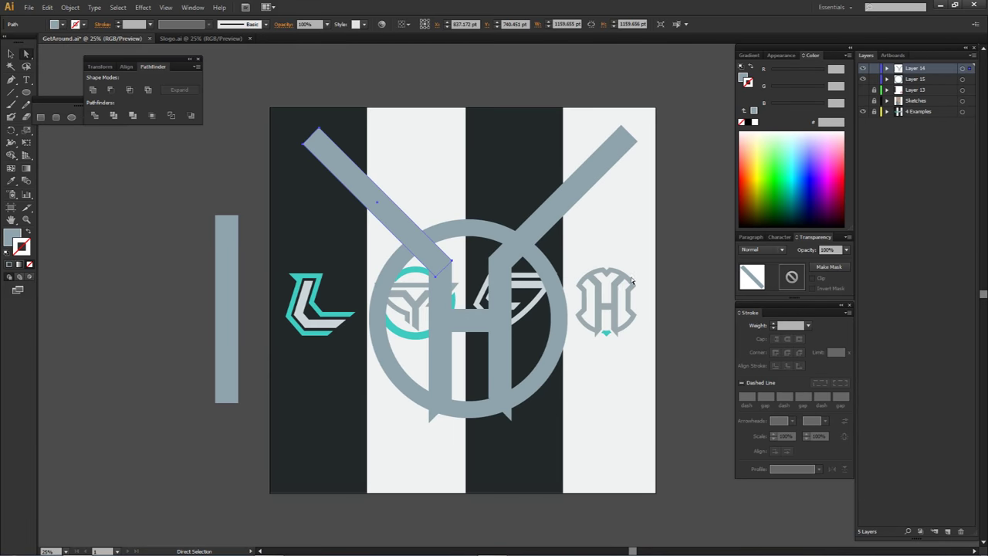
pyautogui.click(631, 281)
pyautogui.scroll(3, 474, 244)
pyautogui.click(509, 252)
pyautogui.click(496, 228)
pyautogui.click(376, 237)
pyautogui.moveTo(377, 234); pyautogui.dragTo(377, 226)
# - Raise the top two corners of the left upright to line up with the inner tip of the left diagonal arm
pyautogui.click(412, 270)
pyautogui.click(397, 266)
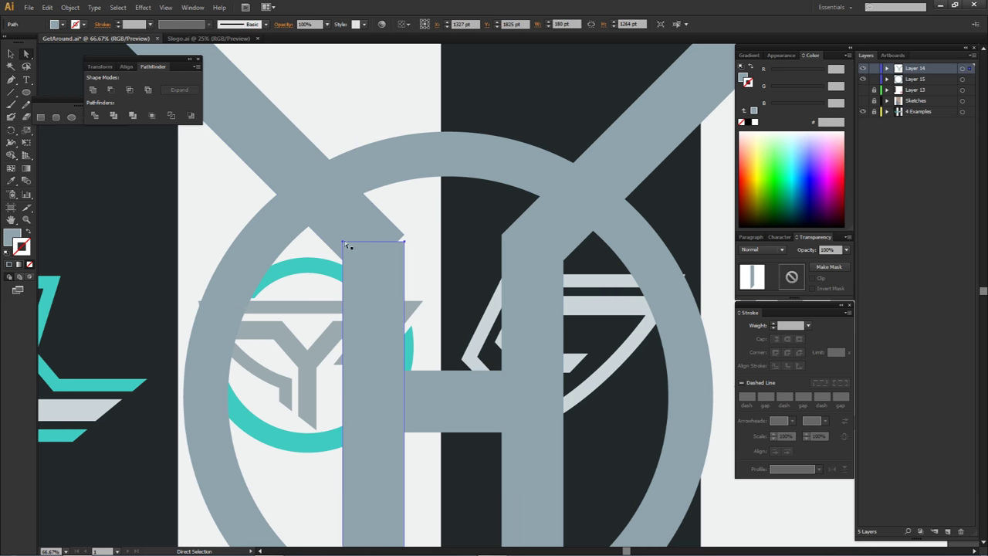
pyautogui.click(343, 242)
pyautogui.keyDown('shift'); pyautogui.click(404, 242); pyautogui.keyUp('shift')
pyautogui.moveTo(404, 242); pyautogui.dragTo(404, 234)
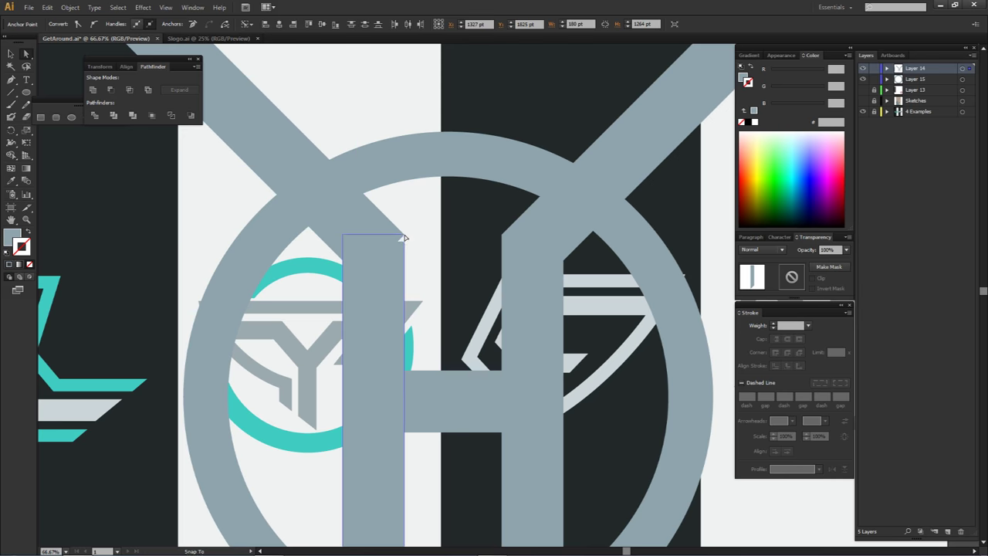
pyautogui.click(441, 238)
# - Hide the 4 Examples layer to leave the framed H on a plain artboard
pyautogui.scroll(-4, 443, 238)
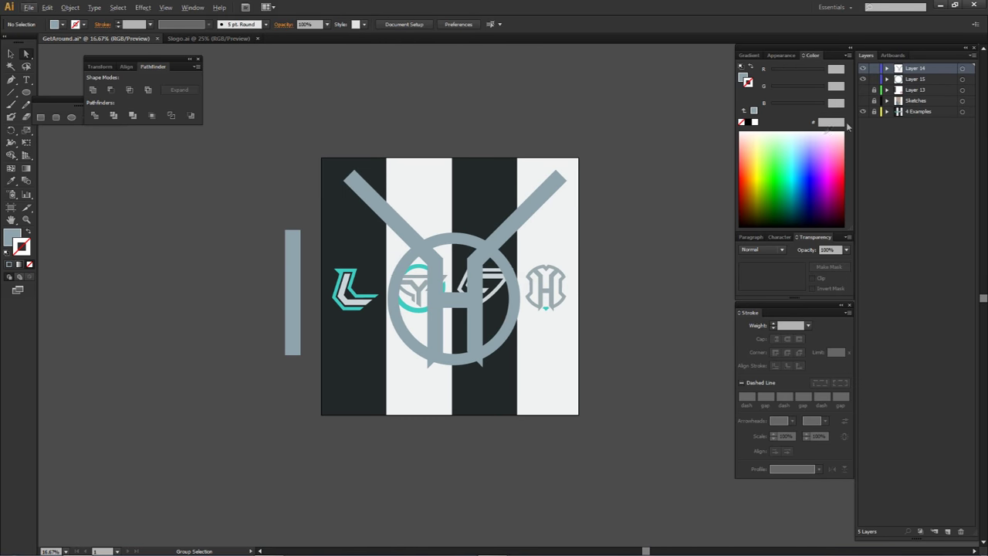
pyautogui.scroll(1, 599, 254)
pyautogui.click(862, 111)
pyautogui.scroll(1, 306, 353)
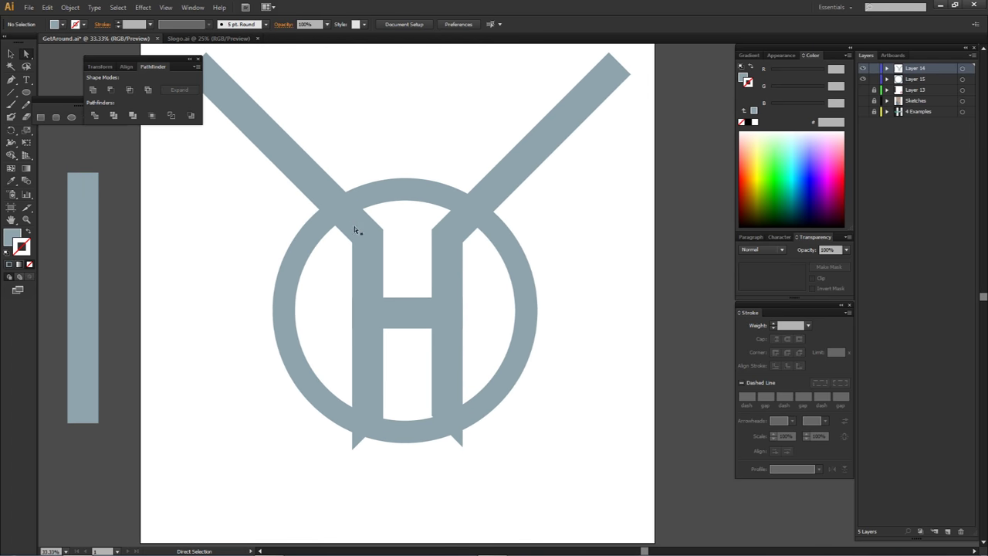
# - Expand the ring's stroke into a filled compound path
pyautogui.click(357, 227)
pyautogui.keyDown('shift'); pyautogui.click(452, 245); pyautogui.keyUp('shift')
pyautogui.keyDown('shift'); pyautogui.click(420, 195); pyautogui.keyUp('shift')
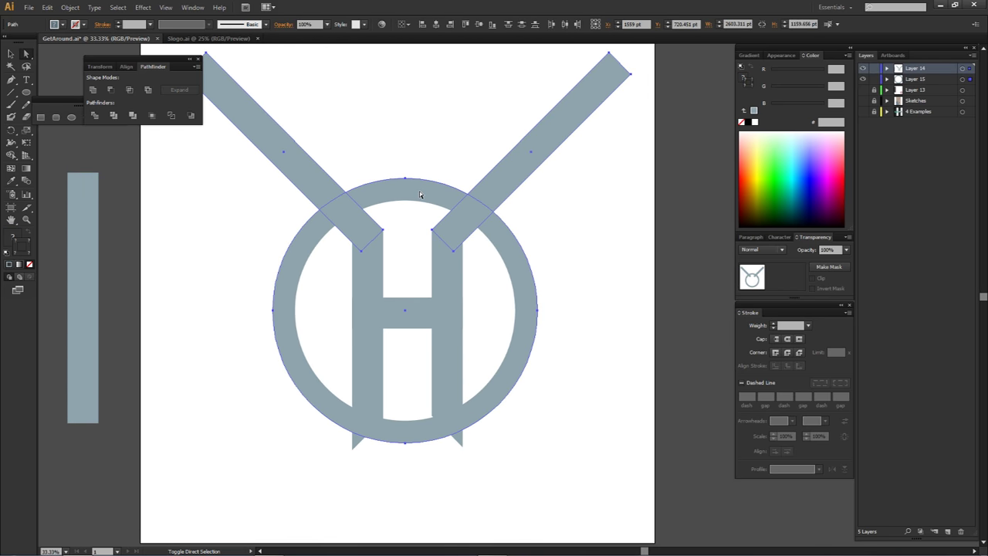
pyautogui.click(408, 184)
pyautogui.click(70, 7)
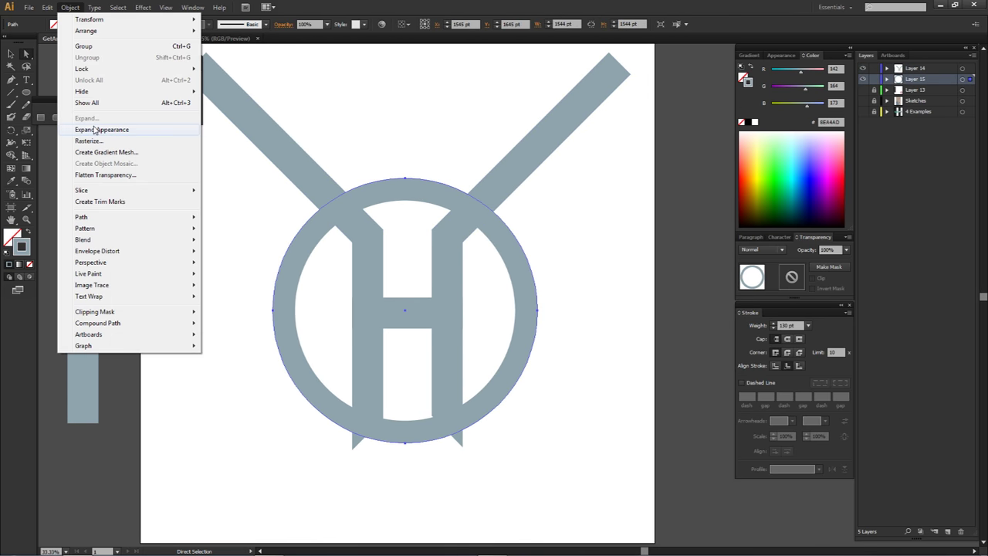
pyautogui.click(95, 130)
pyautogui.click(386, 143)
# - Remove the parts of both diagonal arms that stick out beyond the ring, using Shape Builder
pyautogui.click(449, 217)
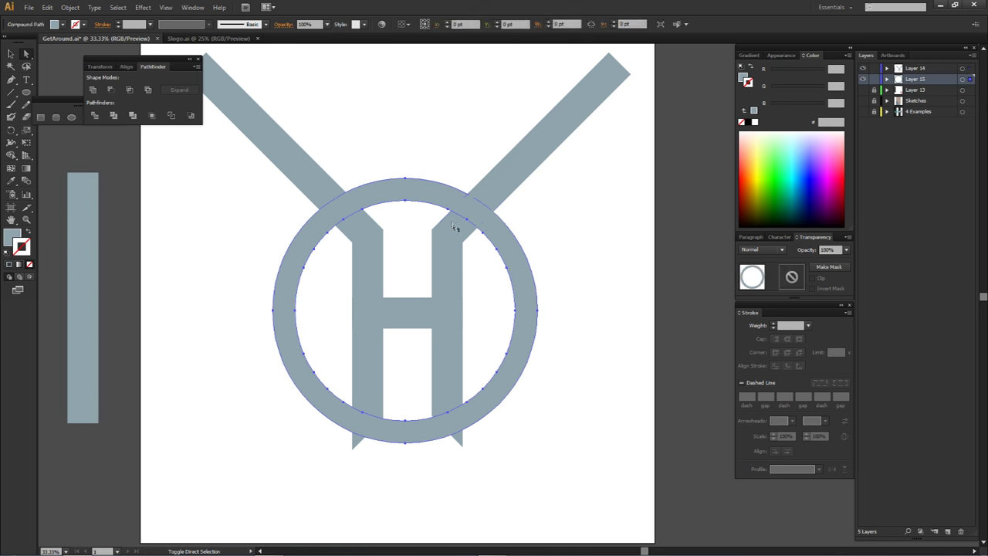
pyautogui.keyDown('shift'); pyautogui.click(451, 220); pyautogui.keyUp('shift')
pyautogui.keyDown('shift'); pyautogui.click(354, 225); pyautogui.keyUp('shift')
pyautogui.hotkey('shift', 'm')
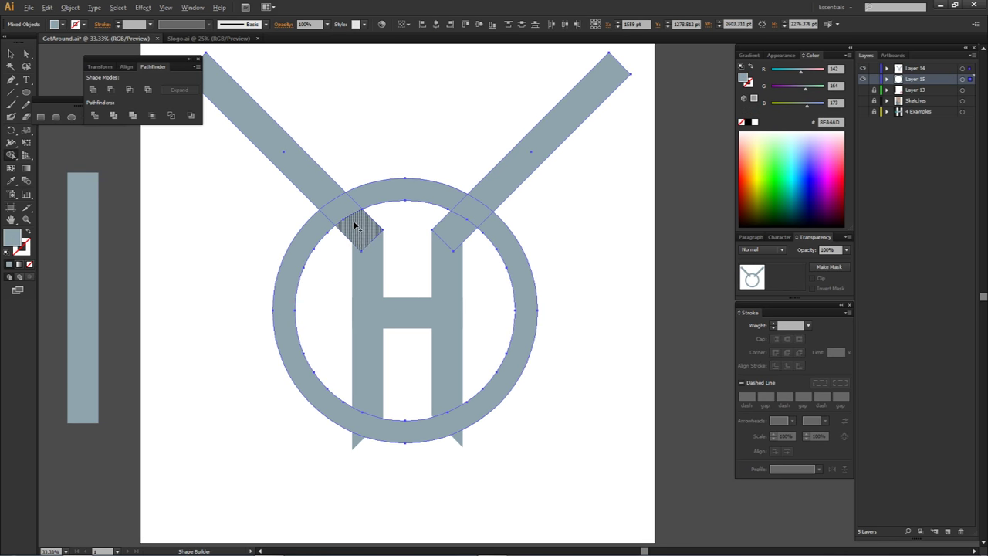
pyautogui.keyDown('alt'); pyautogui.click(319, 192); pyautogui.keyUp('alt')
pyautogui.keyDown('alt'); pyautogui.click(504, 170); pyautogui.keyUp('alt')
pyautogui.press('a')
pyautogui.click(574, 391)
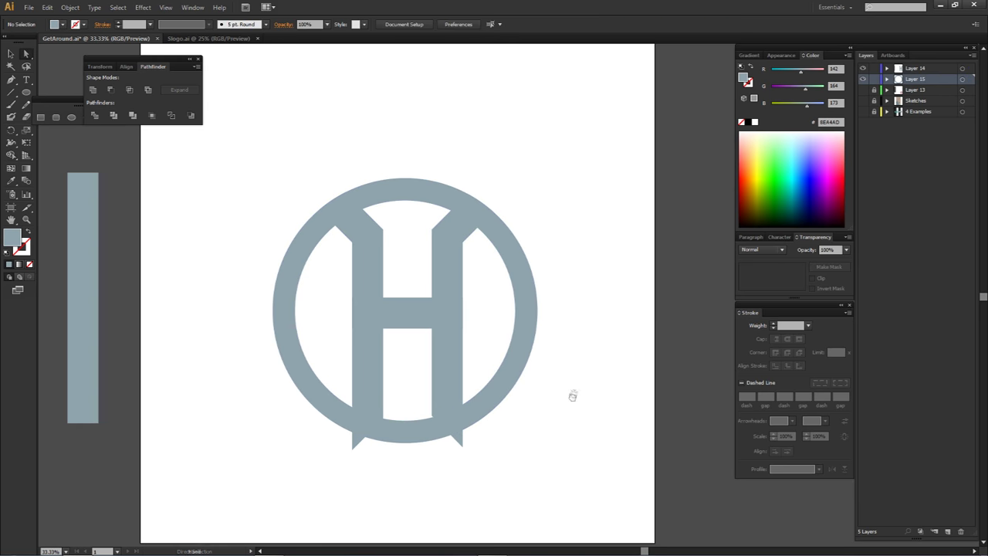
# - Make a narrower copy of the spare bar, about 102 pt wide, and another narrow copy rotated 45 degrees
pyautogui.moveTo(573, 391); pyautogui.dragTo(576, 361)
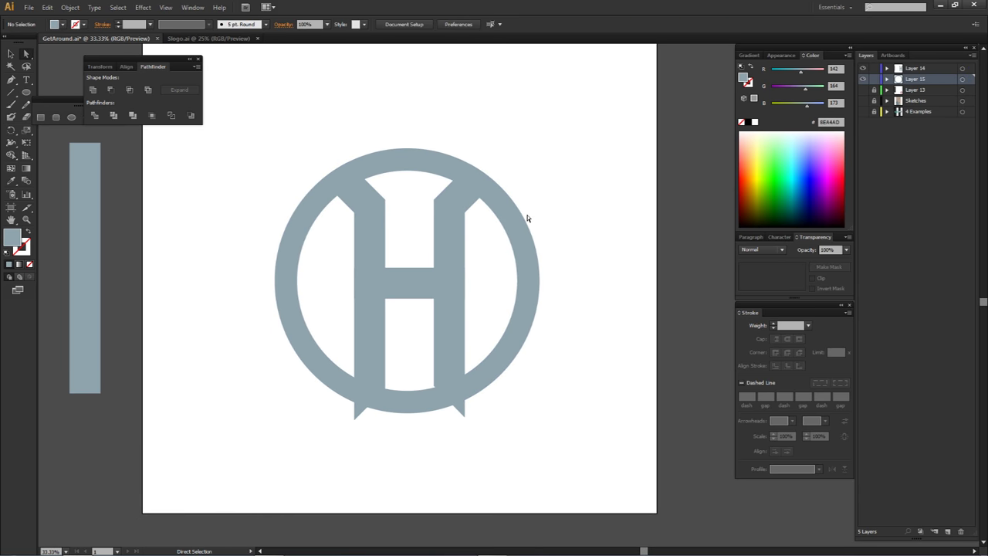
pyautogui.hscroll(-3, 349, 283)
pyautogui.moveTo(197, 267); pyautogui.dragTo(347, 244)
pyautogui.click(248, 266)
pyautogui.moveTo(362, 141); pyautogui.dragTo(432, 195)
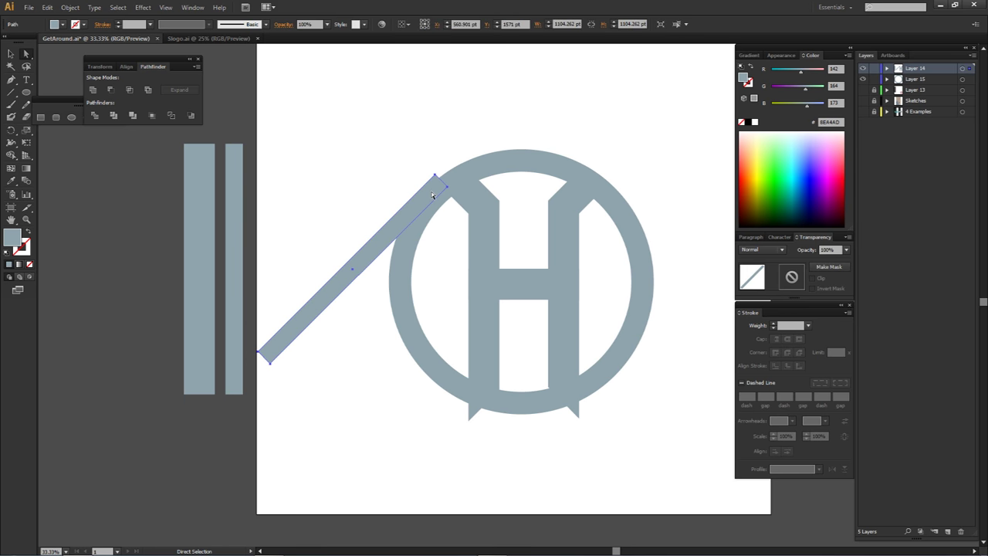
# - Place the narrow diagonal bar across the upper right of the ring, parallel to the H's right arm
pyautogui.moveTo(358, 269); pyautogui.dragTo(624, 203)
pyautogui.moveTo(589, 233); pyautogui.dragTo(538, 198)
pyautogui.click(616, 236)
# - Add a narrow vertical bar from the diagonal's inner tip beside the H's right upright, and shorten it to about 500 pt
pyautogui.moveTo(146, 232); pyautogui.dragTo(488, 255)
pyautogui.moveTo(474, 109); pyautogui.dragTo(488, 219)
pyautogui.scroll(3, 492, 203)
pyautogui.scroll(-4, 541, 259)
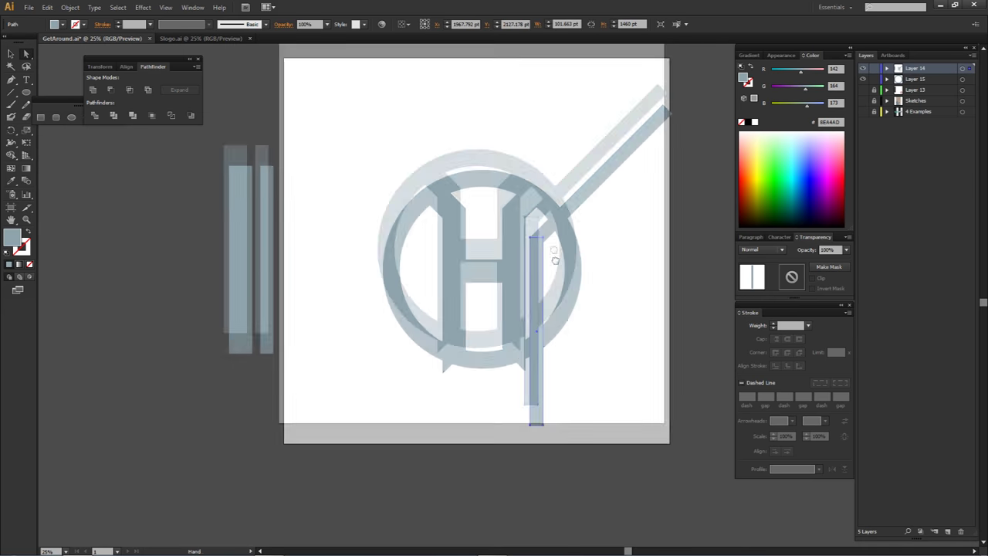
pyautogui.moveTo(561, 411); pyautogui.dragTo(538, 277)
# - Duplicate the narrow diagonal bar below the original and reflect the copy across the vertical axis
pyautogui.moveTo(580, 173); pyautogui.dragTo(585, 234)
pyautogui.rightClick(587, 234)
pyautogui.moveTo(618, 376)
pyautogui.click(718, 408)
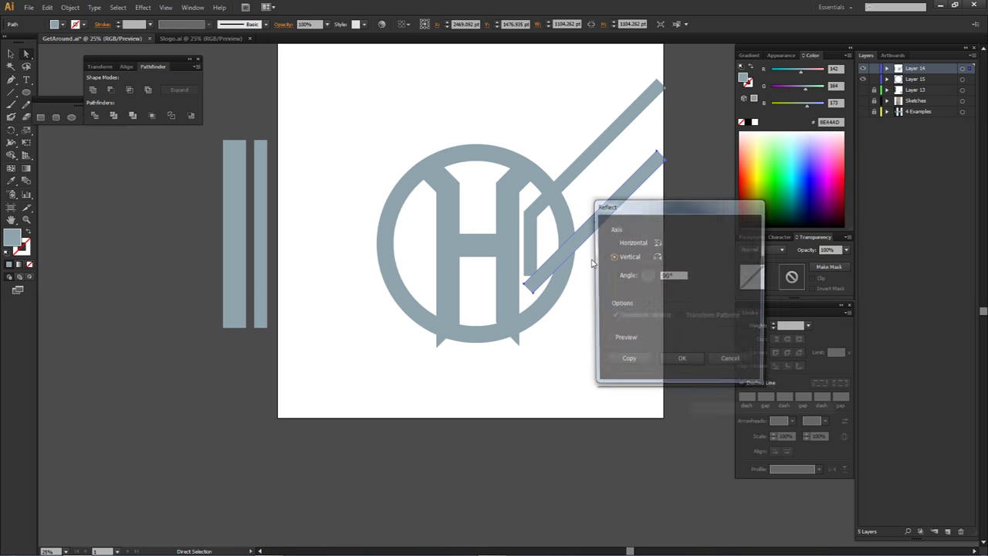
pyautogui.click(678, 361)
# - Move the mirrored diagonal so its inner corner meets the bottom corner of the narrow vertical bar
pyautogui.scroll(2, 547, 249)
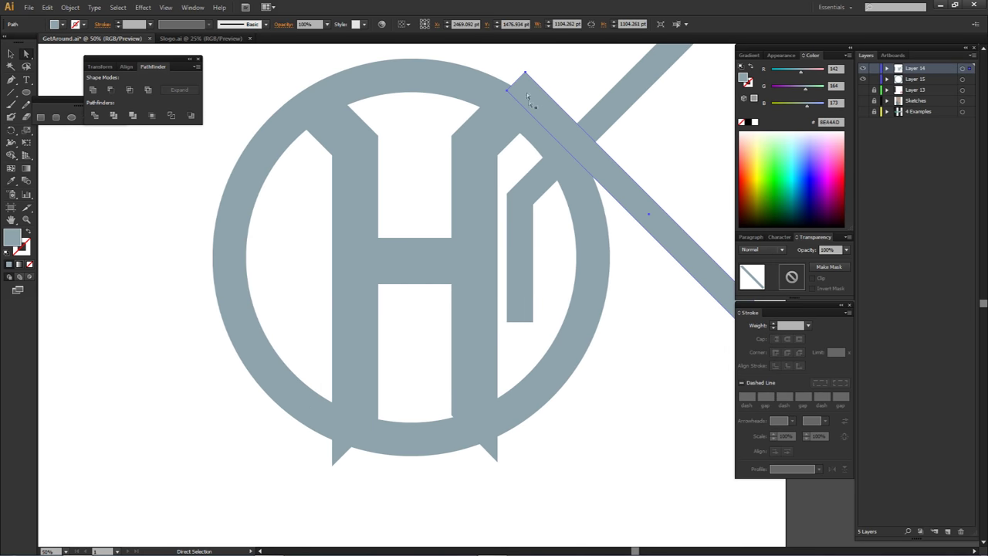
pyautogui.moveTo(507, 88); pyautogui.dragTo(509, 316)
pyautogui.scroll(4, 507, 322)
pyautogui.hotkey('ctrl', 'z')
pyautogui.click(530, 353)
pyautogui.click(522, 356)
pyautogui.click(510, 333)
pyautogui.scroll(3, 511, 332)
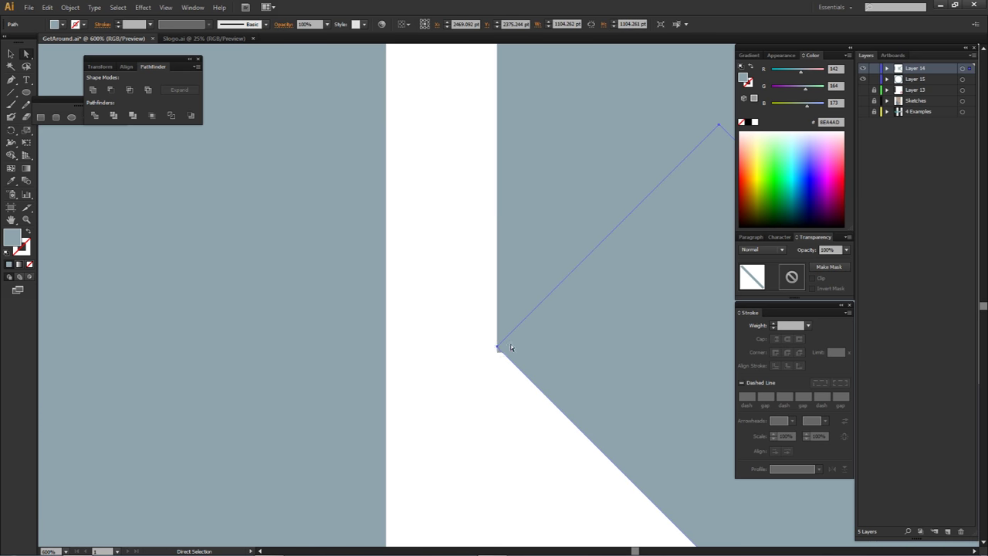
pyautogui.click(497, 347)
pyautogui.scroll(-6, 509, 348)
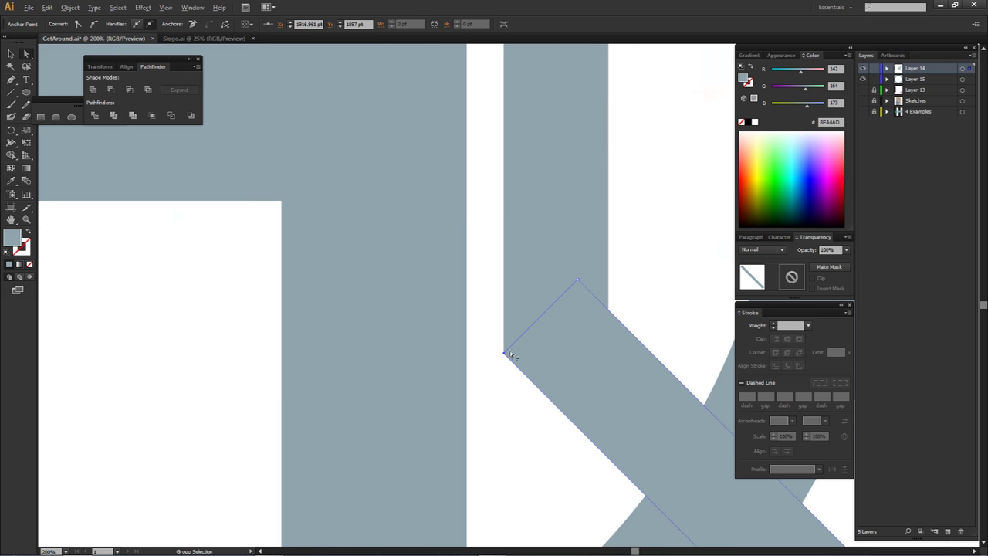
pyautogui.scroll(-2, 576, 305)
# - Shift the three narrow bars right to widen the gap to the H, and unite them into one bracket shape
pyautogui.click(545, 216)
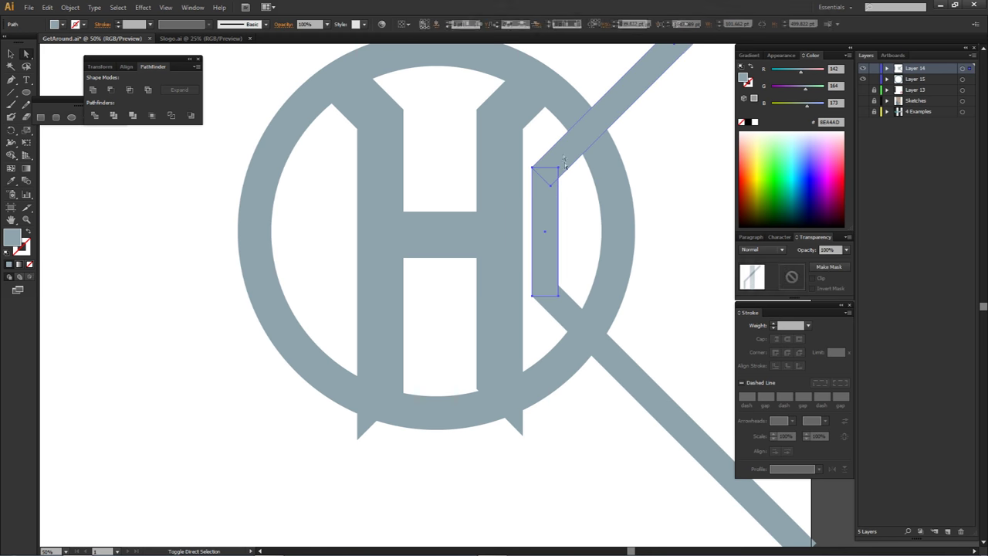
pyautogui.moveTo(653, 177); pyautogui.dragTo(543, 227)
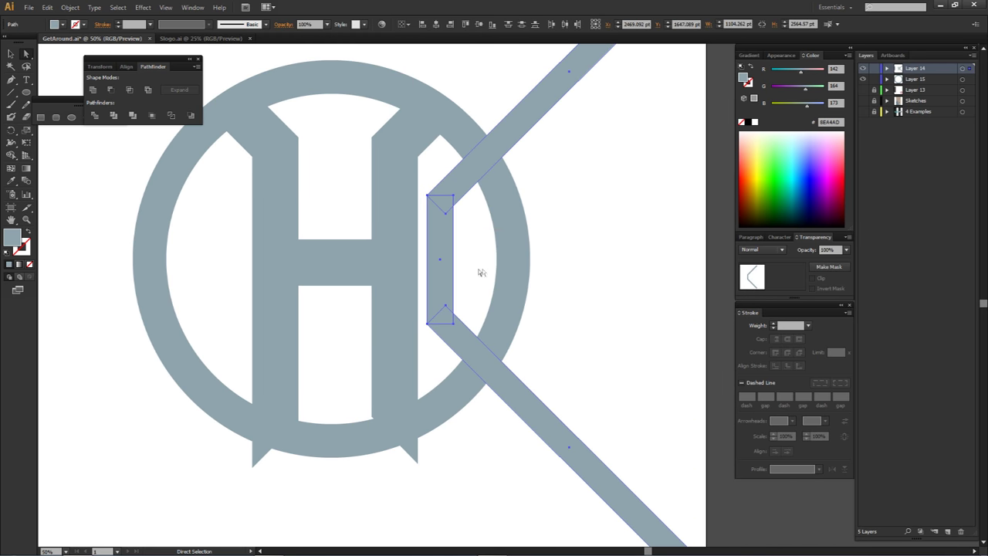
pyautogui.moveTo(447, 241); pyautogui.dragTo(463, 241)
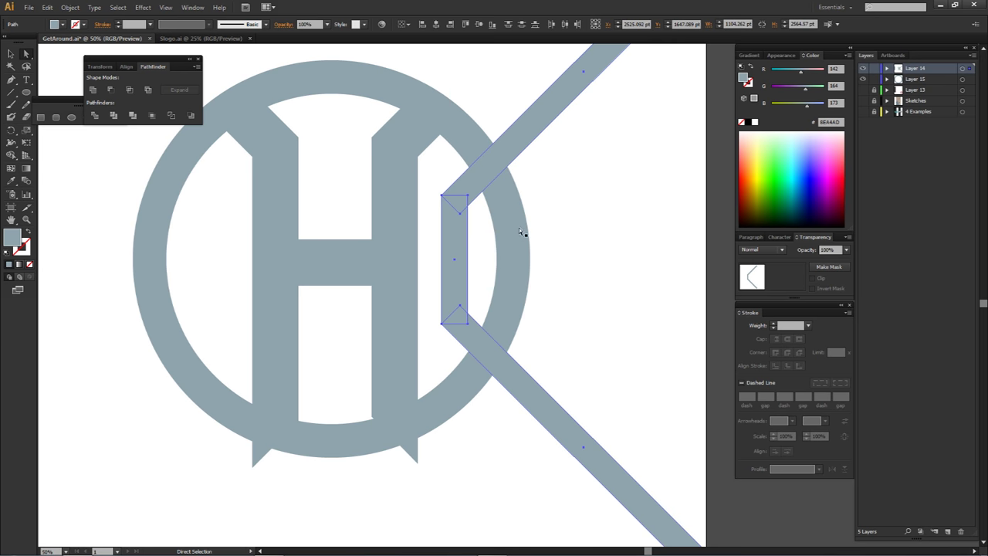
pyautogui.click(92, 89)
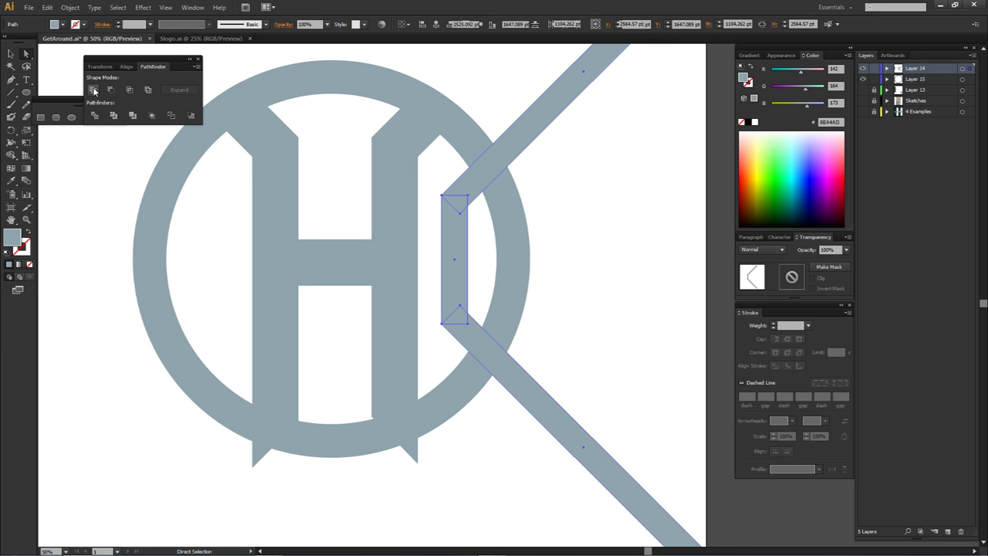
pyautogui.click(519, 167)
# - Place a spare copy of the bracket shape to the right of the artboard
pyautogui.scroll(-3, 503, 161)
pyautogui.moveTo(517, 147); pyautogui.dragTo(602, 139)
pyautogui.hotkey('ctrl', 'z')
pyautogui.moveTo(509, 152); pyautogui.dragTo(638, 152)
pyautogui.click(590, 149)
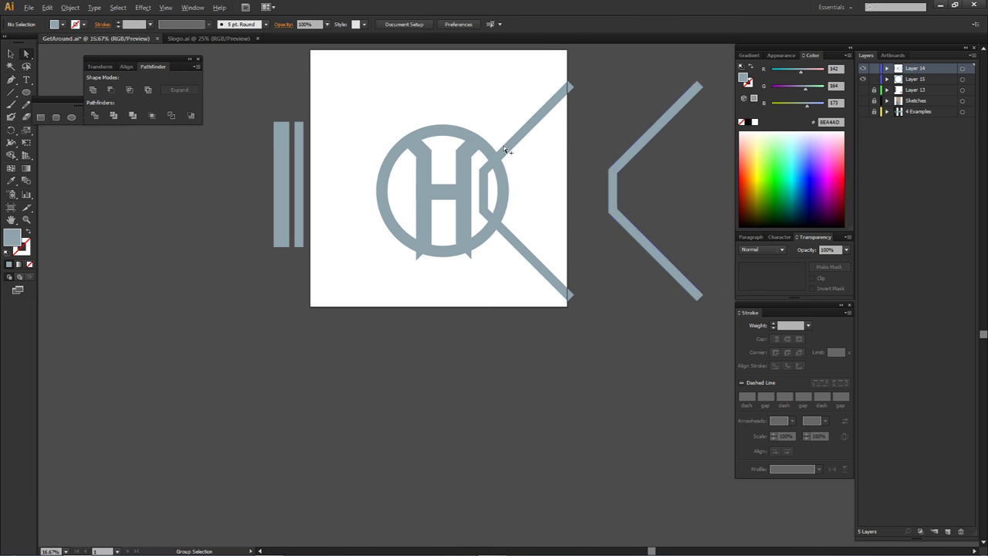
# - Remove the ring's right-hand arc between the two bracket arms with Shape Builder
pyautogui.scroll(2, 504, 146)
pyautogui.click(513, 150)
pyautogui.keyDown('shift'); pyautogui.click(492, 204); pyautogui.keyUp('shift')
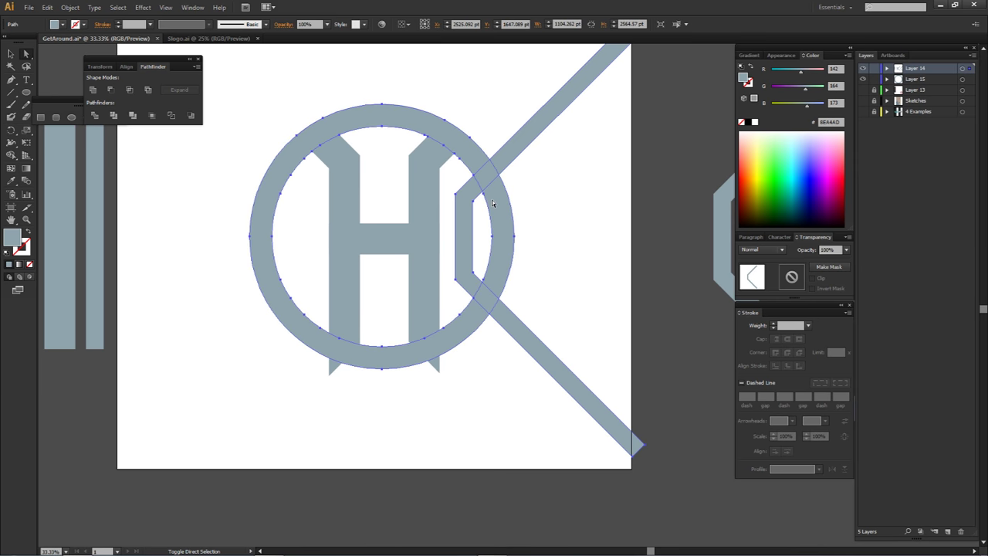
pyautogui.hotkey('shift', 'm')
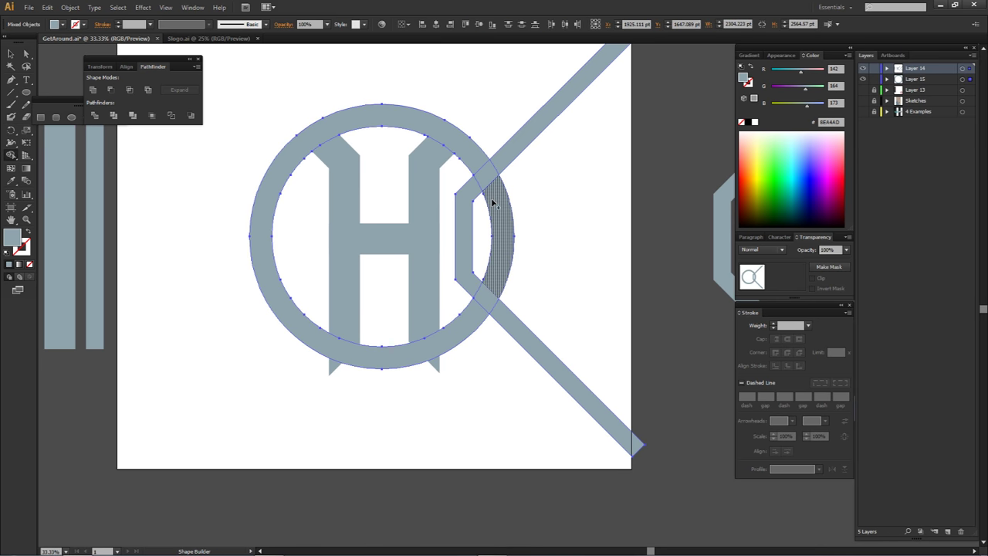
pyautogui.keyDown('alt'); pyautogui.click(493, 202); pyautogui.keyUp('alt')
pyautogui.press('a')
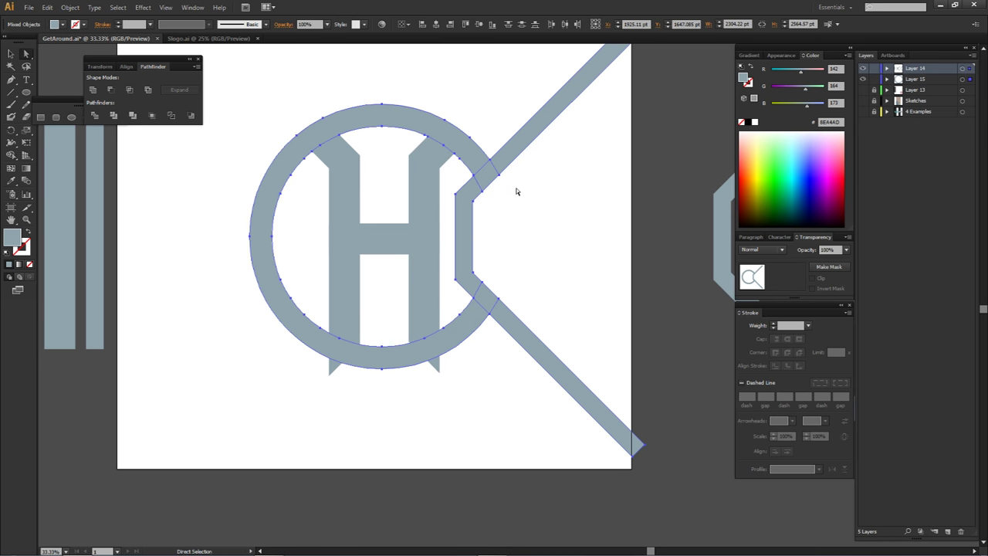
# - Remove both diagonal arm ends projecting beyond the ring with Shape Builder, leaving the notch at the ring's right side
pyautogui.click(512, 196)
pyautogui.click(476, 162)
pyautogui.keyDown('shift'); pyautogui.click(468, 222); pyautogui.keyUp('shift')
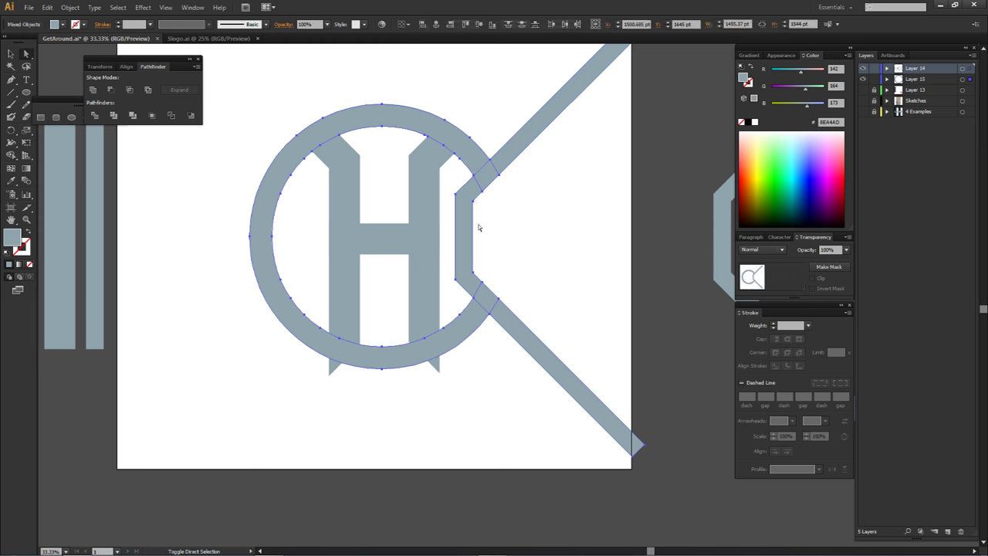
pyautogui.keyDown('alt'); pyautogui.click(503, 316); pyautogui.keyUp('alt')
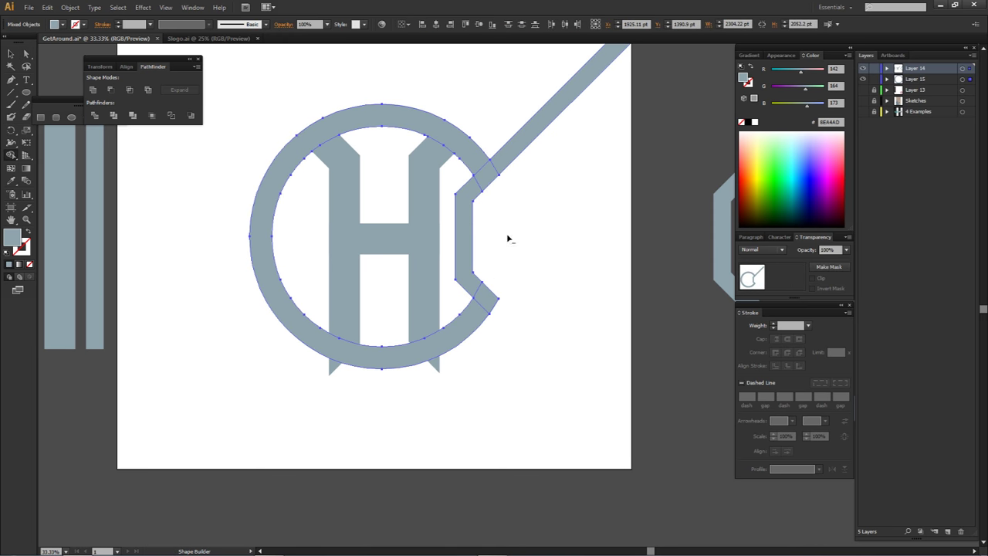
pyautogui.keyDown('alt'); pyautogui.click(517, 155); pyautogui.keyUp('alt')
pyautogui.hotkey('ctrl', 'shift', 'a')
pyautogui.moveTo(499, 237); pyautogui.dragTo(538, 255)
pyautogui.press('a')
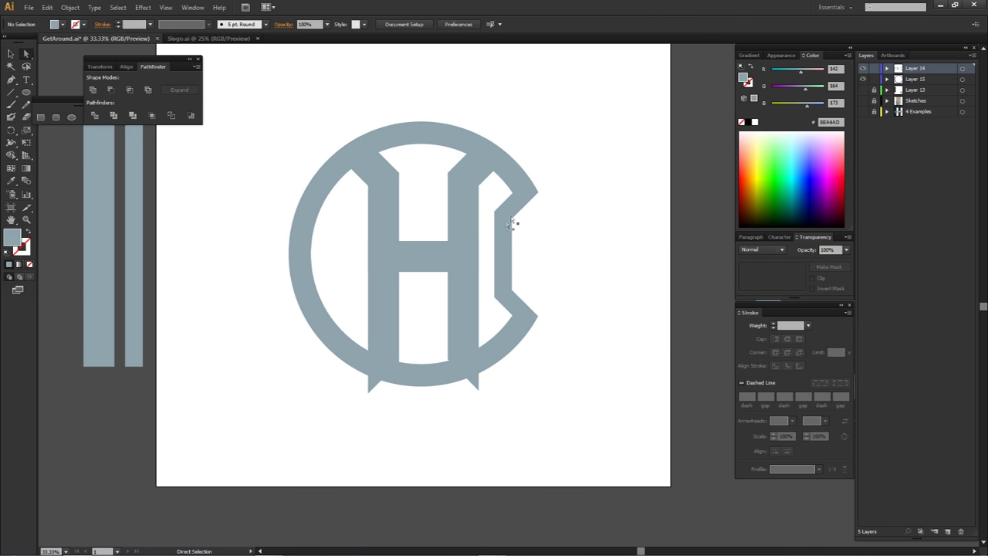
# - Copy the spare bracket to the left side of the ring and reflect the copy about the vertical axis
pyautogui.keyDown('alt'); pyautogui.scroll(-1, 600, 258); pyautogui.keyUp('alt')
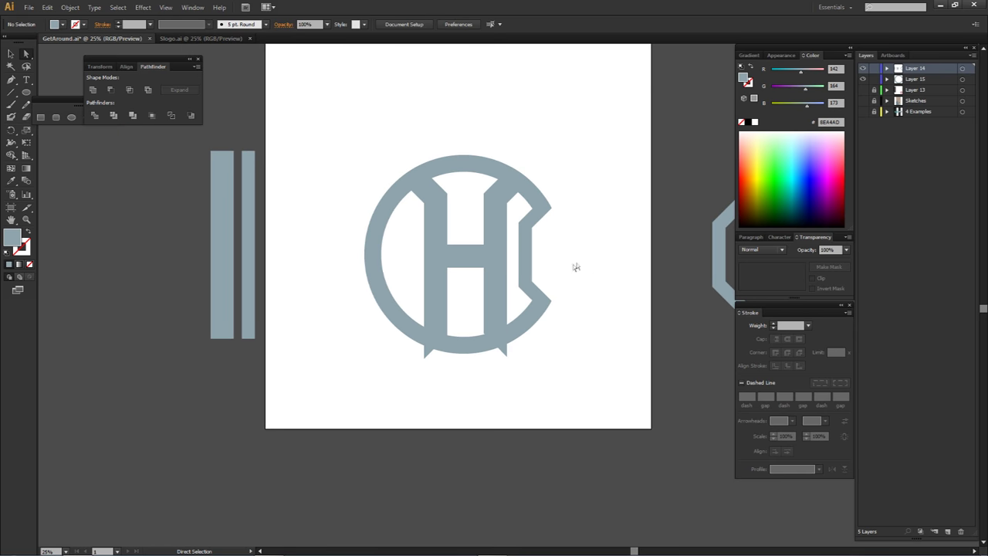
pyautogui.moveTo(580, 262); pyautogui.dragTo(538, 265)
pyautogui.click(488, 220)
pyautogui.moveTo(666, 238); pyautogui.dragTo(283, 238)
pyautogui.rightClick(276, 252)
pyautogui.moveTo(313, 387)
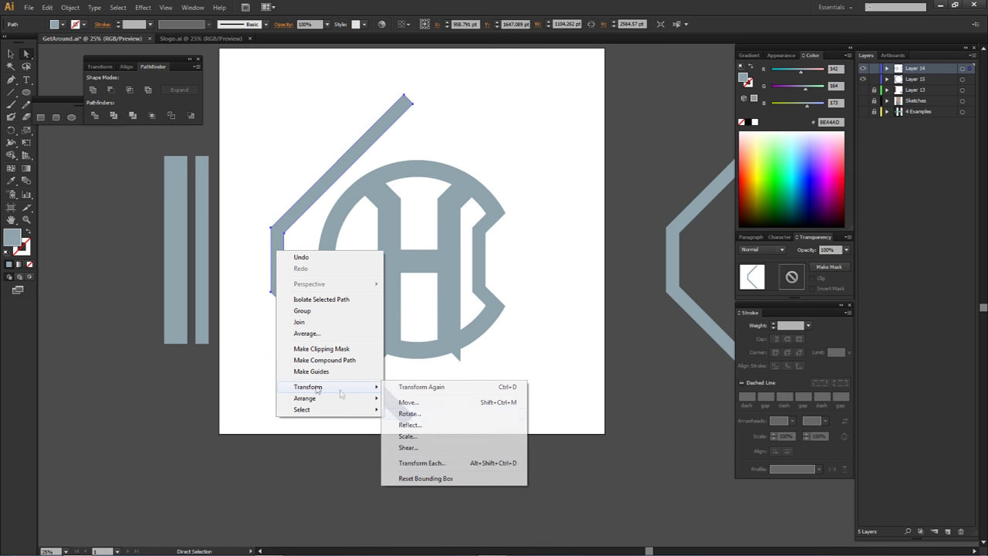
pyautogui.click(410, 424)
pyautogui.click(615, 258)
pyautogui.click(680, 361)
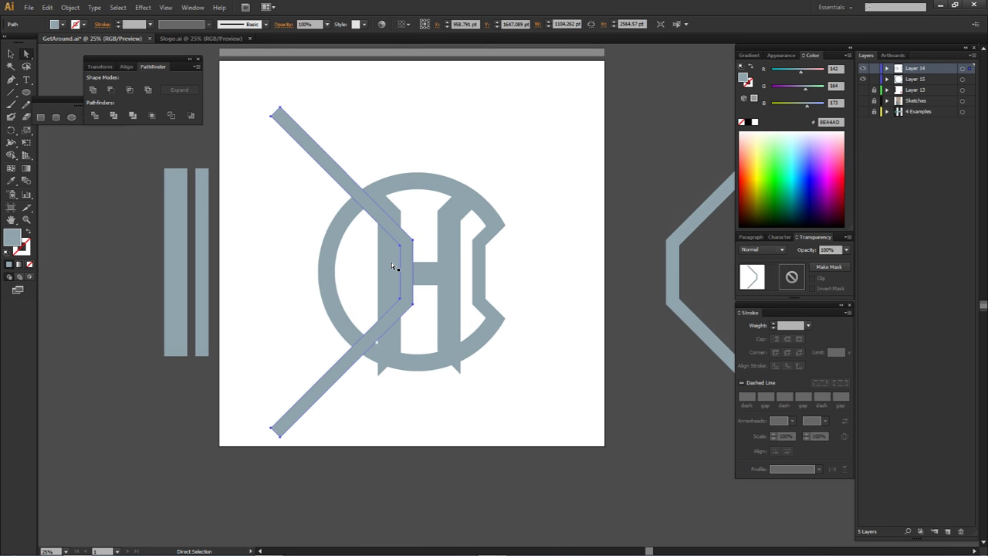
# - Try the mirrored bracket copy just left of the H's left stem, and delete it
pyautogui.scroll(1, 394, 266)
pyautogui.moveTo(423, 253); pyautogui.dragTo(367, 268)
pyautogui.click(433, 249)
pyautogui.click(356, 267)
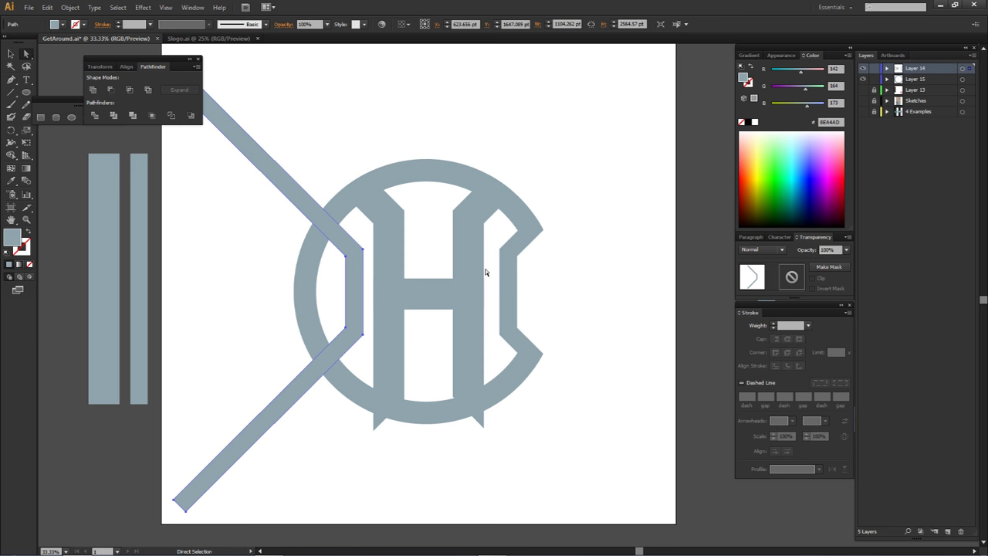
pyautogui.press('Delete')
# - Unite the open ring and the trimmed right bracket into one shape
pyautogui.click(517, 245)
pyautogui.keyDown('shift'); pyautogui.click(516, 211); pyautogui.keyUp('shift')
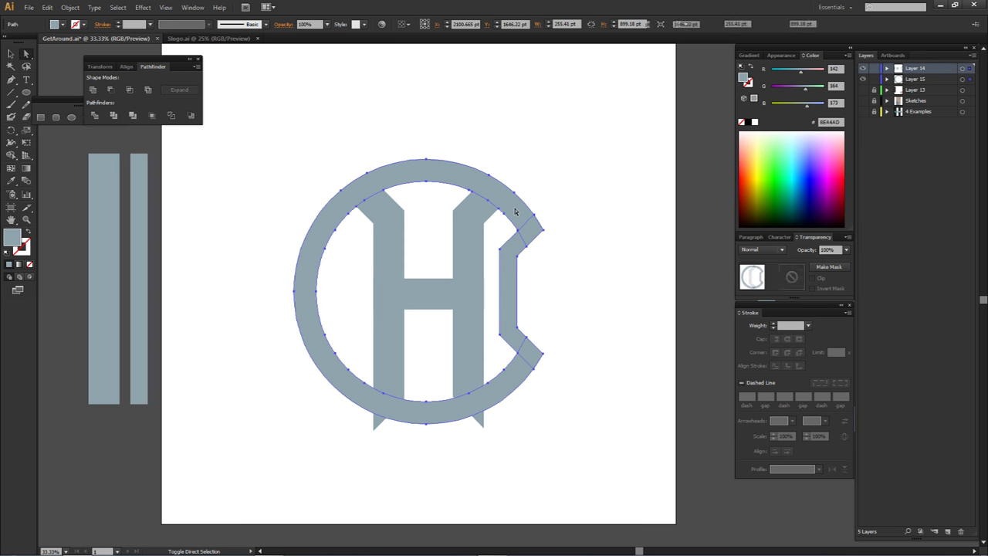
pyautogui.click(96, 91)
# - Try moving the united ring off the H toward the upper right, and return it to its place
pyautogui.moveTo(445, 172); pyautogui.dragTo(665, 94)
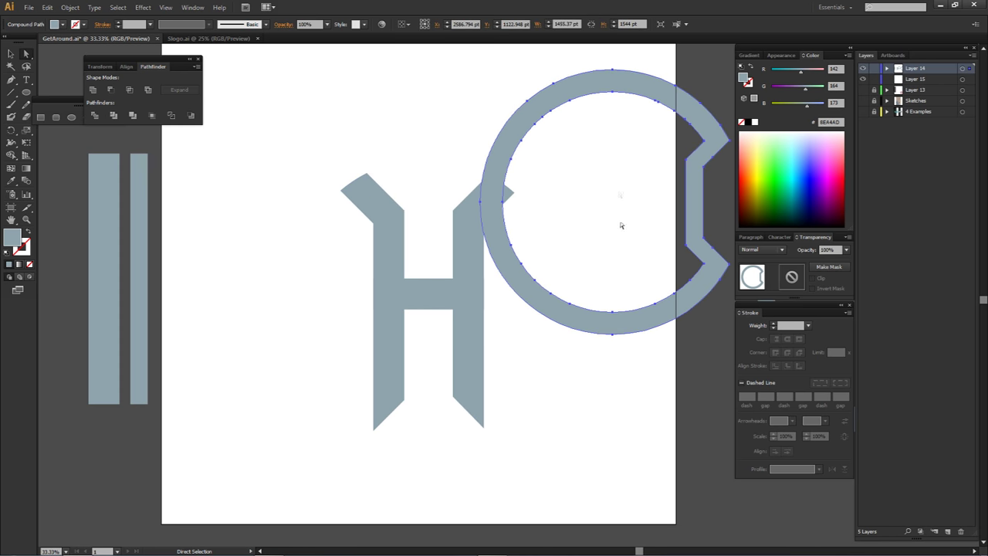
pyautogui.click(633, 174)
pyautogui.press('ctrl')
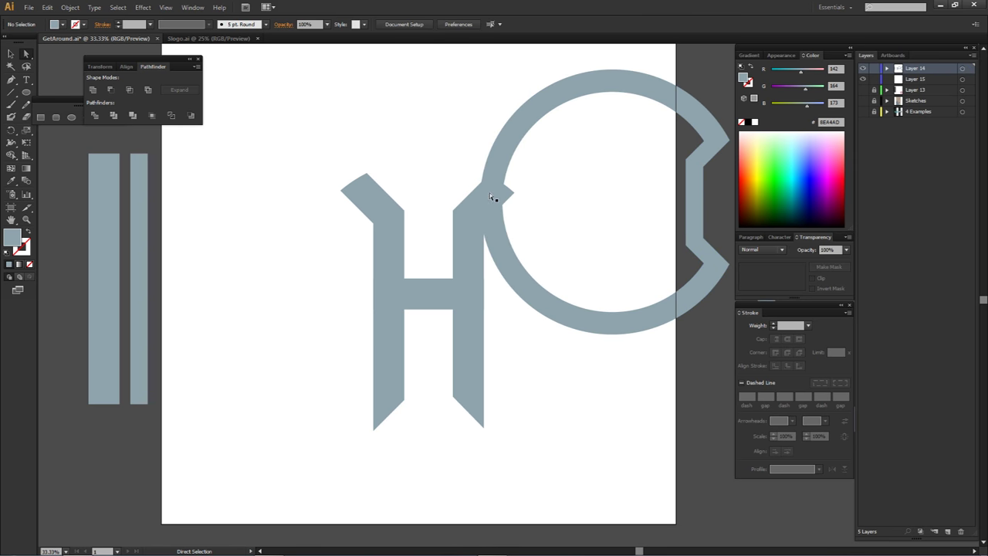
pyautogui.moveTo(679, 104); pyautogui.dragTo(493, 193)
pyautogui.click(546, 207)
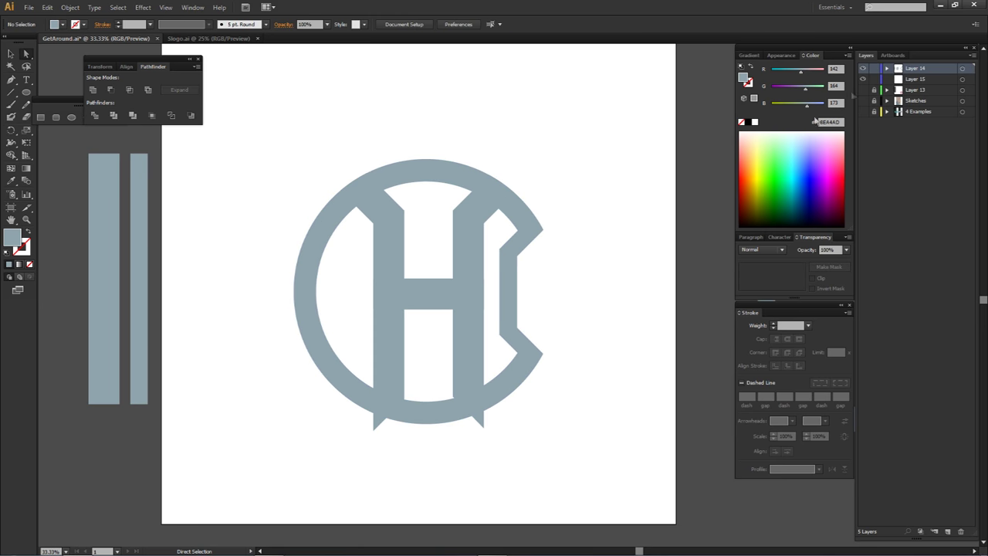
# - Unite the H's two stems, two diagonal arms and crossbar into one shape
pyautogui.click(886, 69)
pyautogui.click(470, 254)
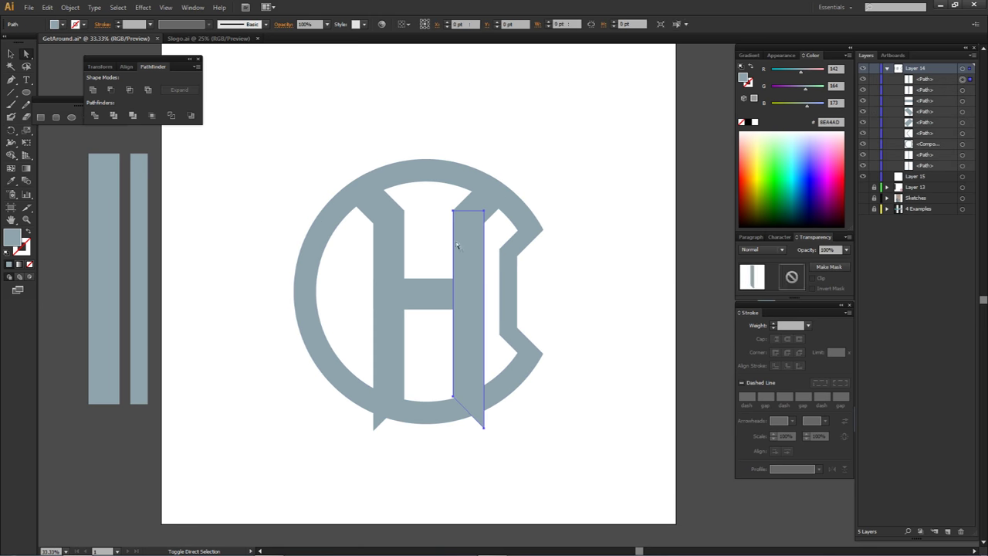
pyautogui.keyDown('shift'); pyautogui.click(388, 207); pyautogui.keyUp('shift')
pyautogui.keyDown('shift'); pyautogui.click(369, 188); pyautogui.keyUp('shift')
pyautogui.keyDown('shift'); pyautogui.click(485, 193); pyautogui.keyUp('shift')
pyautogui.keyDown('shift'); pyautogui.click(429, 301); pyautogui.keyUp('shift')
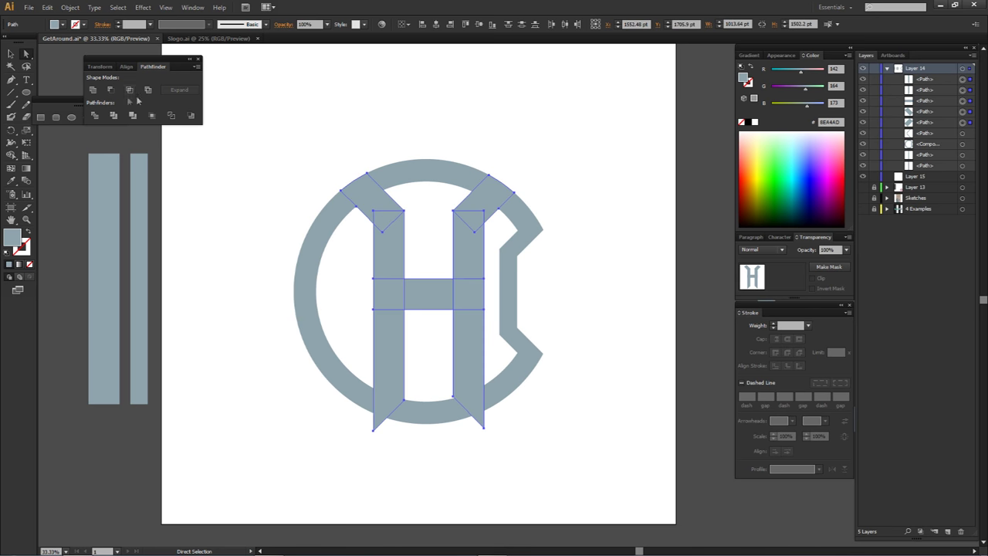
pyautogui.click(93, 90)
pyautogui.click(429, 136)
pyautogui.moveTo(479, 225); pyautogui.dragTo(498, 101)
pyautogui.hotkey('ctrl', 'z')
# - Lock the united H path within Layer 14, keeping the ring in its original position
pyautogui.click(874, 80)
pyautogui.moveTo(557, 162); pyautogui.dragTo(406, 297)
pyautogui.moveTo(494, 196); pyautogui.dragTo(490, 204)
pyautogui.click(468, 237)
pyautogui.hotkey('ctrl', 'z')
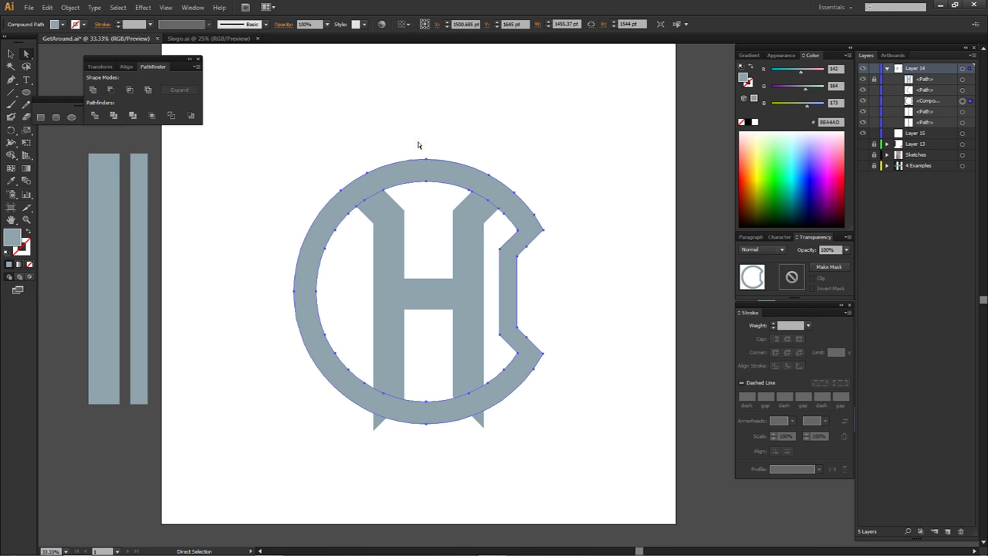
# - Add a new layer above Layer 14 with the notched ring selected
pyautogui.click(459, 140)
pyautogui.press('m')
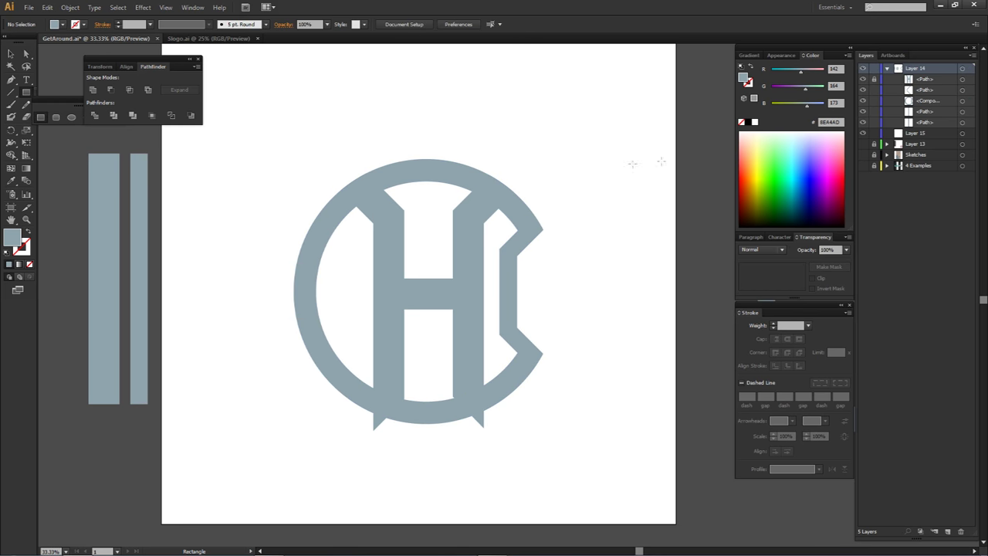
pyautogui.moveTo(32, 96); pyautogui.dragTo(55, 91)
pyautogui.scroll(1, 400, 154)
pyautogui.press('a')
pyautogui.click(436, 192)
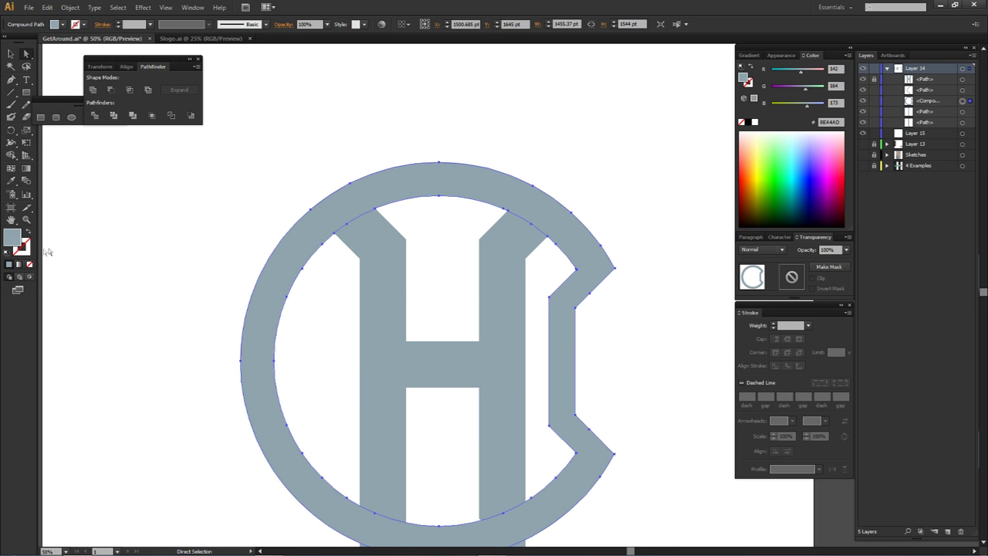
pyautogui.click(947, 532)
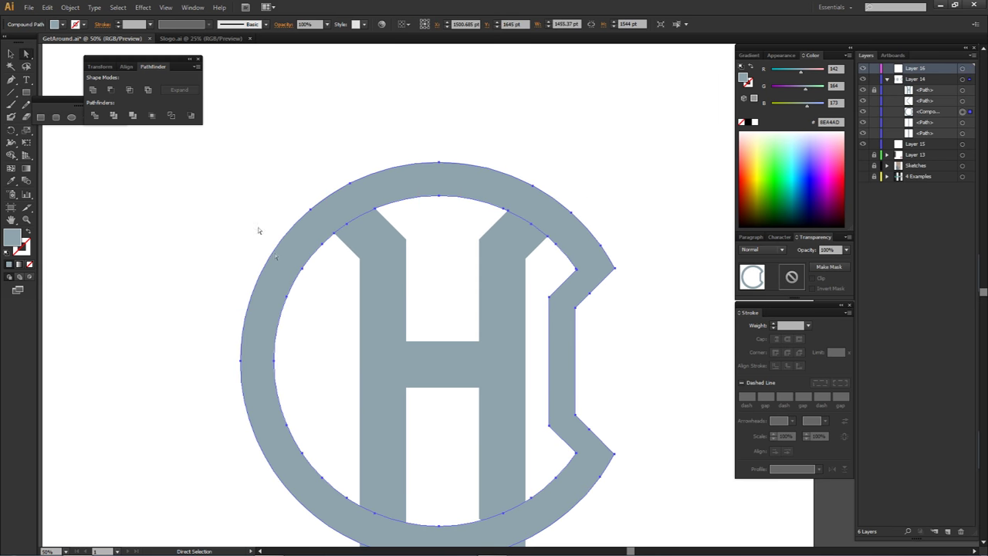
# - Show the rulers and place a vertical guide through the ring's top center anchor point
pyautogui.click(191, 7)
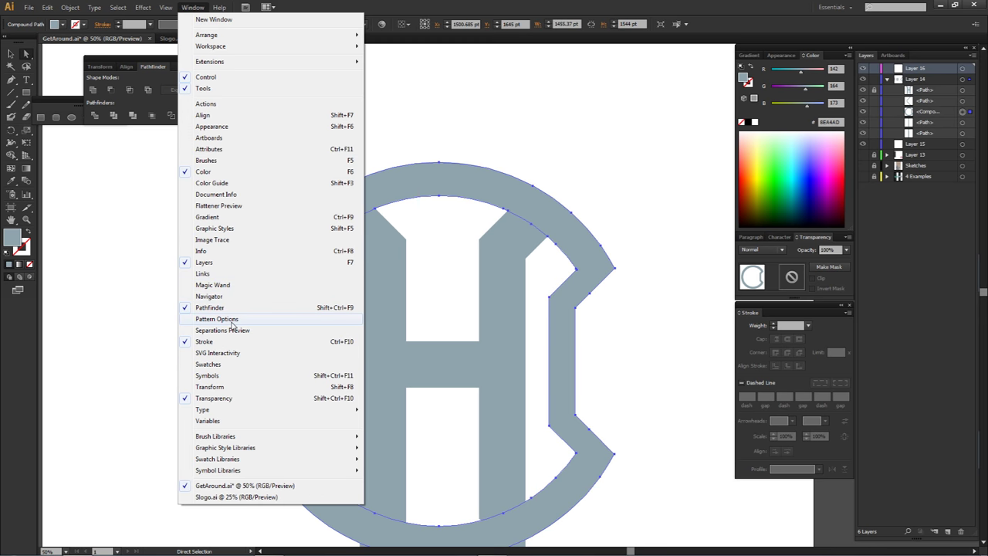
pyautogui.click(225, 262)
pyautogui.click(437, 98)
pyautogui.hotkey('ctrl', 'r')
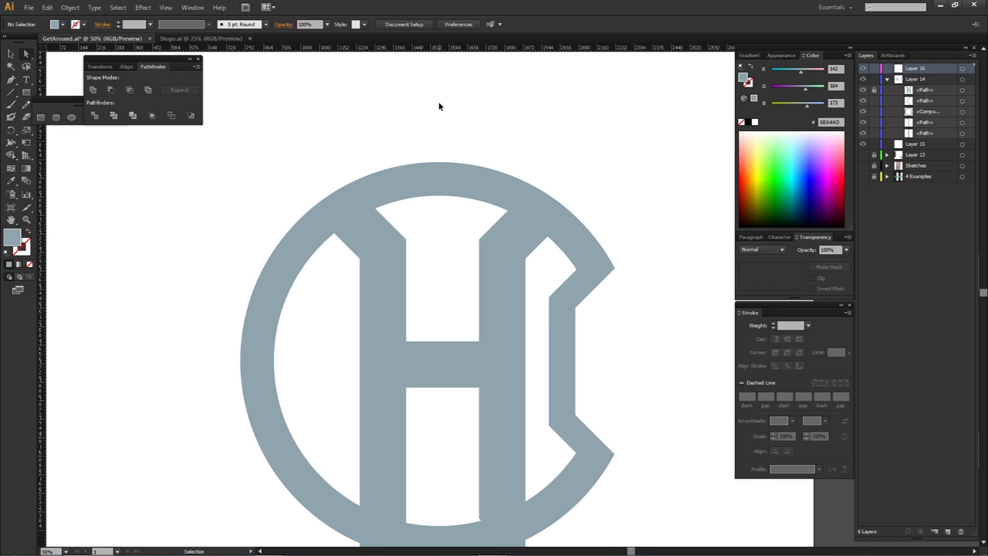
pyautogui.moveTo(42, 214); pyautogui.dragTo(430, 200)
pyautogui.click(444, 164)
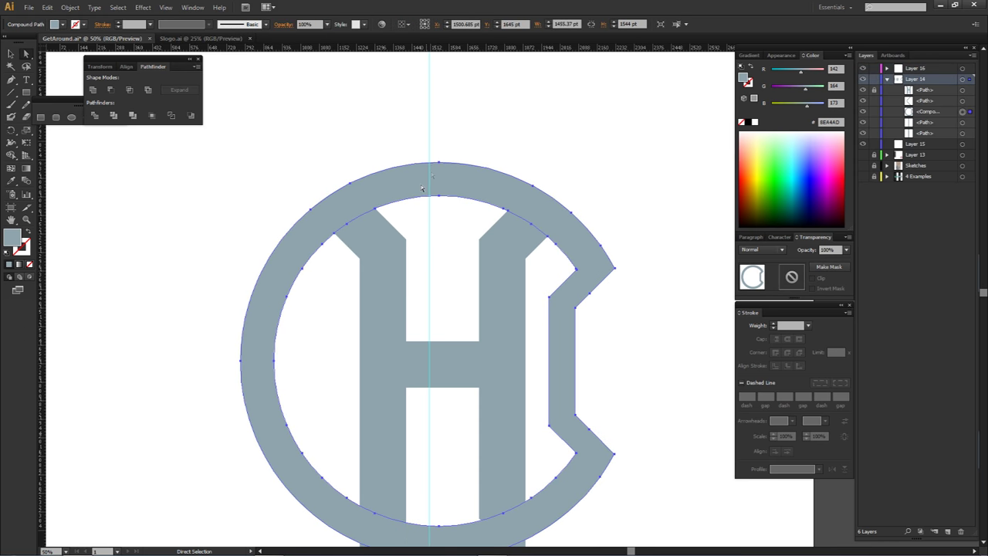
pyautogui.hotkey('ctrl', 'z')
pyautogui.moveTo(322, 232); pyautogui.dragTo(439, 231)
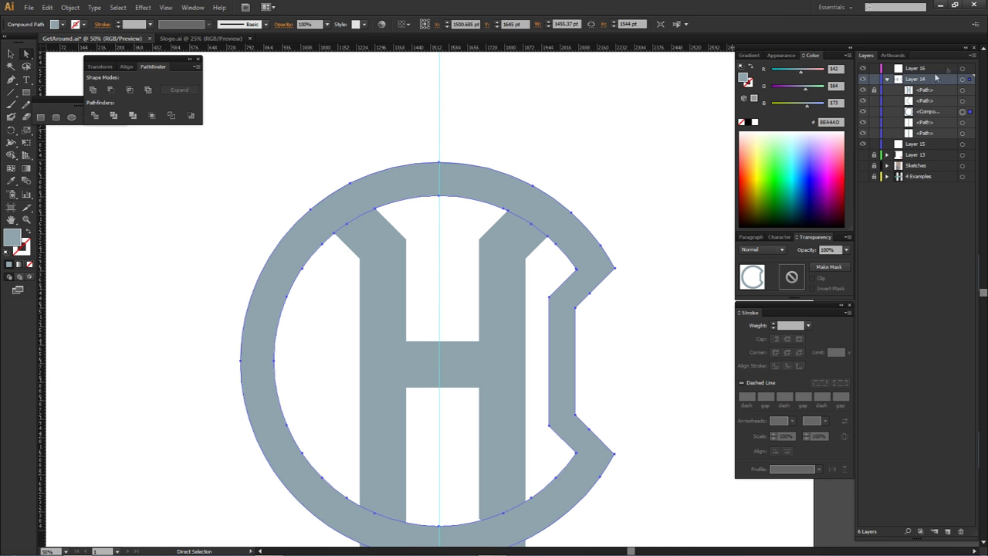
# - Hide the ring and the spare bracket paths, and make Layer 16 the active layer
pyautogui.click(863, 112)
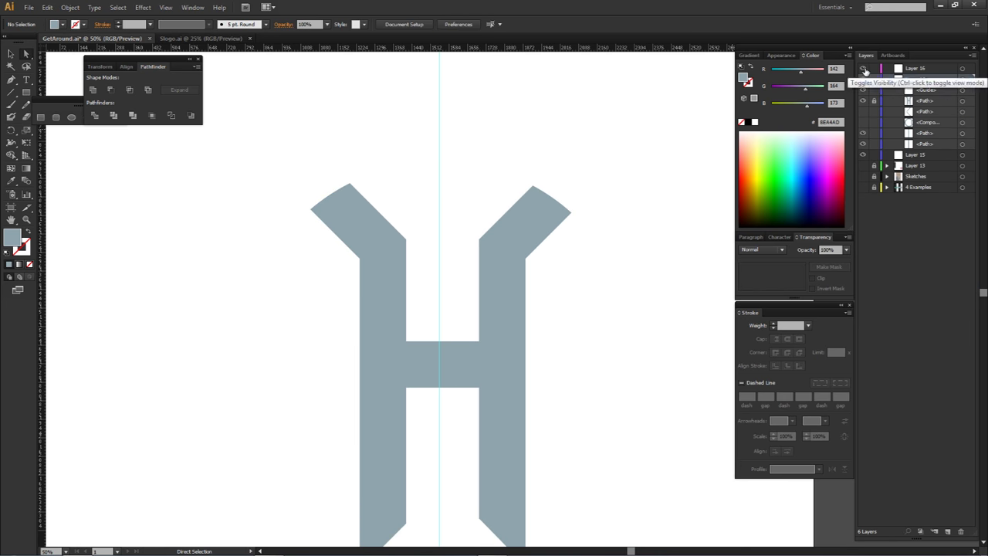
pyautogui.click(863, 91)
pyautogui.click(863, 90)
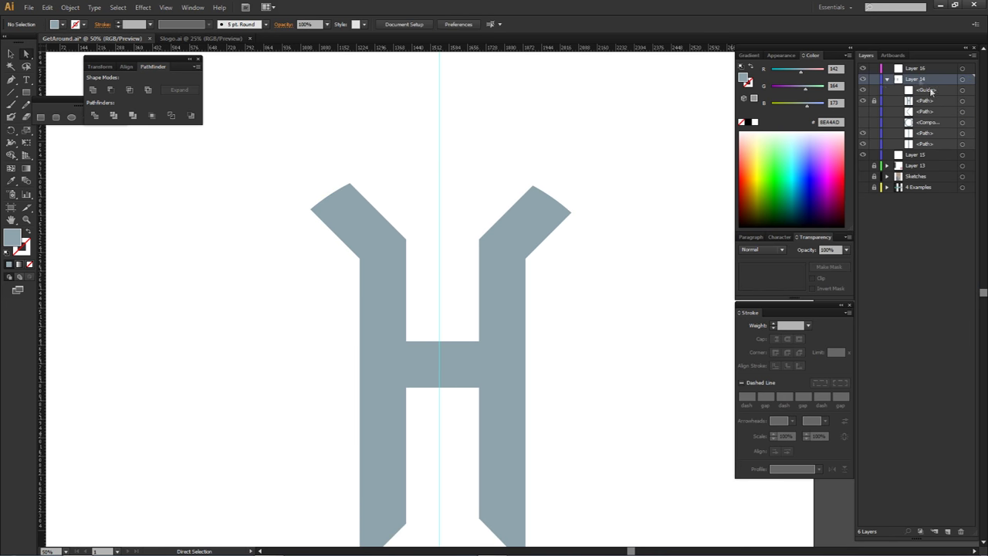
pyautogui.click(934, 91)
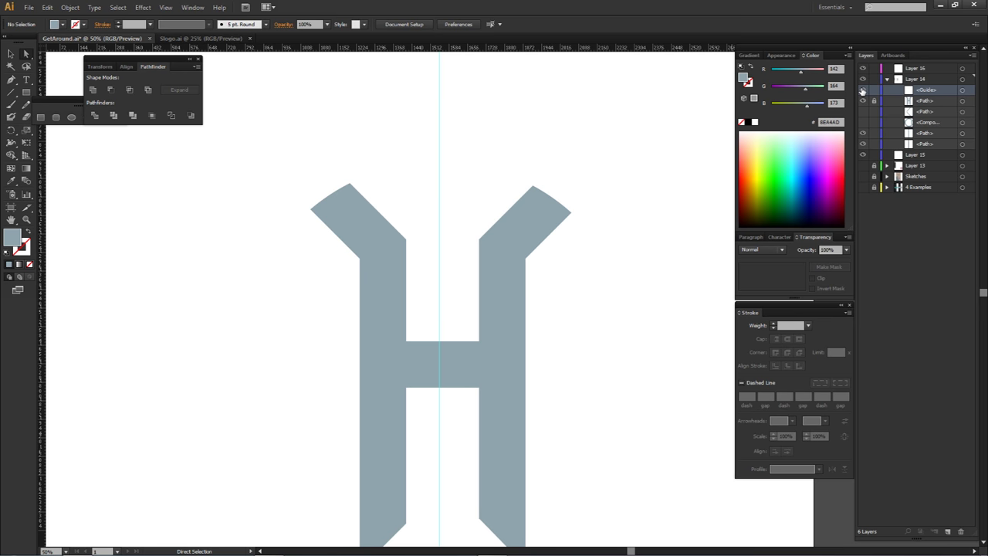
pyautogui.click(911, 69)
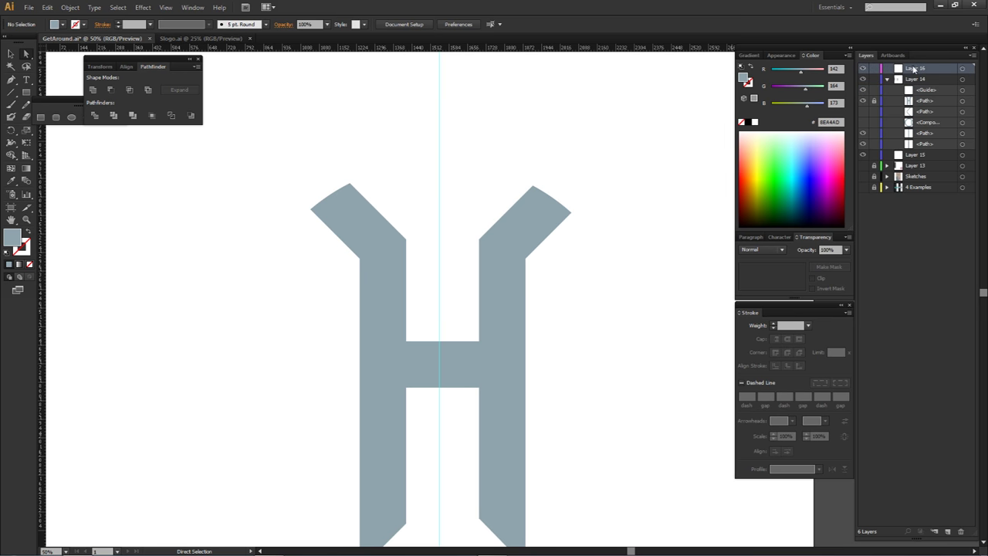
# - Show the ring again and draw a rectangle about 772 by 2080 pt from the center guide over its right half
pyautogui.press('m')
pyautogui.moveTo(497, 219); pyautogui.dragTo(551, 178)
pyautogui.scroll(-2, 508, 157)
pyautogui.click(863, 122)
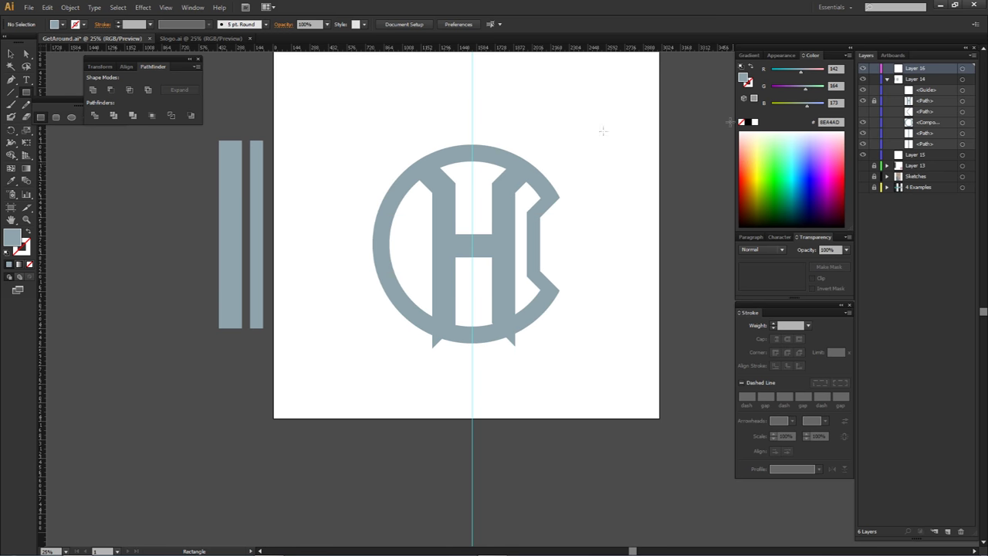
pyautogui.press('alt')
pyautogui.moveTo(472, 121); pyautogui.dragTo(571, 389)
pyautogui.press('a')
pyautogui.click(622, 325)
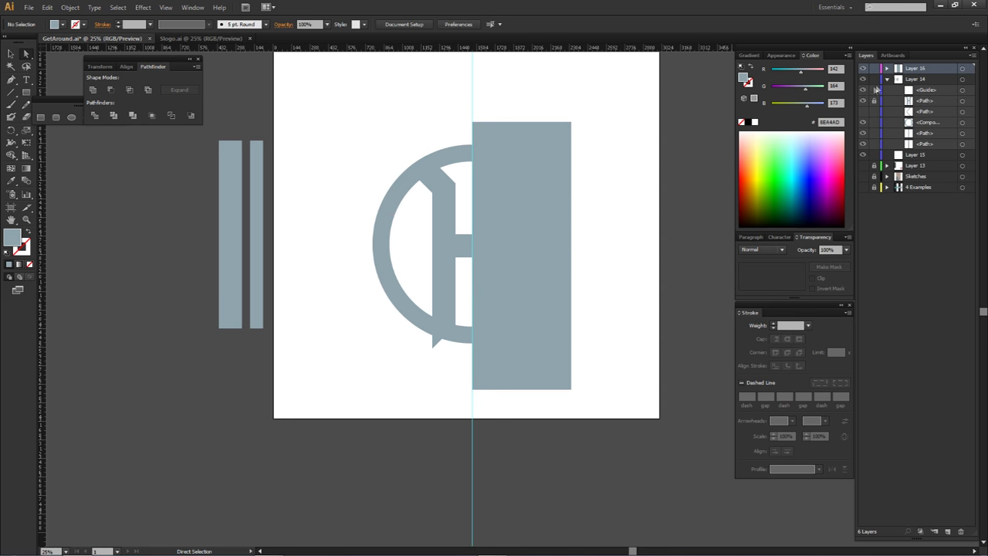
# - Hide the guides and split the ring along the rectangle's left edge with Shape Builder
pyautogui.hotkey('ctrl', ';')
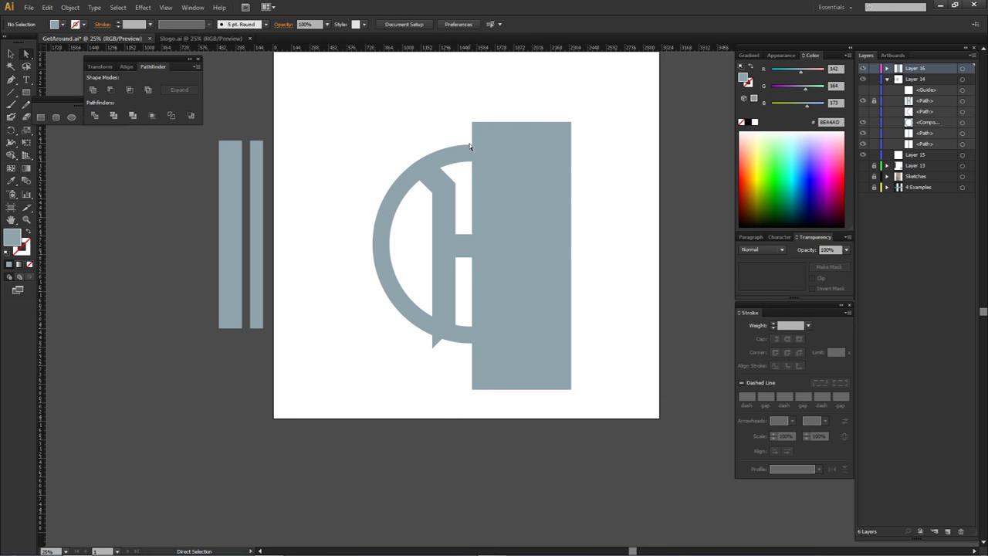
pyautogui.scroll(2, 468, 143)
pyautogui.click(509, 124)
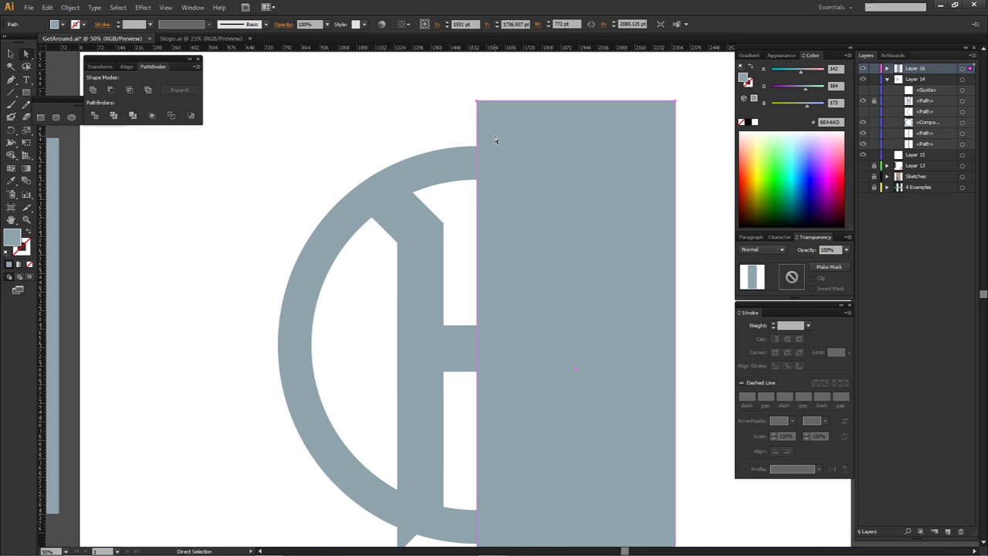
pyautogui.keyDown('shift'); pyautogui.click(460, 176); pyautogui.keyUp('shift')
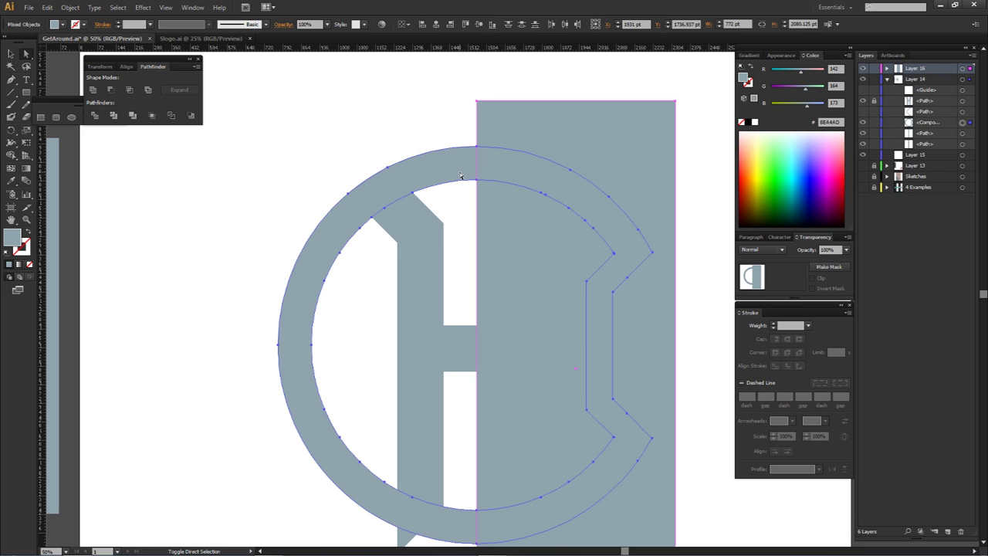
pyautogui.hotkey('shift', 'm')
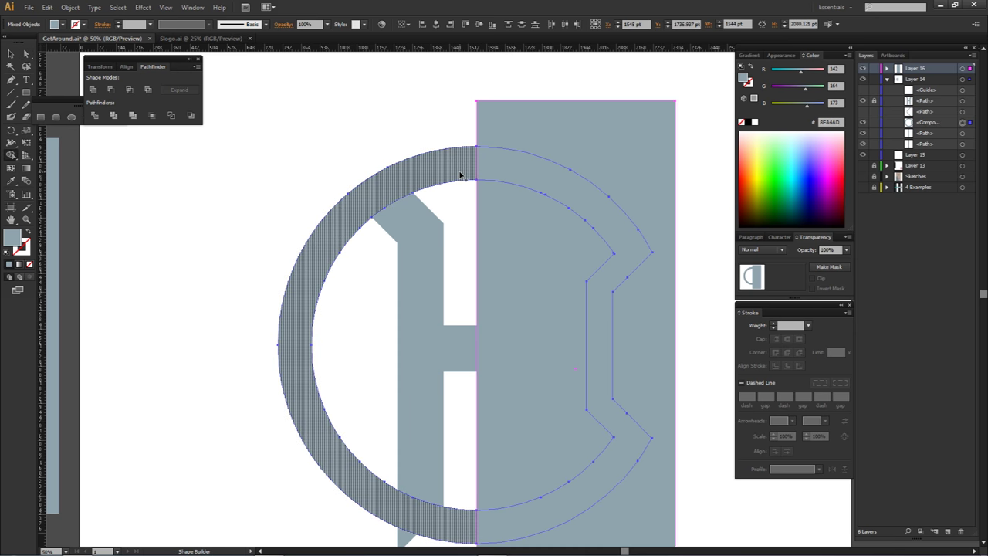
pyautogui.moveTo(12, 154); pyautogui.dragTo(78, 156)
pyautogui.moveTo(510, 163)
pyautogui.mouseDown()
pyautogui.moveTo(540, 172)
pyautogui.moveTo(652, 135)
pyautogui.mouseUp()
# - Delete the leftover rectangle and the ring's left half, keeping the notched right half
pyautogui.press('a')
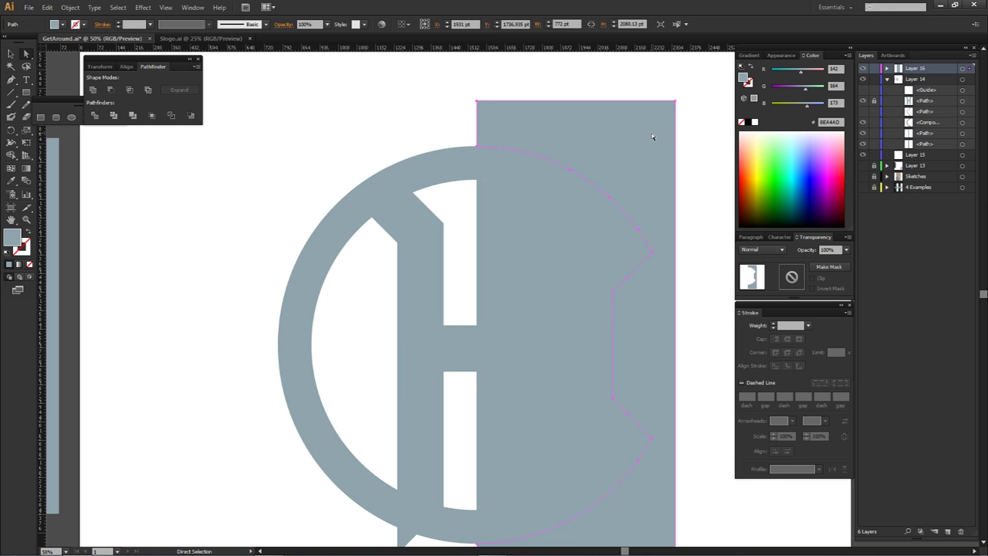
pyautogui.press('Delete')
pyautogui.click(454, 162)
pyautogui.press('Delete')
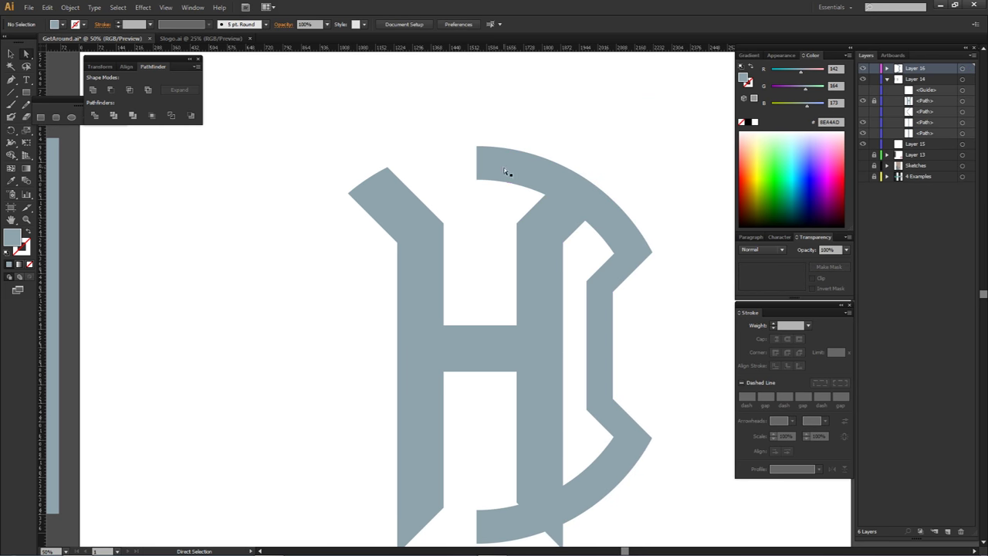
# - Duplicate the right half of the notched ring toward the left and reflect the copy across the vertical axis
pyautogui.click(509, 170)
pyautogui.moveTo(515, 166); pyautogui.dragTo(418, 166)
pyautogui.rightClick(419, 165)
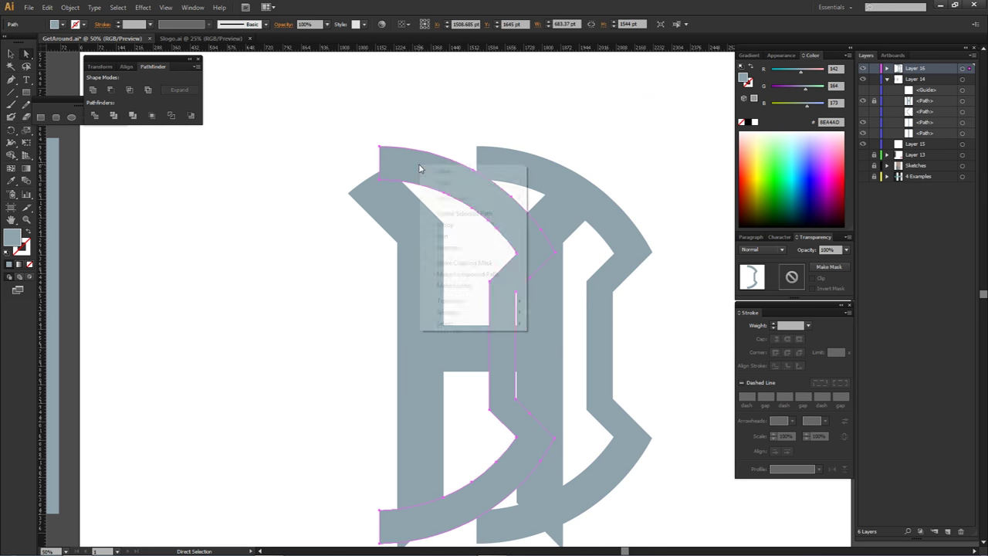
pyautogui.click(552, 339)
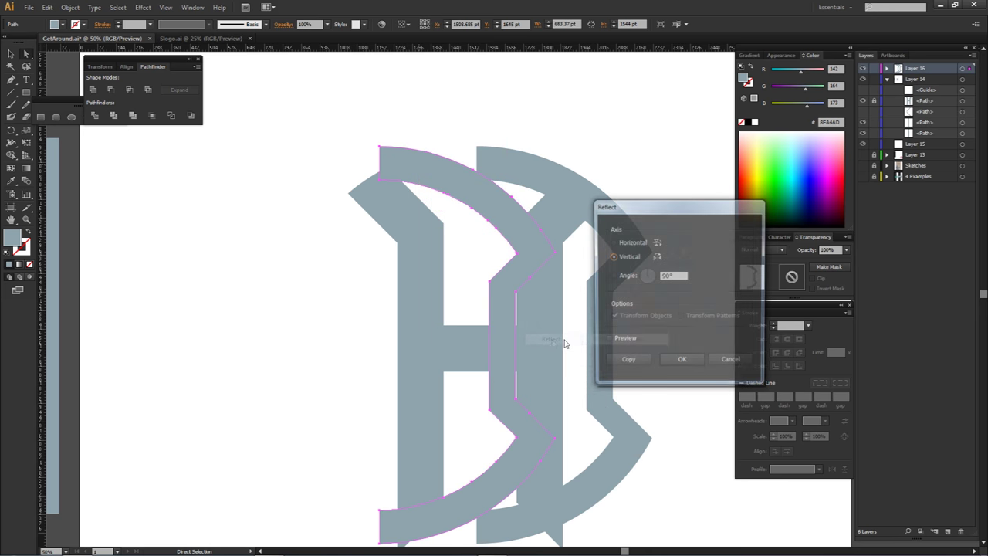
pyautogui.click(677, 363)
# - Move the mirrored half ring so its cut edge meets the right half's cut edge at the bottom center
pyautogui.scroll(2, 567, 404)
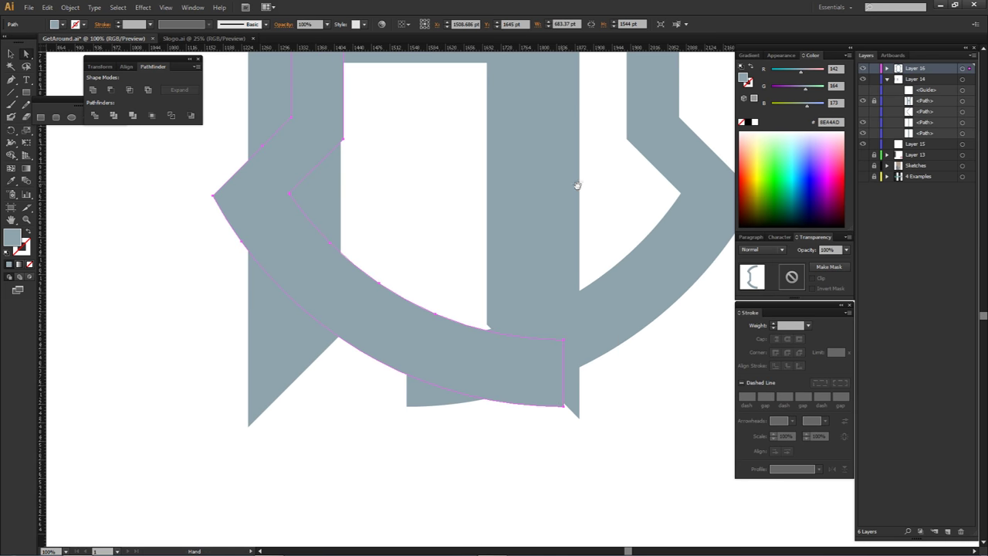
pyautogui.moveTo(564, 408); pyautogui.dragTo(419, 422)
pyautogui.scroll(5, 405, 409)
pyautogui.scroll(1, 405, 409)
pyautogui.scroll(-4, 428, 377)
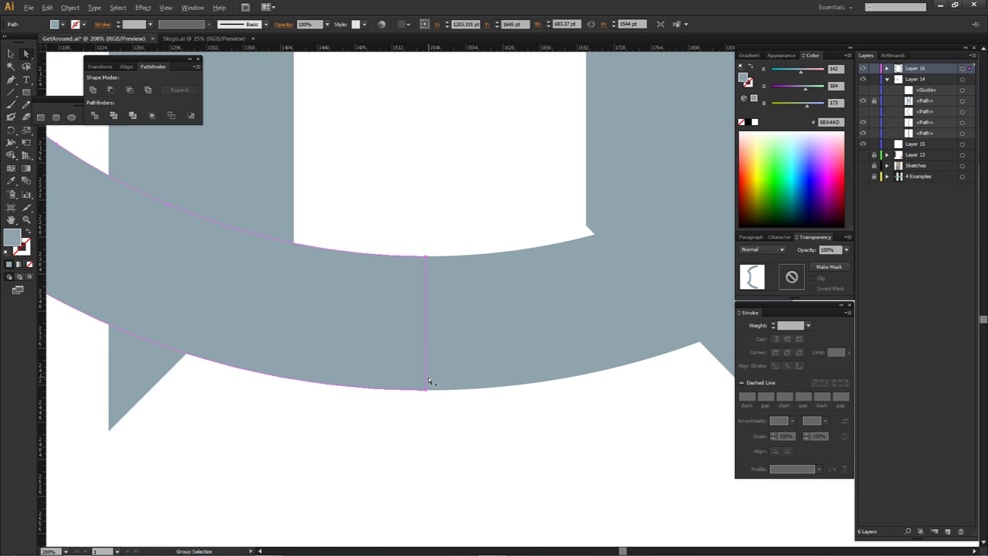
# - Unite the two ring halves into one closed notched frame around the H
pyautogui.scroll(-2, 198, 202)
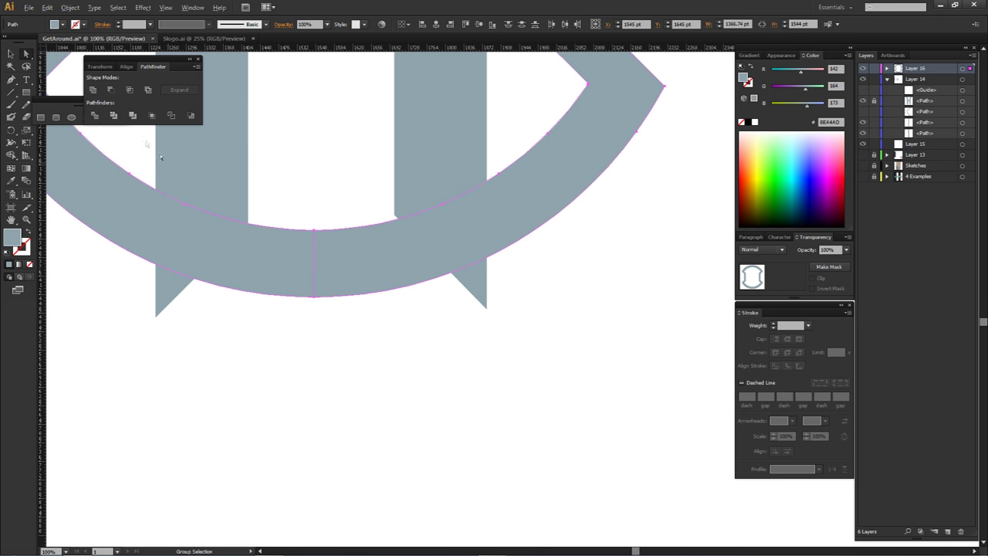
pyautogui.moveTo(193, 131); pyautogui.dragTo(235, 213)
pyautogui.click(93, 92)
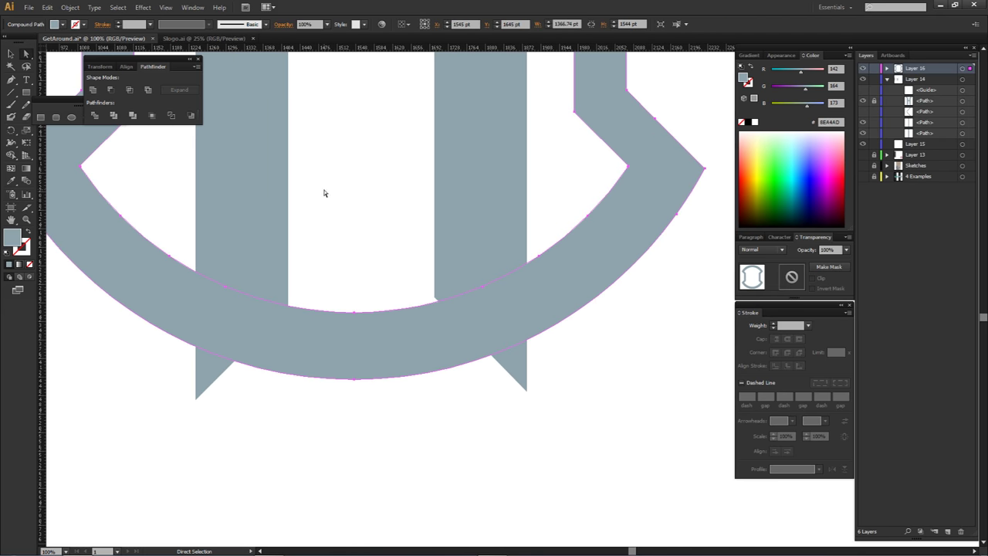
pyautogui.scroll(-3, 352, 264)
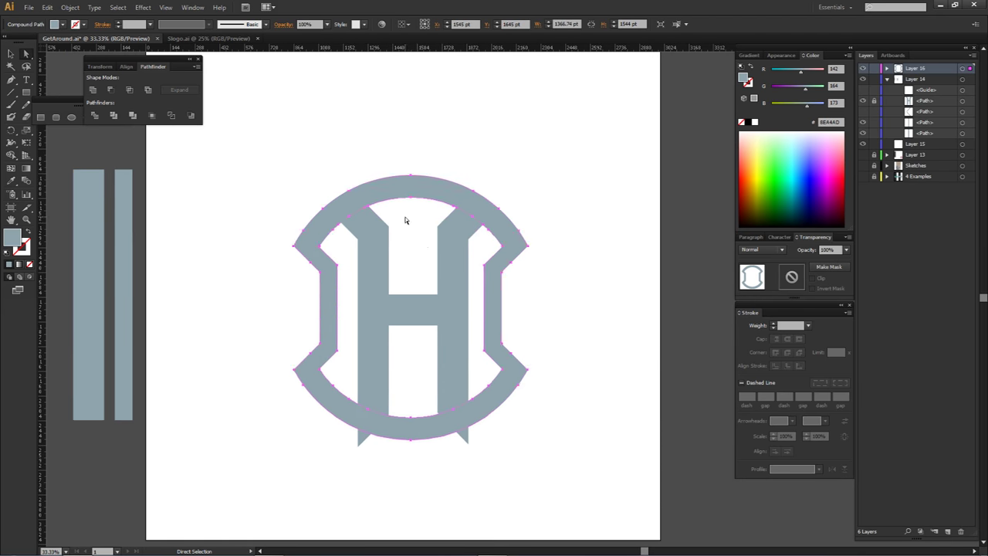
pyautogui.click(404, 218)
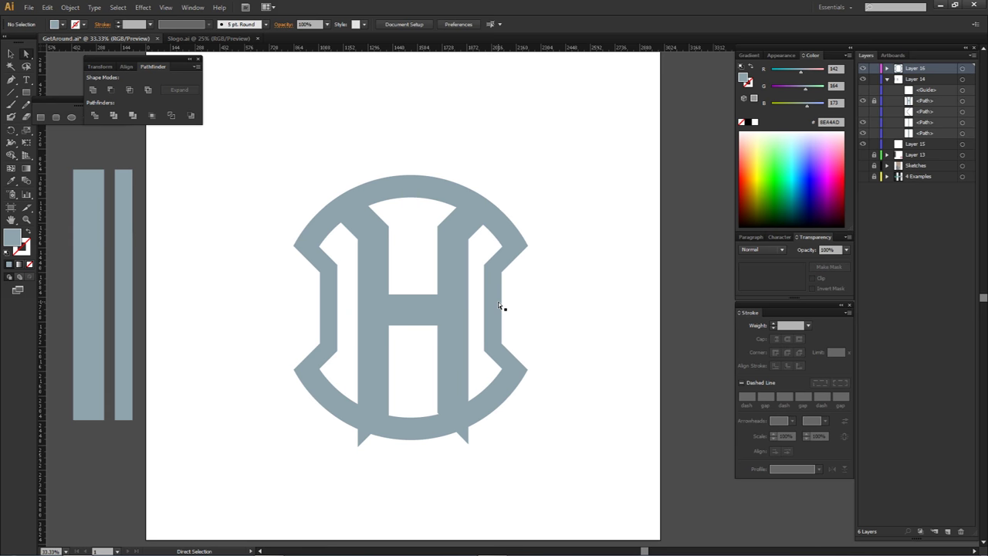
# - Duplicate the narrow spare bar onto the artboard, rotate the copy 45°, and move it above the logo
pyautogui.scroll(1, 391, 180)
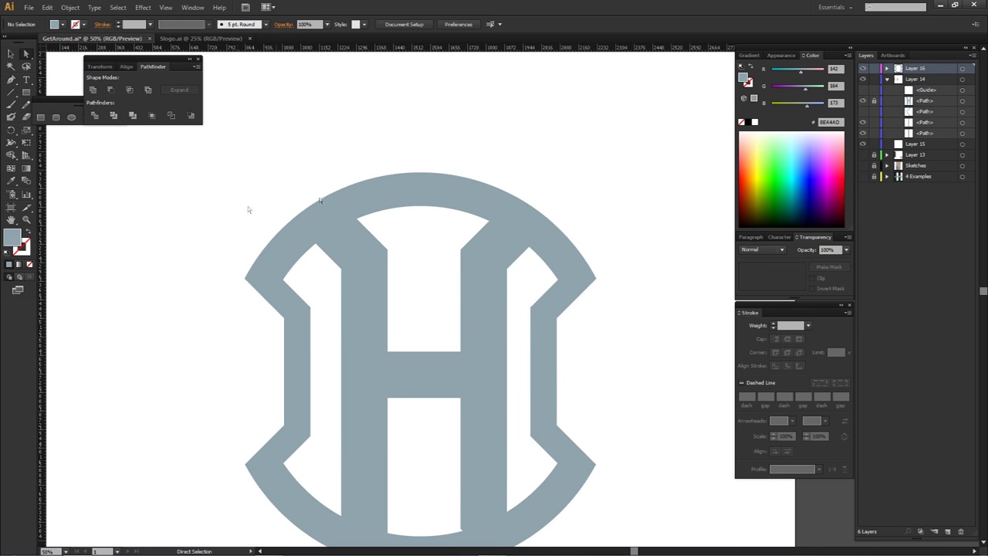
pyautogui.scroll(-1, 255, 232)
pyautogui.moveTo(138, 254); pyautogui.dragTo(221, 249)
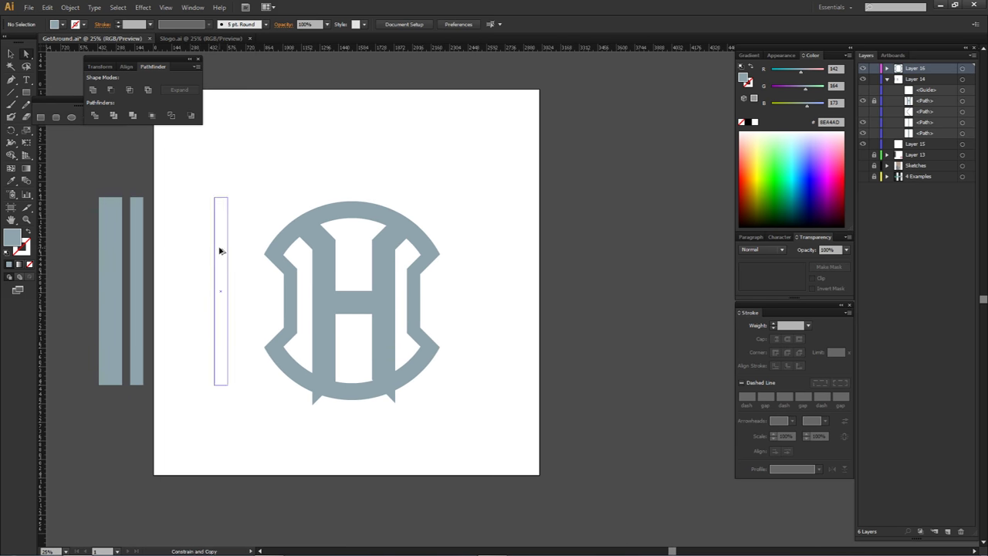
pyautogui.moveTo(230, 193); pyautogui.dragTo(155, 190)
pyautogui.hotkey('ctrl', 'z')
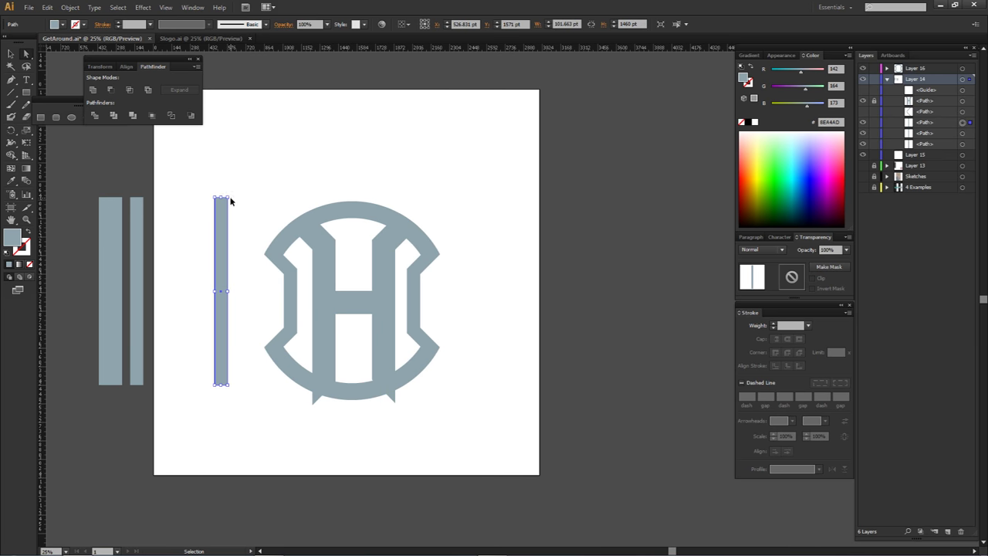
pyautogui.moveTo(226, 195); pyautogui.dragTo(158, 203)
pyautogui.moveTo(209, 260); pyautogui.dragTo(316, 155)
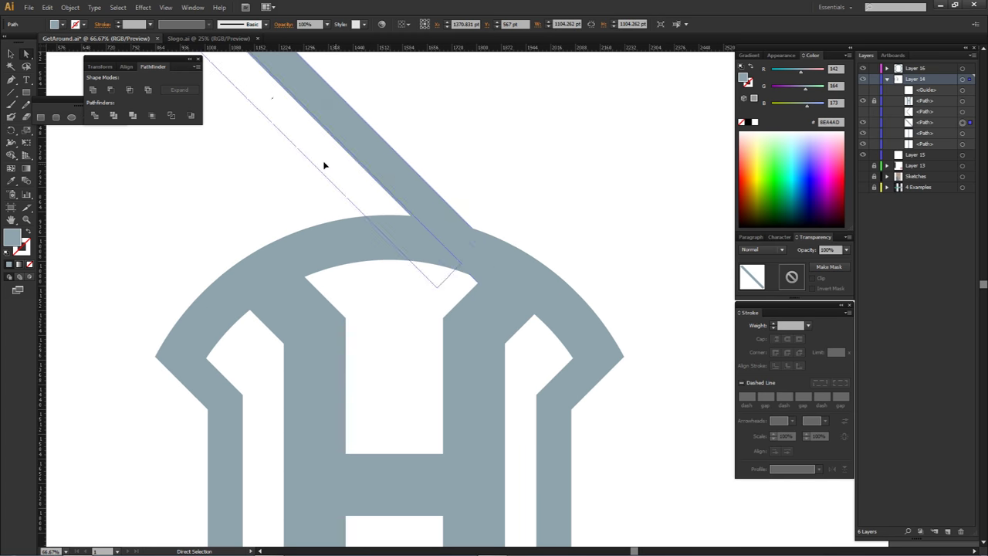
# - Show the center guide and align the diagonal bar's lower corner with it just inside the ring's top arc
pyautogui.moveTo(324, 163); pyautogui.dragTo(391, 275)
pyautogui.click(863, 90)
pyautogui.scroll(3, 392, 277)
# - Duplicate the diagonal bar and reflect the copy across the vertical axis
pyautogui.moveTo(392, 277); pyautogui.dragTo(468, 236)
pyautogui.click(414, 267)
pyautogui.rightClick(468, 236)
pyautogui.moveTo(506, 378)
pyautogui.click(590, 409)
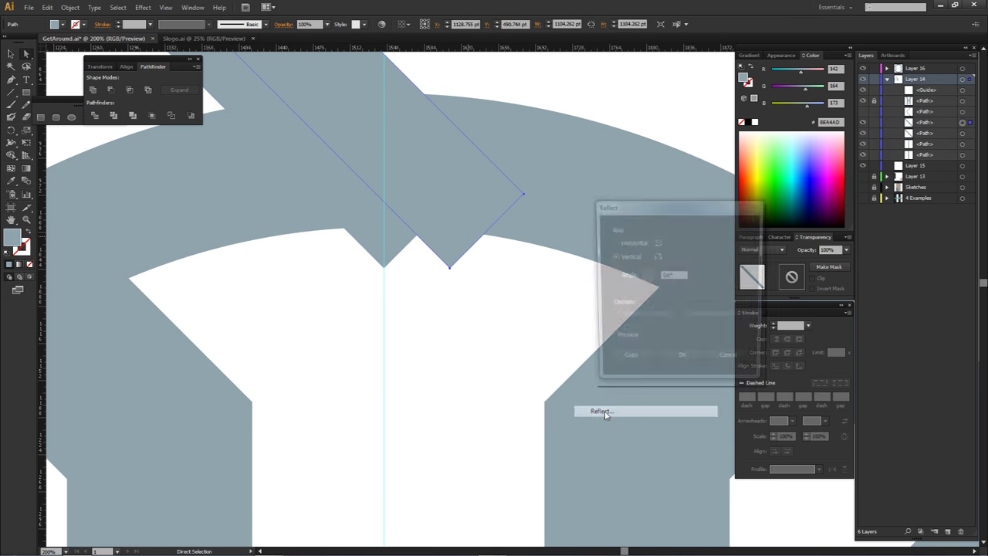
pyautogui.click(683, 361)
# - Move the mirrored bar so both lower corners meet at the center guide, and unite the two bars into a V
pyautogui.scroll(-5, 379, 243)
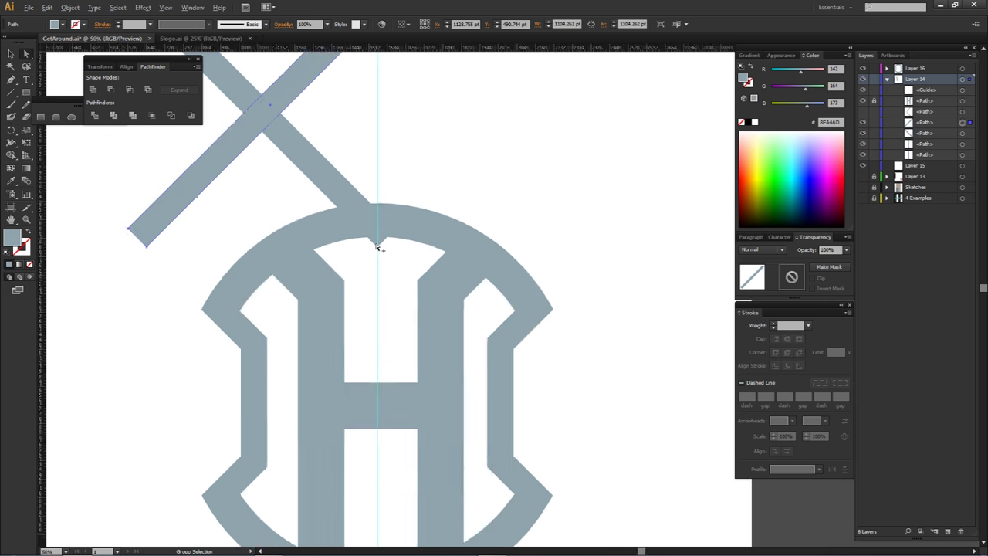
pyautogui.moveTo(223, 248); pyautogui.dragTo(414, 245)
pyautogui.scroll(3, 389, 243)
pyautogui.moveTo(537, 253); pyautogui.dragTo(419, 248)
pyautogui.keyDown('shift'); pyautogui.click(378, 178); pyautogui.keyUp('shift')
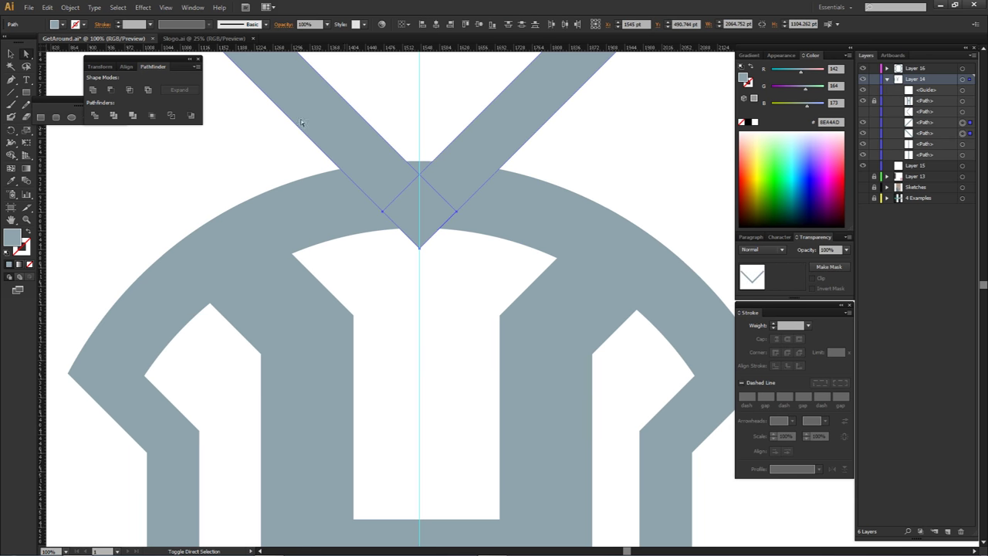
pyautogui.click(92, 91)
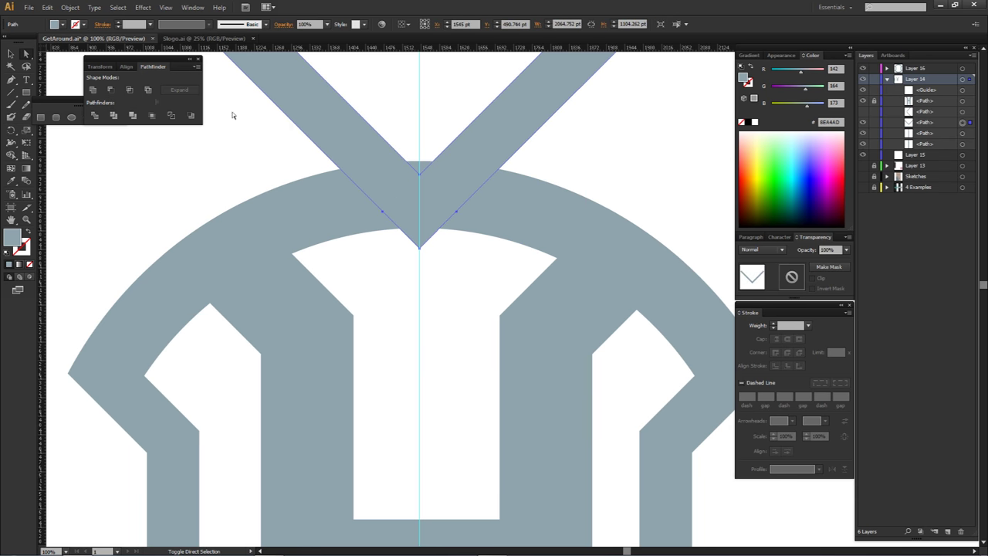
# - Cut the V notch out of the ring's top and remove the V's protruding arms with Shape Builder
pyautogui.keyDown('shift'); pyautogui.click(452, 181); pyautogui.keyUp('shift')
pyautogui.hotkey('shift', 'm')
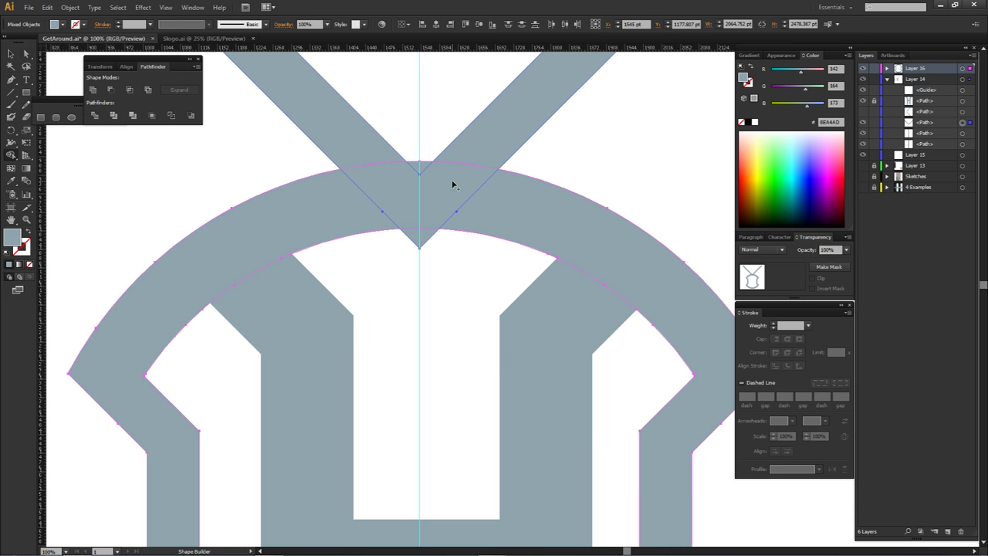
pyautogui.keyDown('alt'); pyautogui.click(419, 168); pyautogui.keyUp('alt')
pyautogui.keyDown('alt'); pyautogui.click(353, 146); pyautogui.keyUp('alt')
pyautogui.keyDown('alt'); pyautogui.click(494, 127); pyautogui.keyUp('alt')
pyautogui.press('a')
pyautogui.click(538, 133)
# - Unlock the H path in Layer 14
pyautogui.scroll(-1, 538, 172)
pyautogui.moveTo(530, 232); pyautogui.dragTo(522, 166)
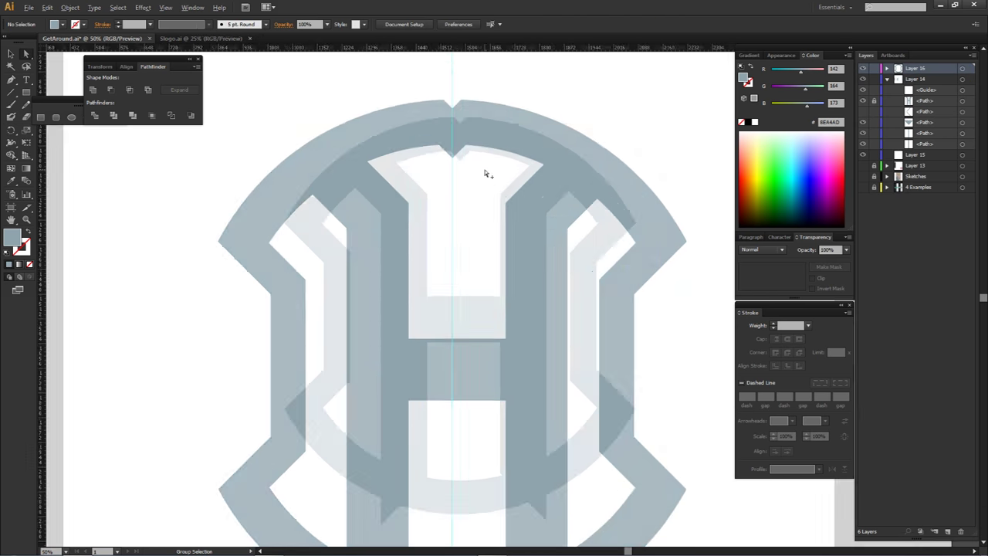
pyautogui.scroll(-2, 484, 169)
pyautogui.moveTo(519, 244); pyautogui.dragTo(506, 226)
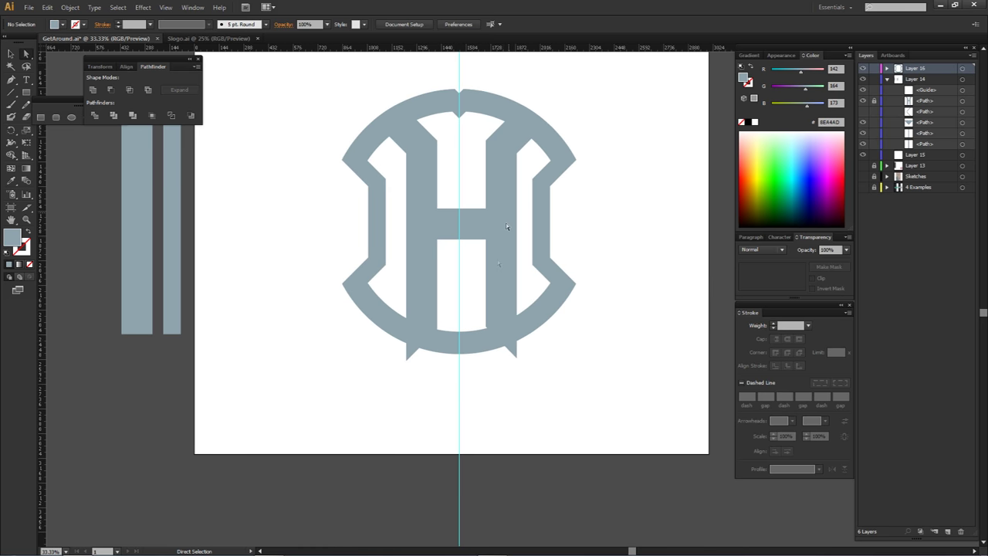
pyautogui.click(429, 326)
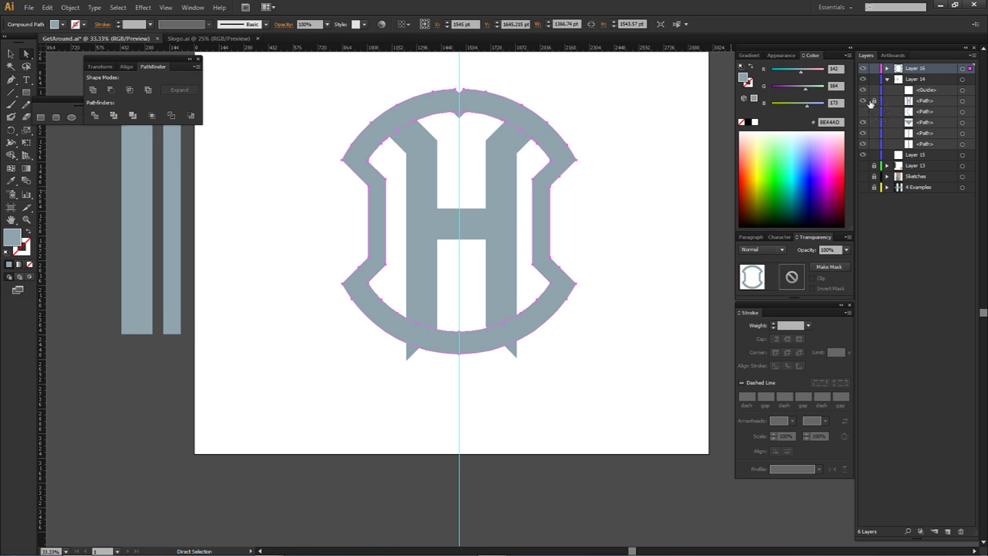
pyautogui.click(927, 112)
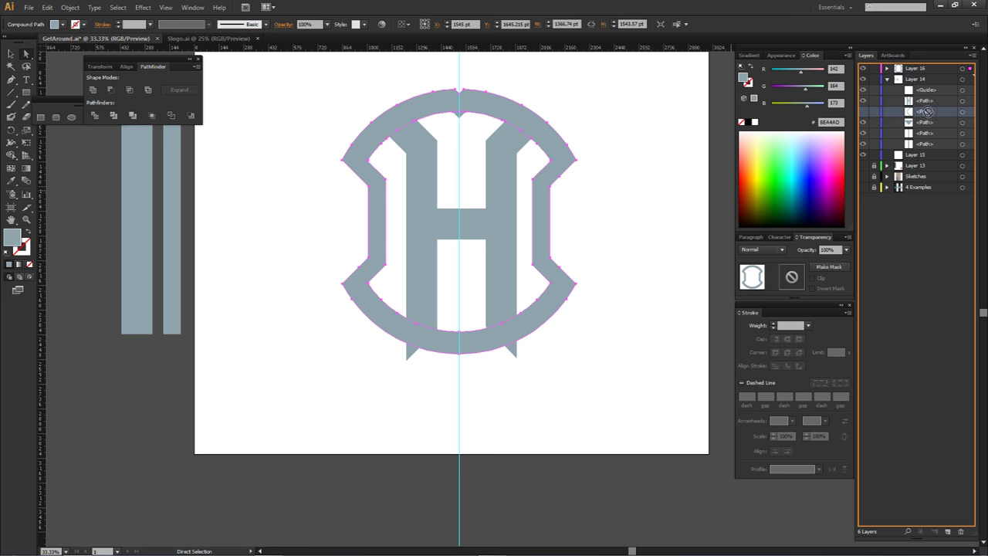
# - Select the H and the ring and separate the bottom arc between the H's legs with Shape Builder
pyautogui.click(455, 298)
pyautogui.click(424, 323)
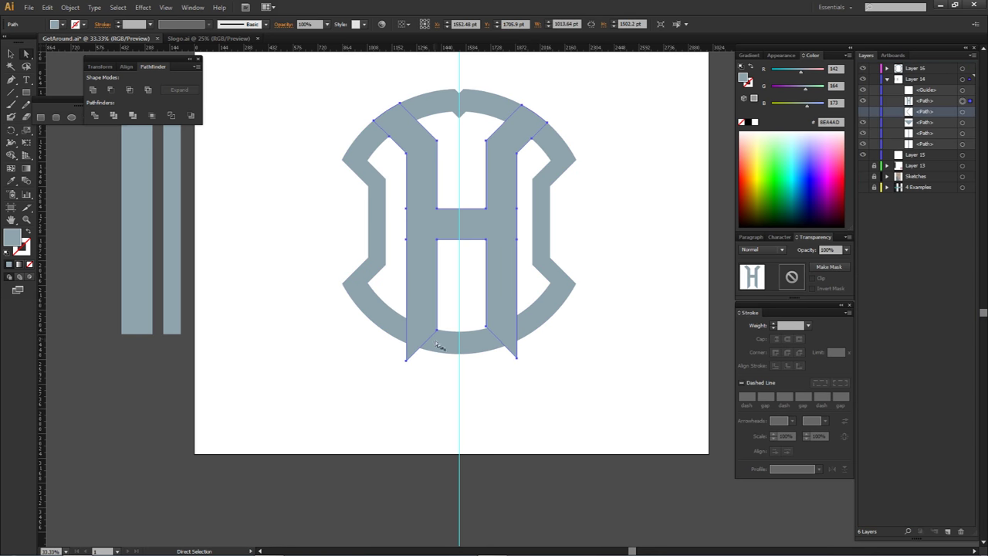
pyautogui.keyDown('shift'); pyautogui.click(437, 344); pyautogui.keyUp('shift')
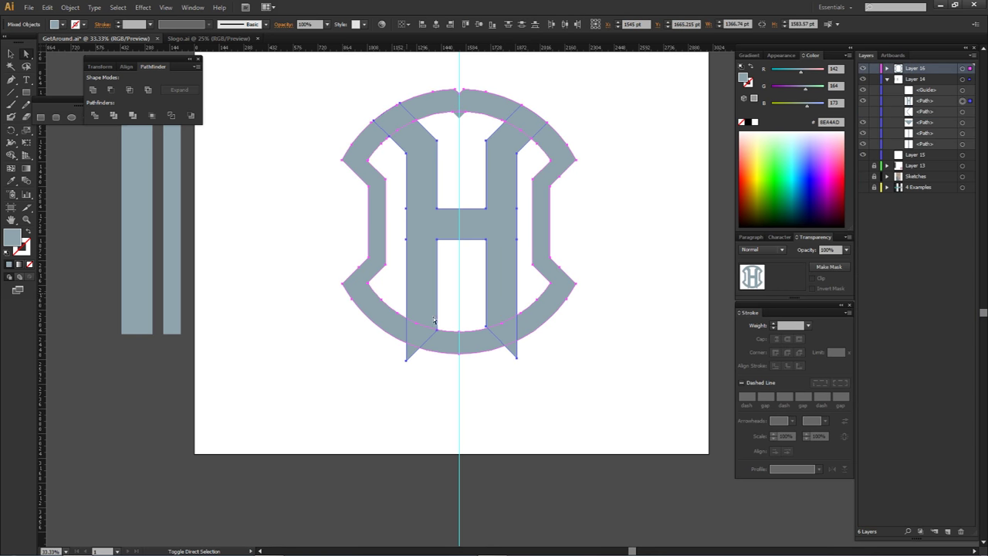
pyautogui.hotkey('shift', 'm')
pyautogui.click(470, 345)
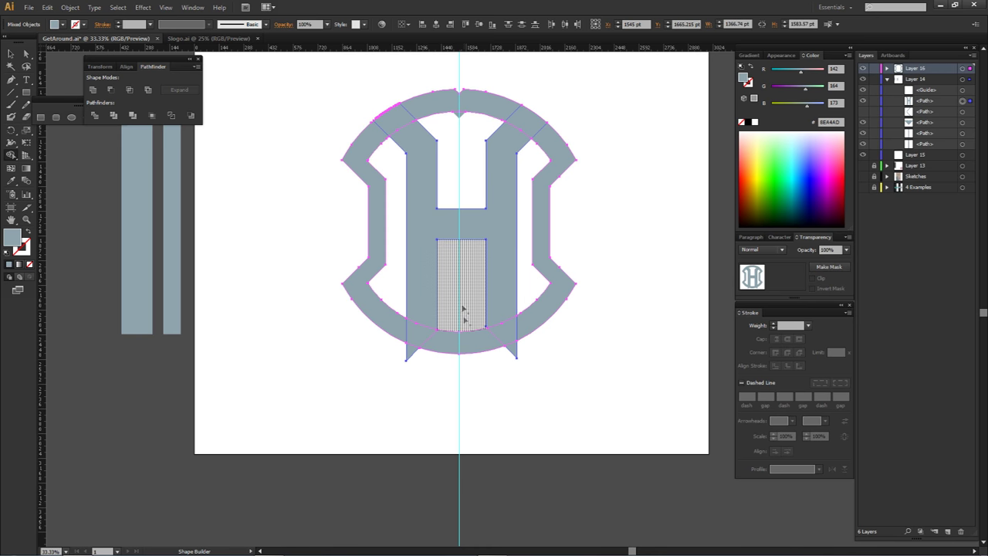
pyautogui.keyDown('alt'); pyautogui.click(476, 281); pyautogui.keyUp('alt')
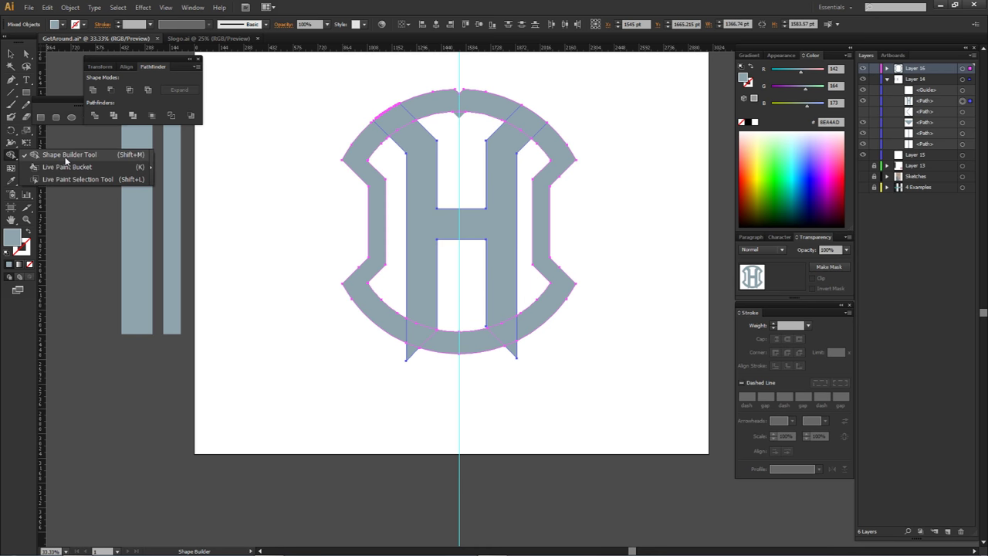
pyautogui.click(485, 344)
# - Scale the separated bottom arc down slightly to leave a diagonal gap on each side next to the H's legs
pyautogui.press('v')
pyautogui.click(481, 347)
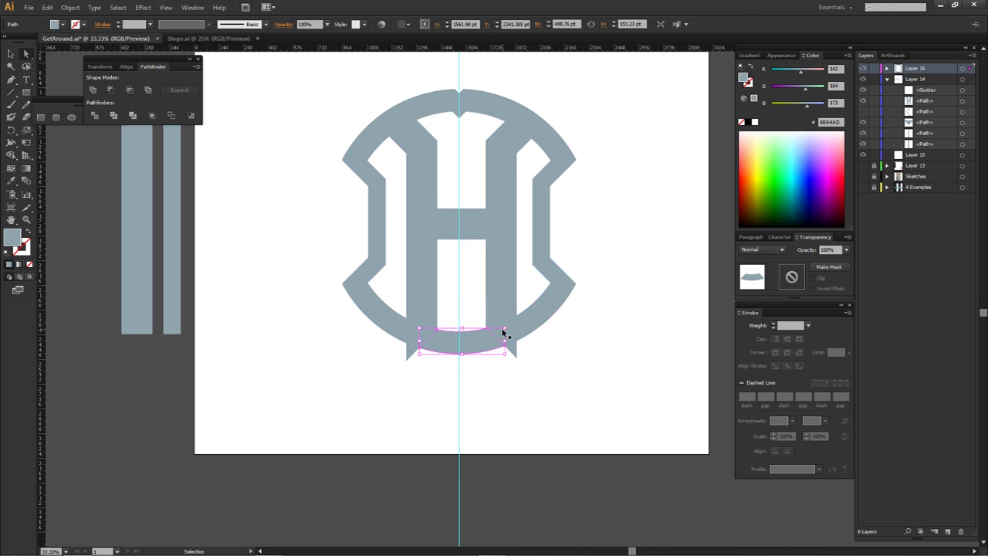
pyautogui.press('Delete')
pyautogui.moveTo(503, 329); pyautogui.dragTo(503, 332)
pyautogui.press('v')
pyautogui.moveTo(506, 329); pyautogui.dragTo(618, 220)
pyautogui.hotkey('ctrl', 'z')
pyautogui.moveTo(506, 328); pyautogui.dragTo(502, 334)
pyautogui.click(474, 310)
# - Duplicate the pointed V piece from the top of the ring straight down onto the bottom arc
pyautogui.scroll(1, 474, 309)
pyautogui.moveTo(463, 158); pyautogui.dragTo(466, 315)
pyautogui.click(458, 168)
pyautogui.click(458, 169)
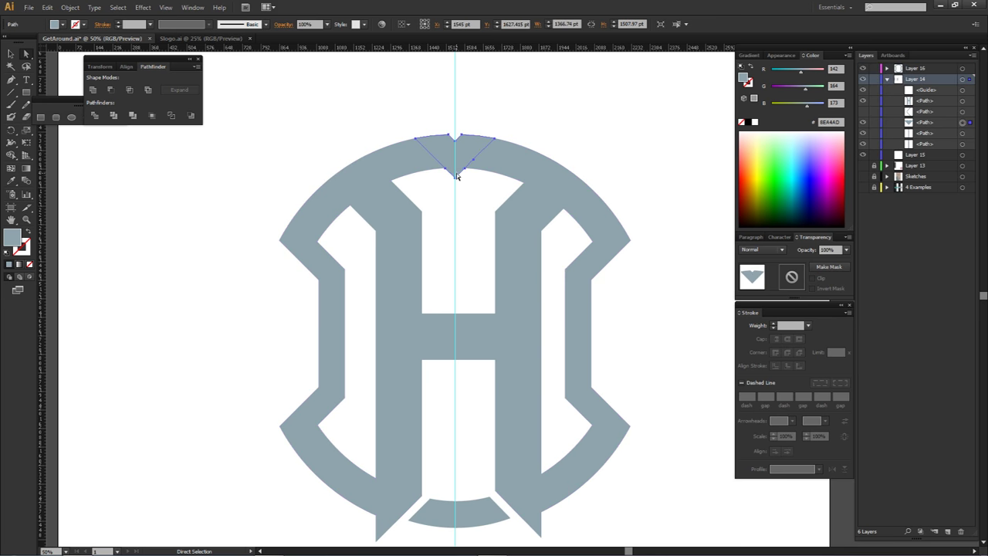
pyautogui.moveTo(458, 169); pyautogui.dragTo(458, 515)
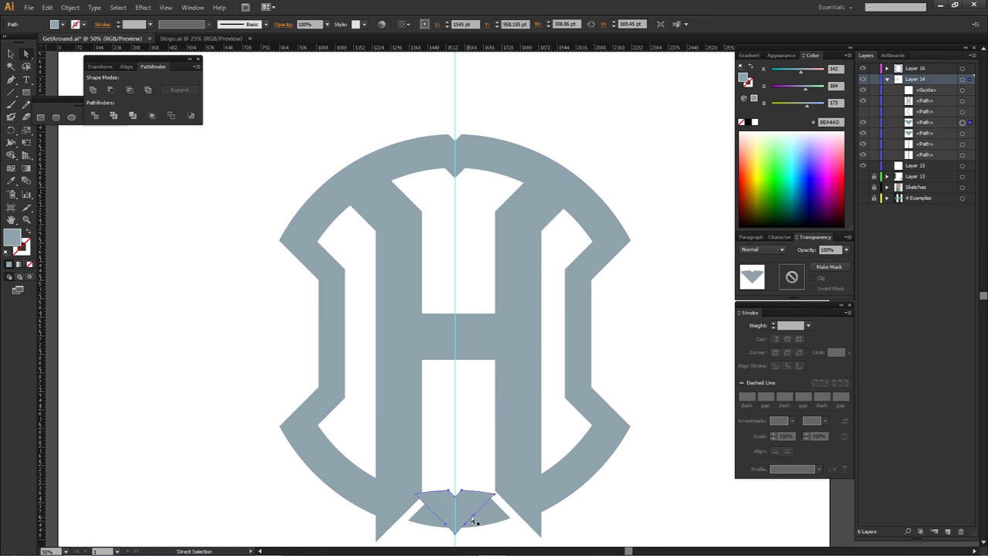
# - Move the copied V piece farther down so its tip projects below the bottom arc
pyautogui.scroll(-4, 473, 525)
pyautogui.moveTo(474, 327); pyautogui.dragTo(473, 348)
pyautogui.click(517, 380)
pyautogui.click(470, 331)
pyautogui.keyDown('shift'); pyautogui.click(471, 336); pyautogui.keyUp('shift')
pyautogui.click(481, 376)
pyautogui.click(480, 376)
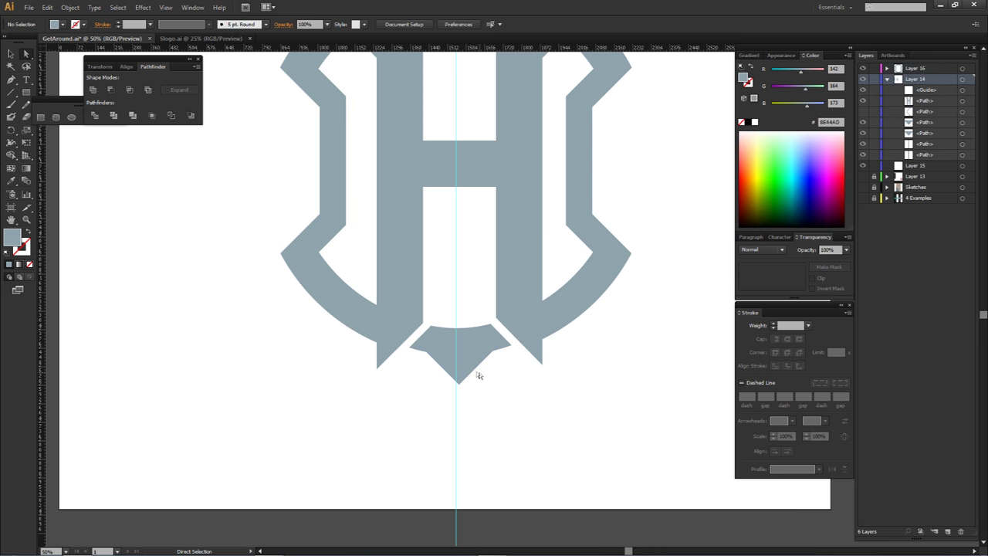
# - Scale the bottom V piece to about 177 by 97 pt and raise it slightly into the arc
pyautogui.scroll(1, 470, 365)
pyautogui.click(478, 360)
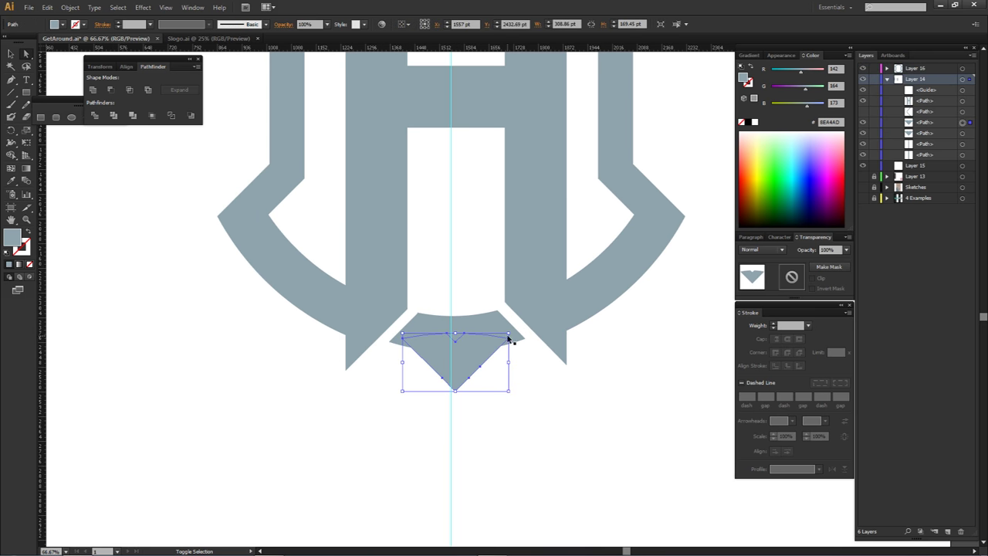
pyautogui.moveTo(502, 337); pyautogui.dragTo(463, 355)
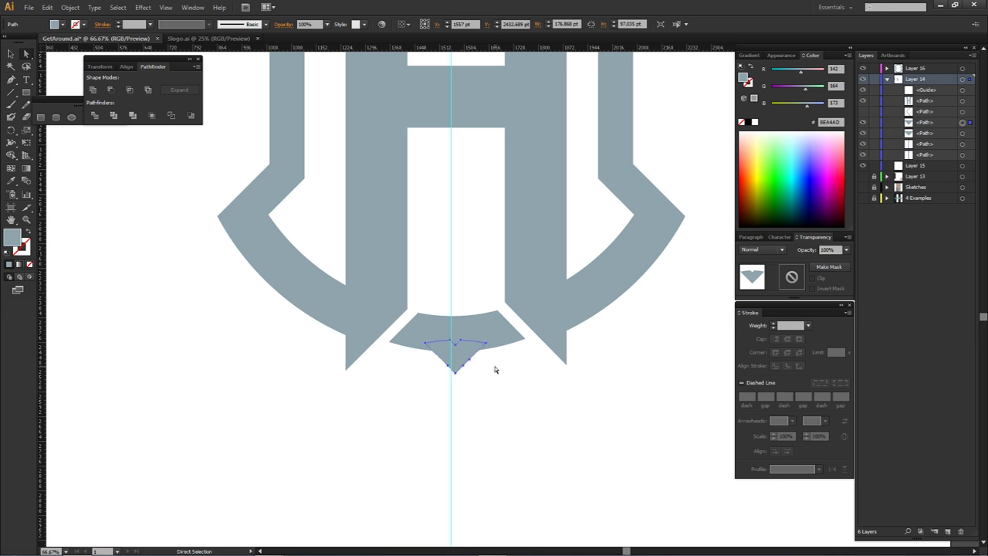
pyautogui.click(495, 368)
# - Examine the whole emblem and the V piece's overlap with the bottom arc
pyautogui.scroll(-2, 491, 369)
pyautogui.scroll(2, 492, 362)
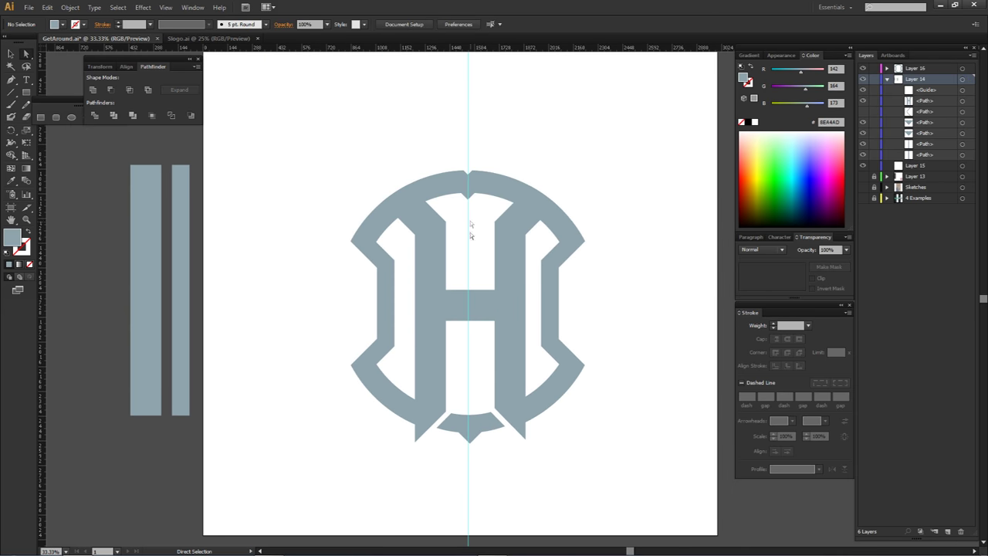
pyautogui.click(501, 447)
pyautogui.click(484, 428)
pyautogui.scroll(3, 467, 447)
pyautogui.click(492, 419)
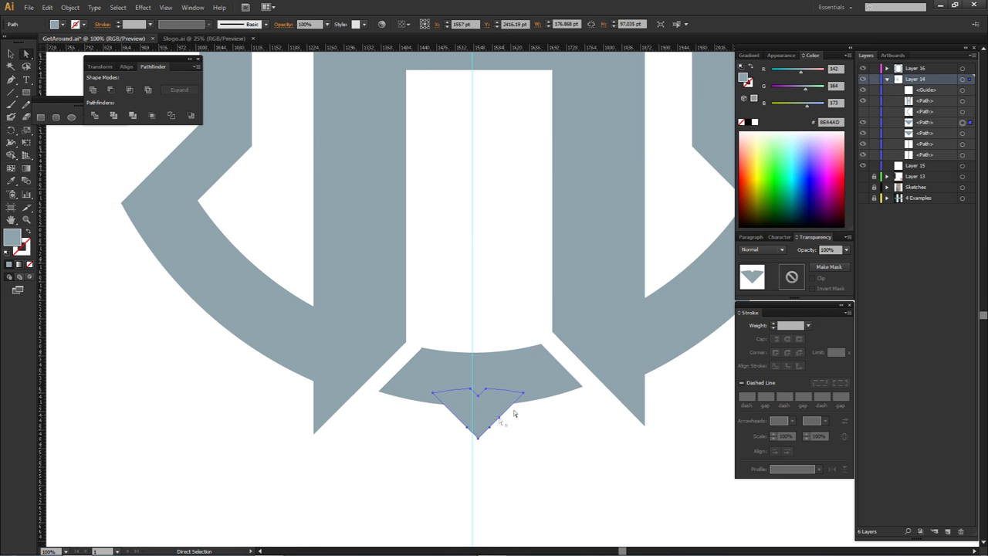
pyautogui.click(500, 423)
pyautogui.scroll(-4, 540, 420)
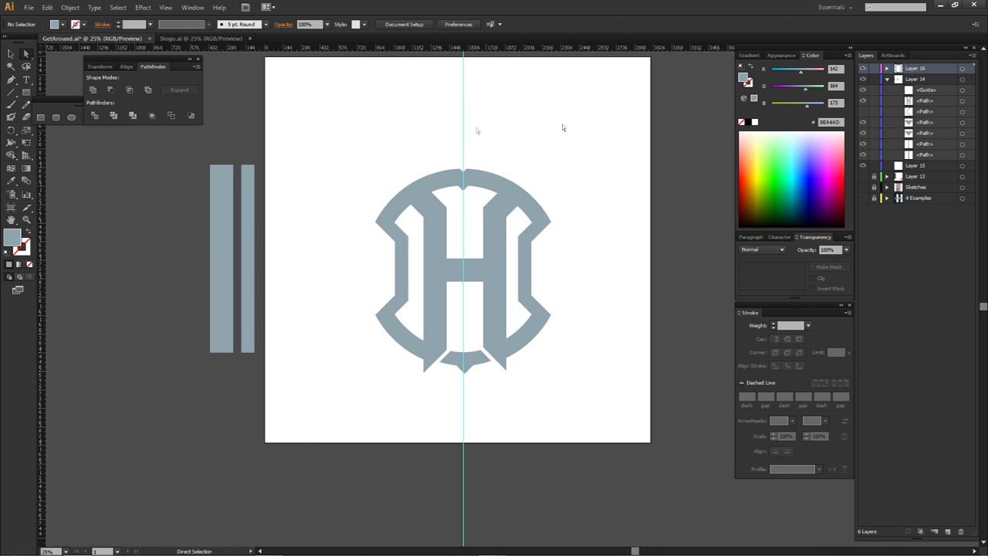
# - Move Layer 16 into Layer 14 as its first sublayer
pyautogui.click(888, 79)
pyautogui.click(888, 79)
pyautogui.moveTo(921, 69); pyautogui.dragTo(922, 84)
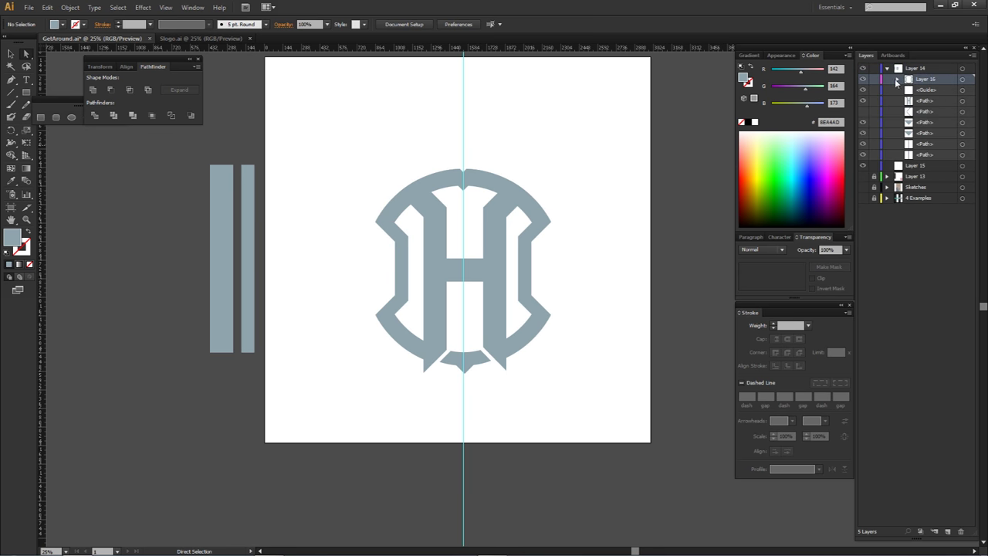
# - Delete the vertical center guide from Layer 14
pyautogui.click(887, 68)
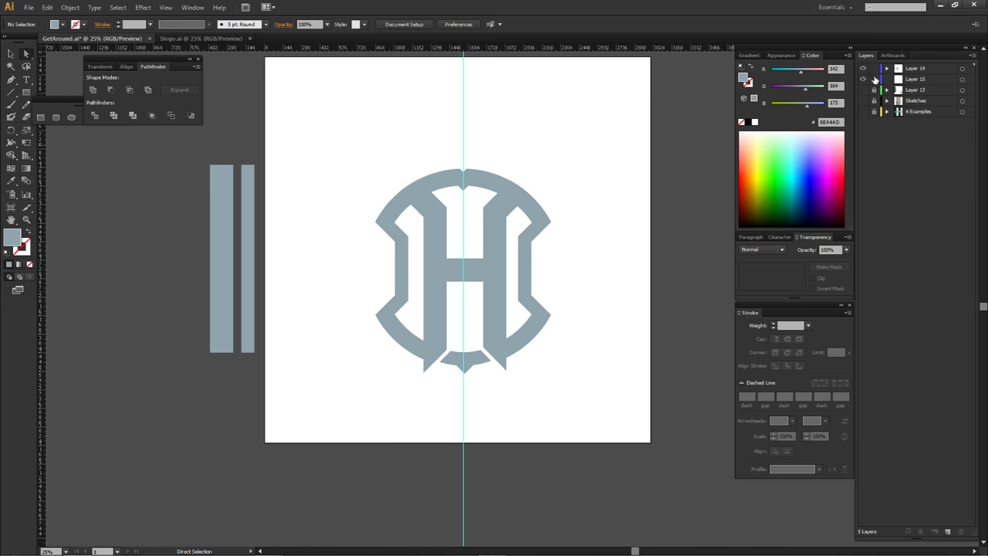
pyautogui.click(888, 70)
pyautogui.moveTo(925, 89); pyautogui.dragTo(963, 531)
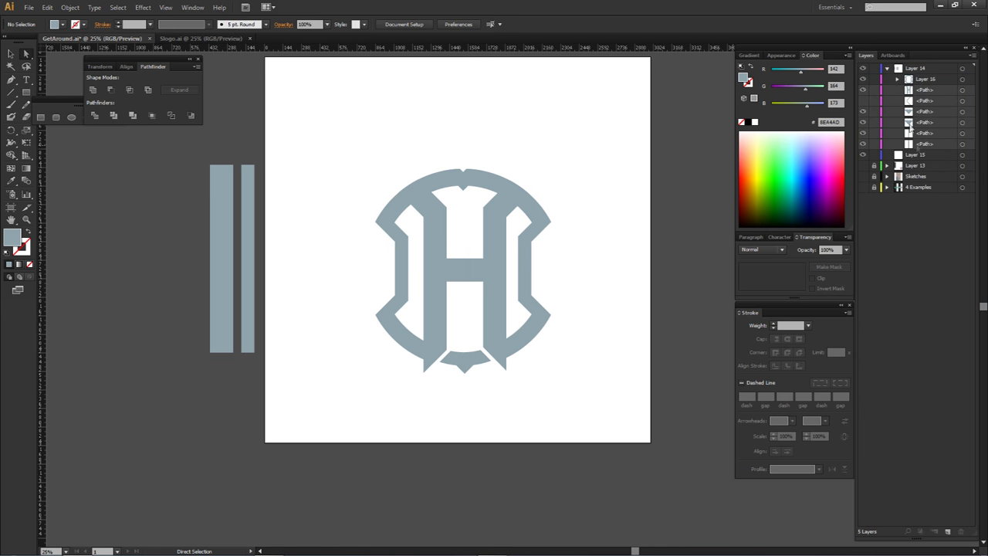
pyautogui.click(887, 69)
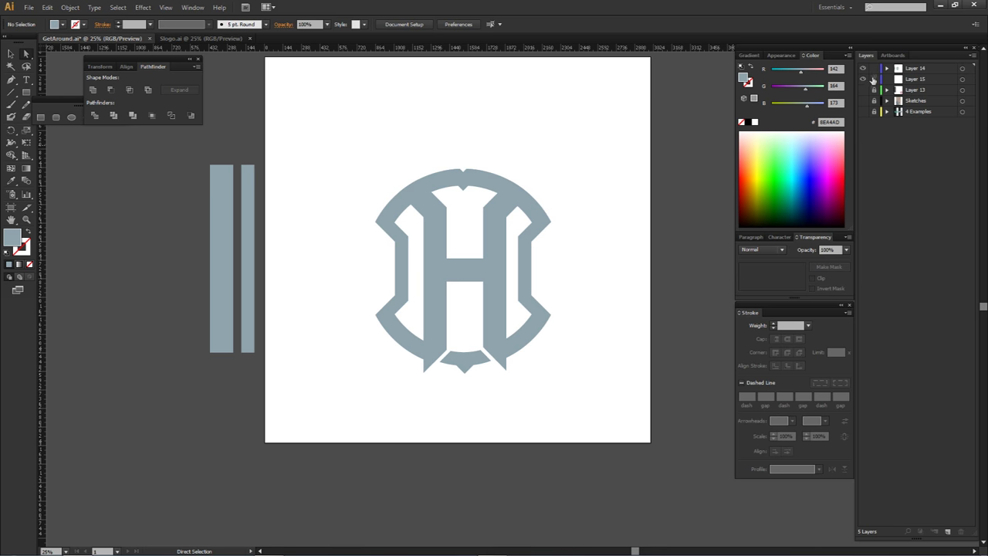
# - Show Layer 13 and 4 Examples, and scale the large H emblem down to fit directly beneath the example H
pyautogui.click(863, 111)
pyautogui.click(864, 89)
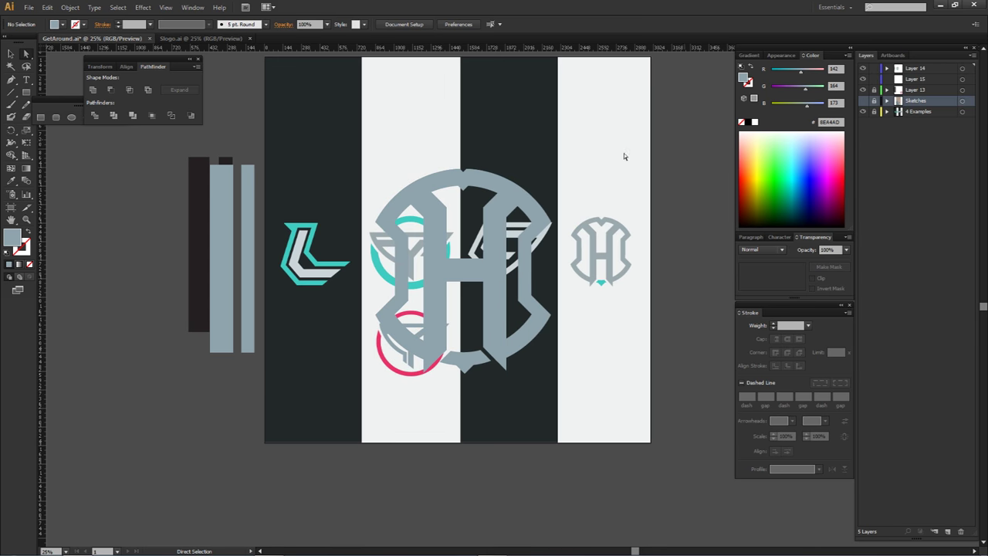
pyautogui.moveTo(353, 135); pyautogui.dragTo(564, 416)
pyautogui.moveTo(498, 247); pyautogui.dragTo(615, 282)
pyautogui.moveTo(669, 204); pyautogui.dragTo(617, 314)
pyautogui.click(672, 287)
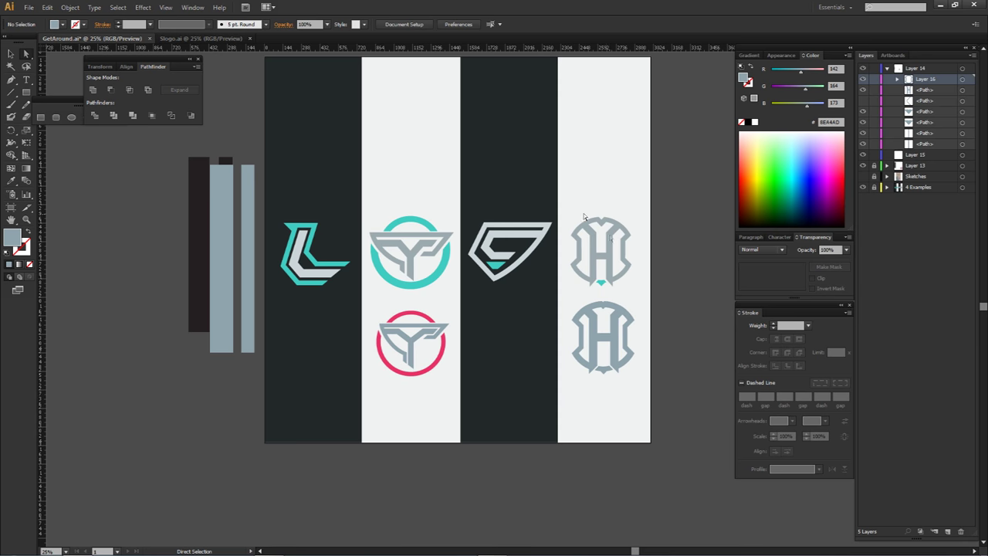
# - Unite the new H's bottom arc piece with its V tip and fill it with the example H's teal accent color
pyautogui.scroll(1, 603, 372)
pyautogui.scroll(2, 604, 372)
pyautogui.click(604, 371)
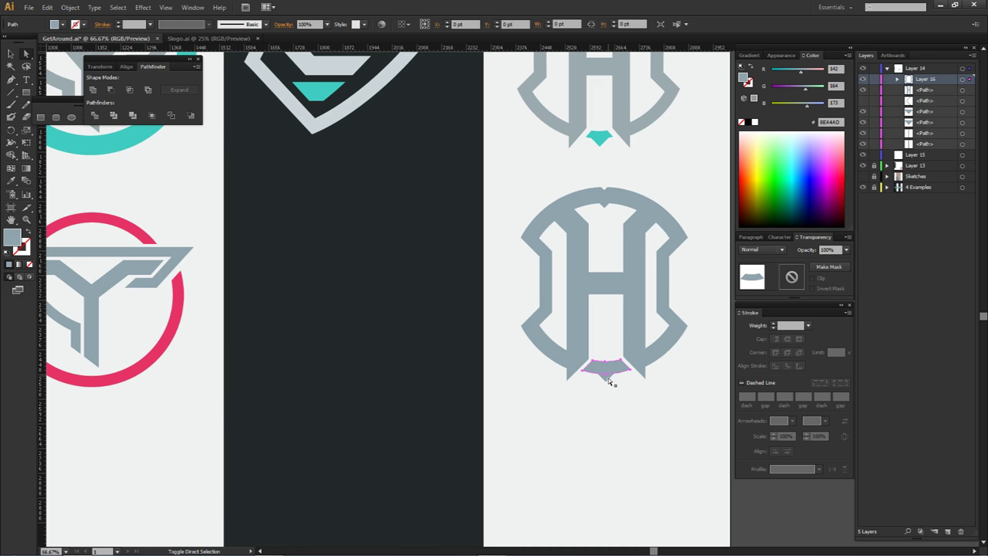
pyautogui.press('i')
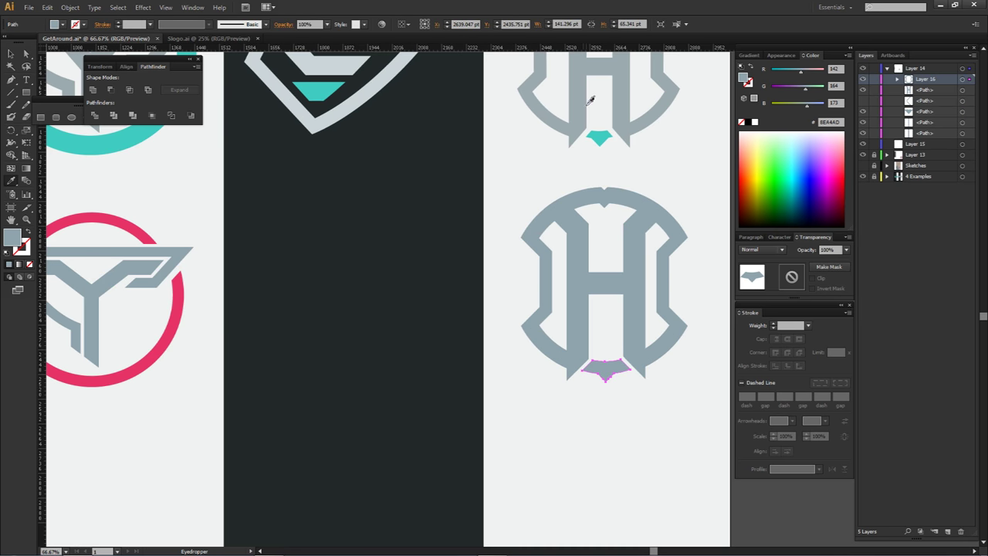
pyautogui.click(599, 138)
pyautogui.hotkey('ctrl', 'shift', 'a')
pyautogui.scroll(-1, 635, 224)
pyautogui.scroll(-2, 635, 223)
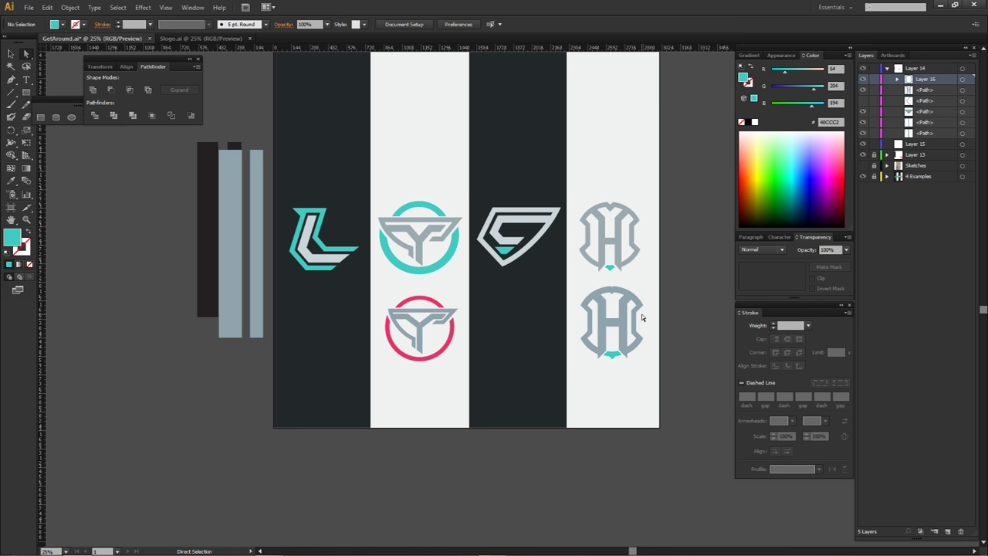
# - Examine the example H emblem up close and compare all the letter logos across the striped artboard
pyautogui.scroll(6, 640, 197)
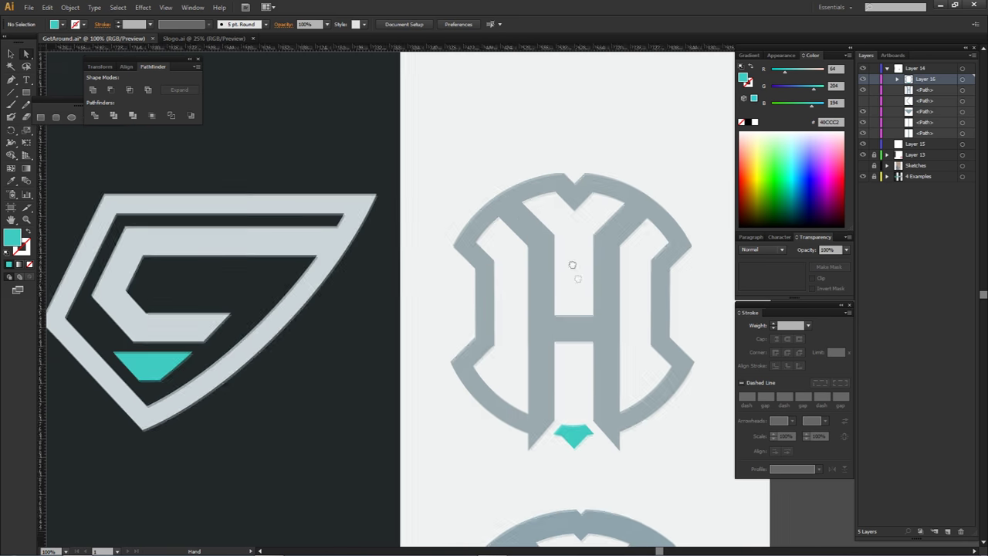
pyautogui.moveTo(572, 265); pyautogui.dragTo(560, 240)
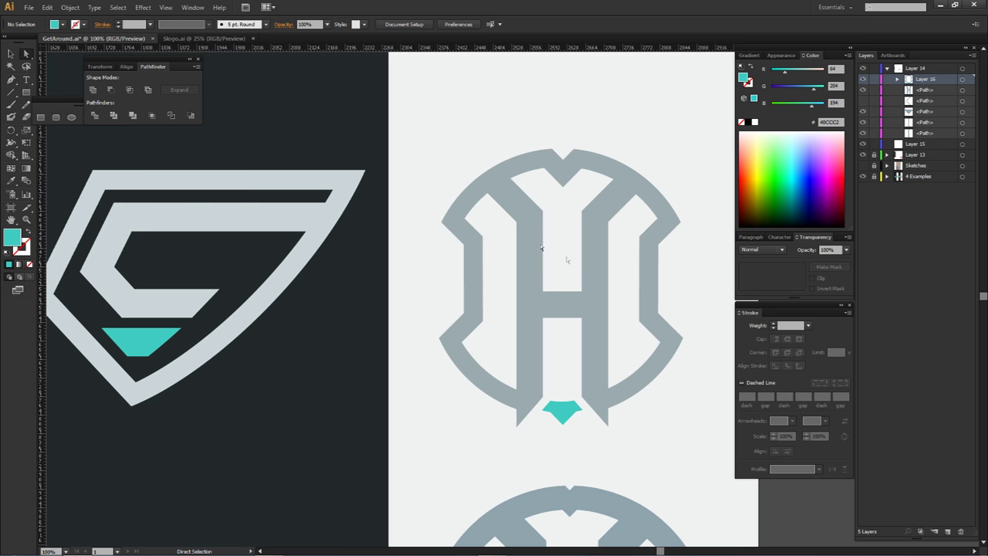
pyautogui.moveTo(607, 353); pyautogui.dragTo(572, 103)
pyautogui.scroll(-2, 577, 218)
pyautogui.moveTo(576, 208); pyautogui.dragTo(584, 288)
pyautogui.scroll(-3, 550, 268)
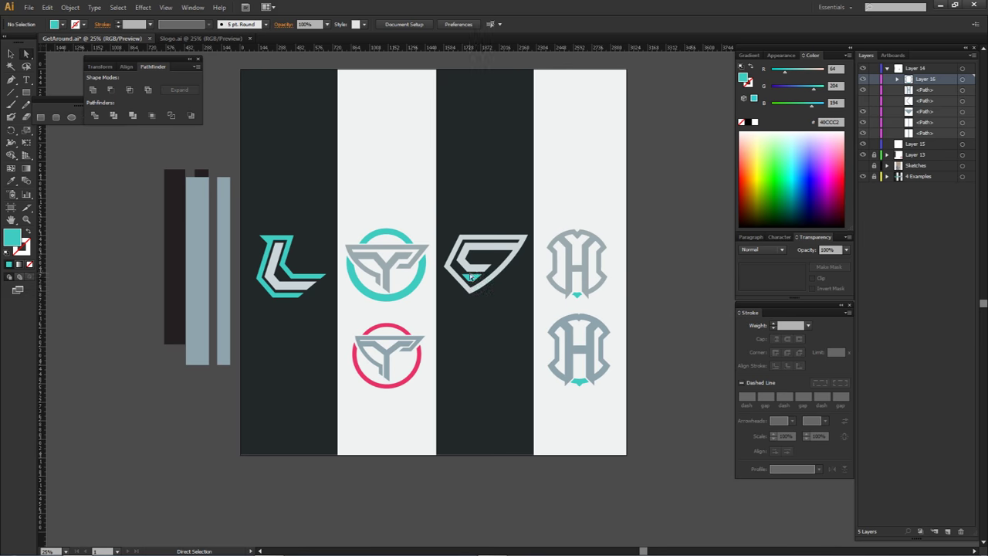
pyautogui.scroll(1, 470, 276)
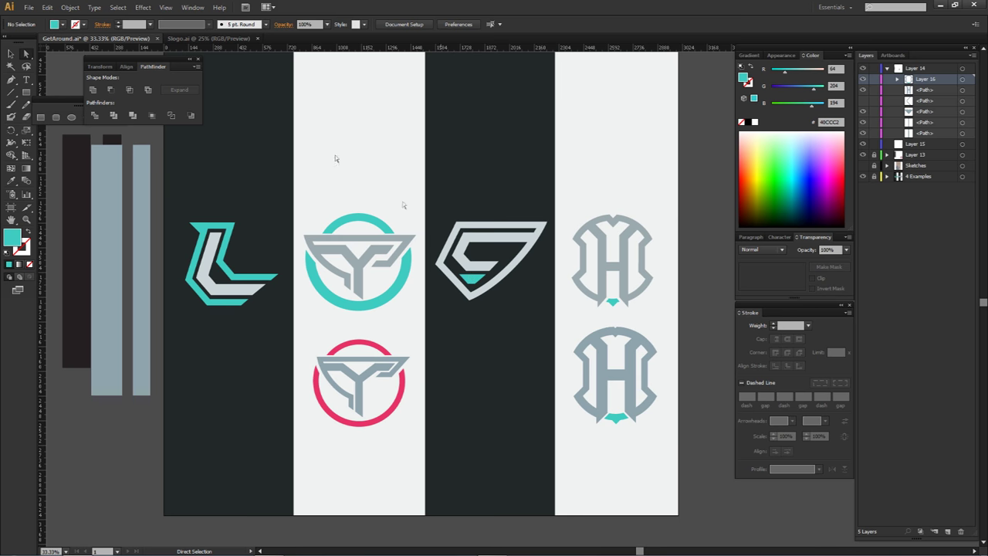
pyautogui.scroll(-1, 367, 135)
pyautogui.moveTo(400, 168); pyautogui.dragTo(417, 202)
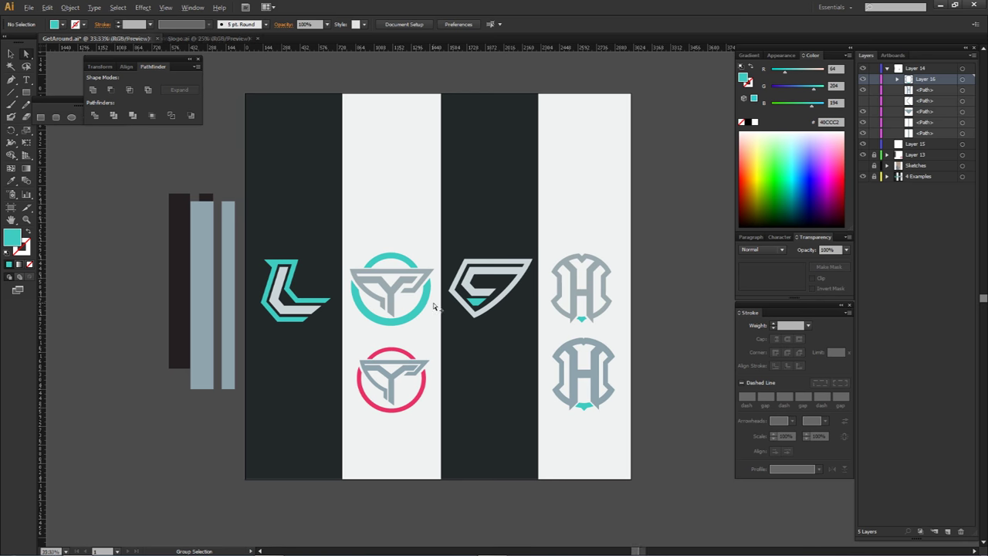
pyautogui.scroll(1, 433, 303)
pyautogui.scroll(2, 421, 282)
pyautogui.scroll(-1, 502, 308)
pyautogui.moveTo(502, 308); pyautogui.dragTo(409, 286)
pyautogui.scroll(-1, 450, 224)
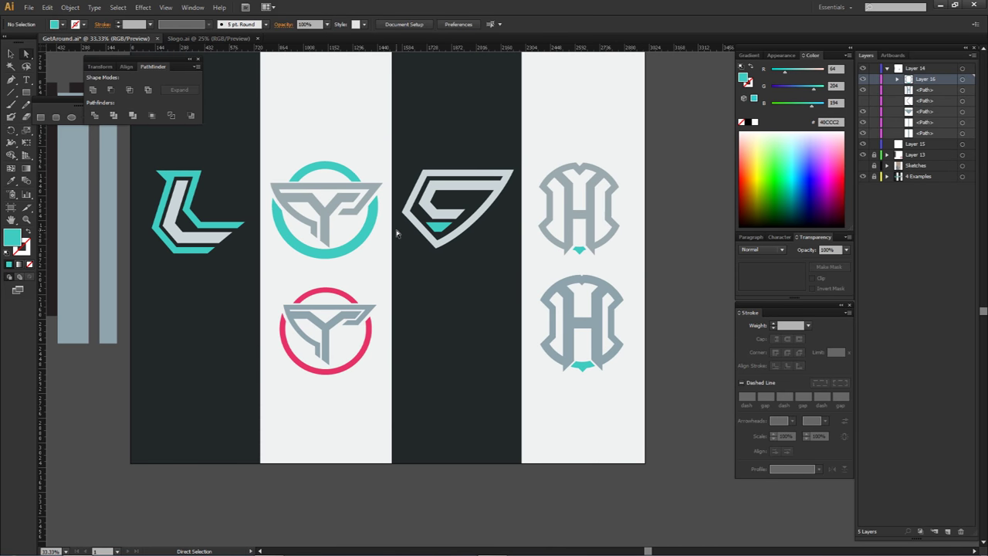